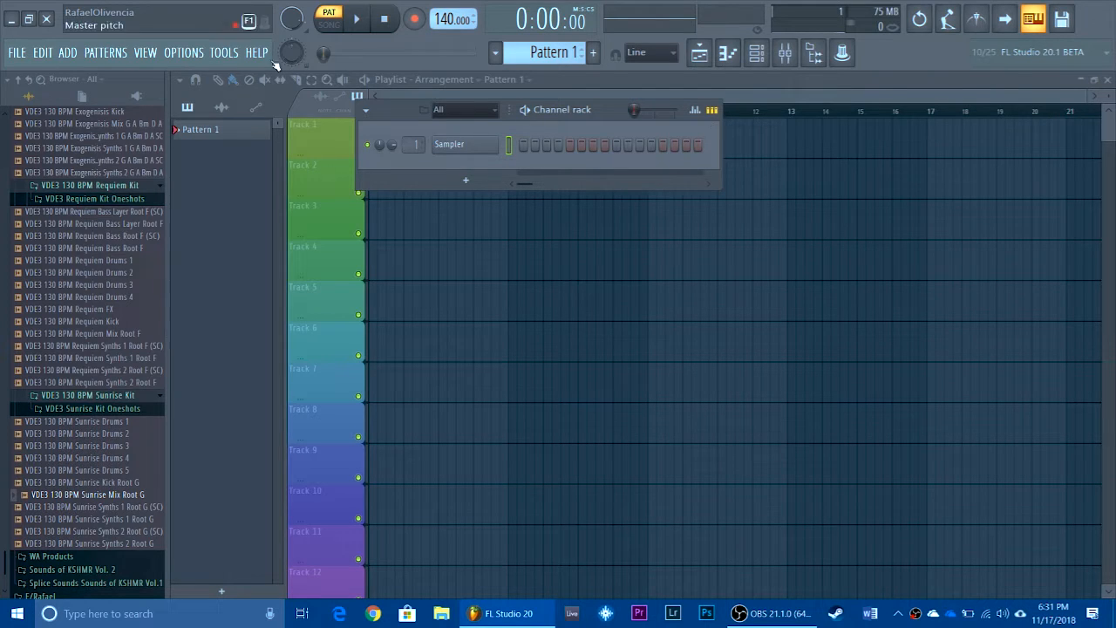
Collapse the expanded folders in the browser and reposition the Serum window slightly higher
click(18, 79)
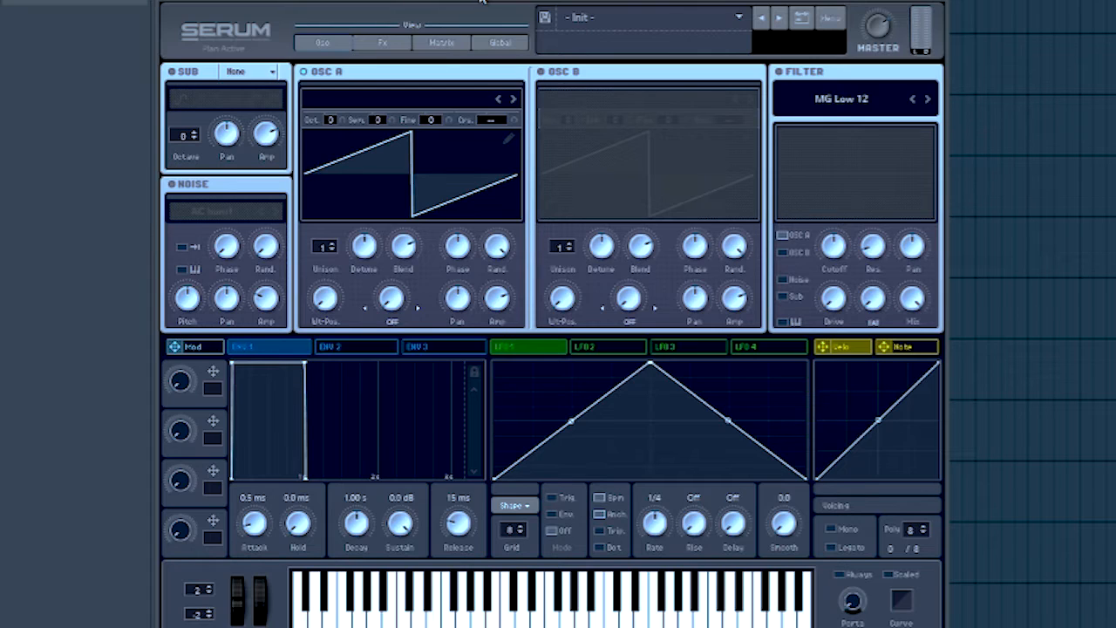
click(242, 26)
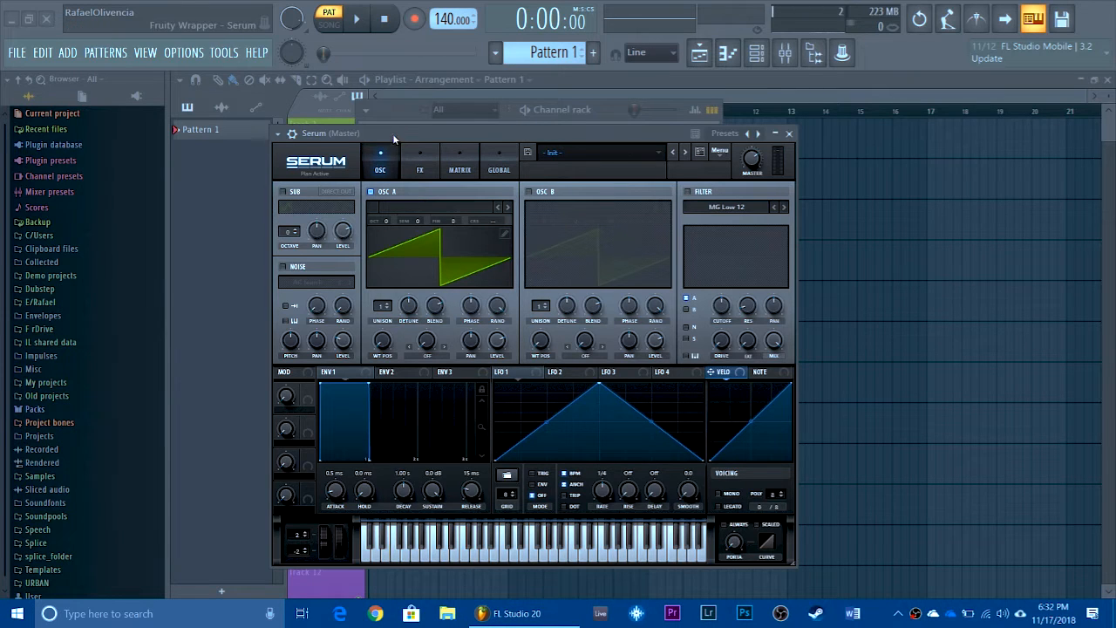
drag(392, 133, 396, 114)
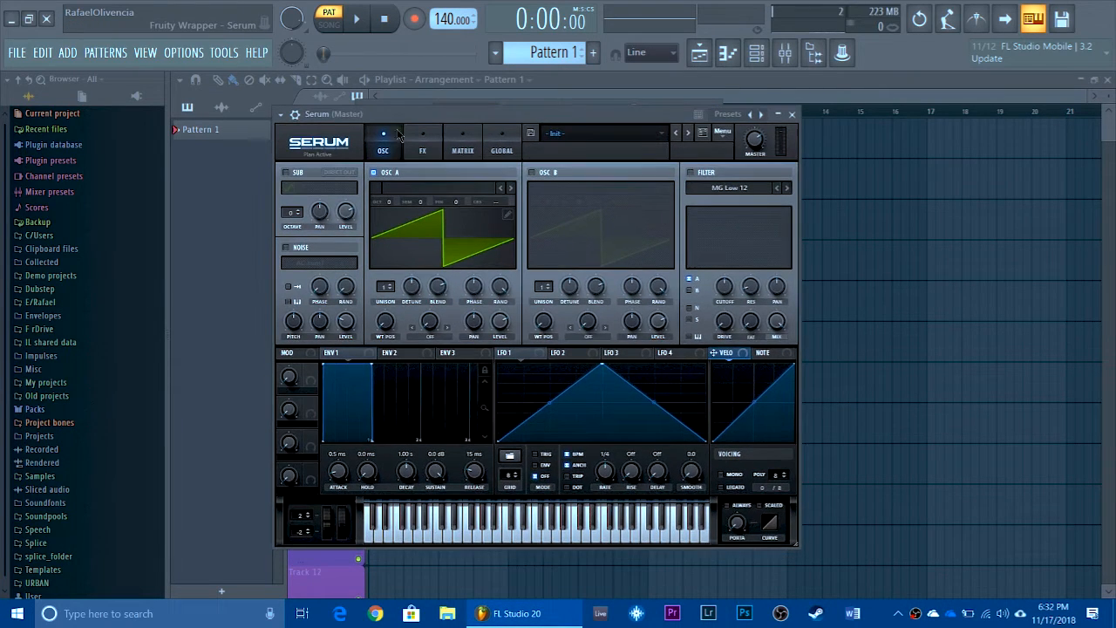
Load the Yell wavetable from the VR Wavetables Vol. 2 user folder into oscillator A and set its octave to -2
click(397, 193)
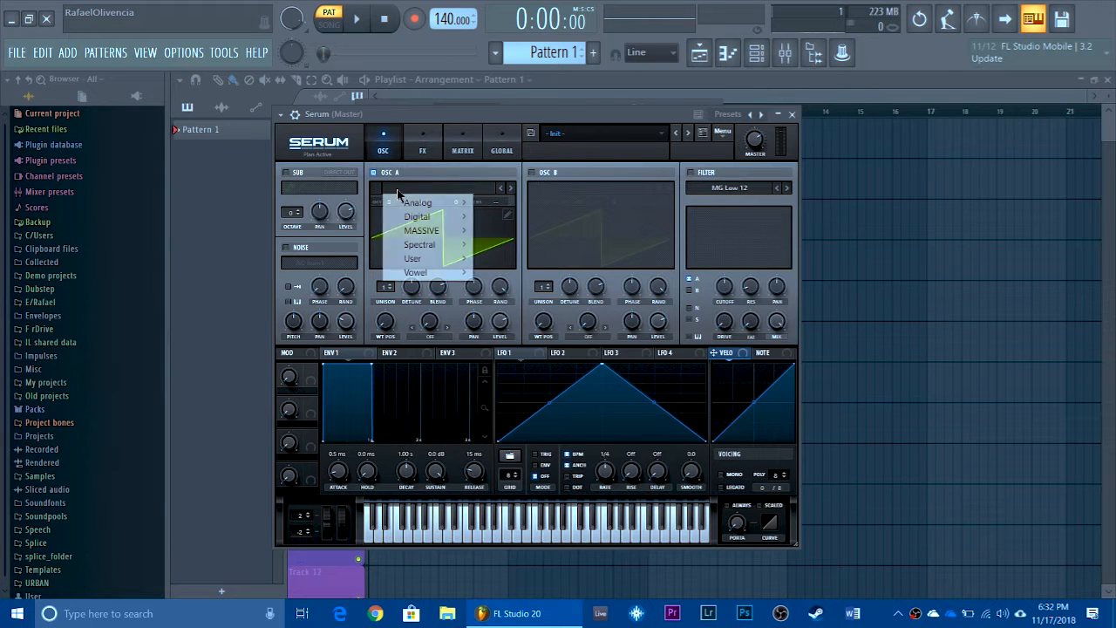
mouse_move(427, 258)
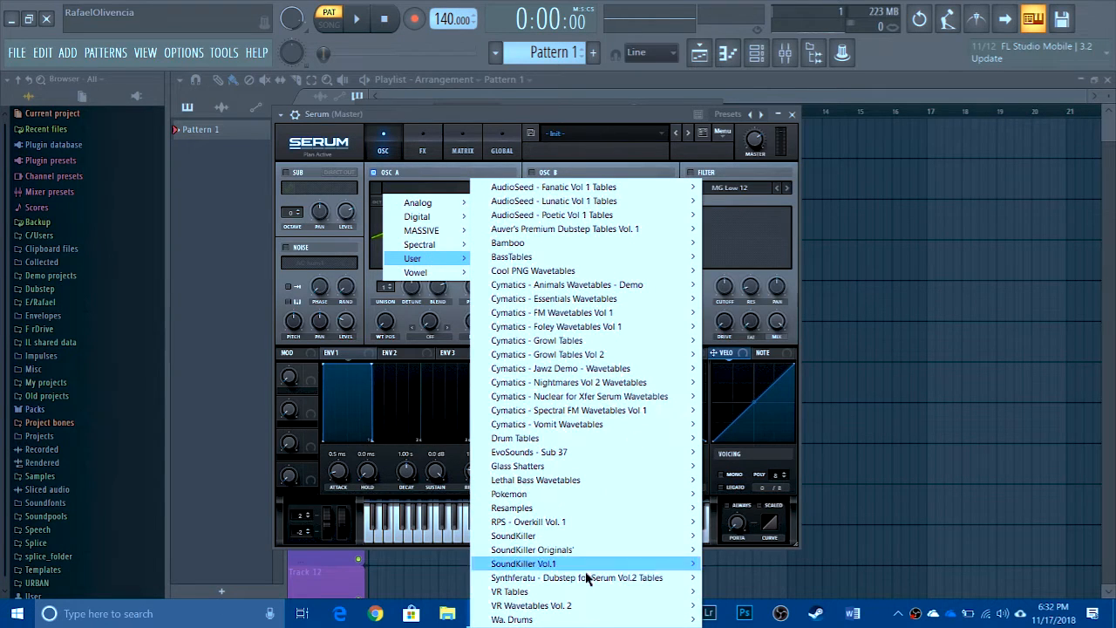
mouse_move(585, 605)
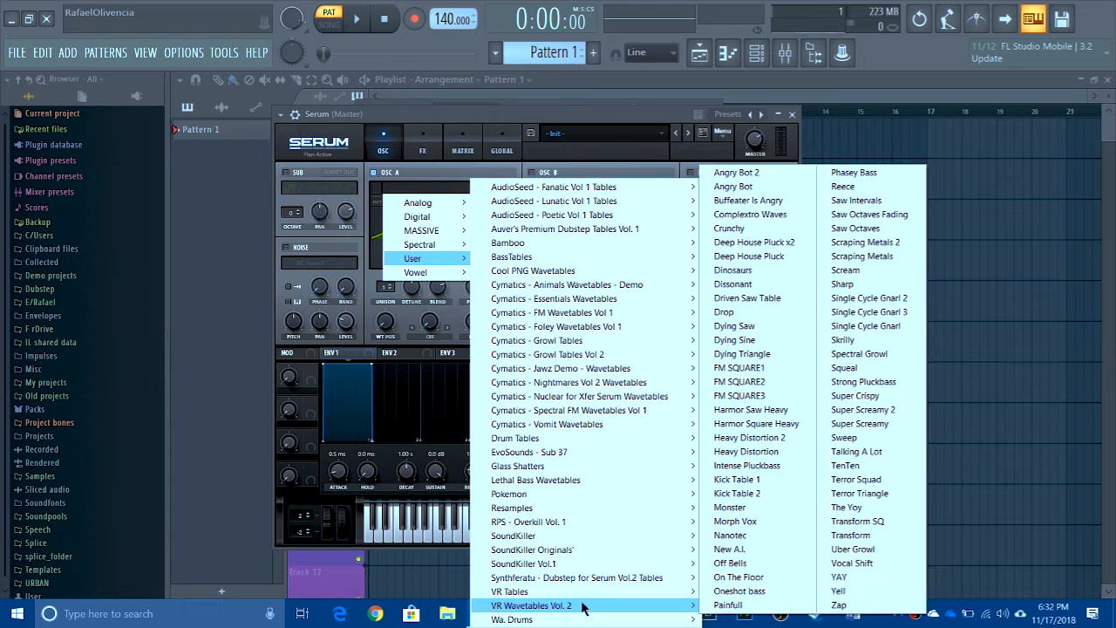
click(863, 591)
drag(399, 108, 423, 121)
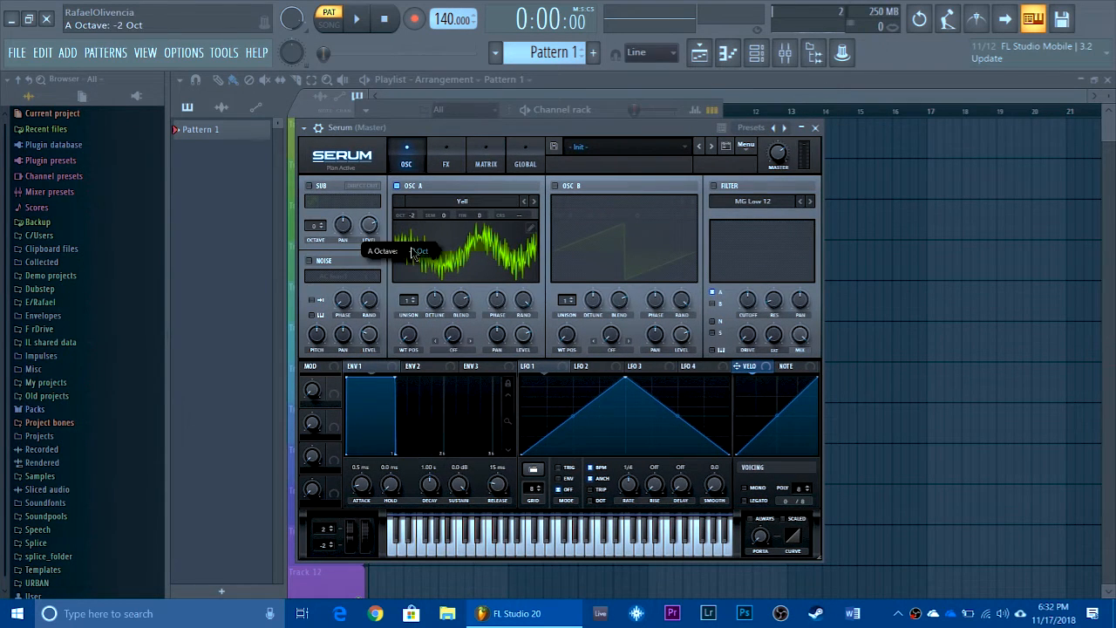
click(418, 202)
mouse_move(436, 271)
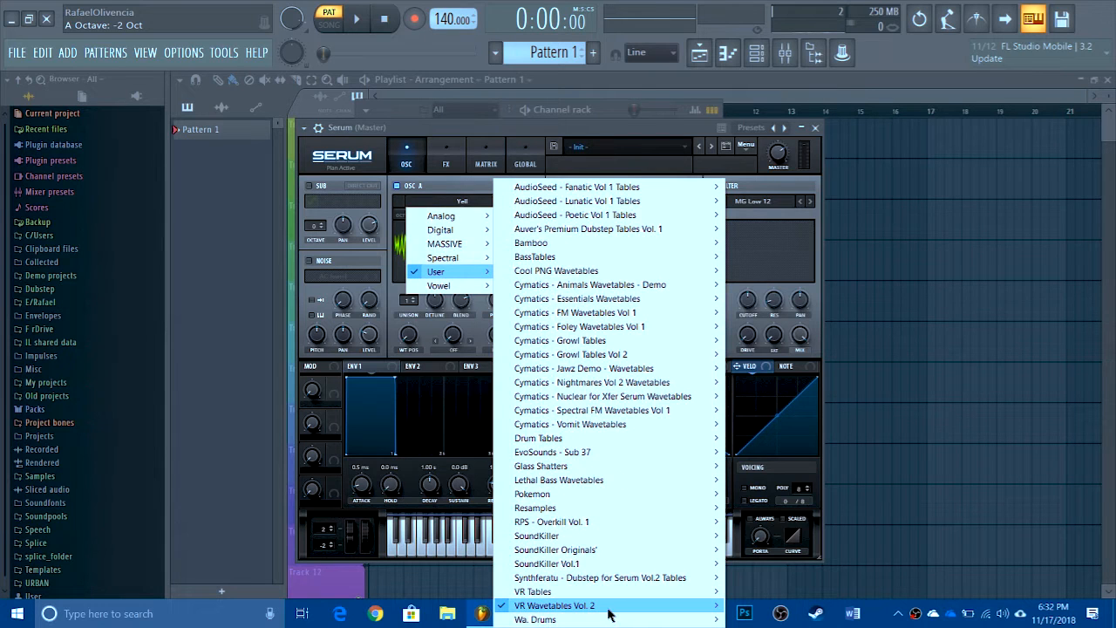
mouse_move(611, 607)
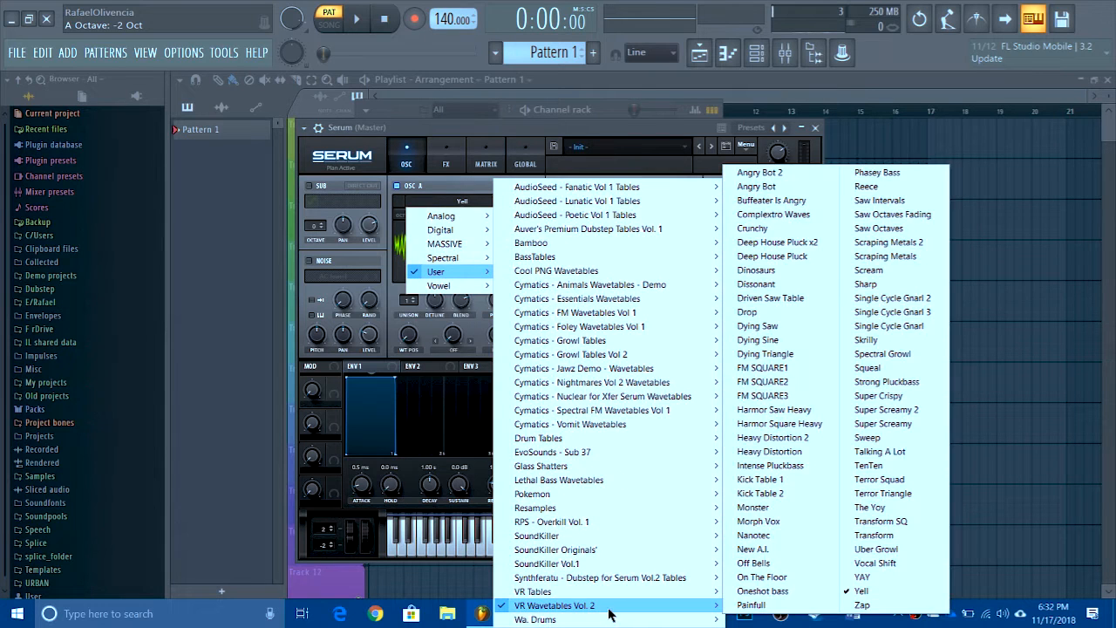
click(875, 592)
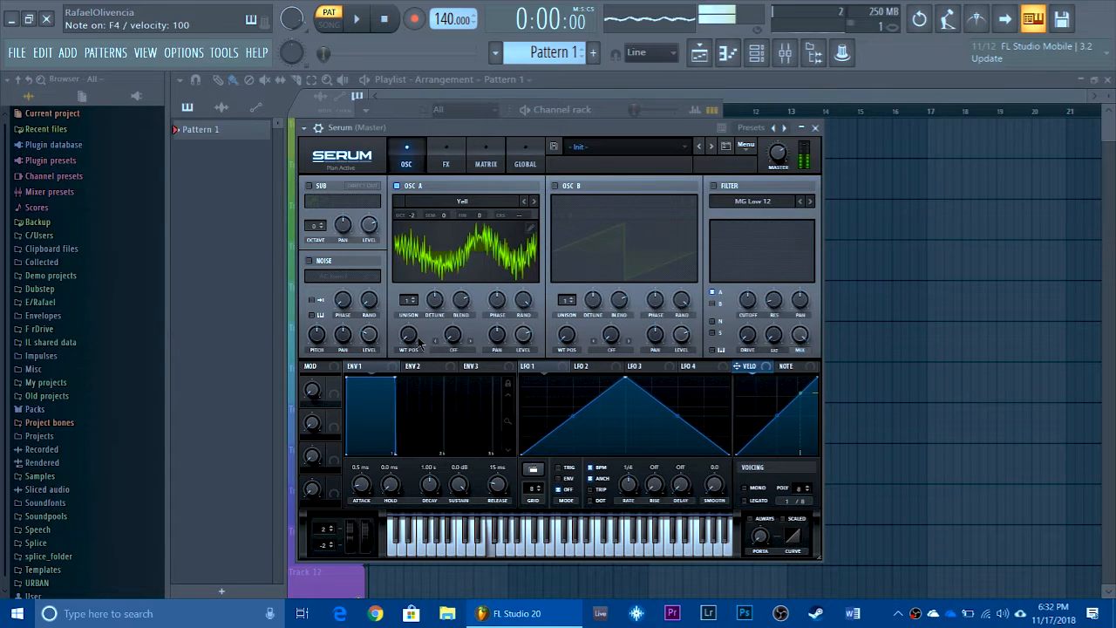
Reshape LFO 1 into a straight rising ramp and assign it to oscillator A's wavetable position
drag(408, 334, 462, 425)
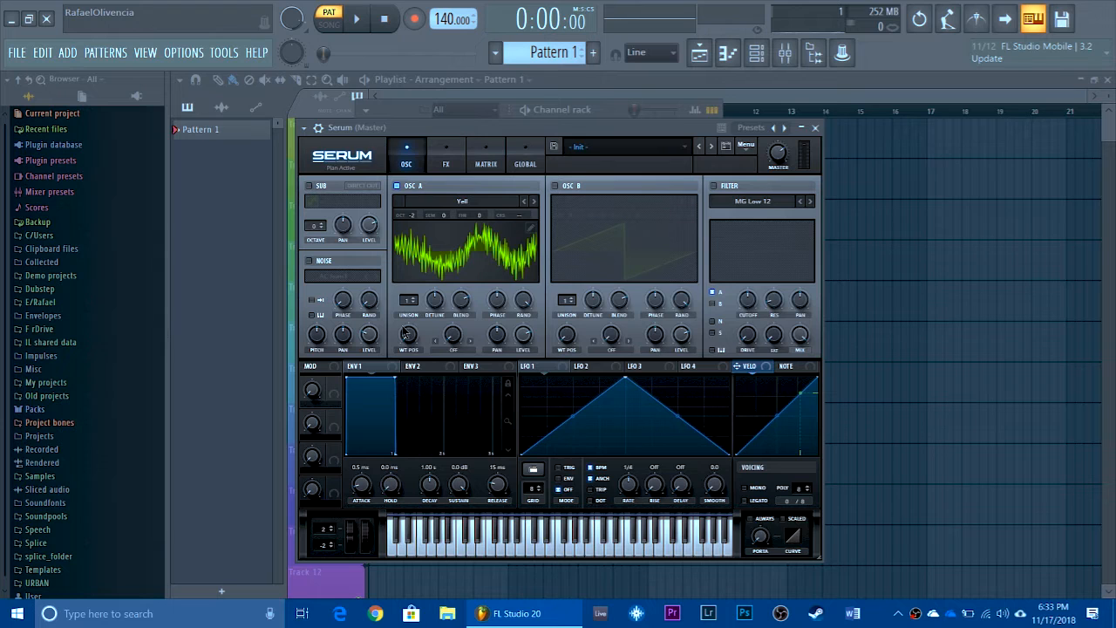
drag(409, 335, 480, 454)
drag(625, 377, 869, 393)
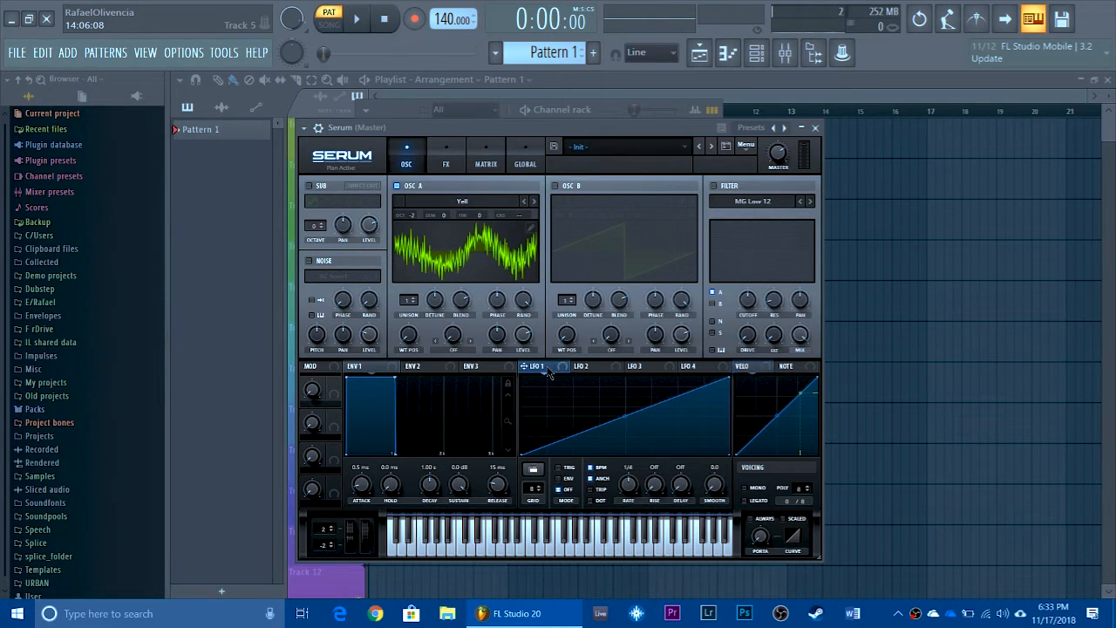
drag(538, 371, 408, 334)
Set LFO 1's rate to 1/2 and its mode to Trig
scroll(635, 487, down, 1)
drag(516, 127, 454, 122)
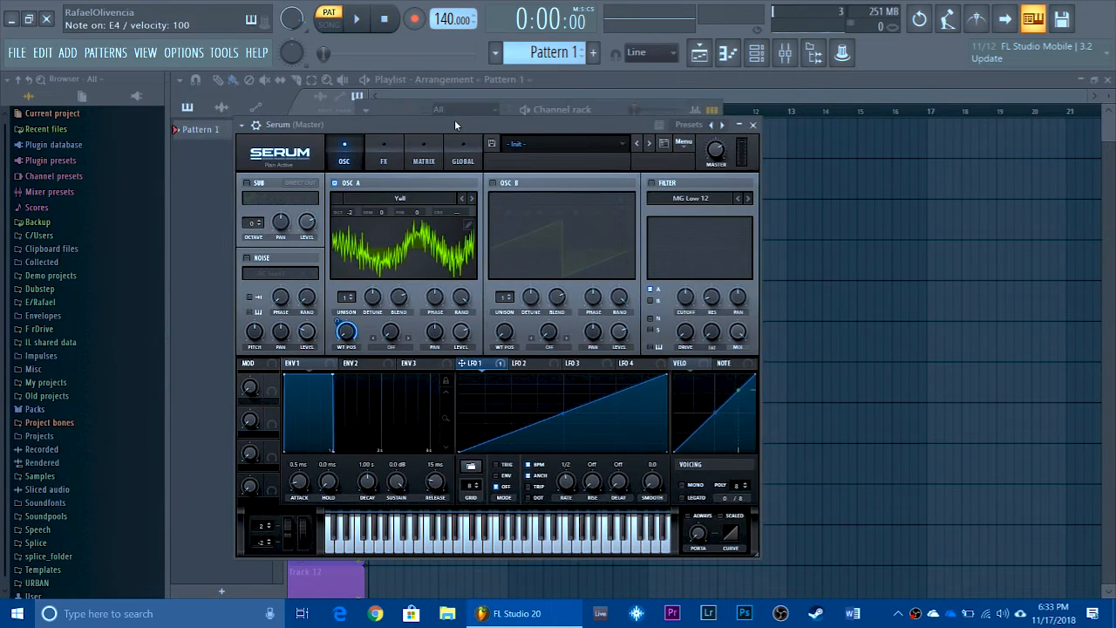
click(495, 463)
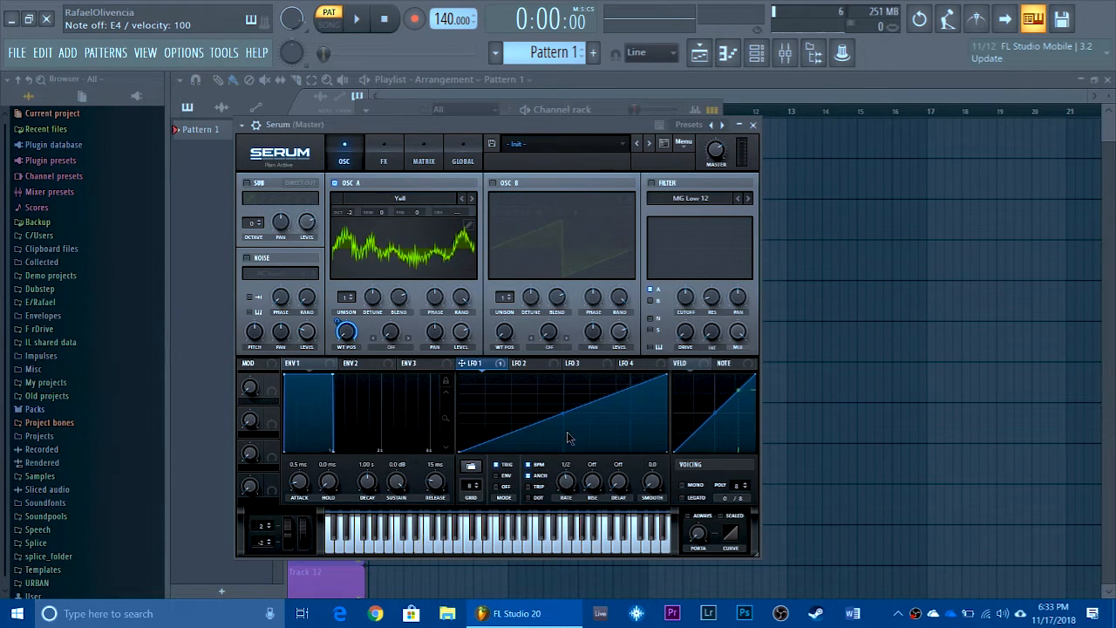
drag(617, 123, 696, 115)
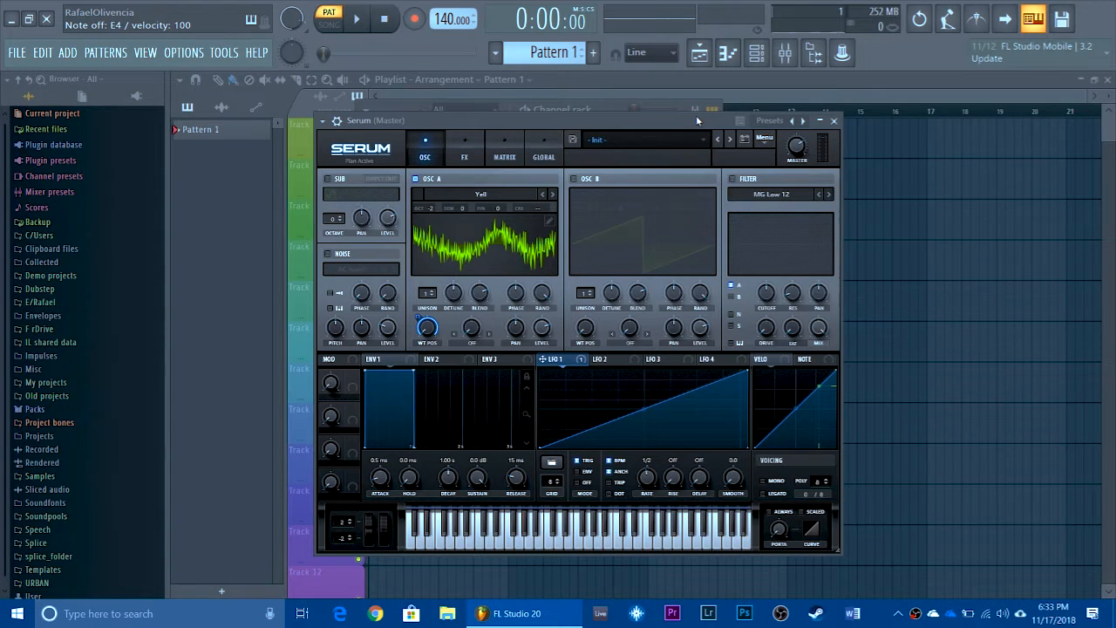
Set oscillator A's unison to 4 voices and turn its phase randomness all the way down
mouse_move(429, 296)
mouse_down()
mouse_move(442, 284)
mouse_move(447, 318)
mouse_move(443, 310)
mouse_up()
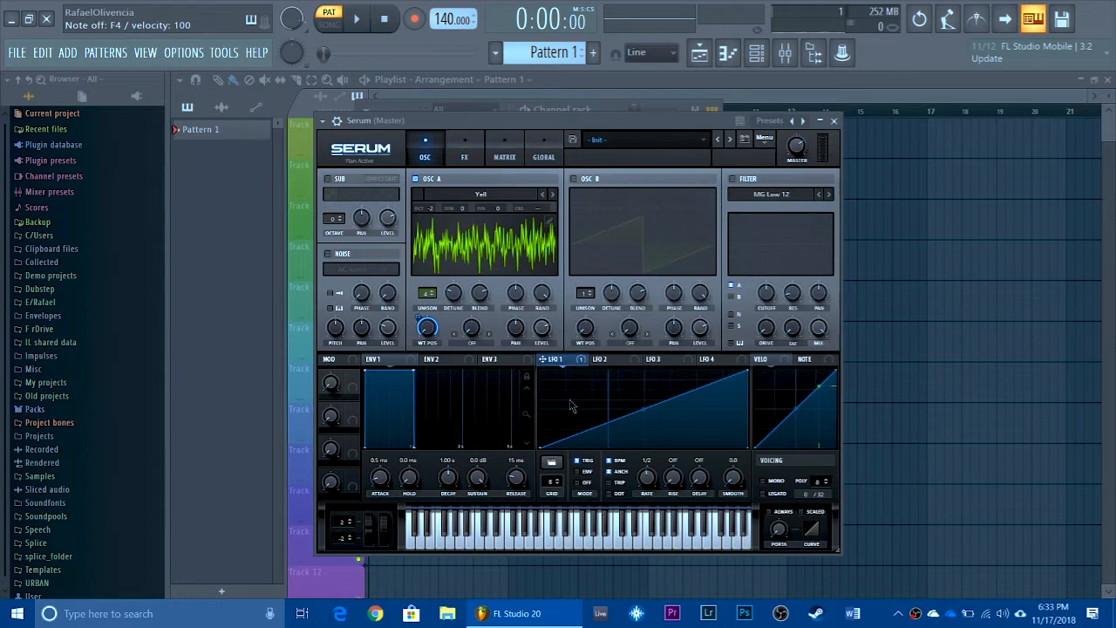
drag(542, 296, 532, 464)
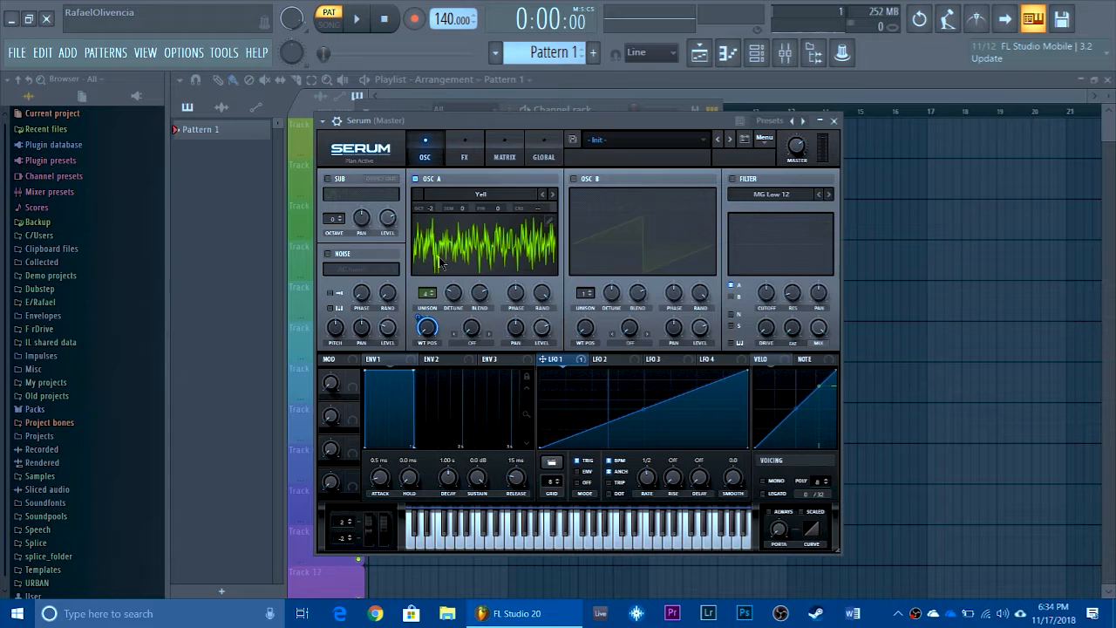
drag(546, 296, 547, 302)
drag(554, 301, 529, 429)
drag(469, 120, 457, 114)
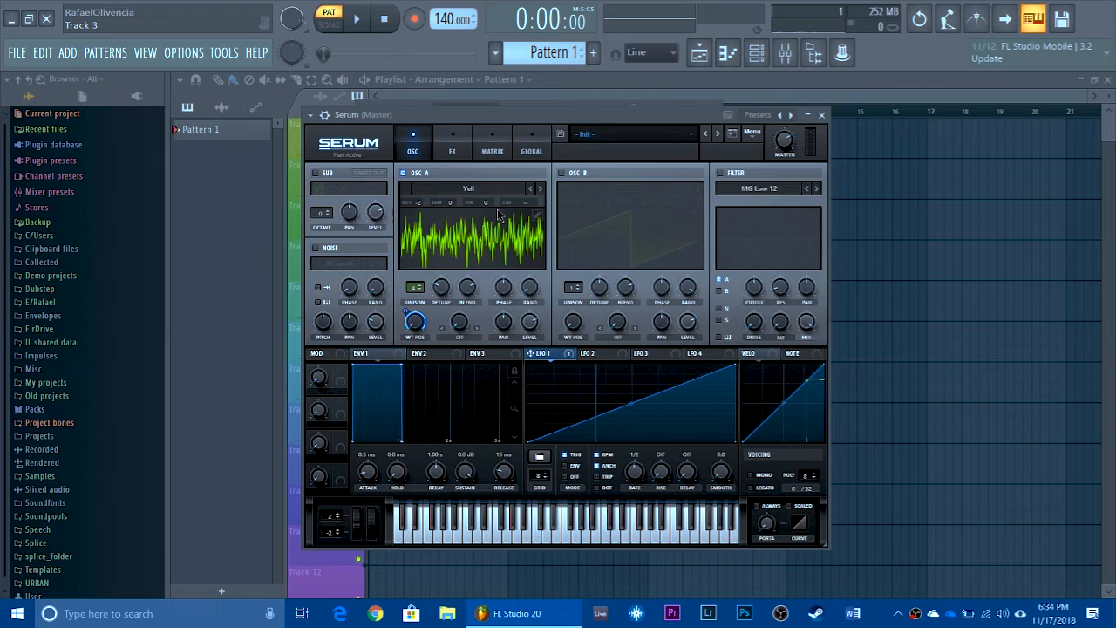
Audition notes with oscillator A's phase randomness raised, and turn the randomness back down
key(v)
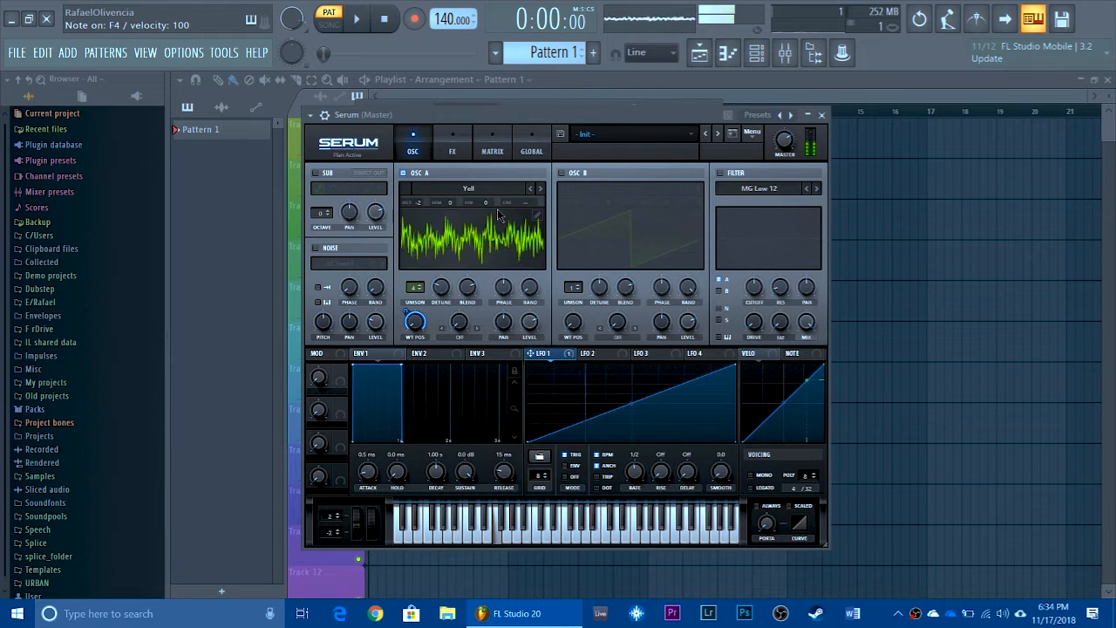
drag(533, 290, 593, 55)
key(v)
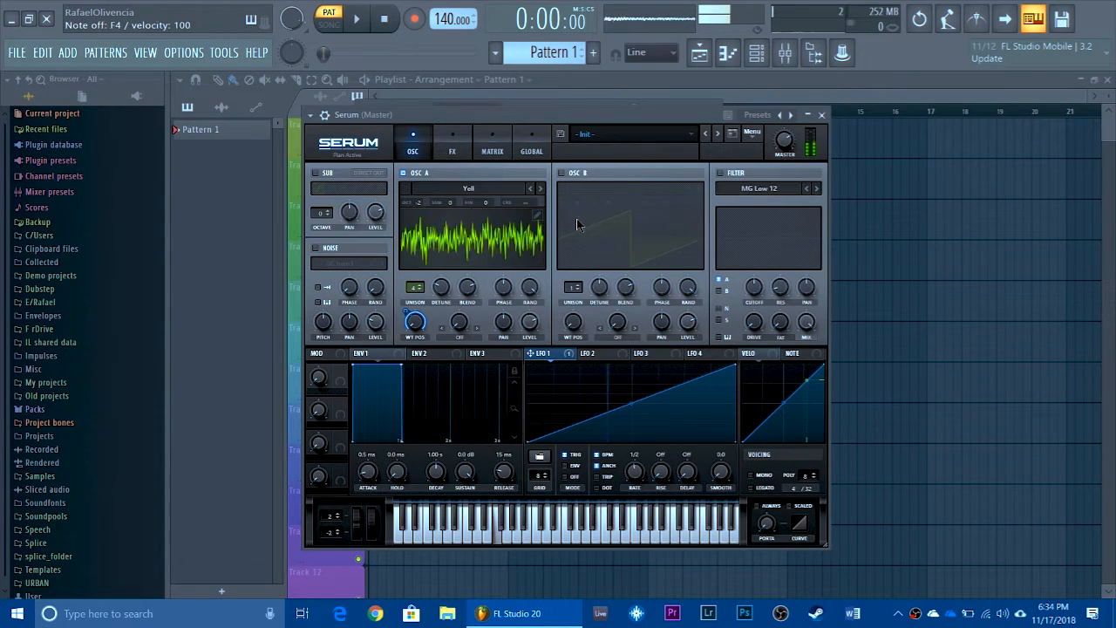
drag(532, 289, 534, 304)
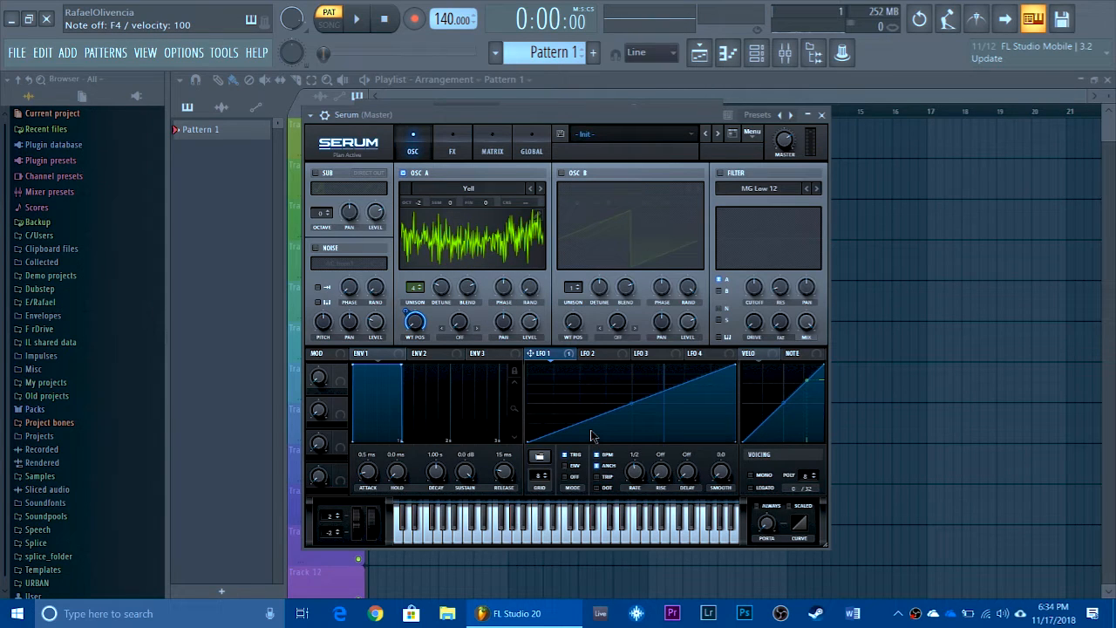
Set oscillator A's warp mode to FM (from B) and enable oscillator B with the Analog wavetable Basic Shapes
click(470, 337)
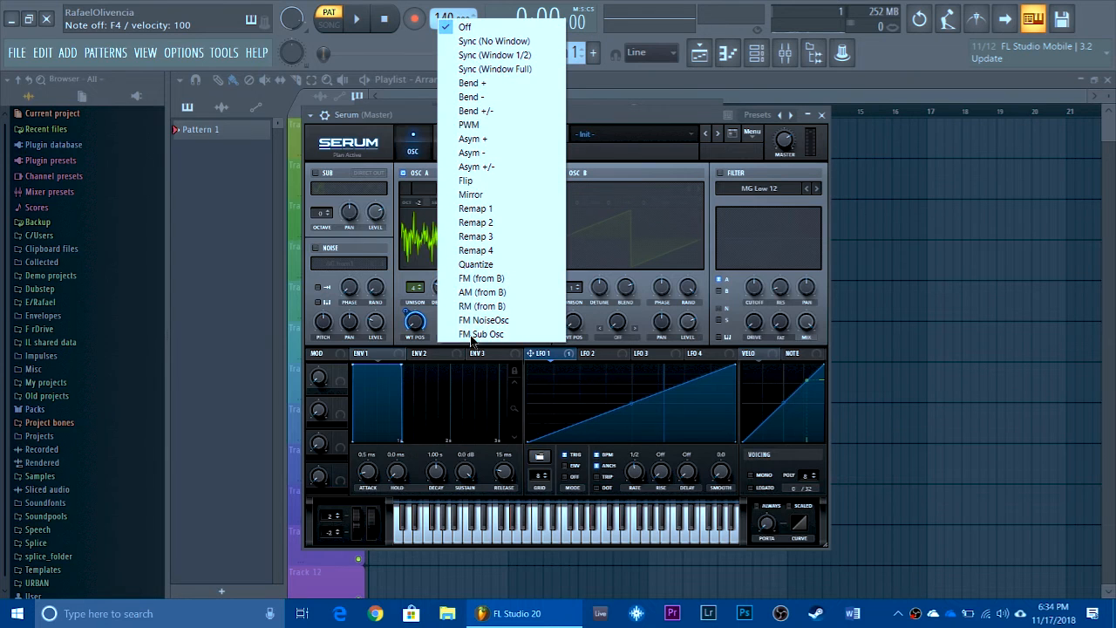
click(483, 279)
click(573, 175)
click(579, 187)
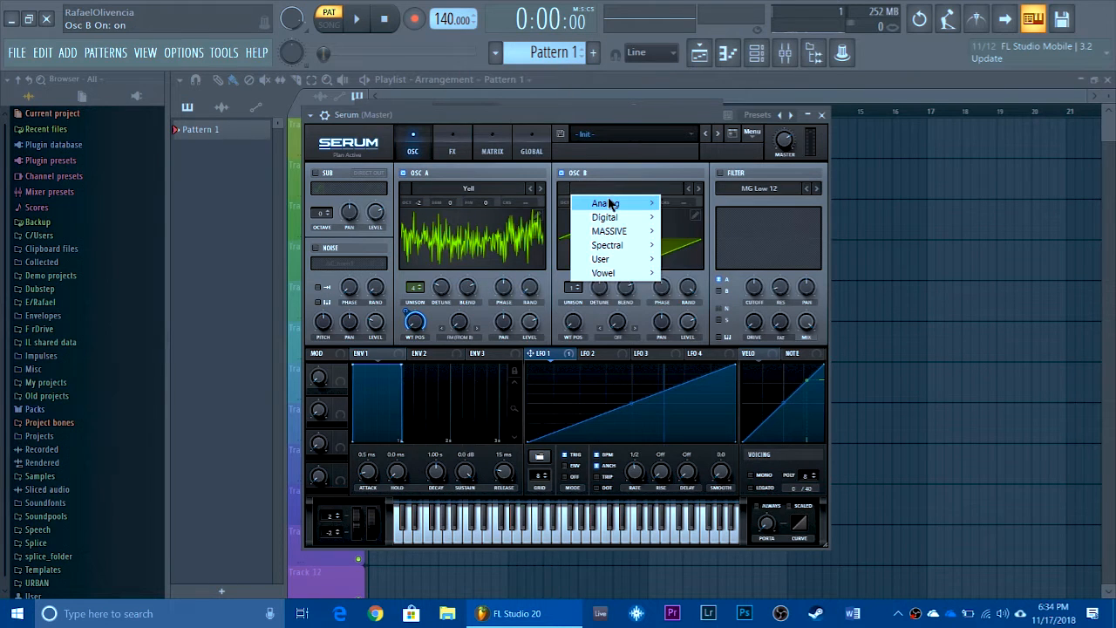
mouse_move(610, 203)
click(676, 257)
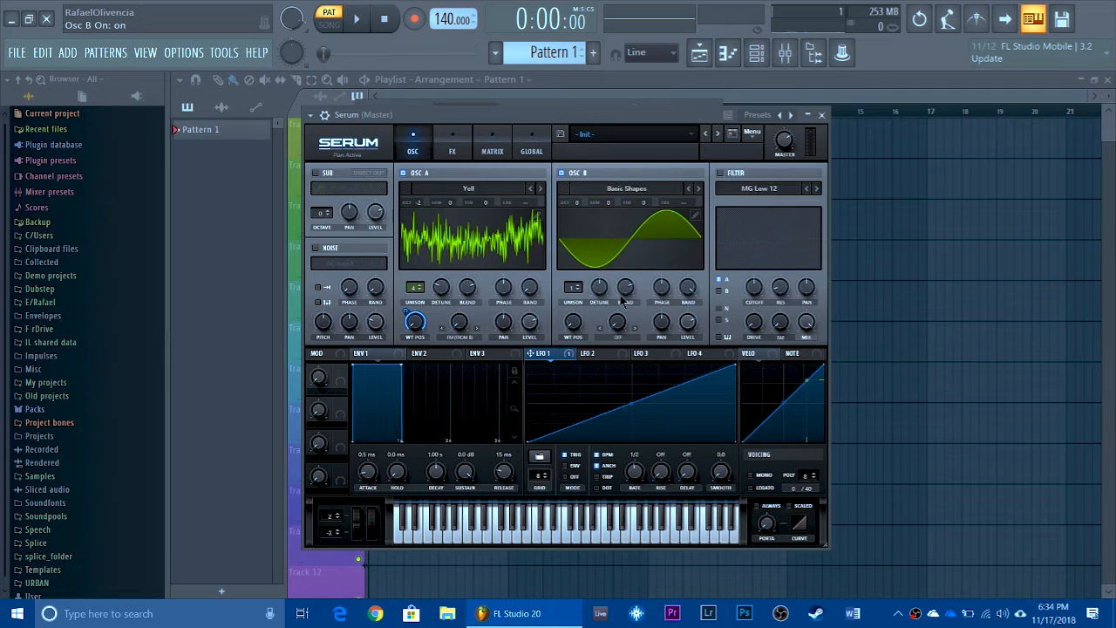
Set oscillator B's wavetable position to 2 and octave to -1, with its level turned all the way down
mouse_move(573, 322)
mouse_down()
mouse_move(585, 283)
mouse_move(584, 307)
mouse_up()
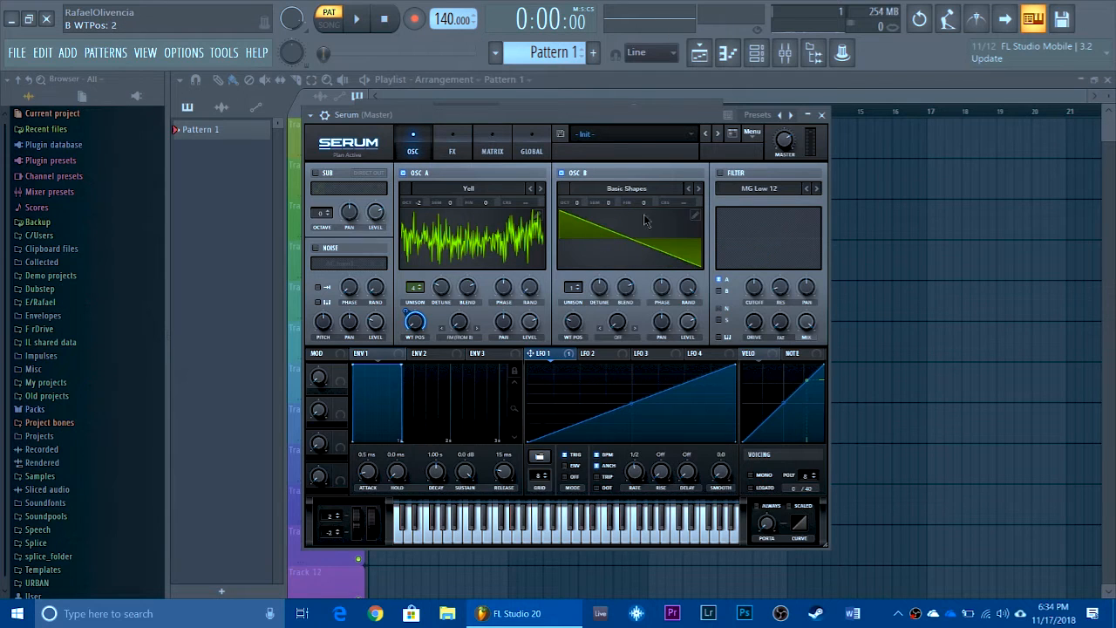
drag(687, 323, 652, 511)
drag(584, 203, 585, 218)
drag(555, 118, 610, 129)
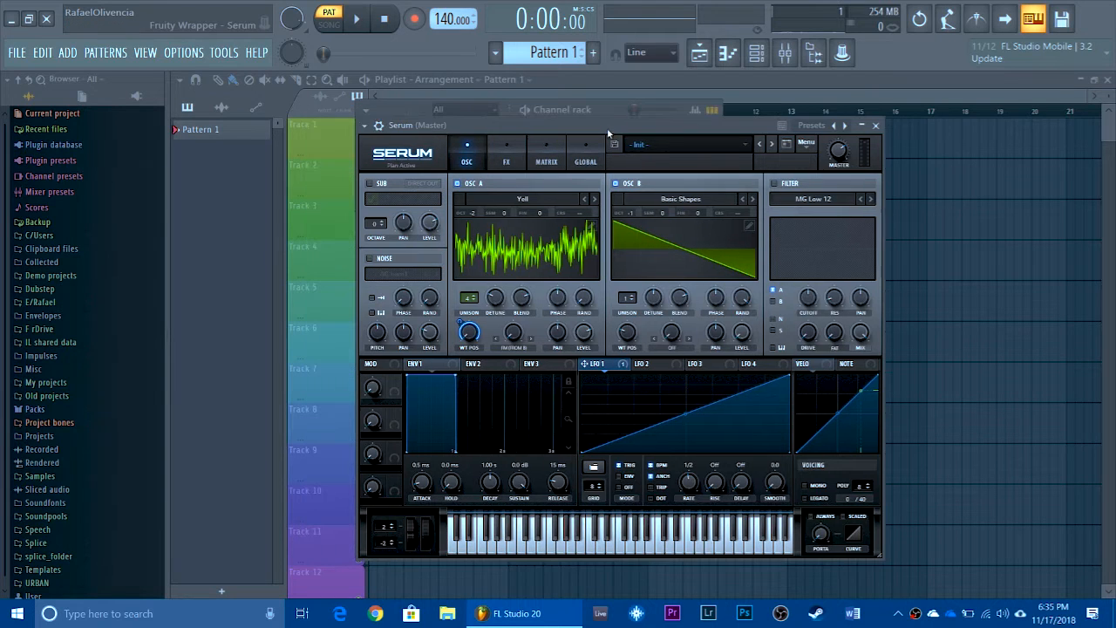
Set oscillator B's warp mode to Sync
click(665, 351)
click(689, 52)
drag(677, 126, 668, 127)
Assign LFO 2 to oscillator A's FM amount at a depth of 23 and reshape it into a fast curved rise with a long straight fall
click(642, 364)
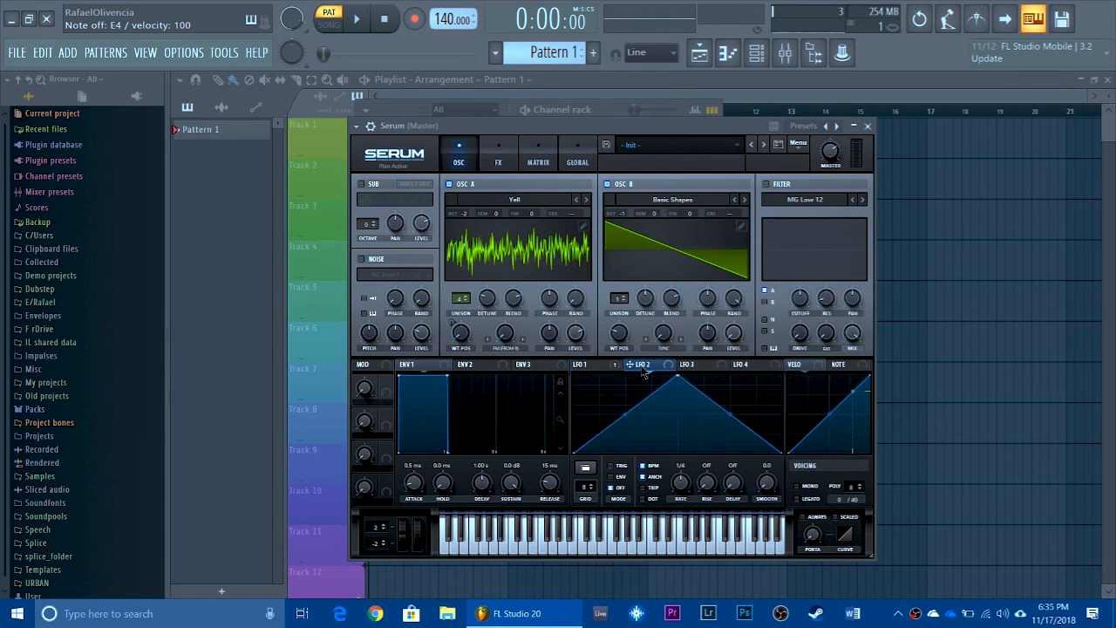
drag(497, 325, 505, 383)
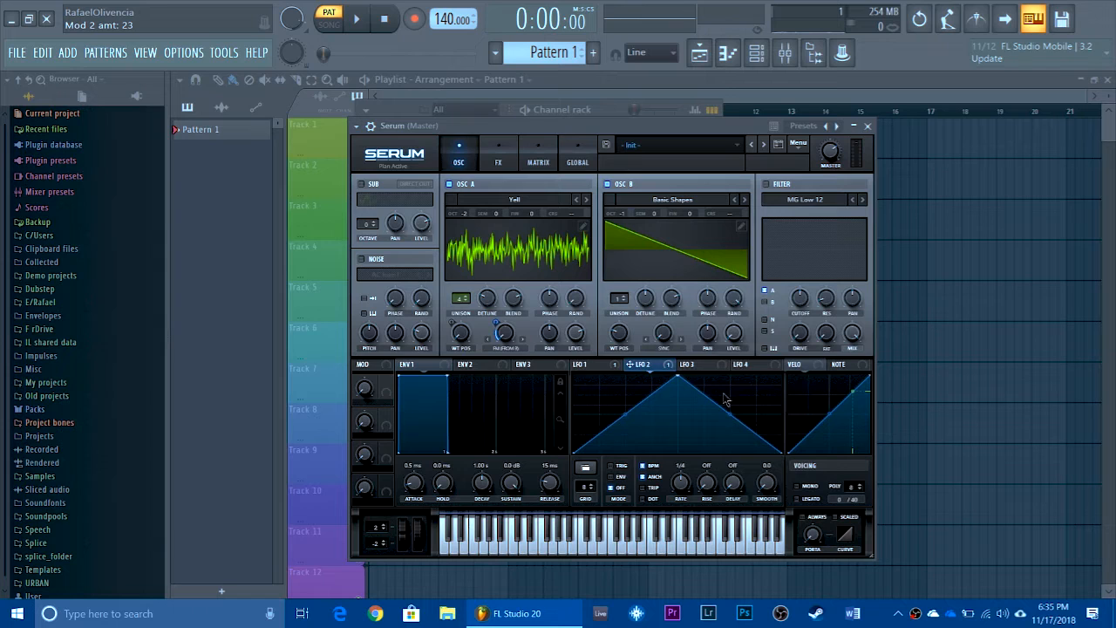
drag(626, 413, 623, 394)
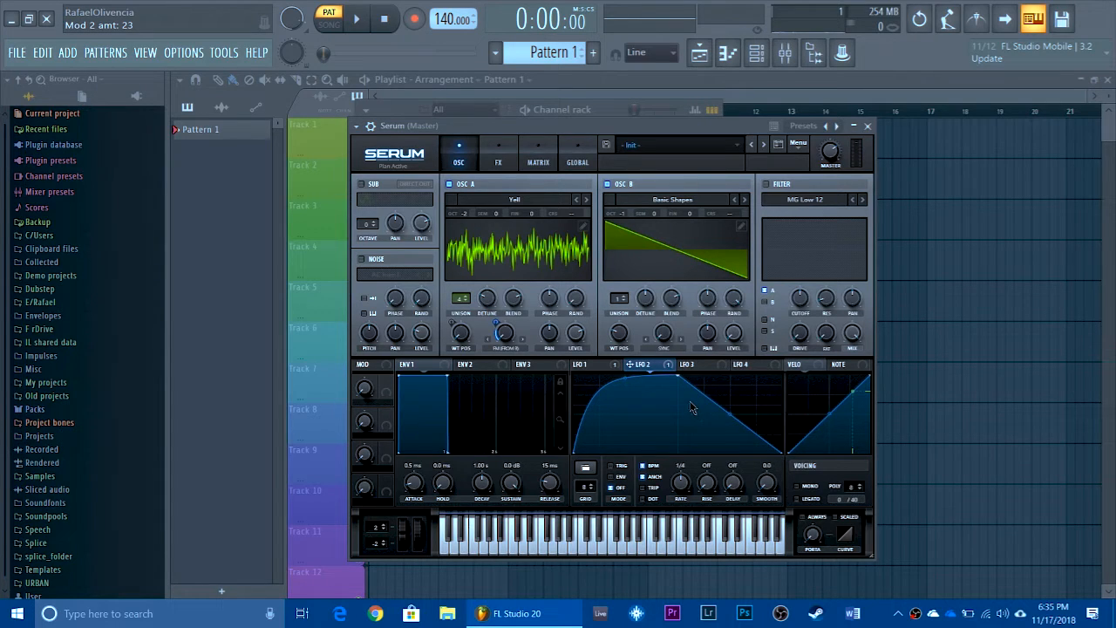
drag(751, 451, 756, 464)
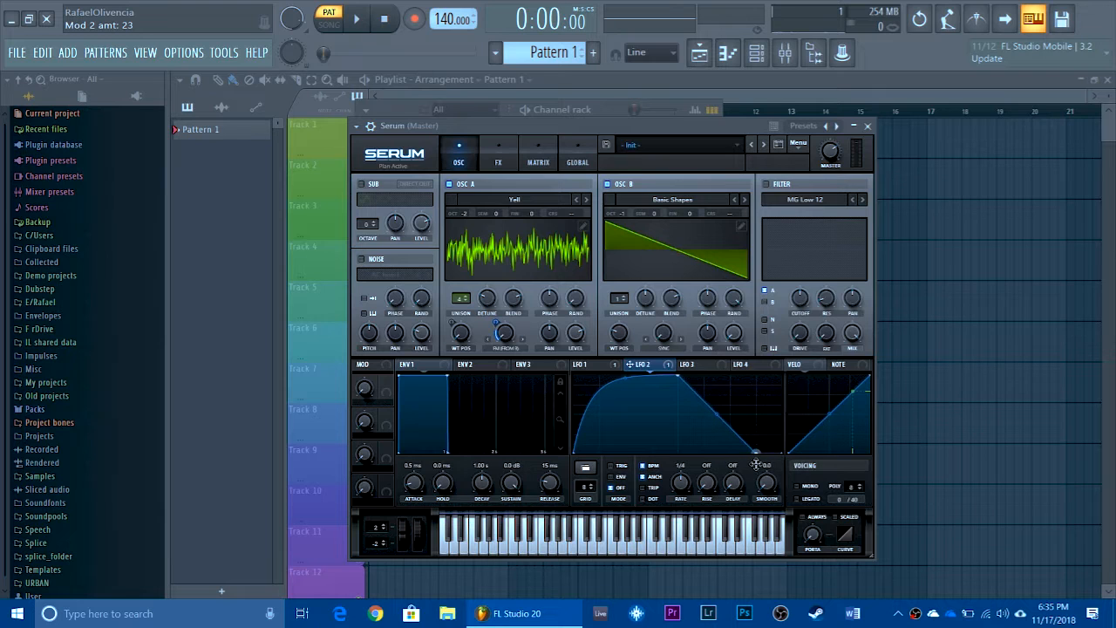
drag(677, 375, 503, 334)
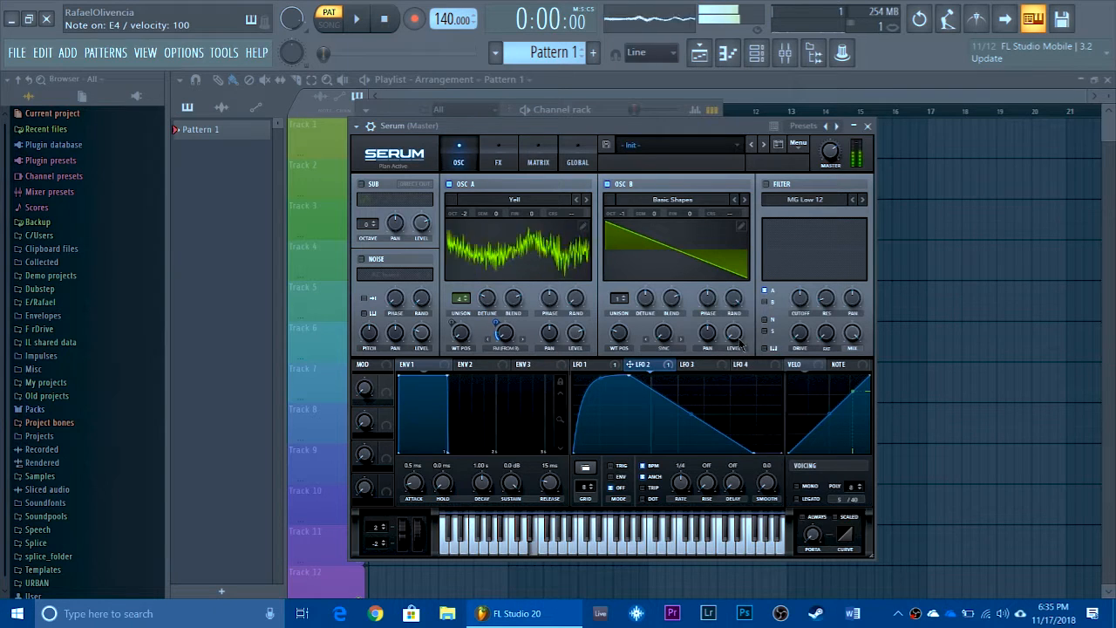
Set oscillator B's unison to 4 voices and lower its detune
drag(619, 299, 627, 288)
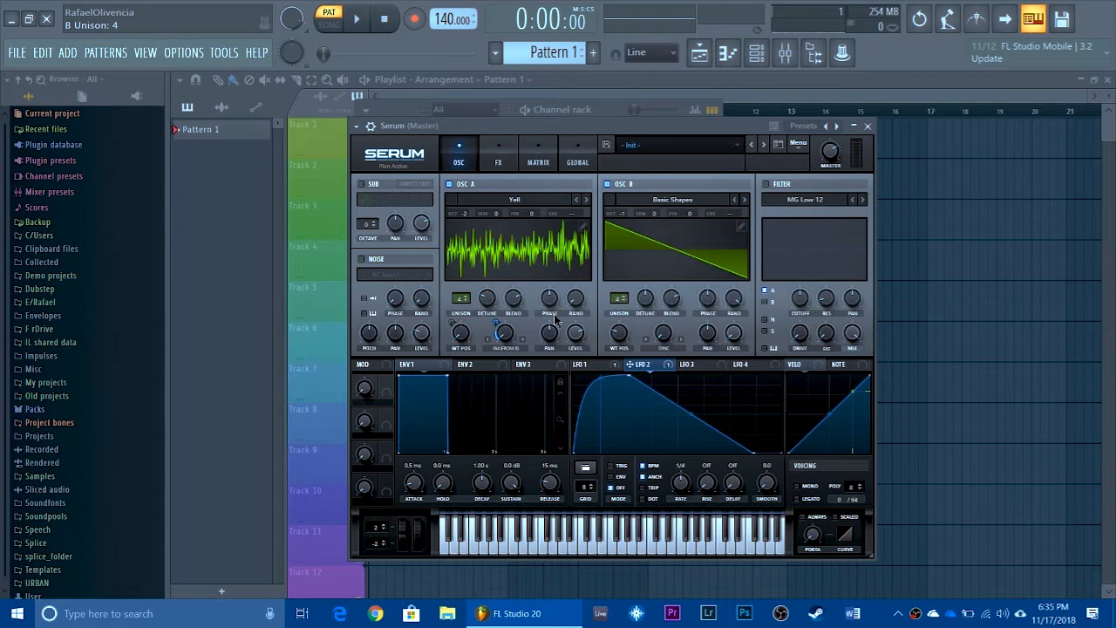
drag(647, 296, 646, 312)
drag(607, 127, 601, 121)
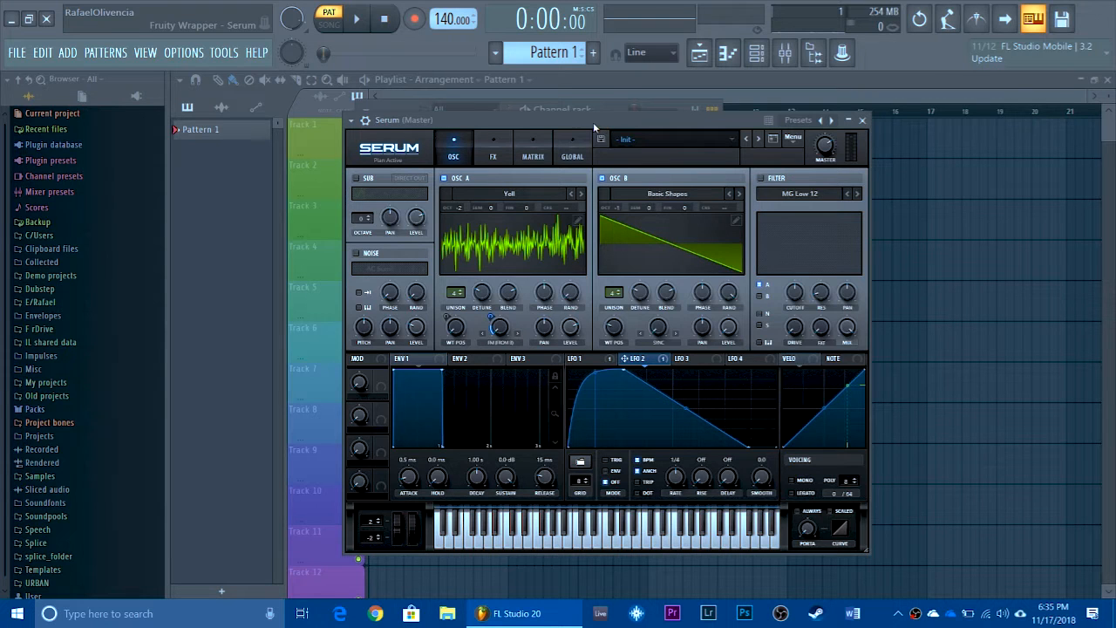
Assign LFO 2 to oscillator A's level and set its mode to Trig, playing notes to check the sound
key(v)
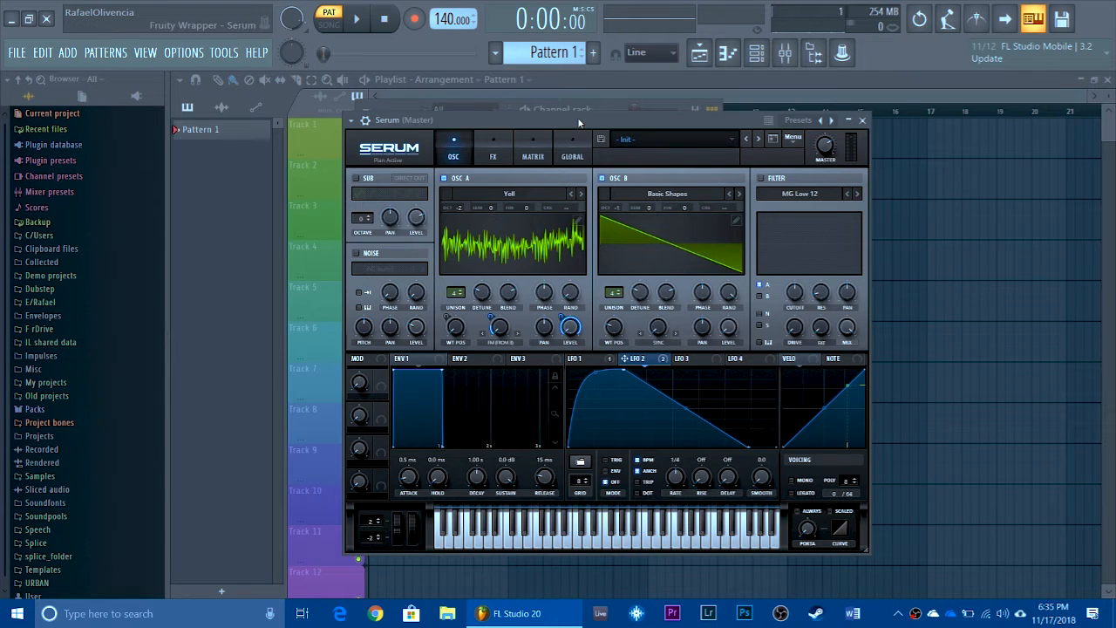
key(v)
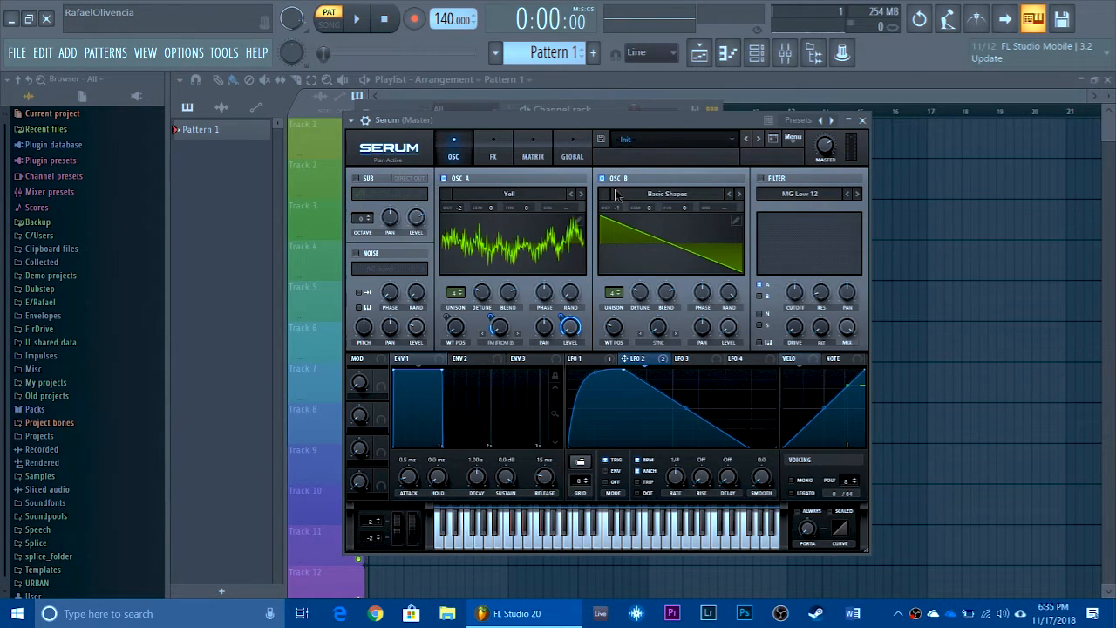
Set oscillator B's random phase to 0% and play notes to check the sound
key(v)
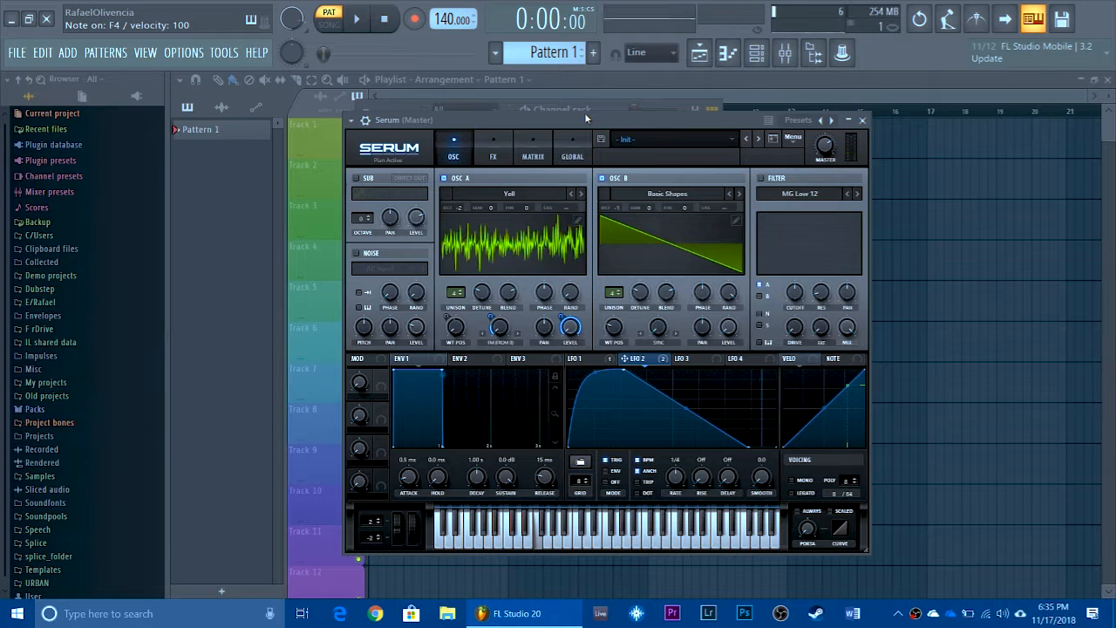
key(v)
drag(729, 293, 709, 429)
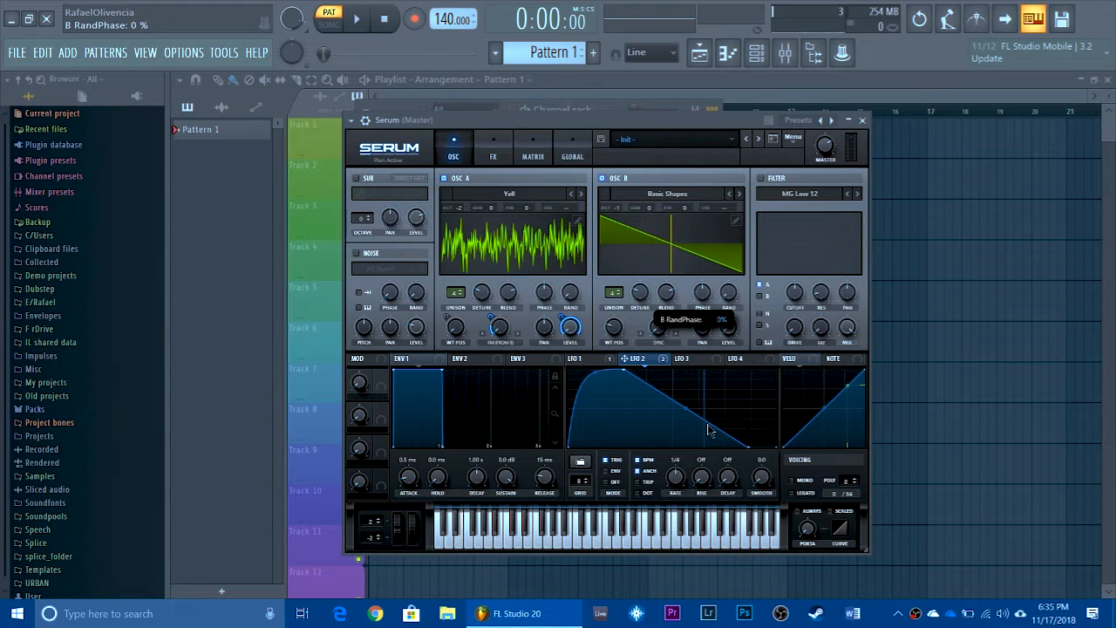
key(v)
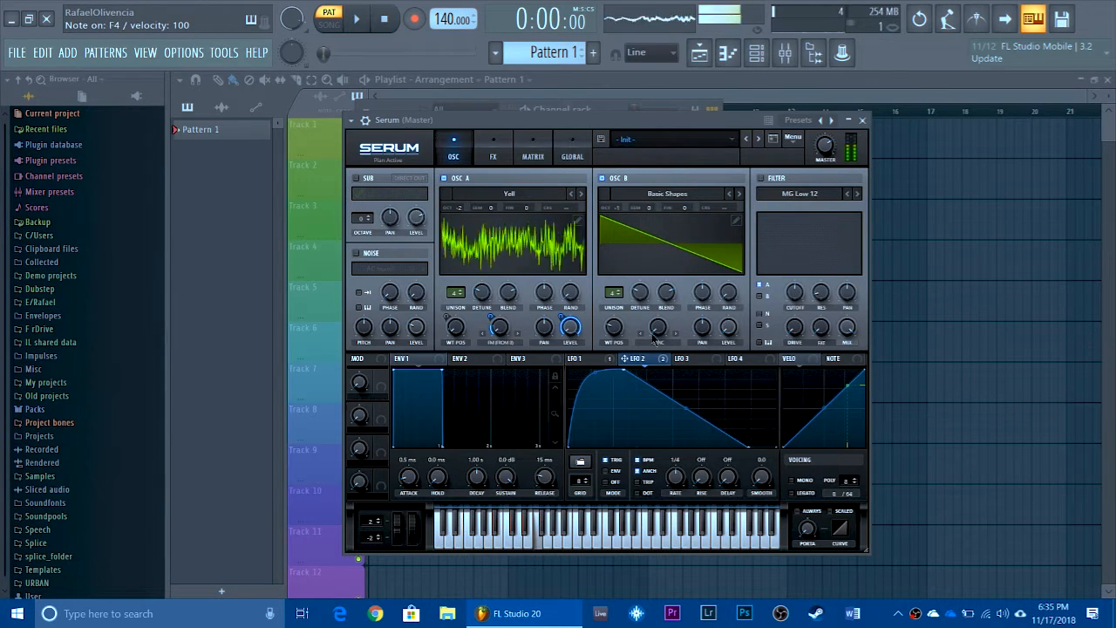
Apply the Proc:Squarify formula to oscillator A's Yell wavetable in the table editor
click(578, 221)
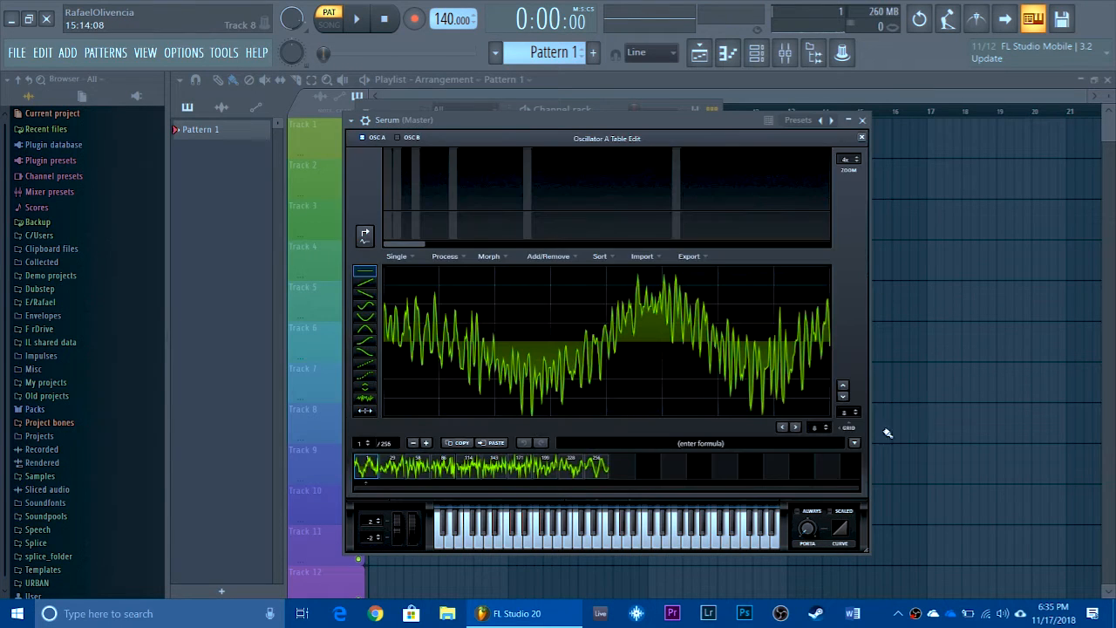
click(854, 443)
mouse_move(910, 470)
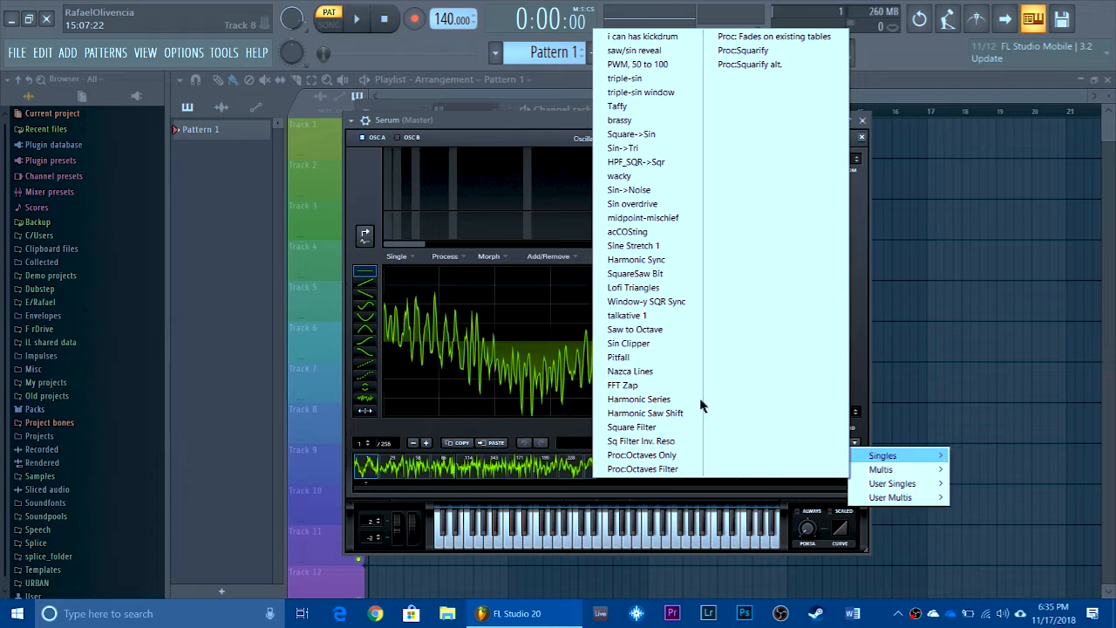
click(744, 53)
click(862, 137)
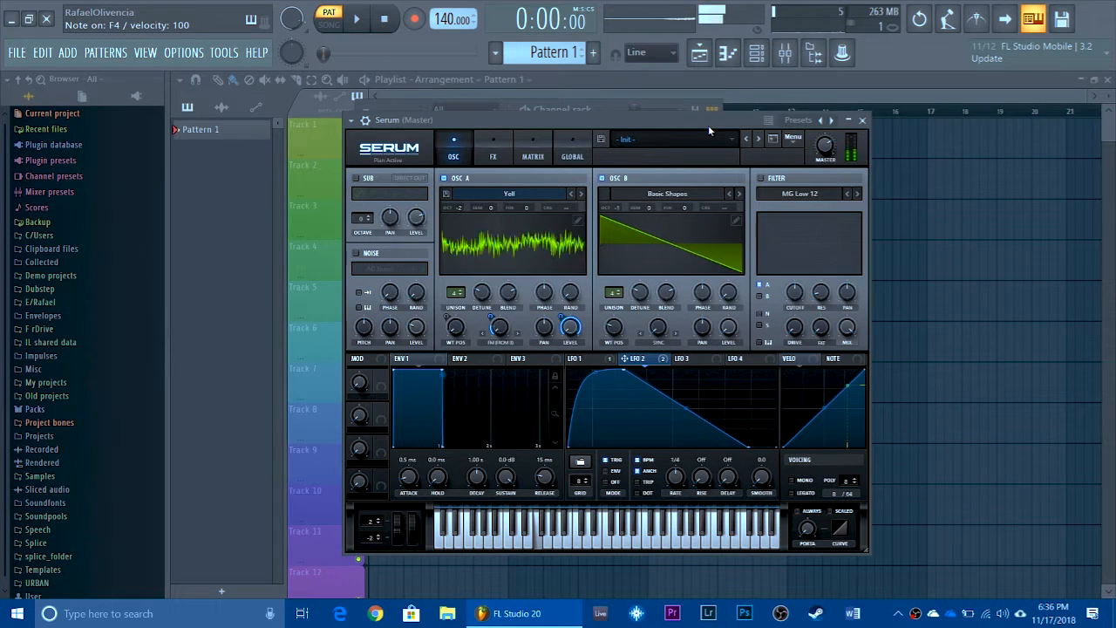
Enable the sub oscillator at octave -2 with direct output and LFO 2 modulating its level, then play a note
click(367, 177)
drag(367, 218, 367, 229)
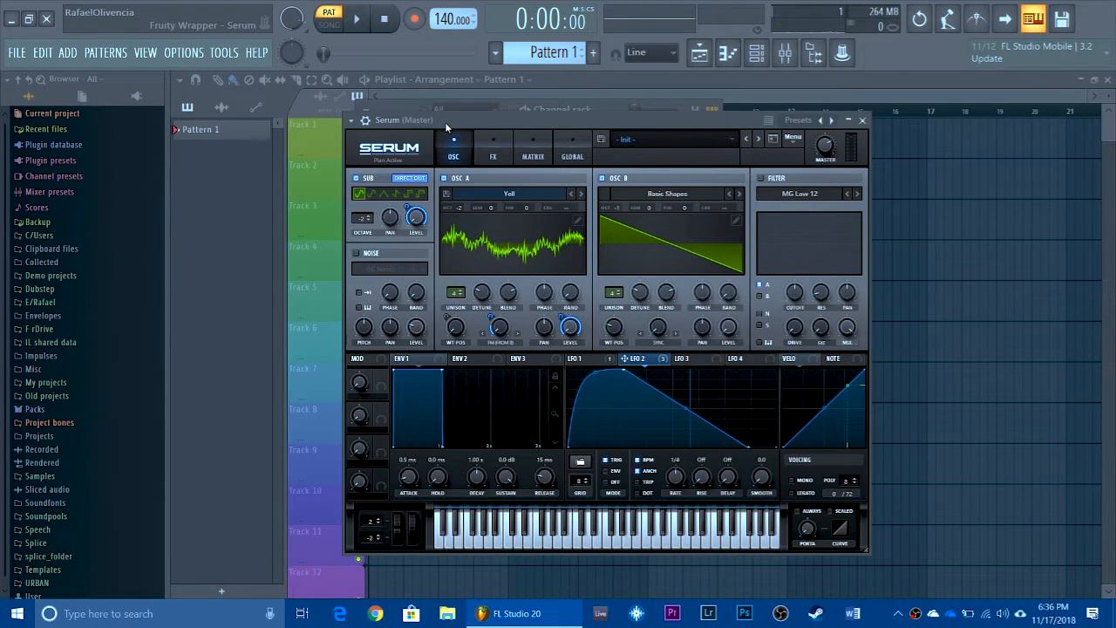
key(v)
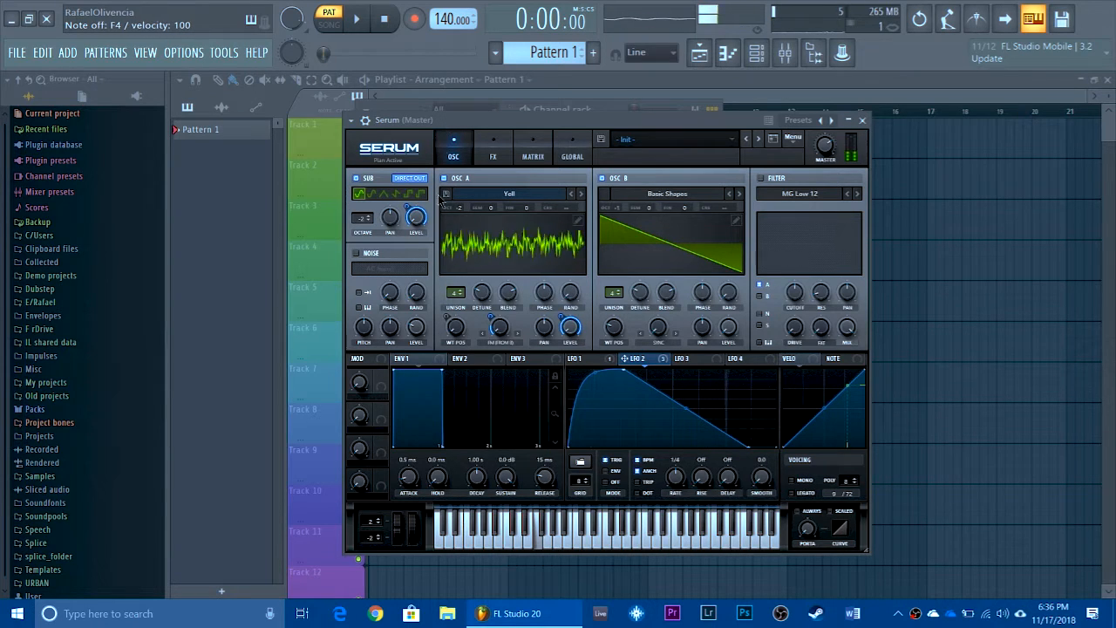
Enable the noise oscillator with BrightWhite, set its level to 0%, and assign LFO 2 to that level at a depth of about 49
click(356, 253)
click(392, 270)
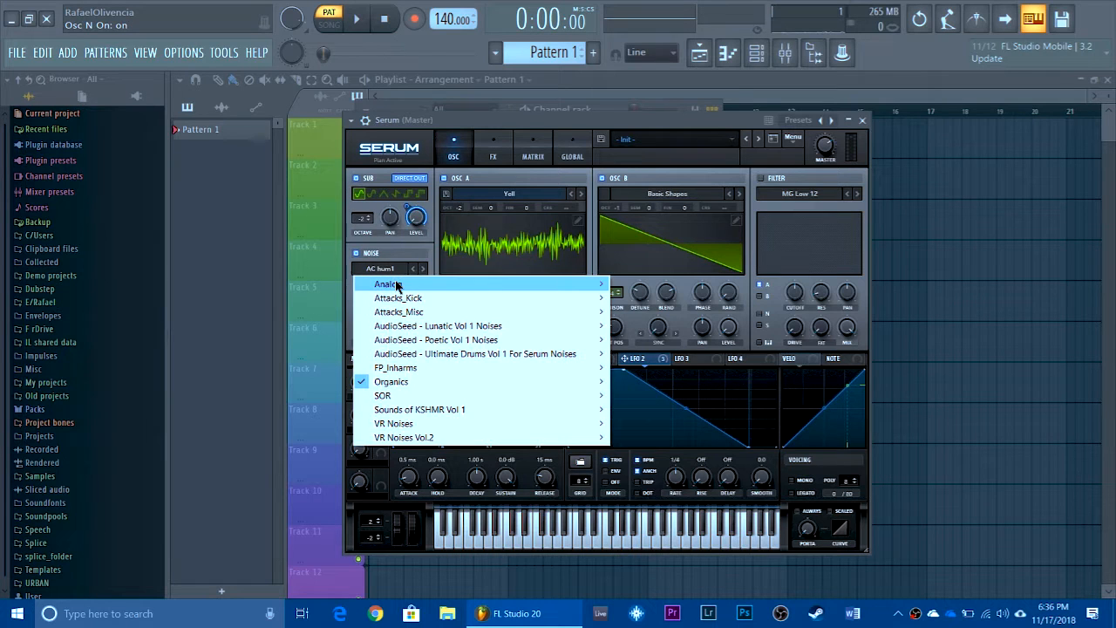
mouse_move(392, 286)
click(677, 338)
drag(418, 331, 420, 379)
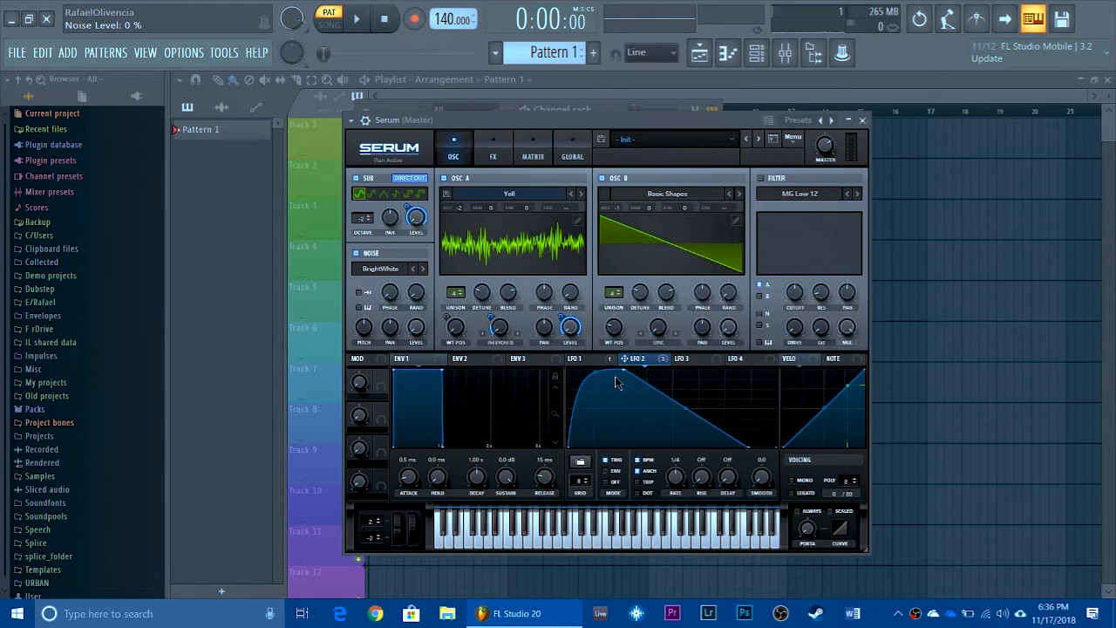
drag(462, 331, 407, 300)
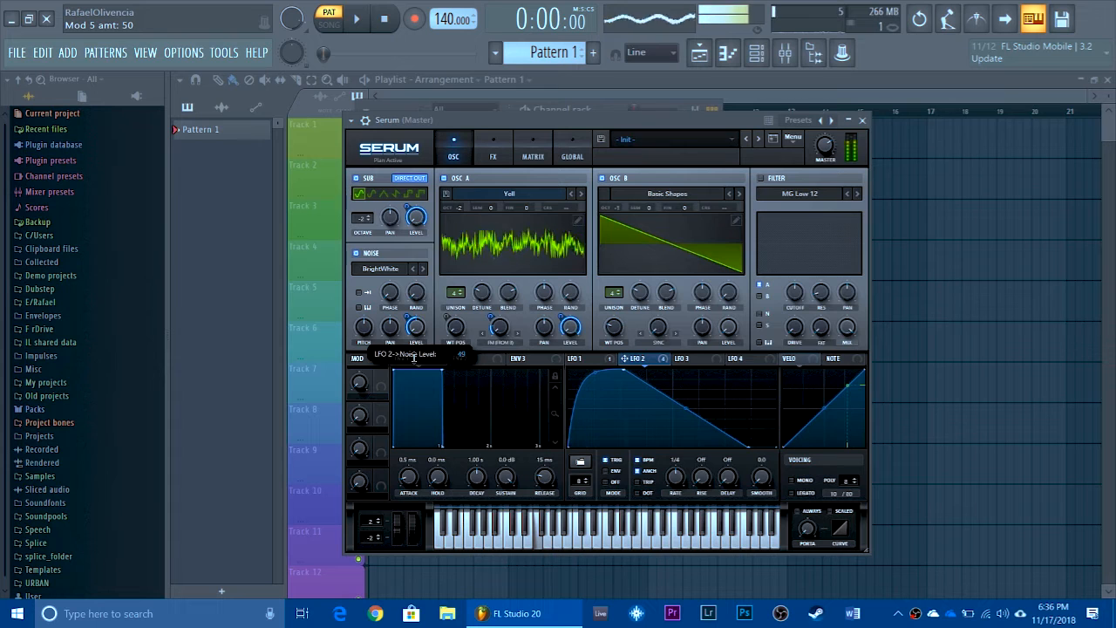
Normalize the frames of oscillator A's processed wavetable in the table editor and return to the oscillators
click(581, 220)
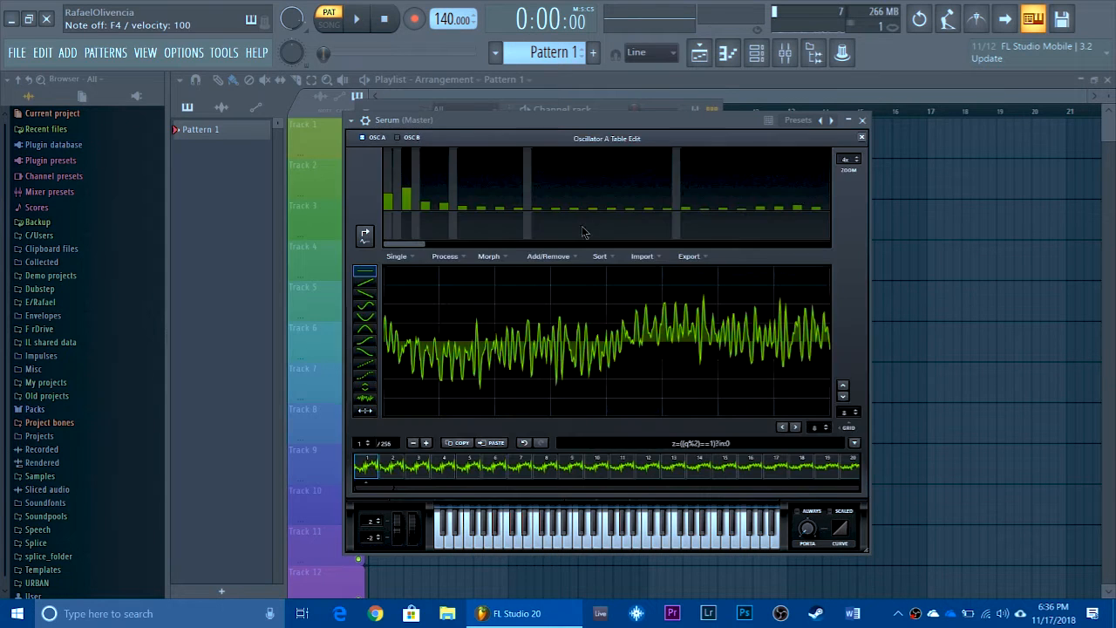
click(443, 258)
click(384, 267)
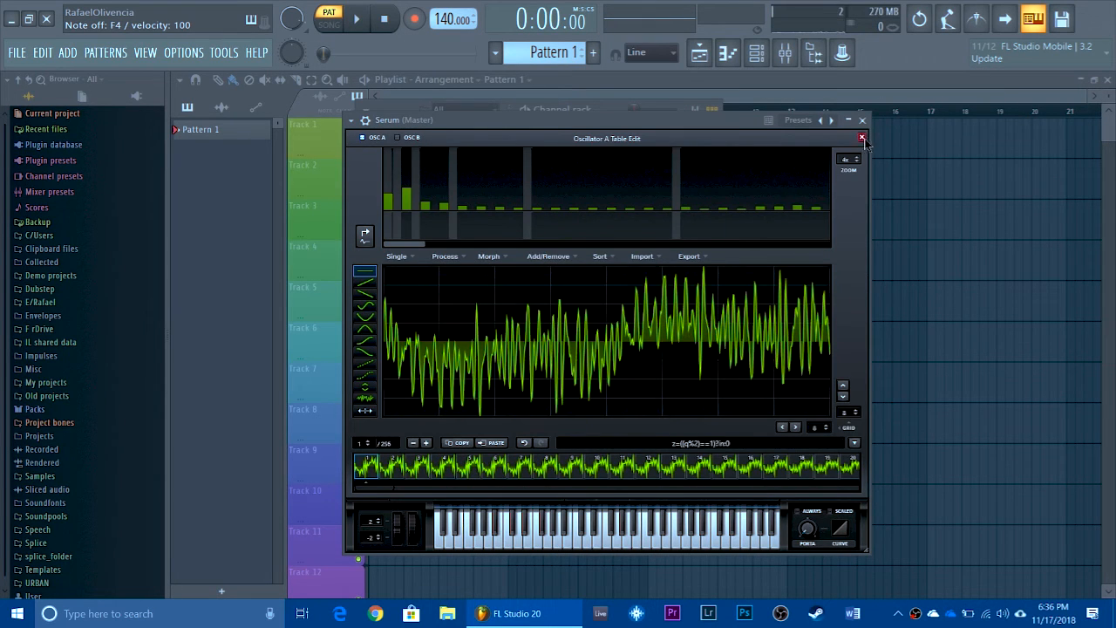
click(861, 138)
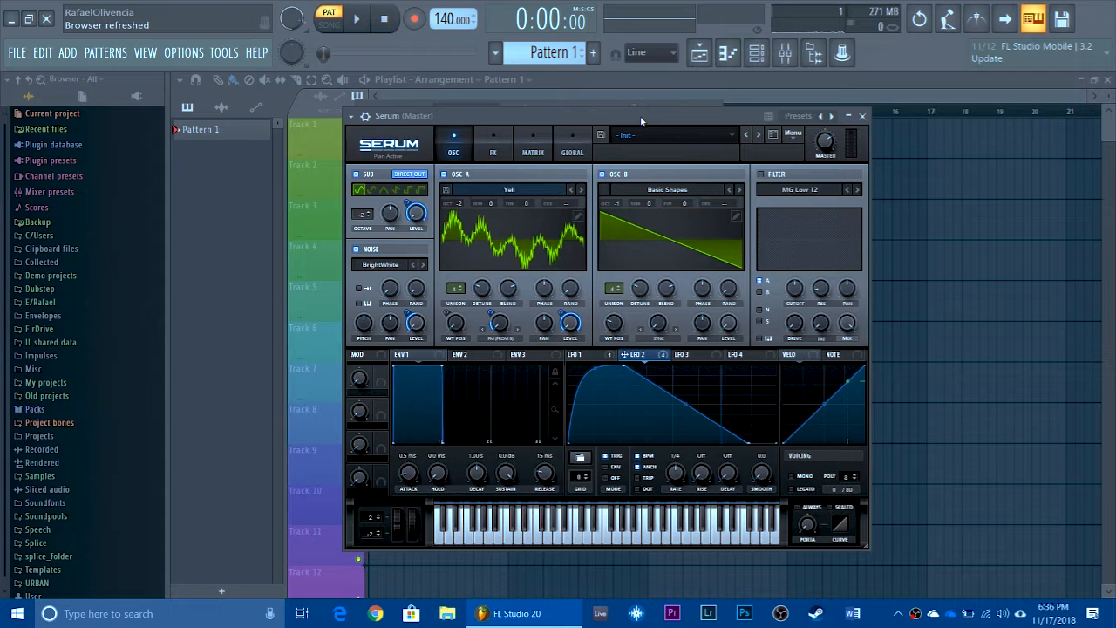
Assign LFO 2 to oscillator B's Sync warp amount at a depth of 42, playing notes to check the sound
key(v)
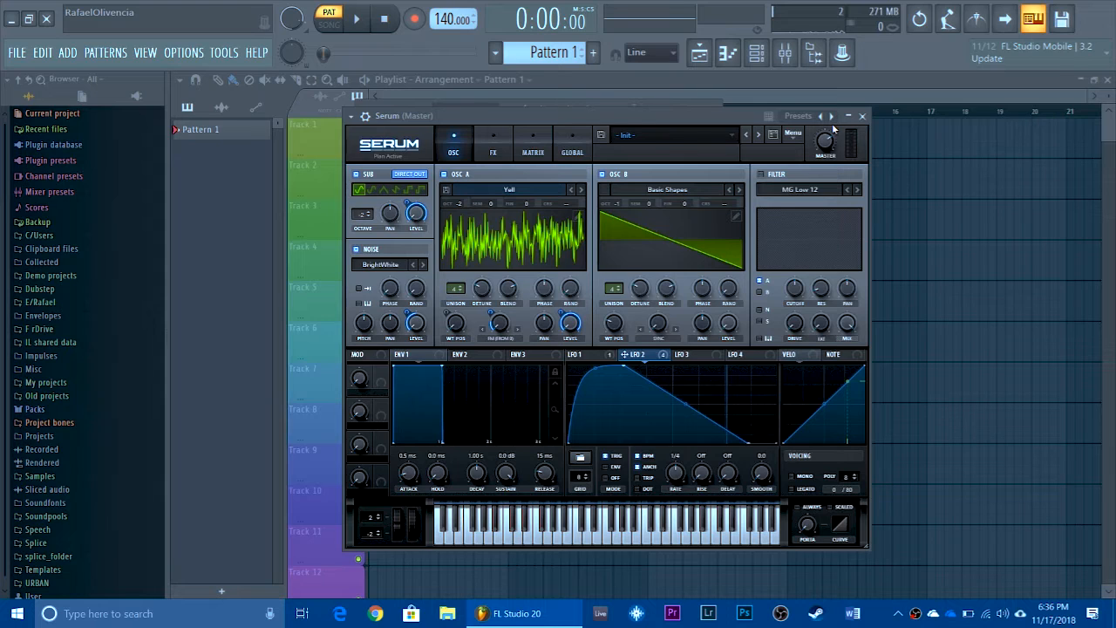
drag(666, 289, 648, 307)
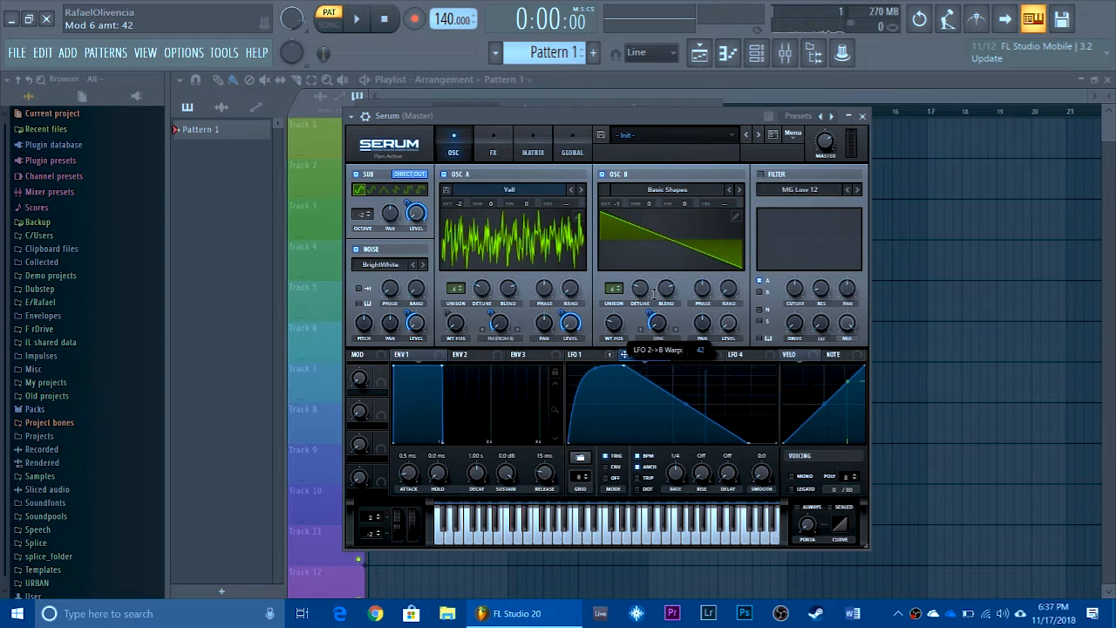
right_click(655, 312)
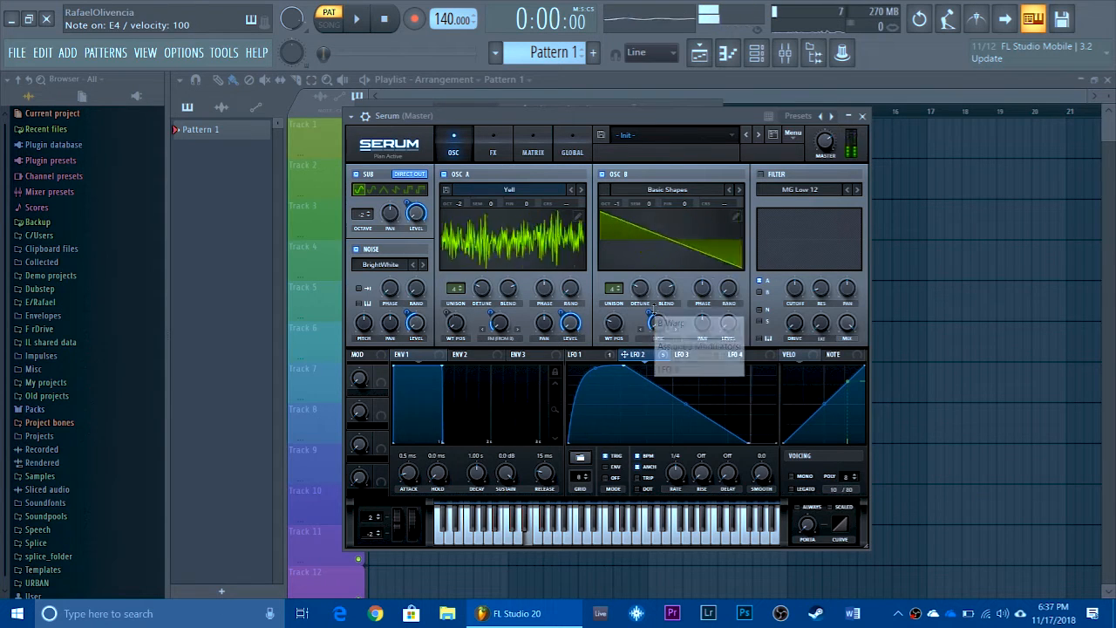
Enable the filter with the Flg - type and key tracking, and lower its cutoff to 128 Hz
click(799, 189)
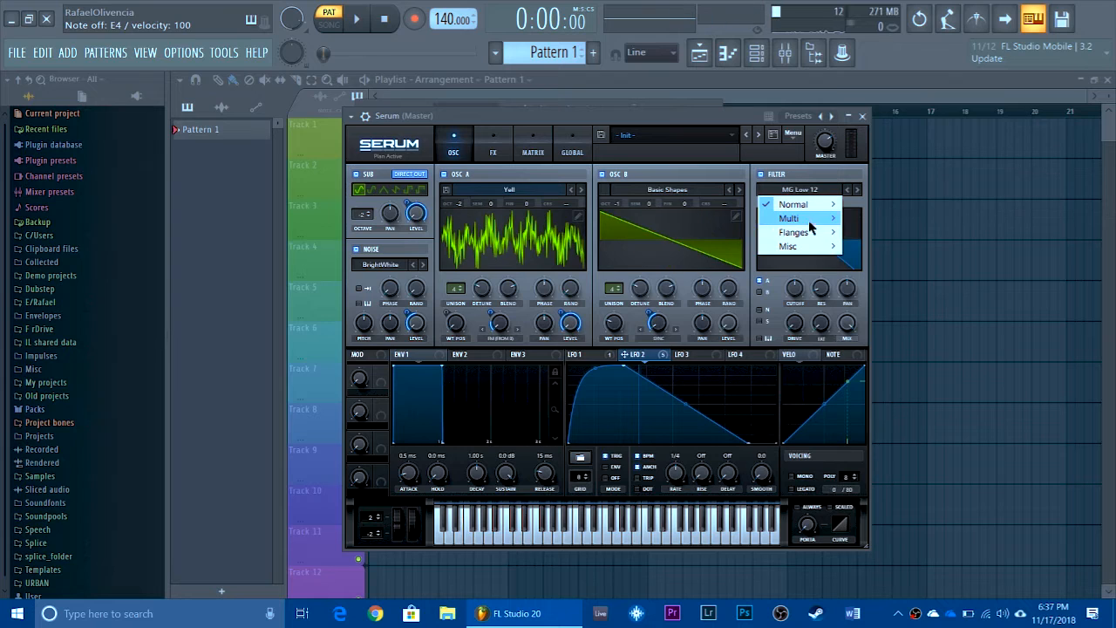
mouse_move(811, 232)
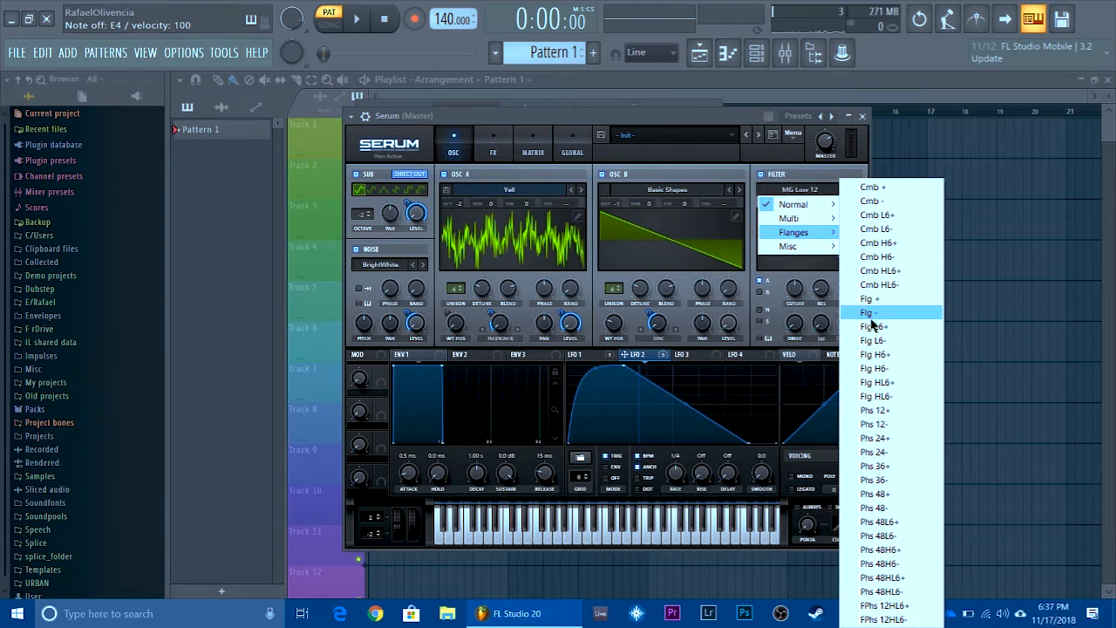
click(869, 314)
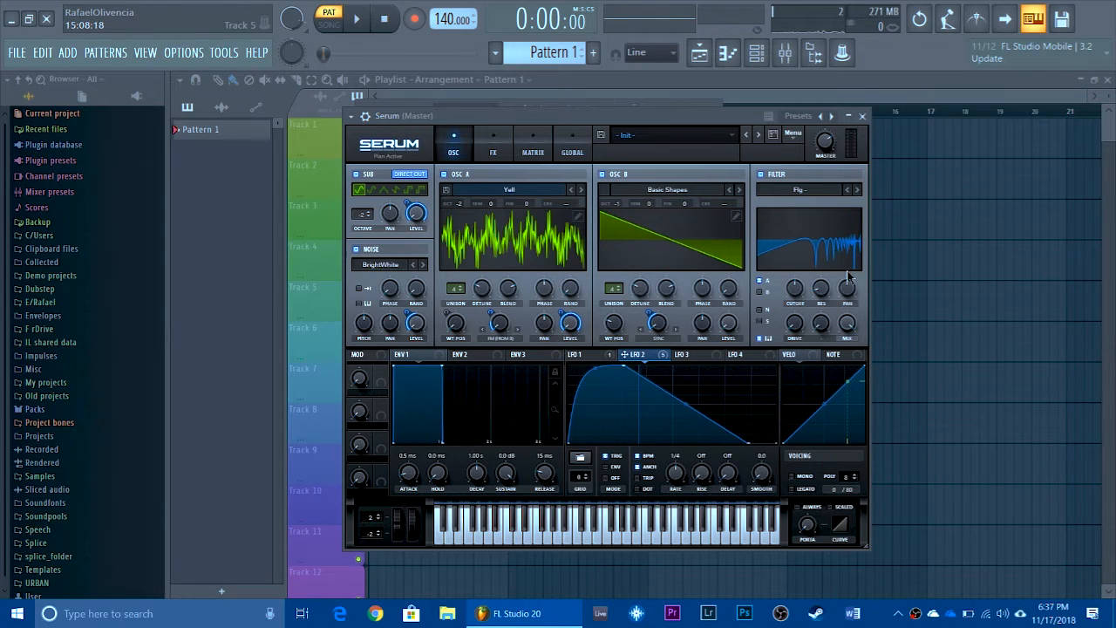
drag(661, 118, 640, 116)
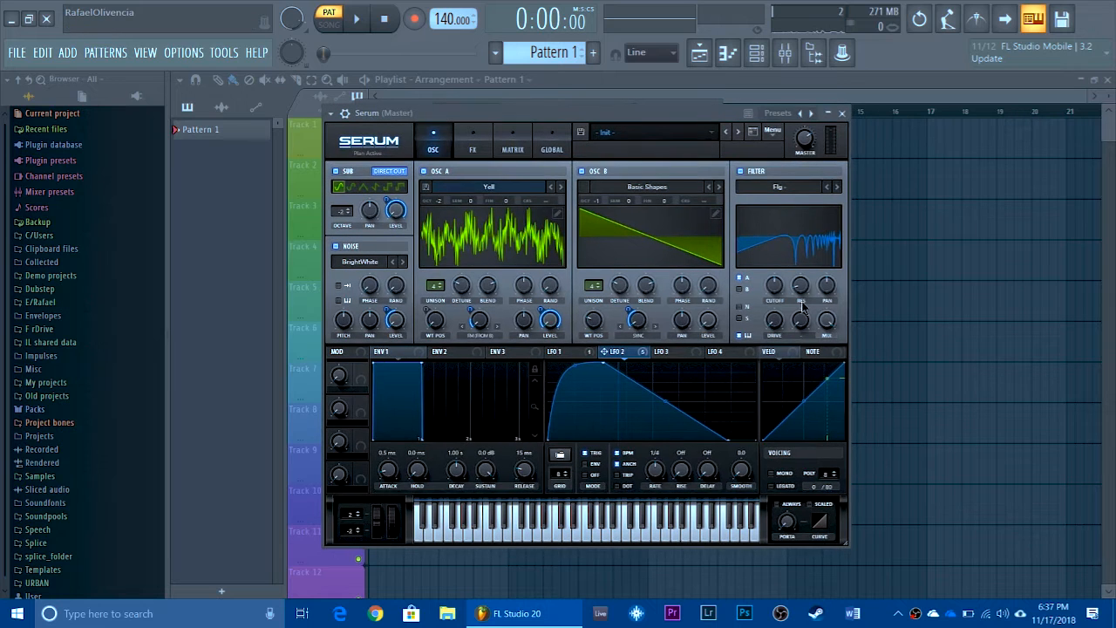
drag(773, 286, 778, 356)
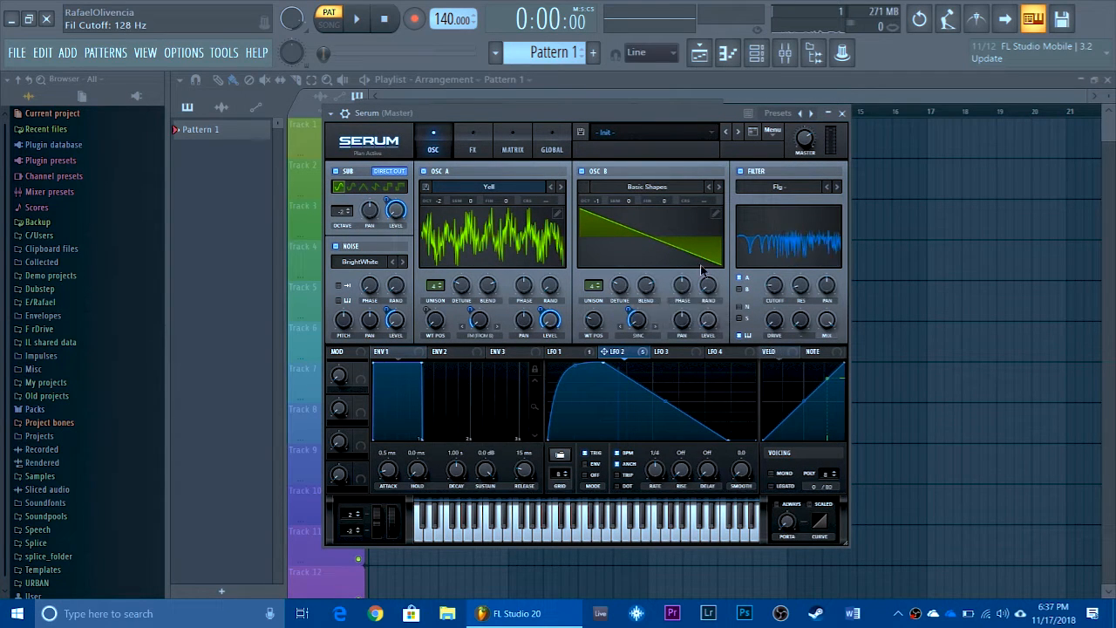
key(c)
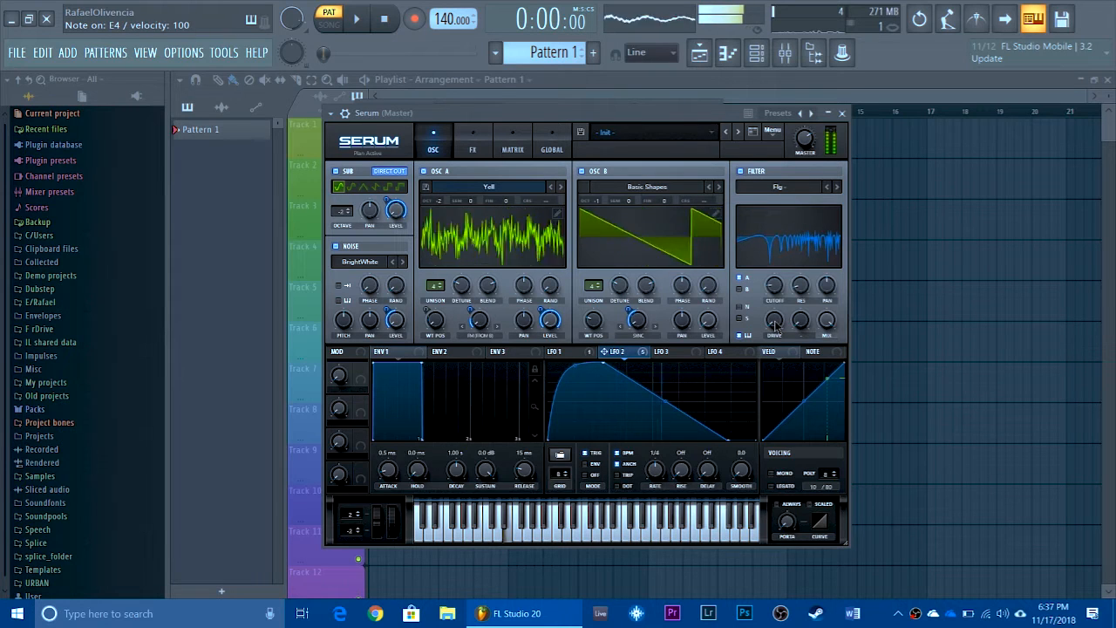
Set the filter's resonance to 0% with LFO 2 modulating it, and adjust the filter drive
mouse_move(795, 305)
mouse_down()
mouse_move(801, 288)
mouse_move(792, 299)
mouse_up()
key(c)
key(c)
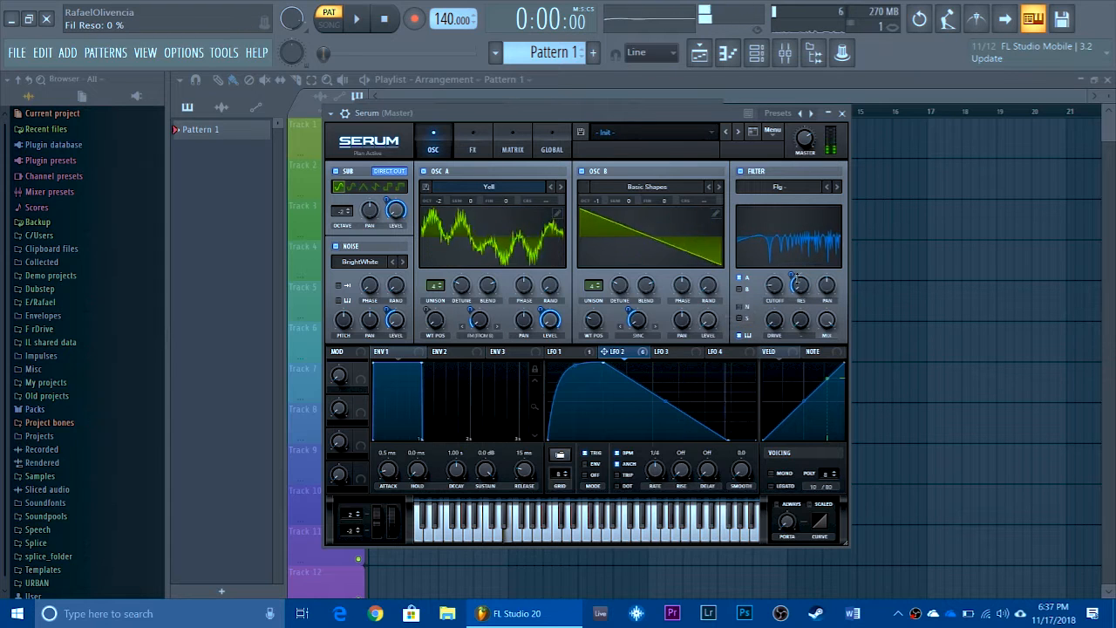
right_click(800, 284)
click(820, 324)
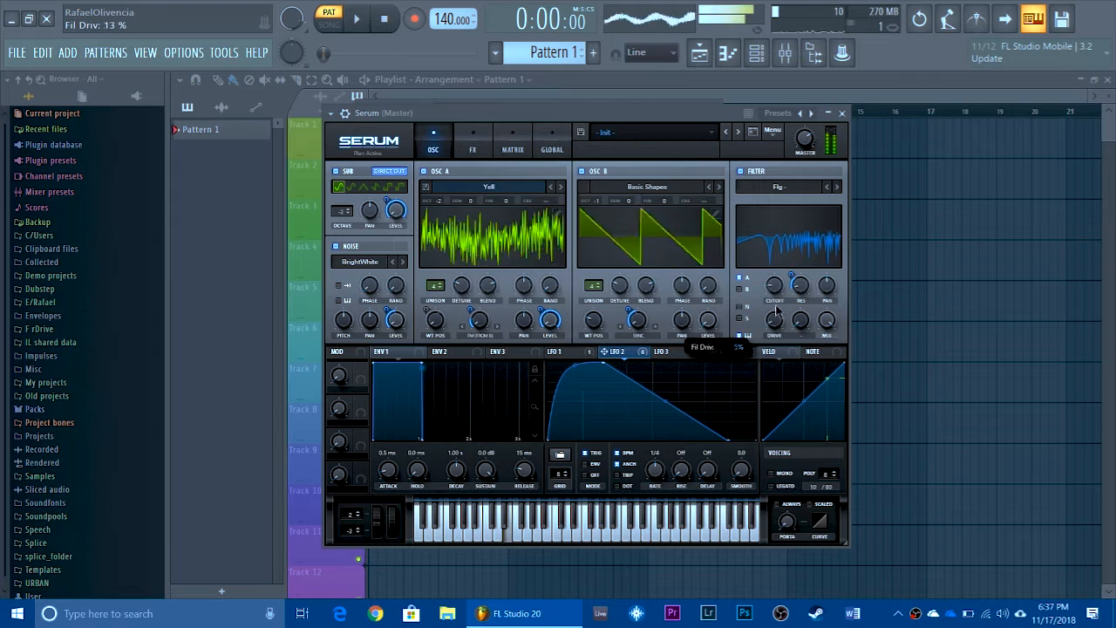
Play notes to test the filter and change its type to Flg +
key(c)
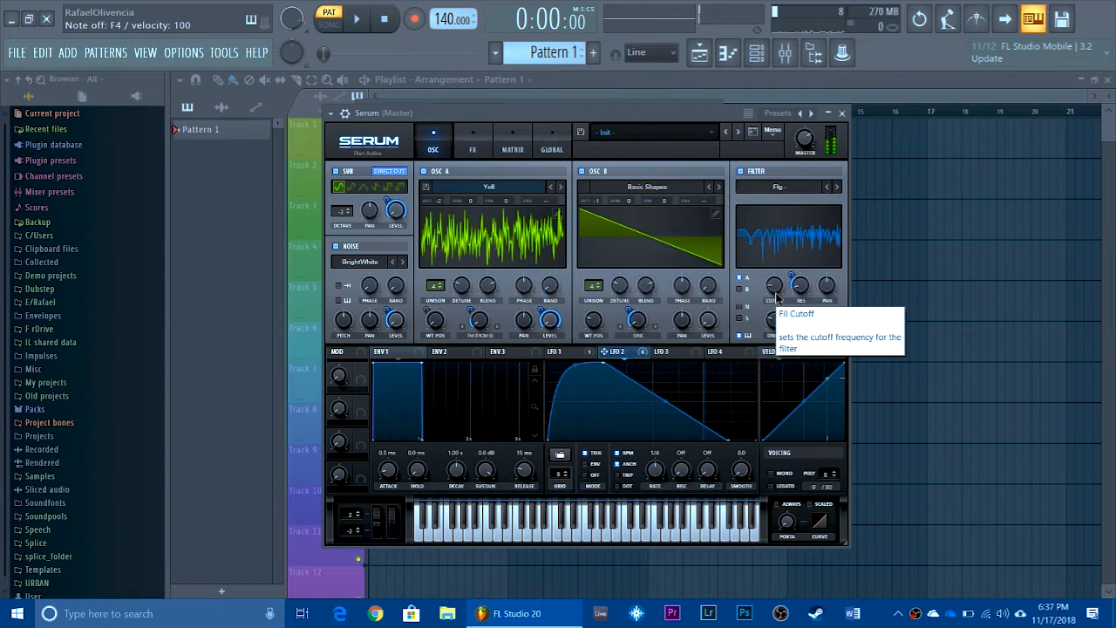
key(c)
key(c)
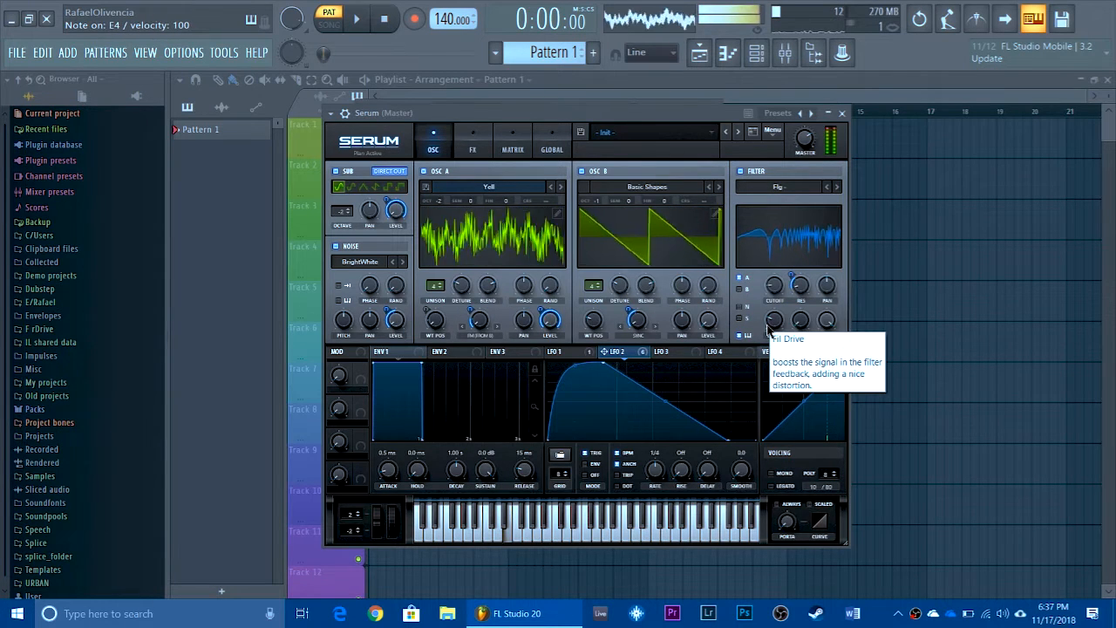
click(836, 187)
key(c)
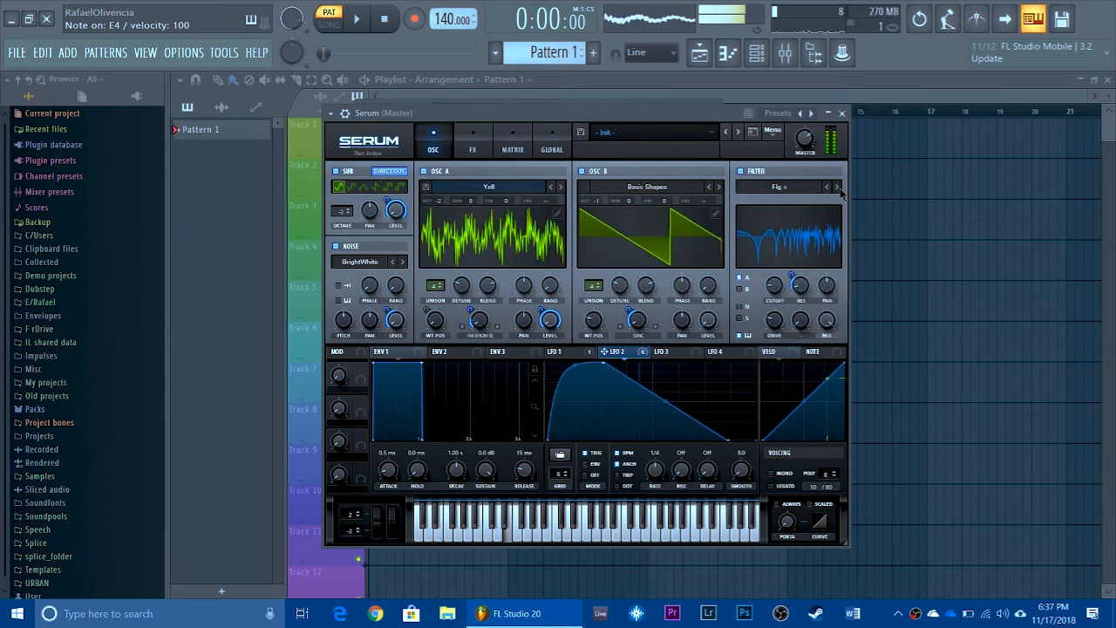
Enable Hyper/Dimension, set the Hyper mix to 0% with LFO 2 modulating it at a depth of 32, and lower the Dimension size
click(472, 145)
click(340, 175)
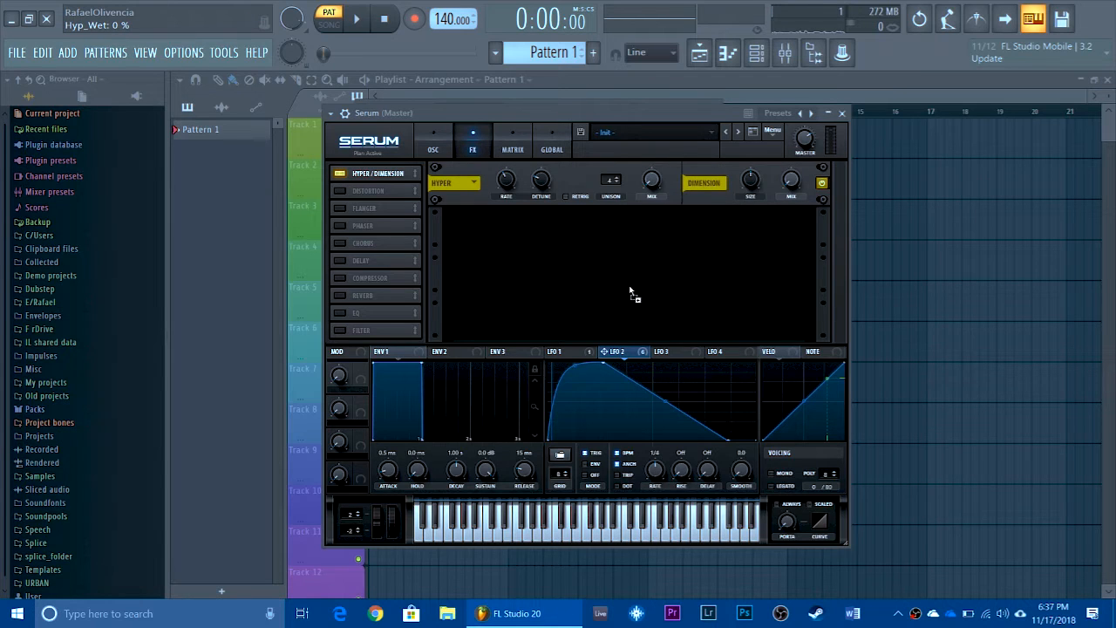
drag(650, 174, 644, 220)
drag(647, 166, 650, 212)
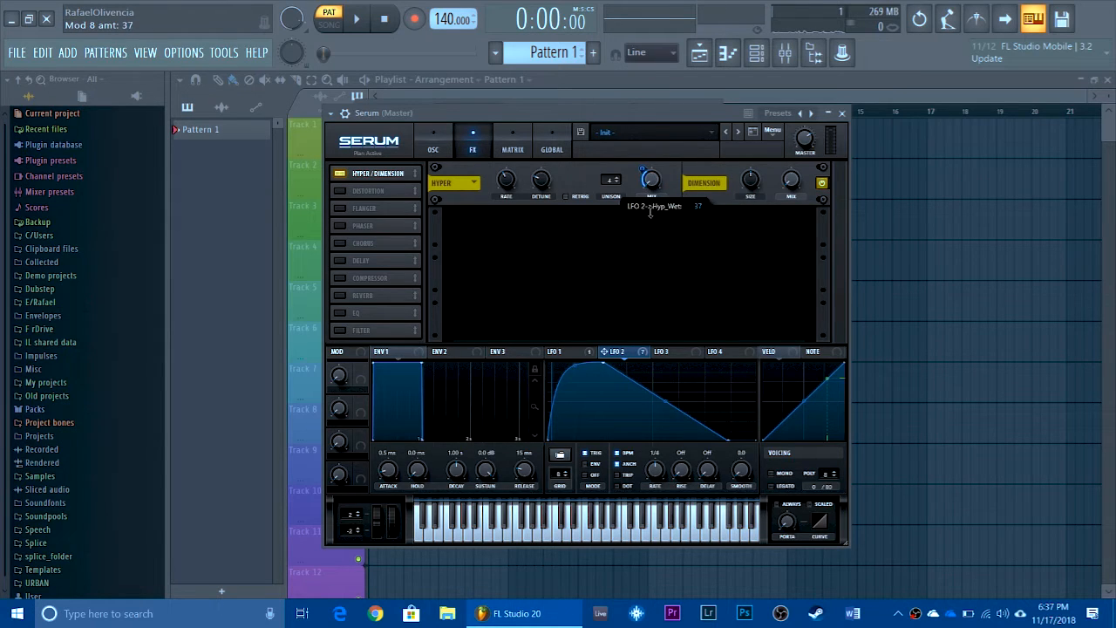
drag(644, 168, 643, 173)
key(c)
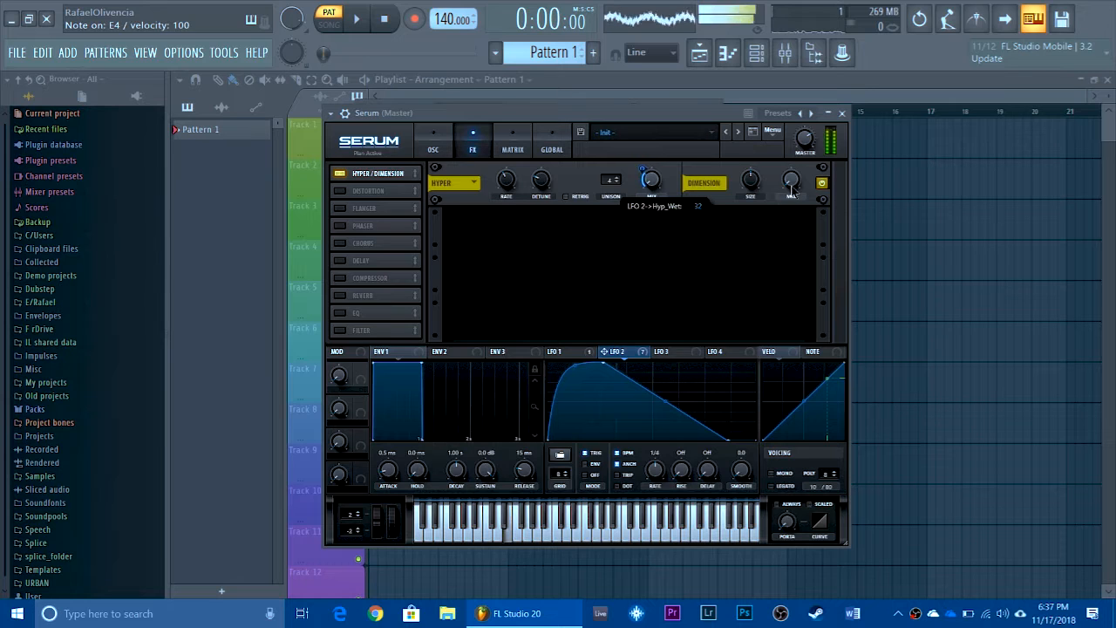
key(c)
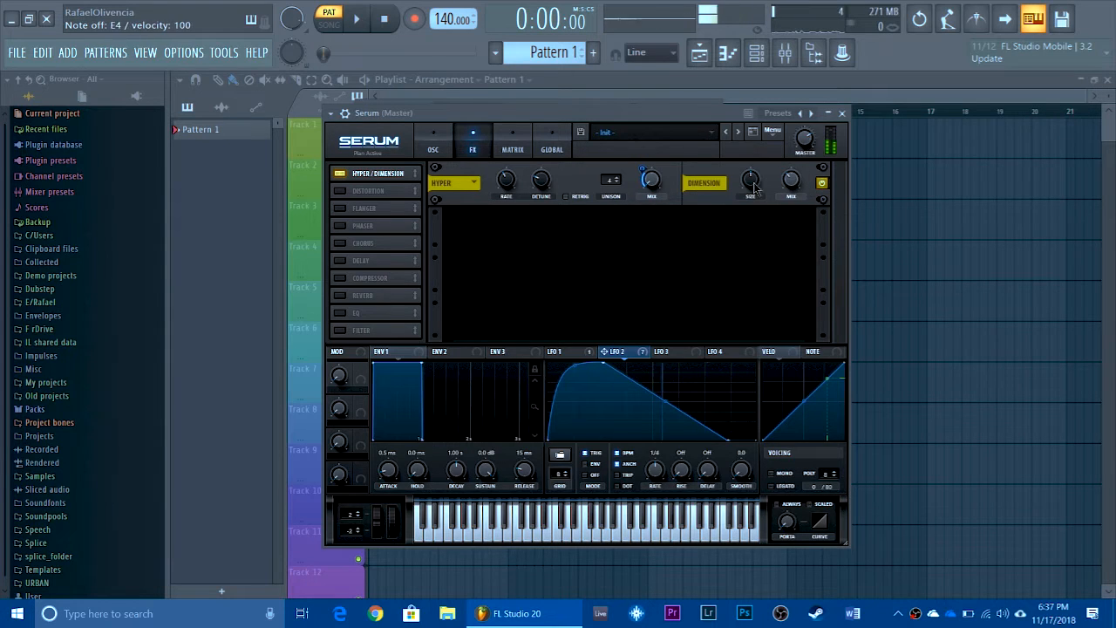
key(c)
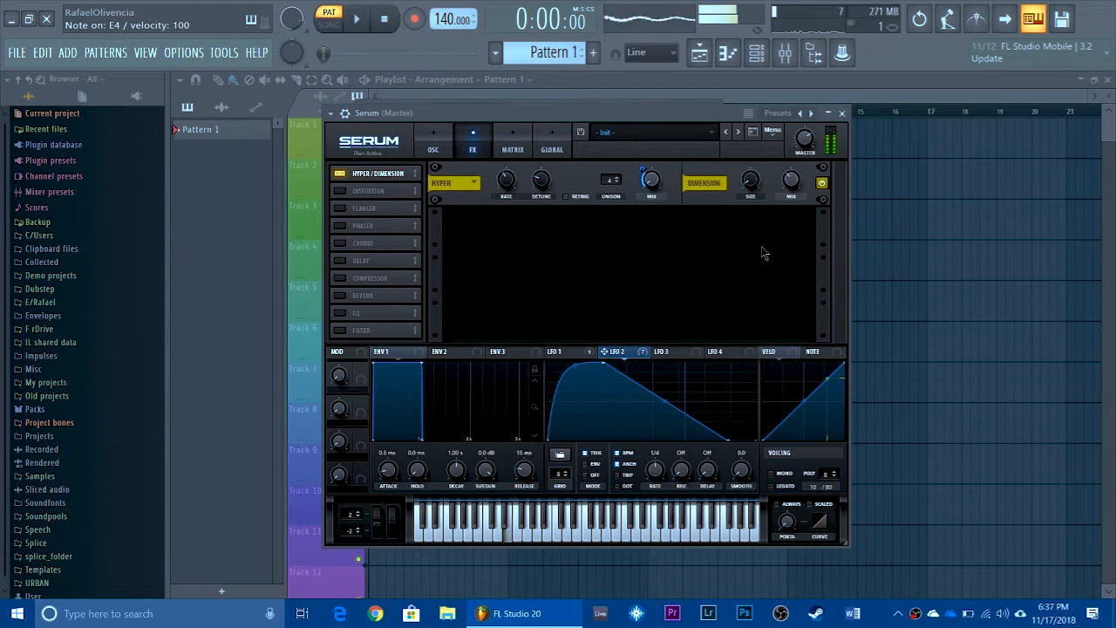
Enable the compressor in multiband mode, raise its gain, and play a note to check the sound
click(357, 279)
click(681, 244)
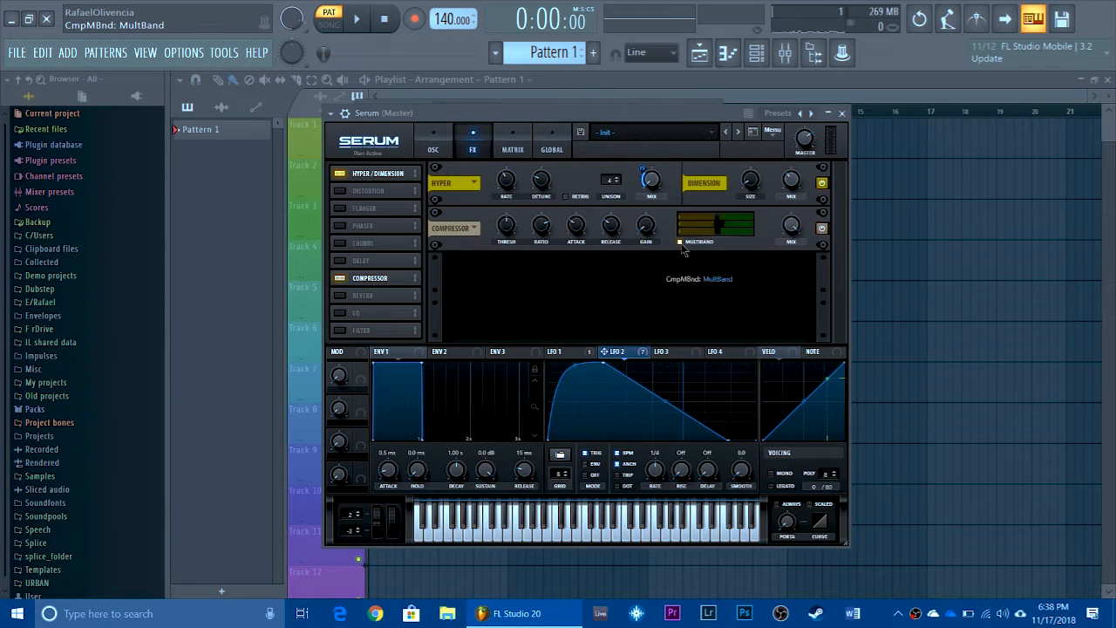
drag(645, 225, 646, 199)
drag(617, 116, 616, 113)
key(c)
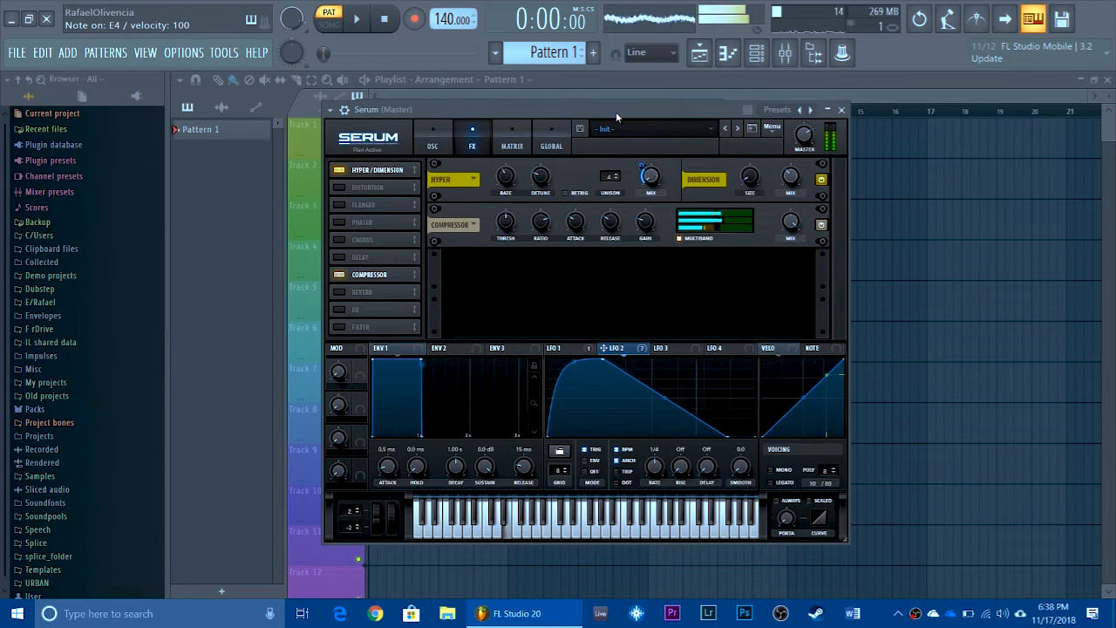
Enable the FX filter, place it ahead of the compressor, and set its type to HN 12
click(340, 326)
drag(353, 326, 353, 204)
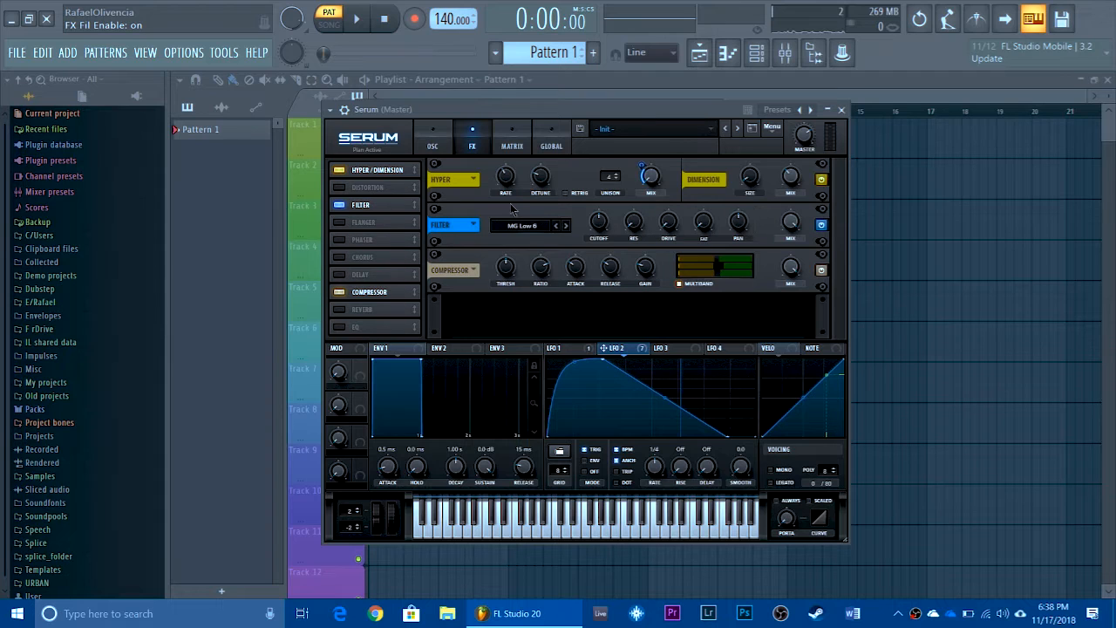
click(533, 225)
mouse_move(528, 254)
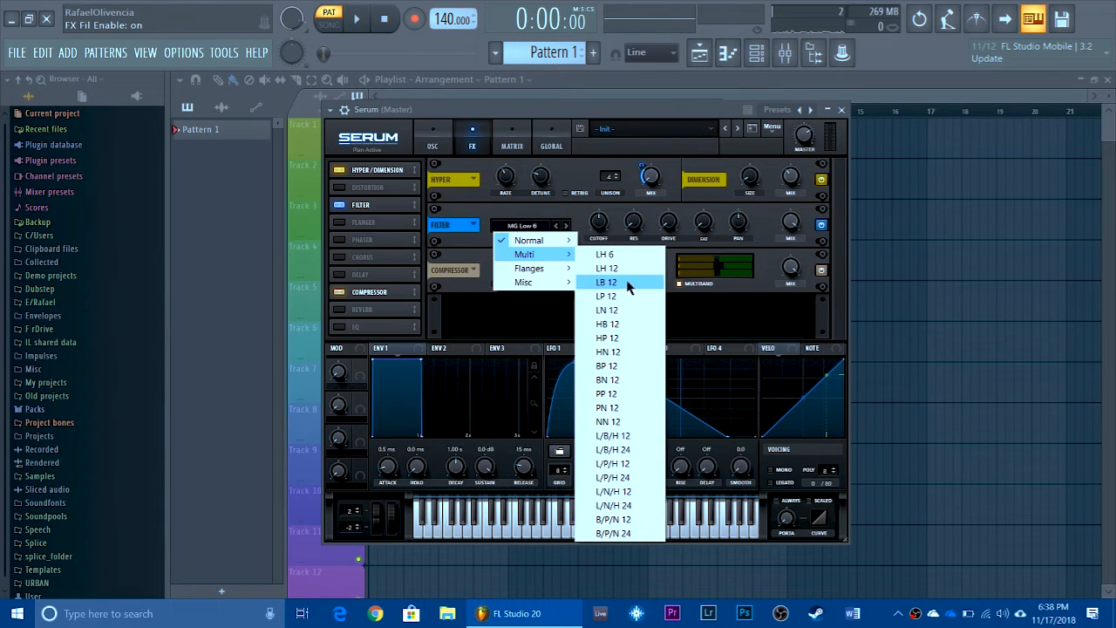
click(617, 339)
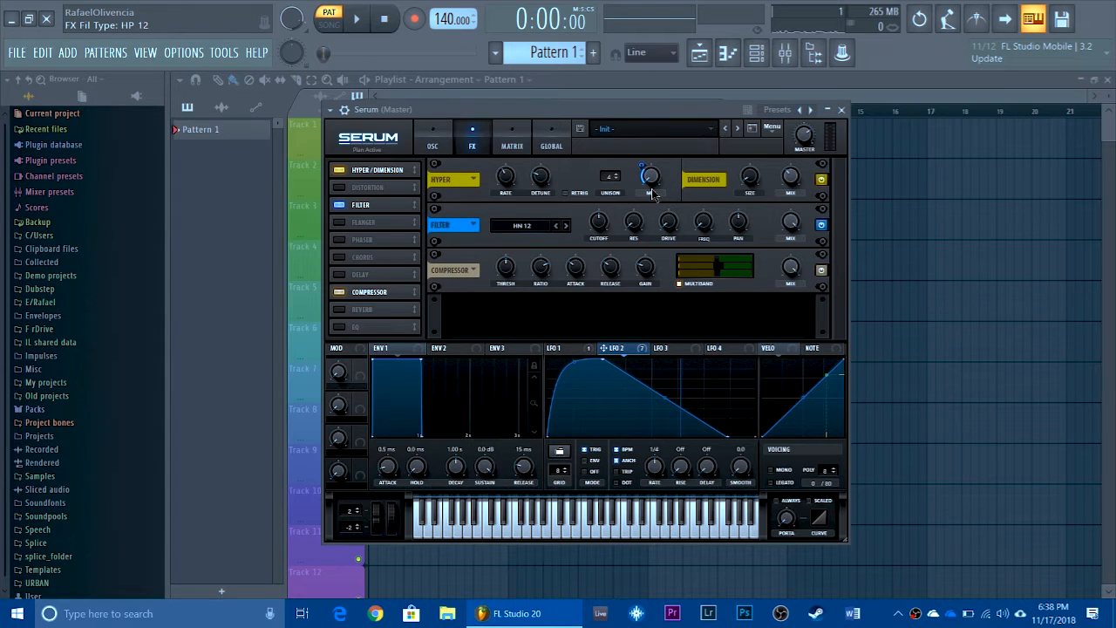
Lower the FX filter's cutoff and assign LFO 2 to modulate it, fine-tuning the cutoff while playing a note
drag(601, 229, 601, 252)
mouse_move(592, 213)
drag(592, 213, 593, 218)
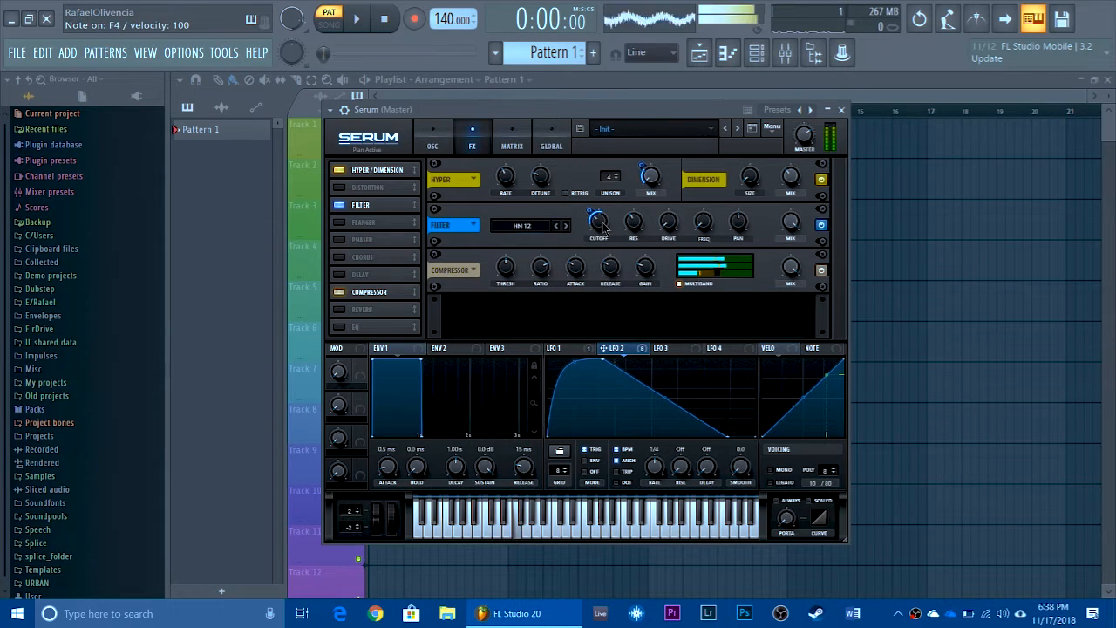
mouse_move(602, 225)
mouse_down()
mouse_move(612, 217)
mouse_move(612, 228)
mouse_up()
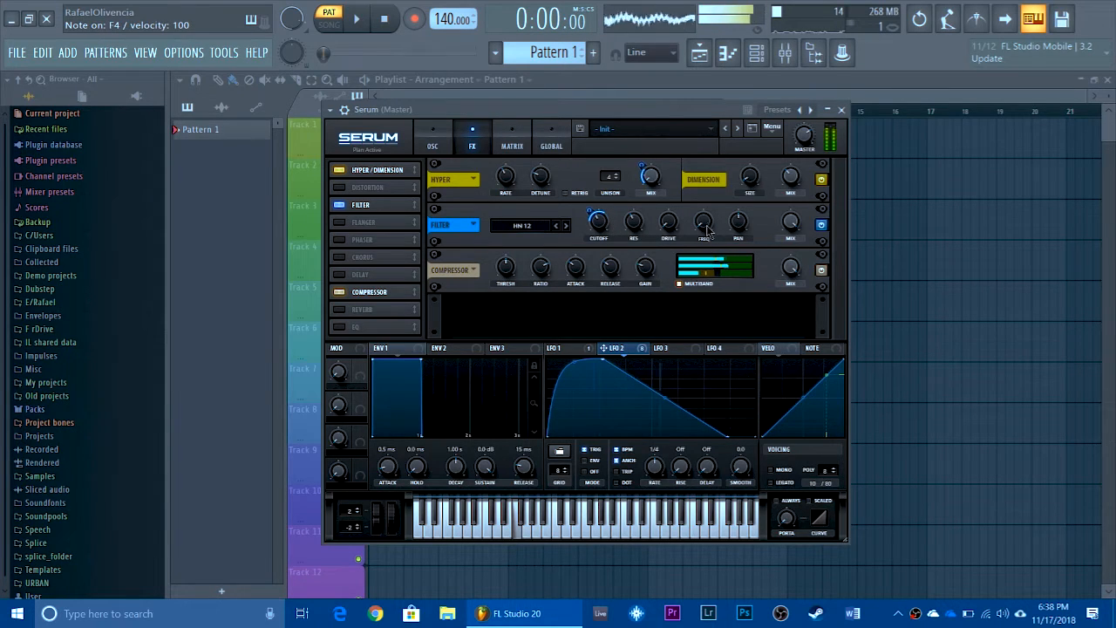
Set the FX filter's second frequency to 71%, modulate it with LFO 2, and play notes to check the sound
drag(707, 227, 721, 168)
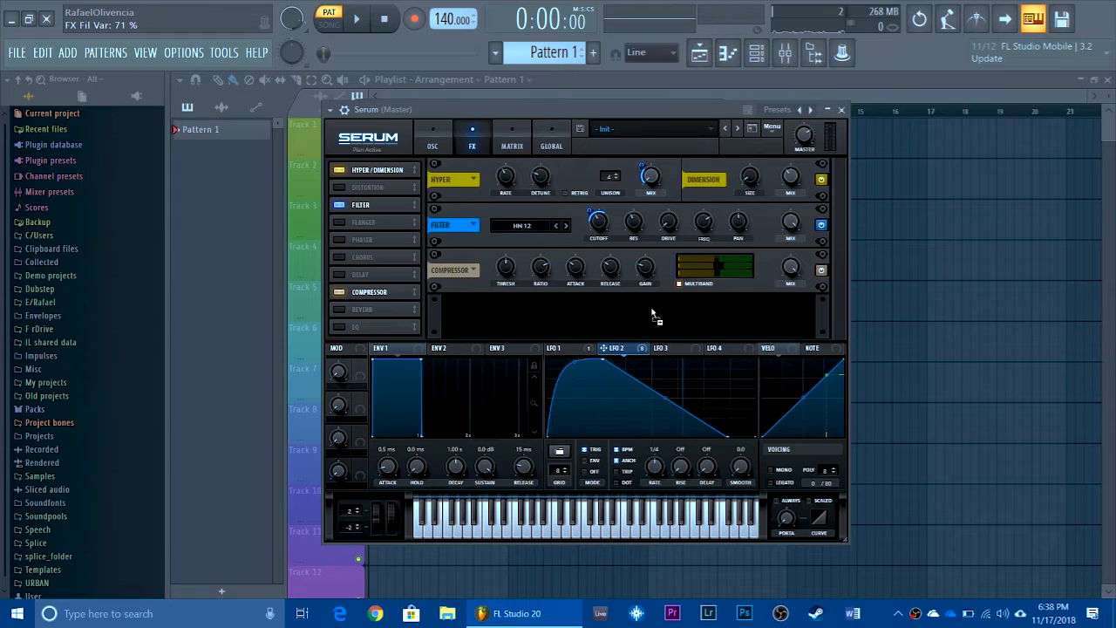
drag(703, 223, 700, 266)
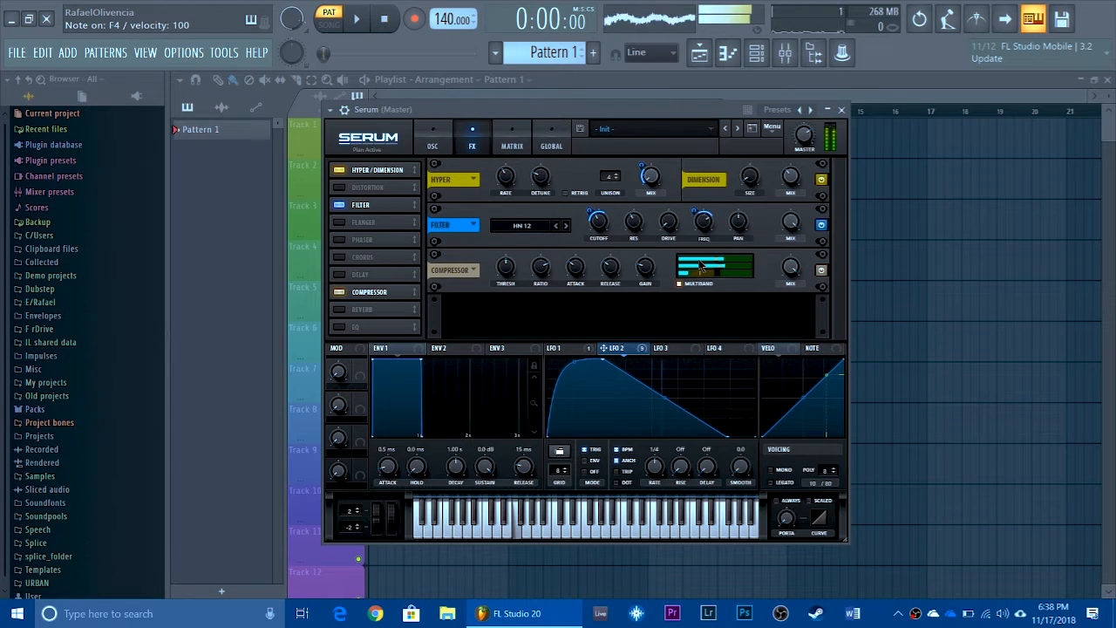
mouse_move(710, 226)
key(v)
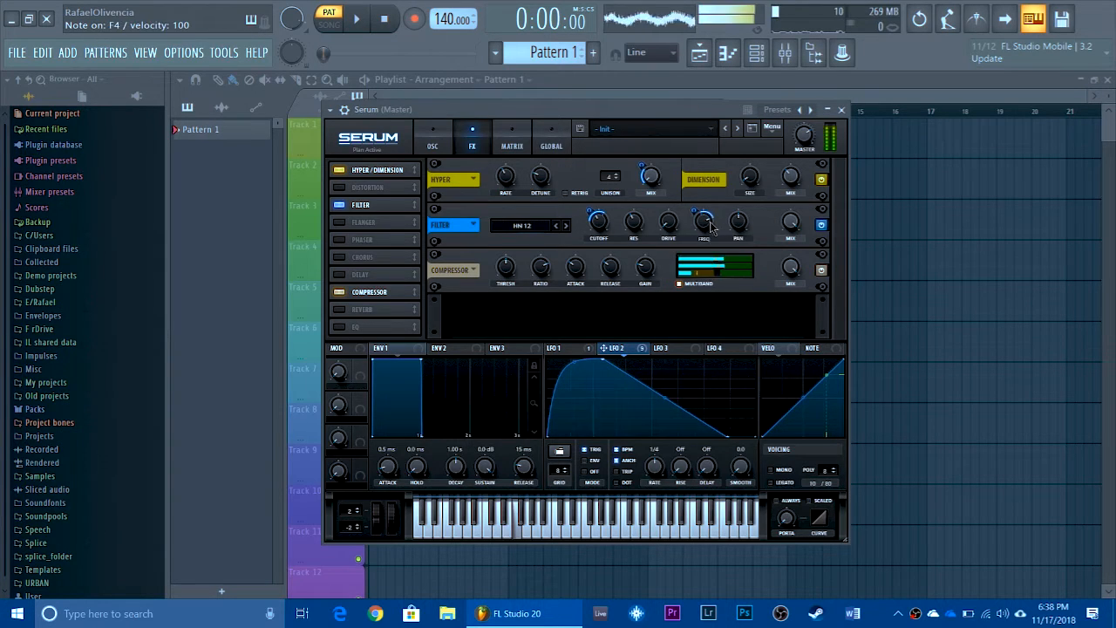
key(v)
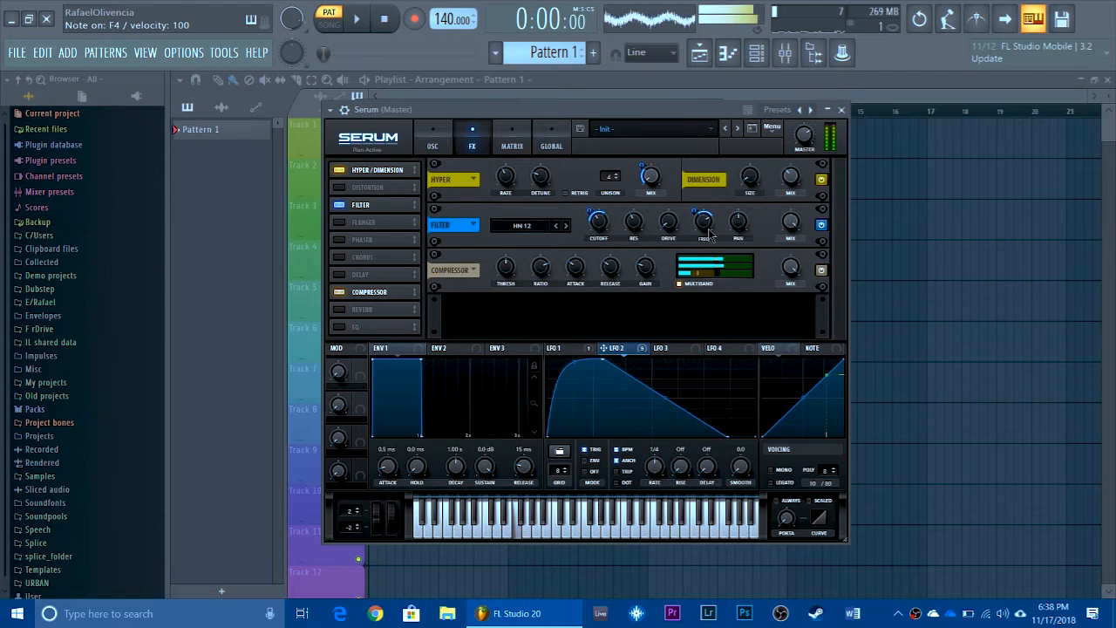
Enable Tube distortion with the drive at 71%, lower its mix, and play notes to test it
click(340, 187)
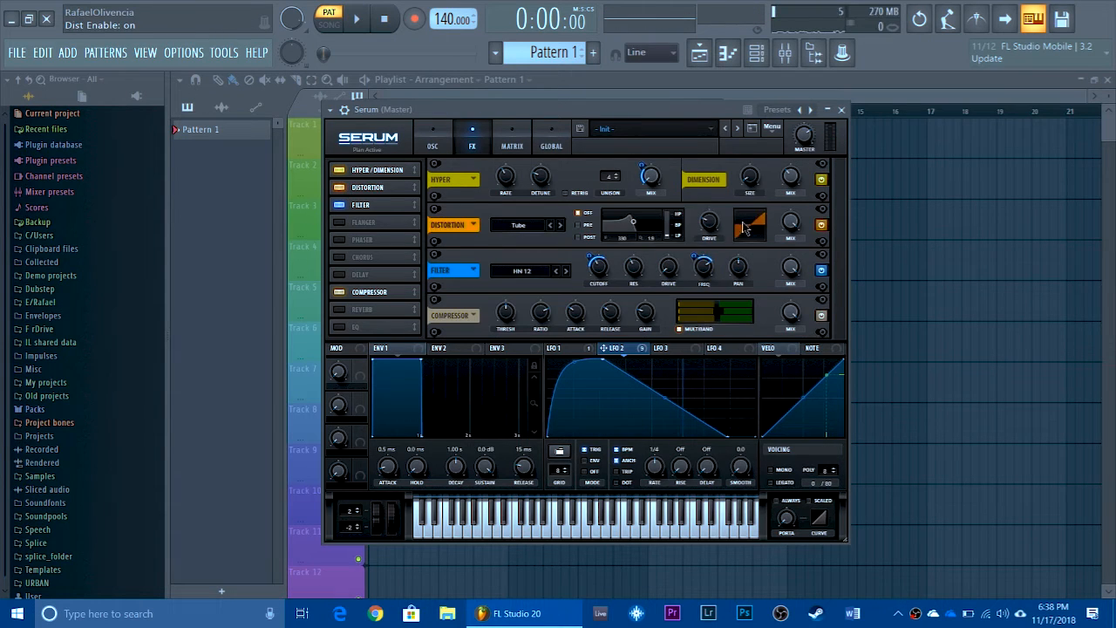
mouse_move(720, 218)
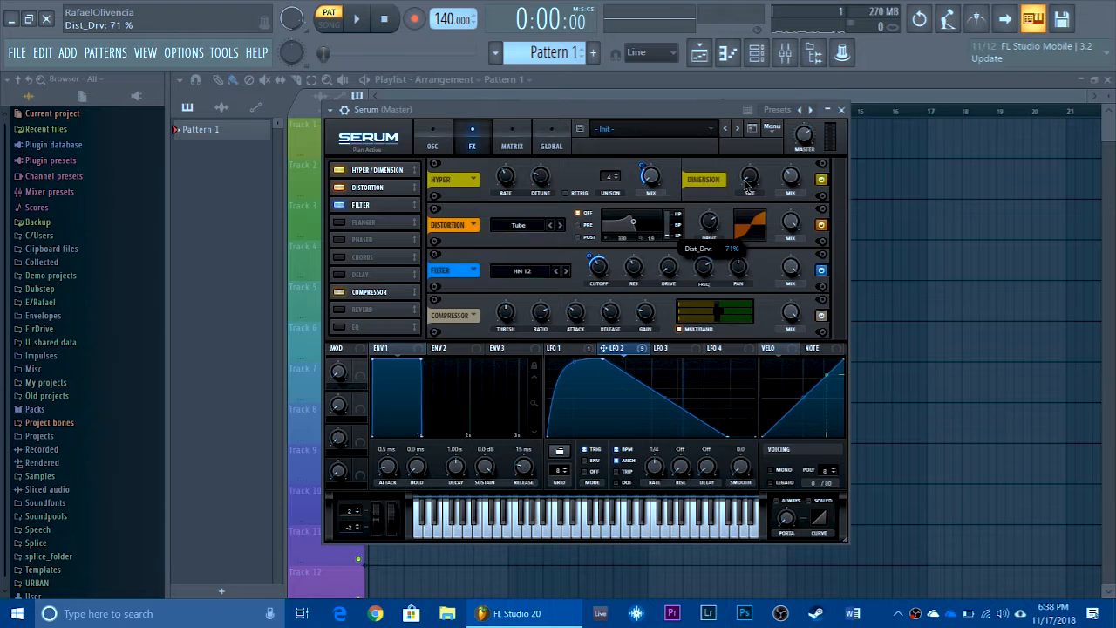
key(v)
drag(794, 227, 797, 252)
key(v)
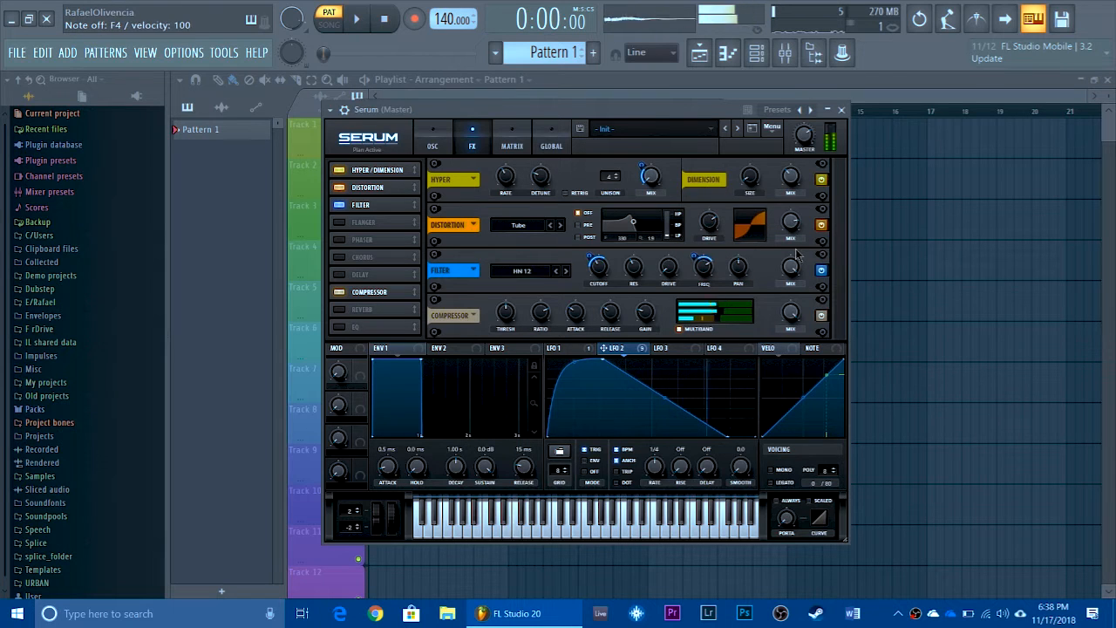
key(v)
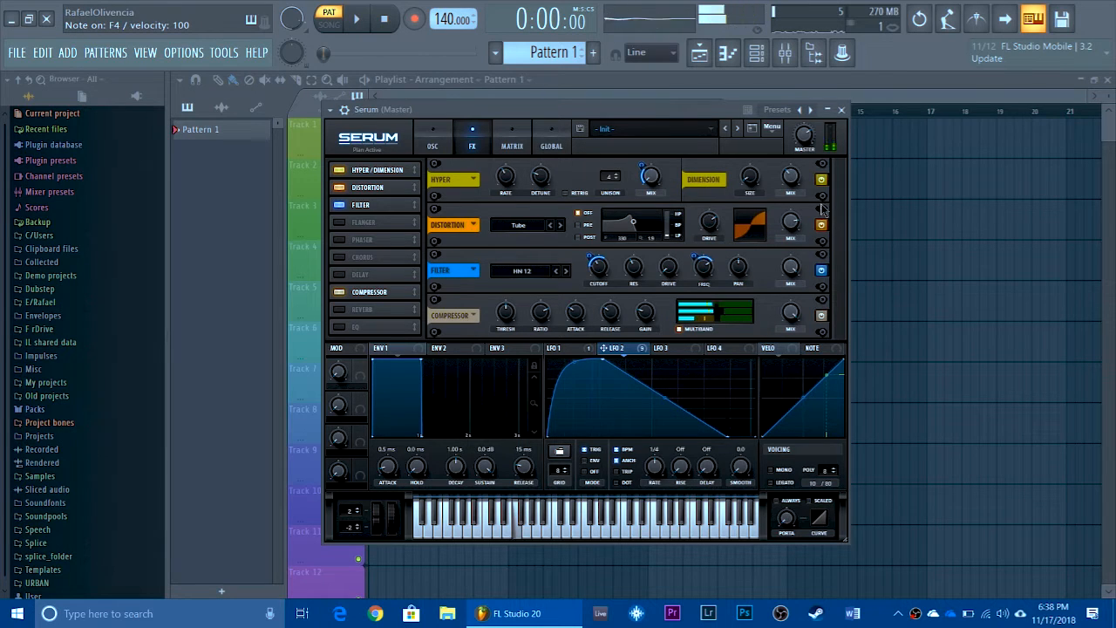
Play repeated notes to audition the patch while reviewing the oscillator settings and the effects rack
click(440, 128)
drag(614, 112, 605, 107)
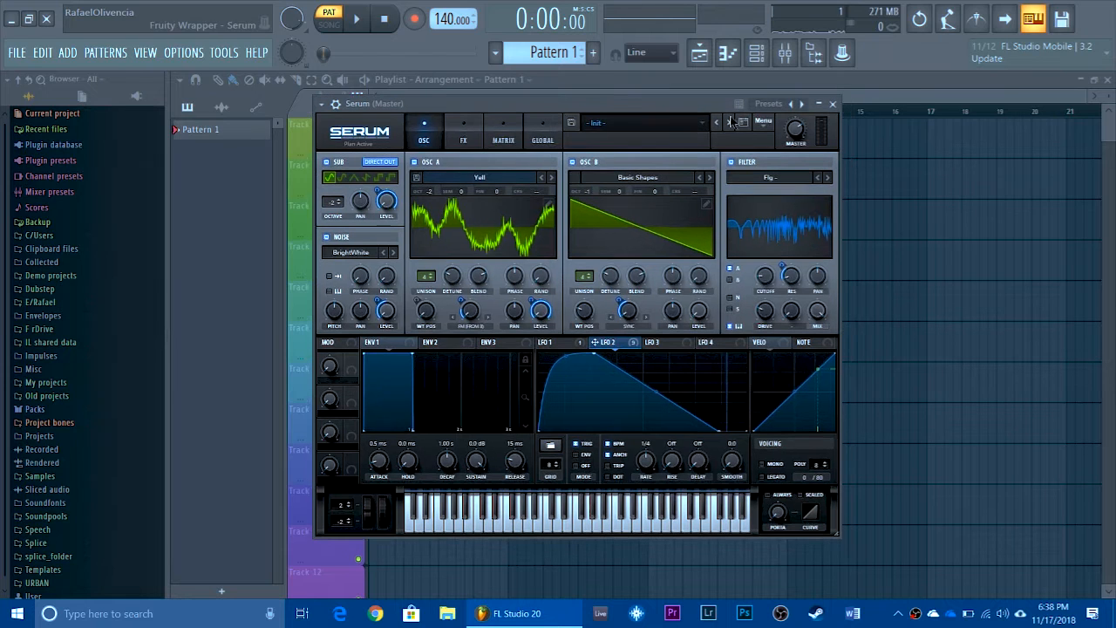
key(v)
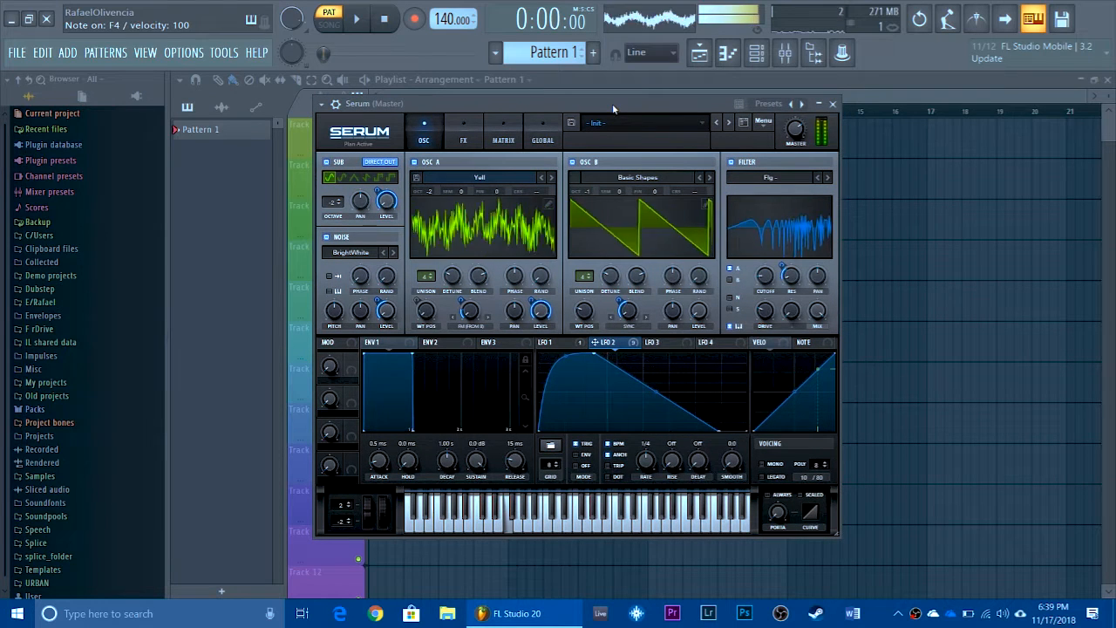
click(464, 129)
key(v)
key(v)
key(v)
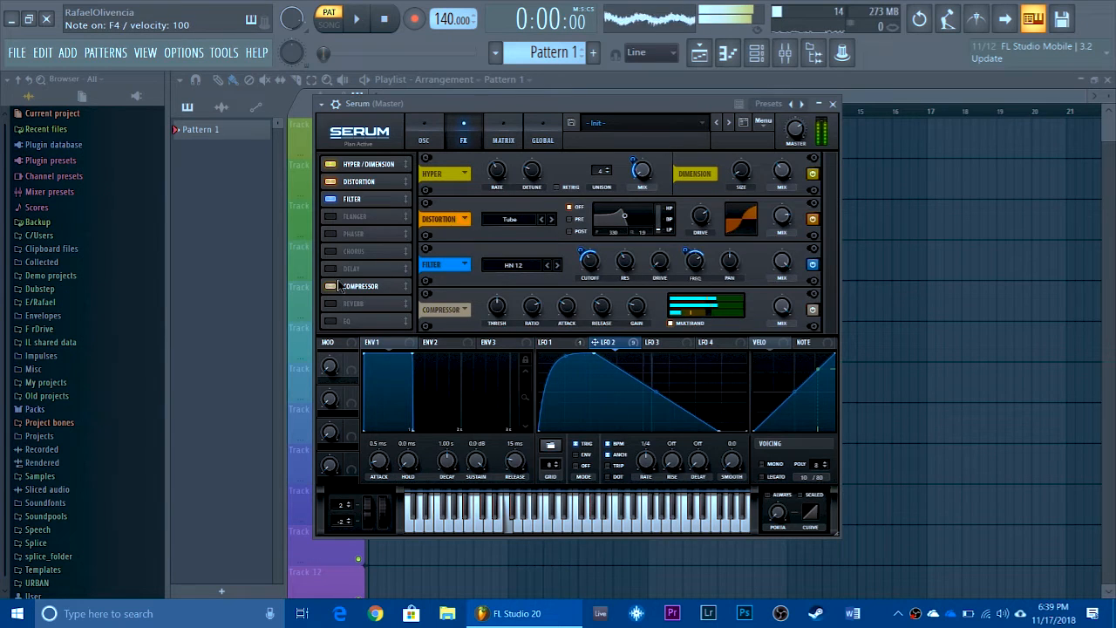
key(v)
Enable the EQ ahead of the compressor, boost a low-band peak by 9.1 dB, and modulate its frequency with LFO 2 at depth 30
click(332, 320)
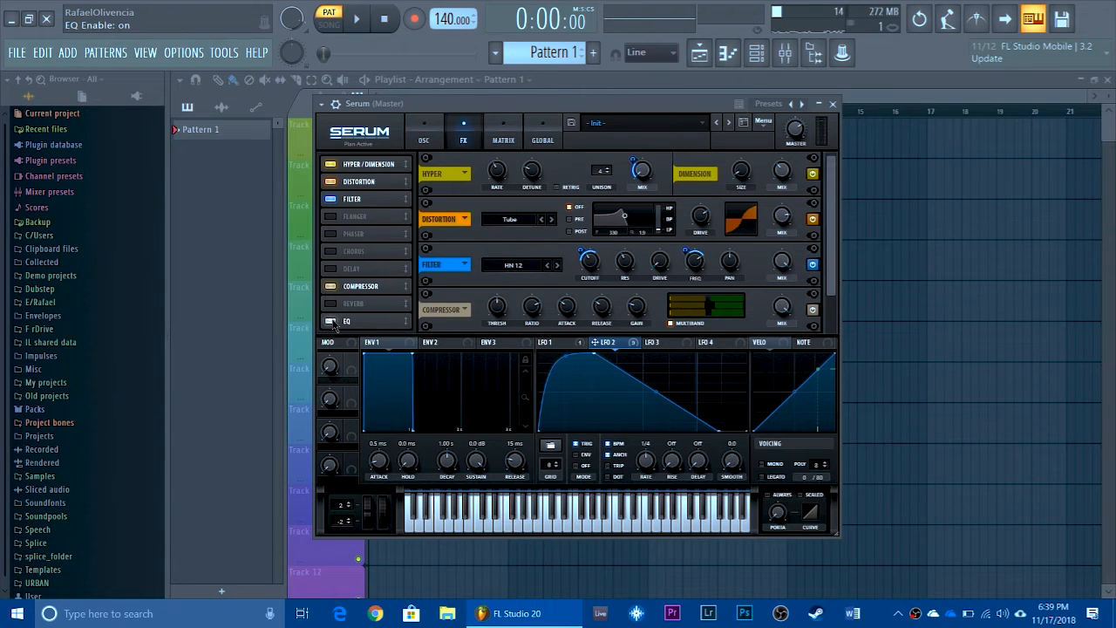
drag(348, 318, 373, 291)
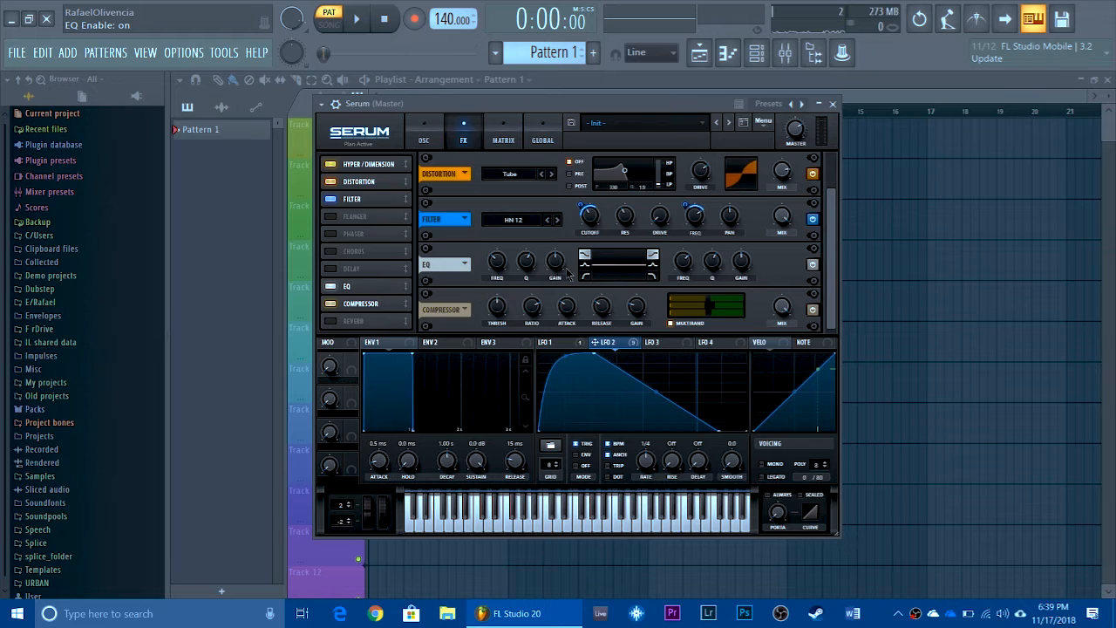
drag(565, 269, 562, 244)
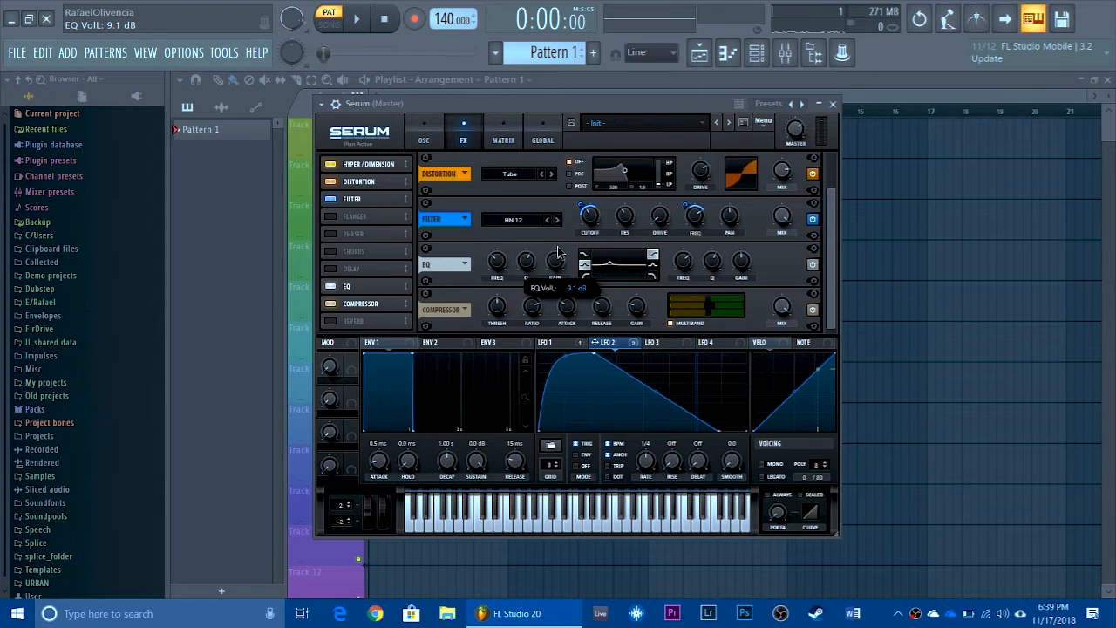
drag(495, 268, 491, 253)
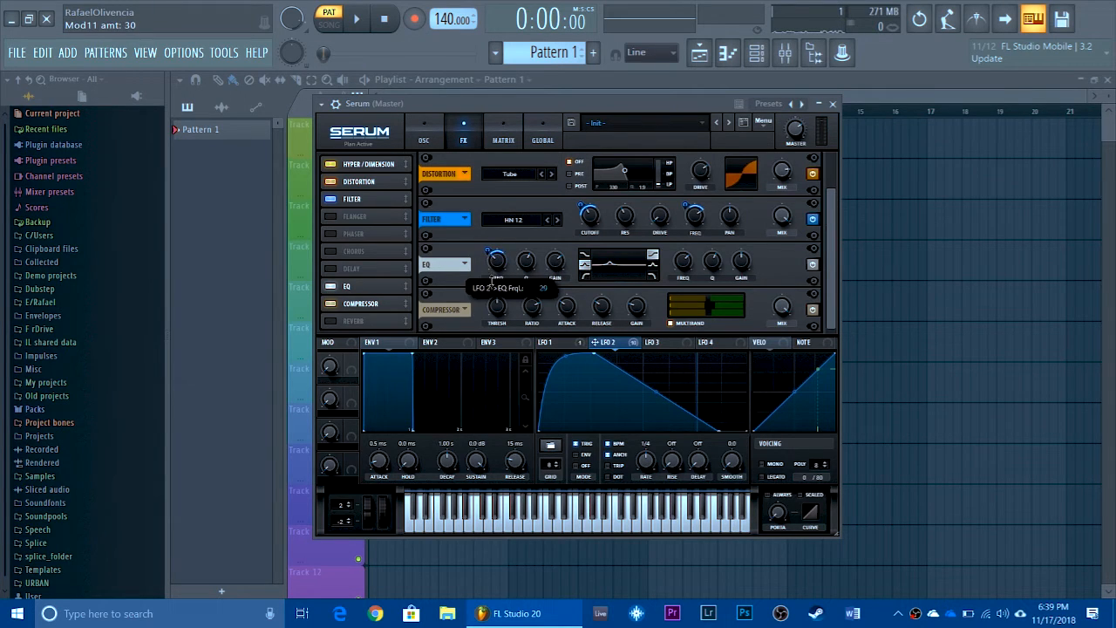
Set the EQ's high-band peak to -8.8 dB with LFO 2 modulating its frequency, and move the EQ after the compressor
key(v)
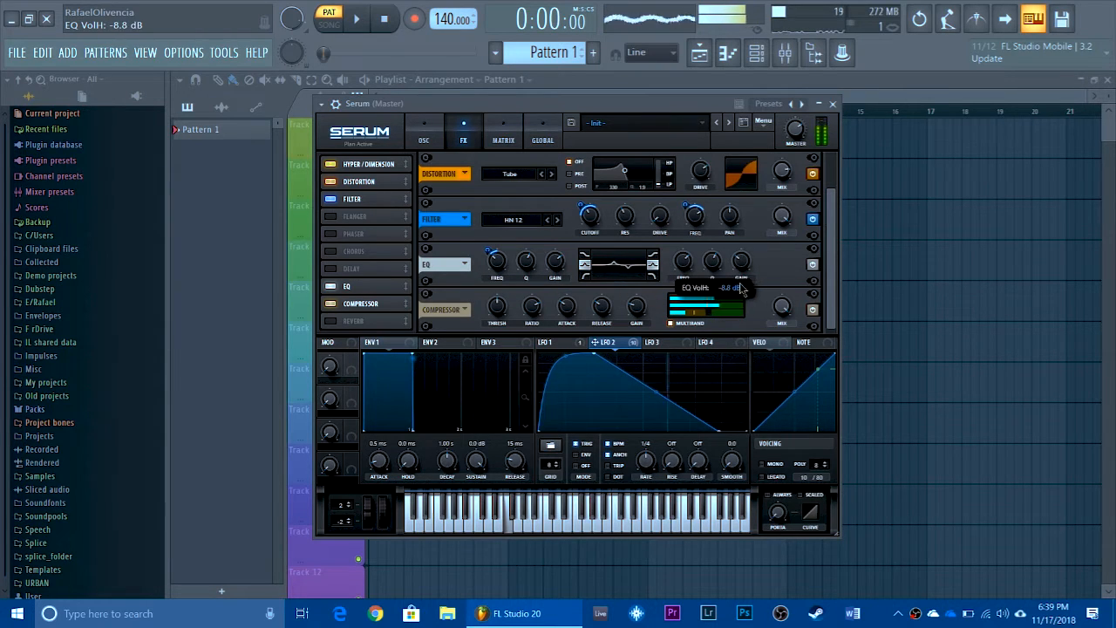
drag(608, 341, 682, 290)
drag(366, 286, 369, 310)
Enable the Hall reverb with a 0.8 s decay and assign ENV 1 to modulate its mix
click(403, 323)
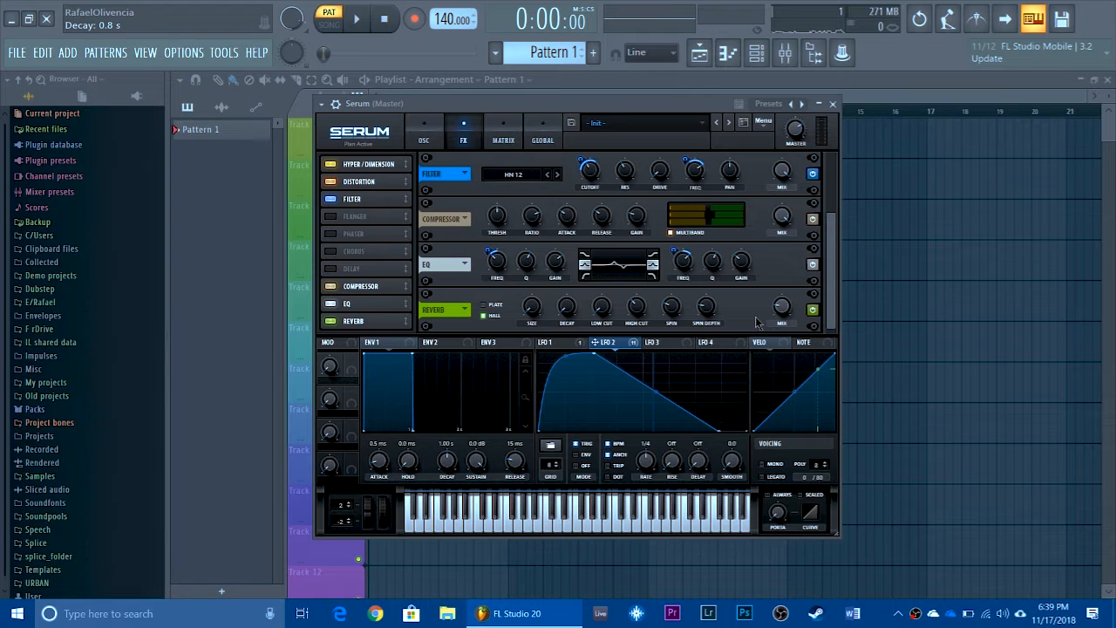
key(c)
drag(382, 343, 777, 330)
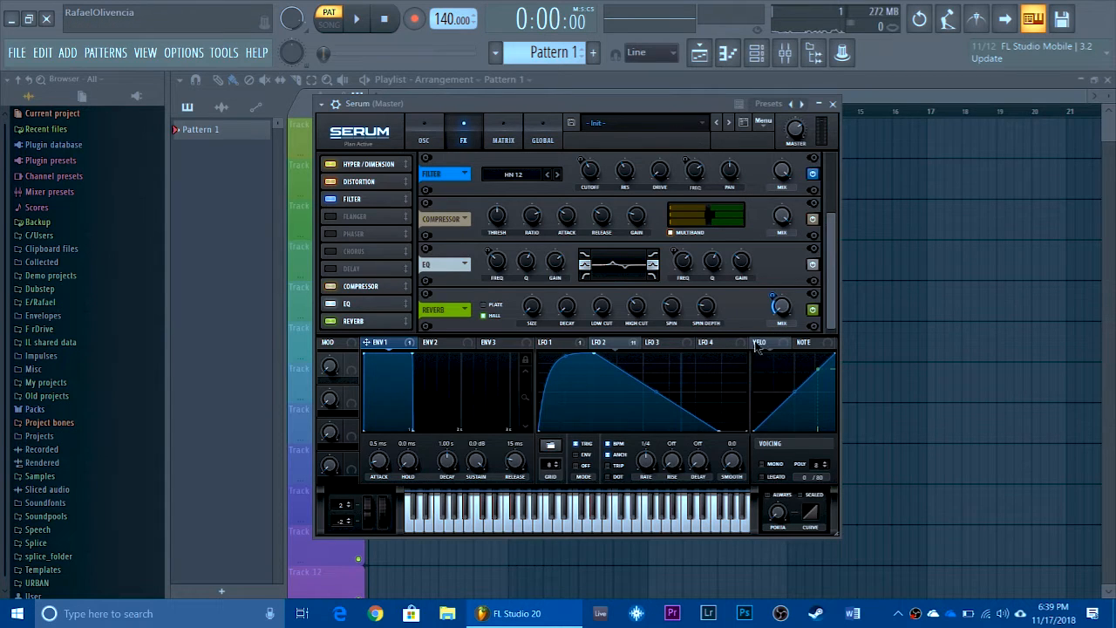
Extend the LFO 2 curve's plateau so its fall starts around the midpoint, playing notes to check the sound
key(c)
key(c)
key(c)
key(c)
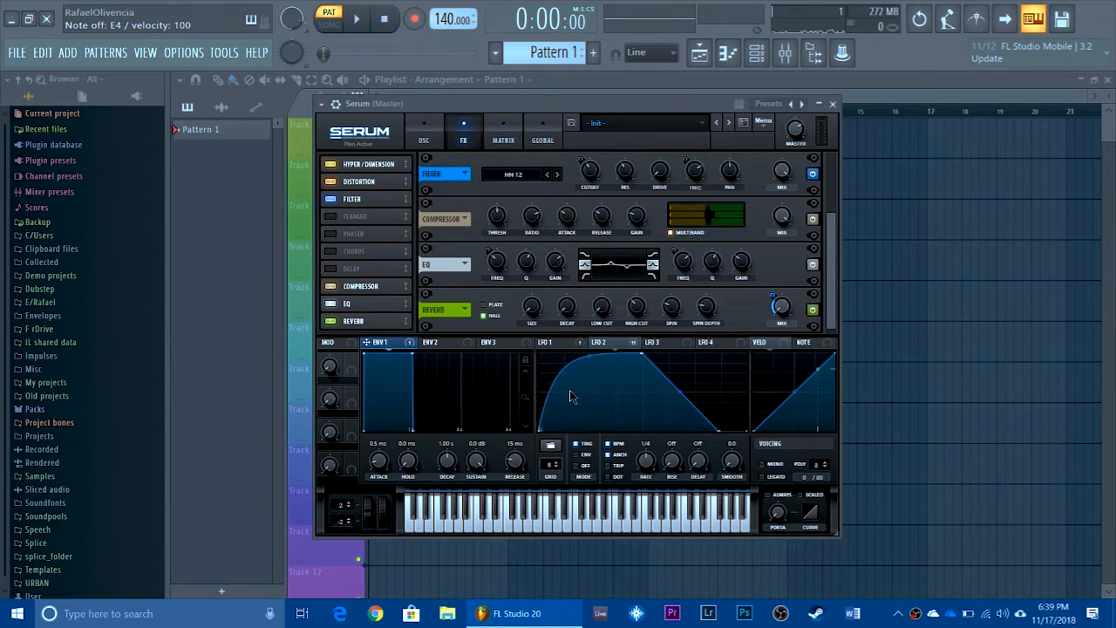
key(c)
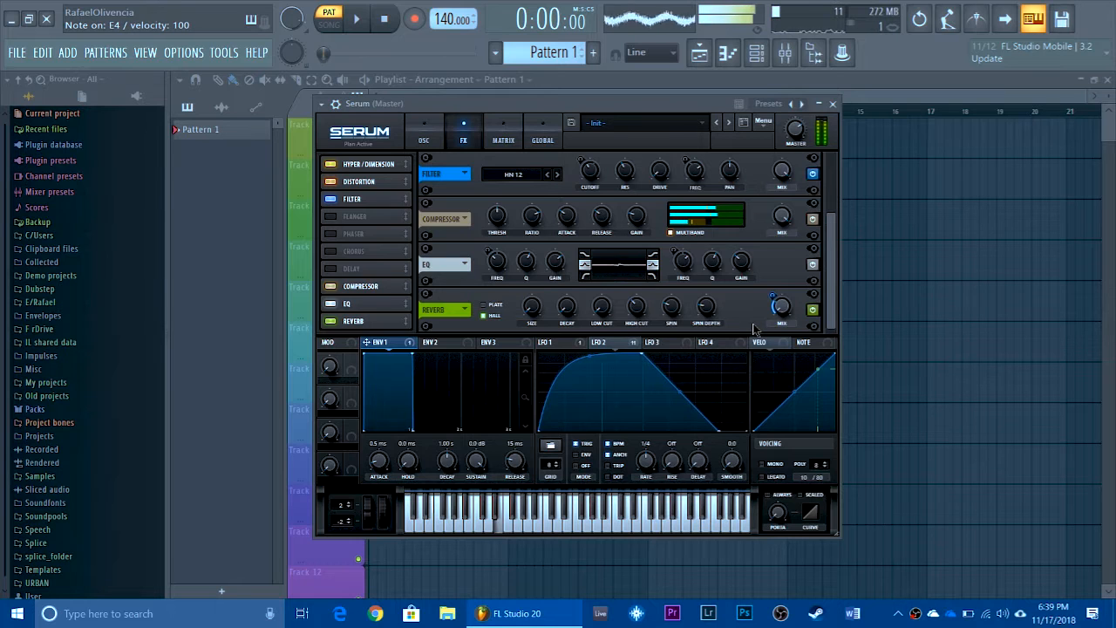
Adjust LFO 2's modulation depth on the noise level and move oscillator B's wavetable position to the square wave
click(424, 135)
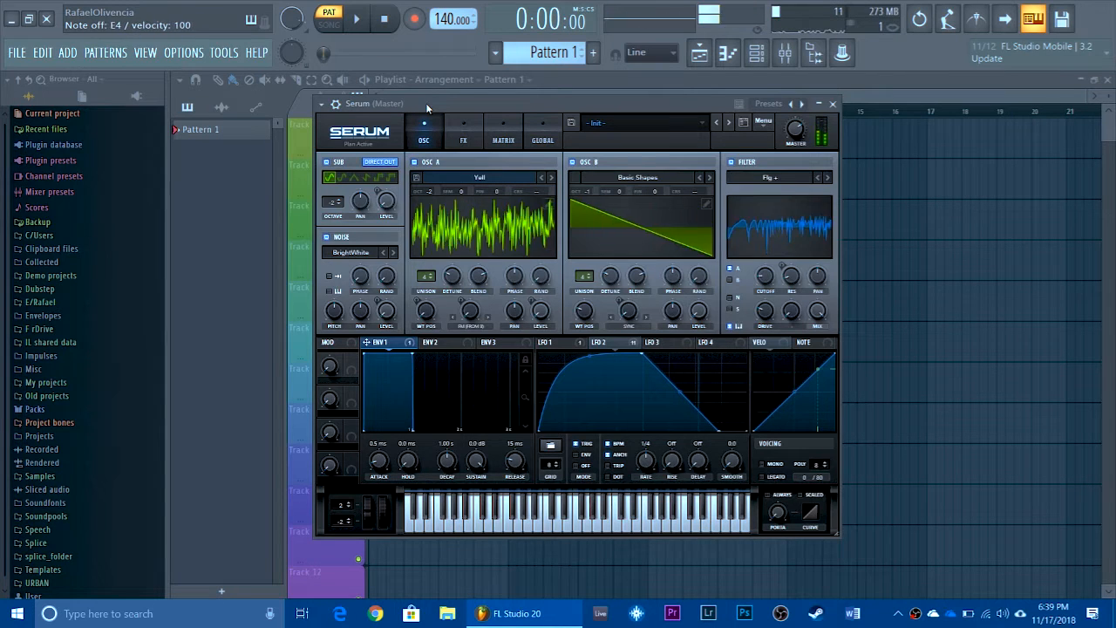
click(608, 343)
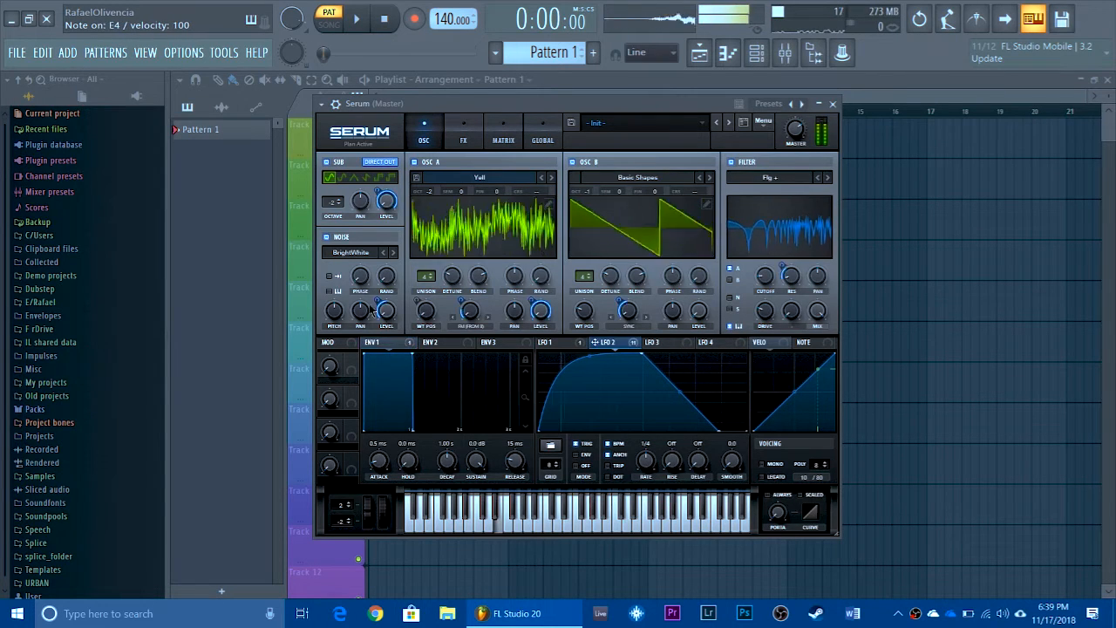
click(377, 307)
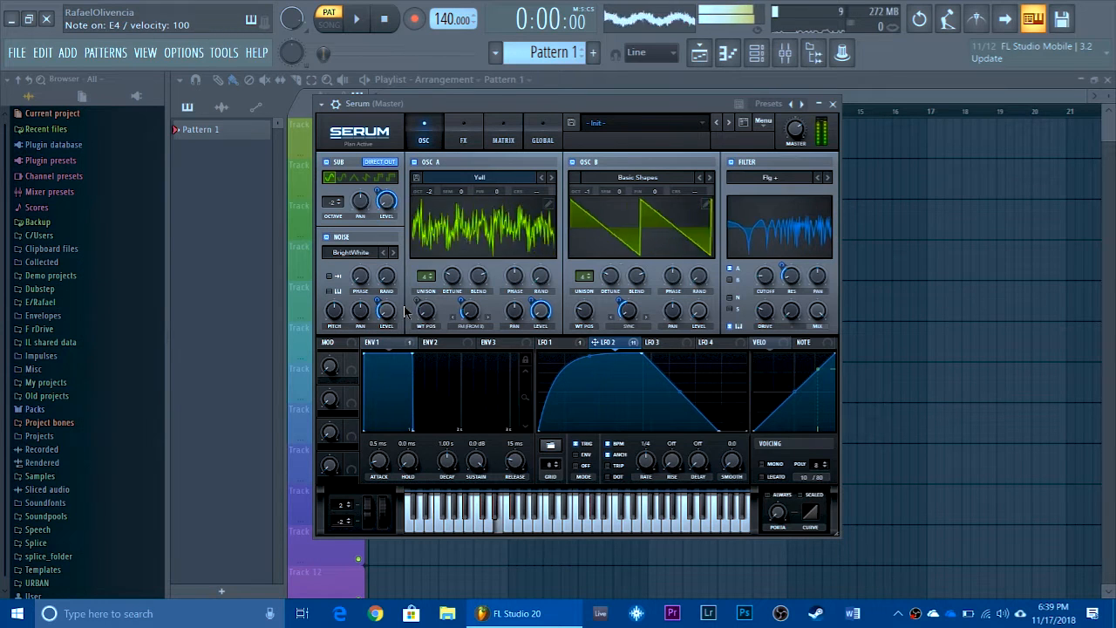
drag(378, 307, 381, 294)
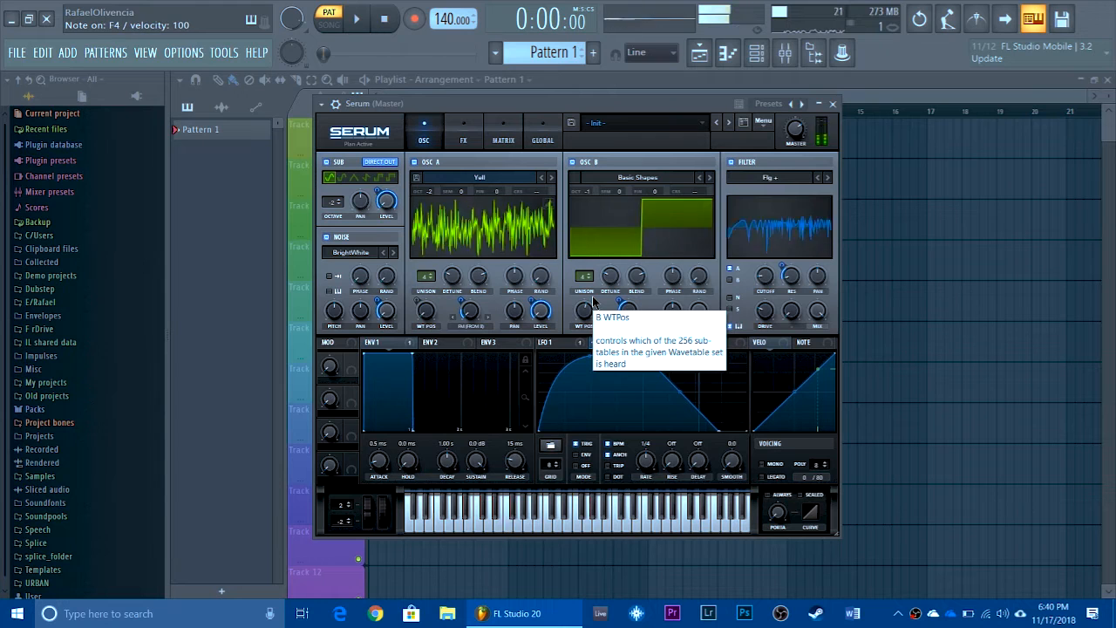
Review the effects rack and oscillator settings while playing notes, and close and reopen the synth window
click(460, 131)
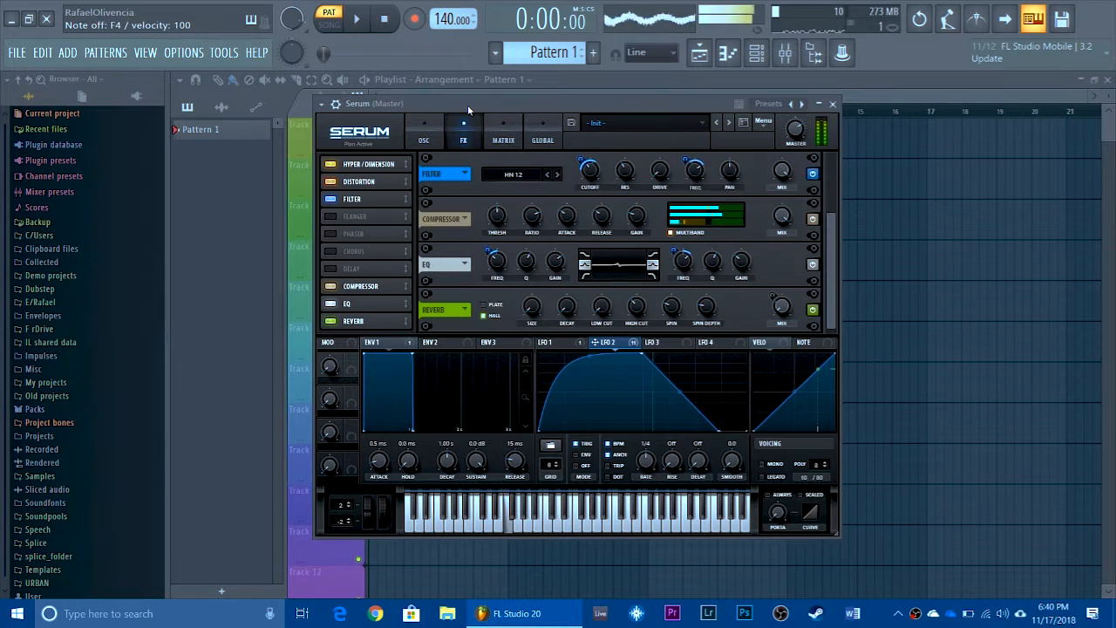
click(432, 133)
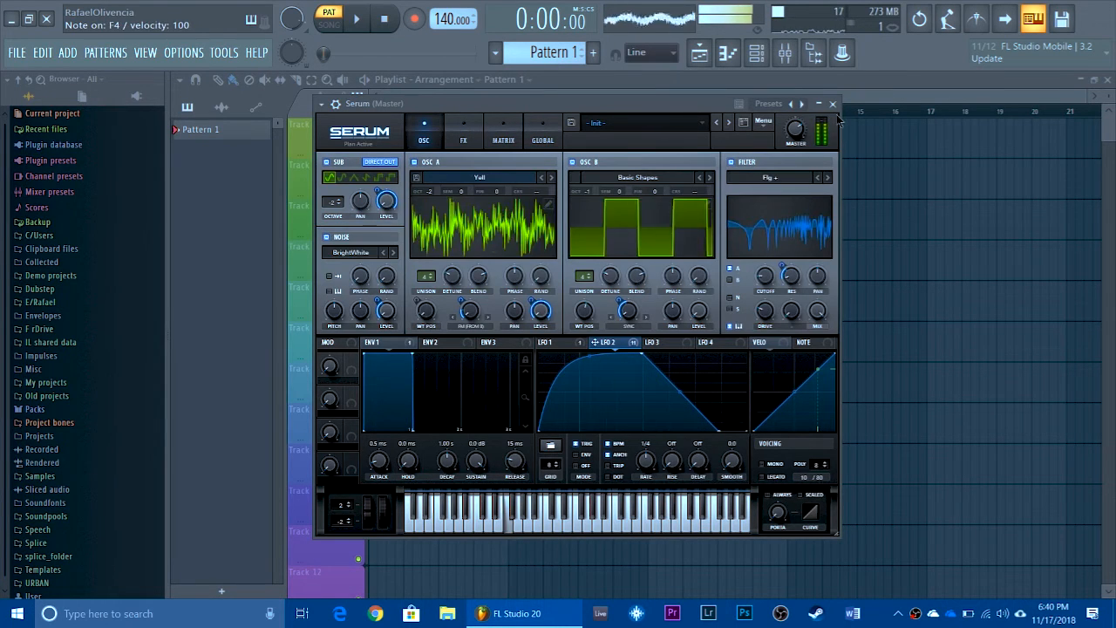
click(833, 104)
click(475, 171)
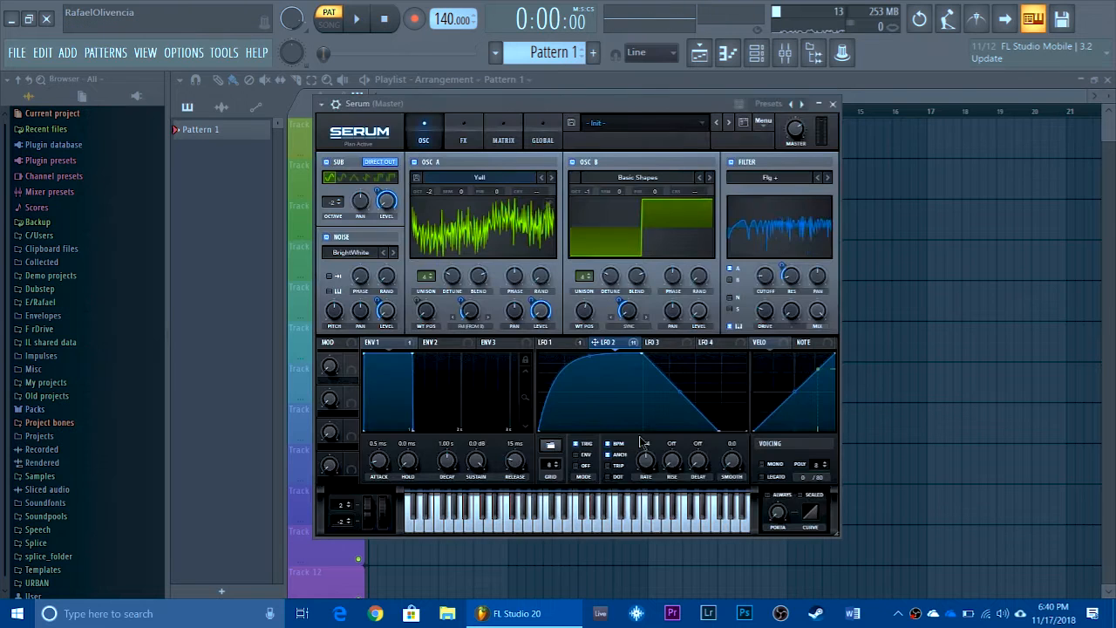
Set LFO 2's rate to 1/2, assign Macro 1 to that rate, and sweep Macro 1 up and down while holding a note
click(556, 343)
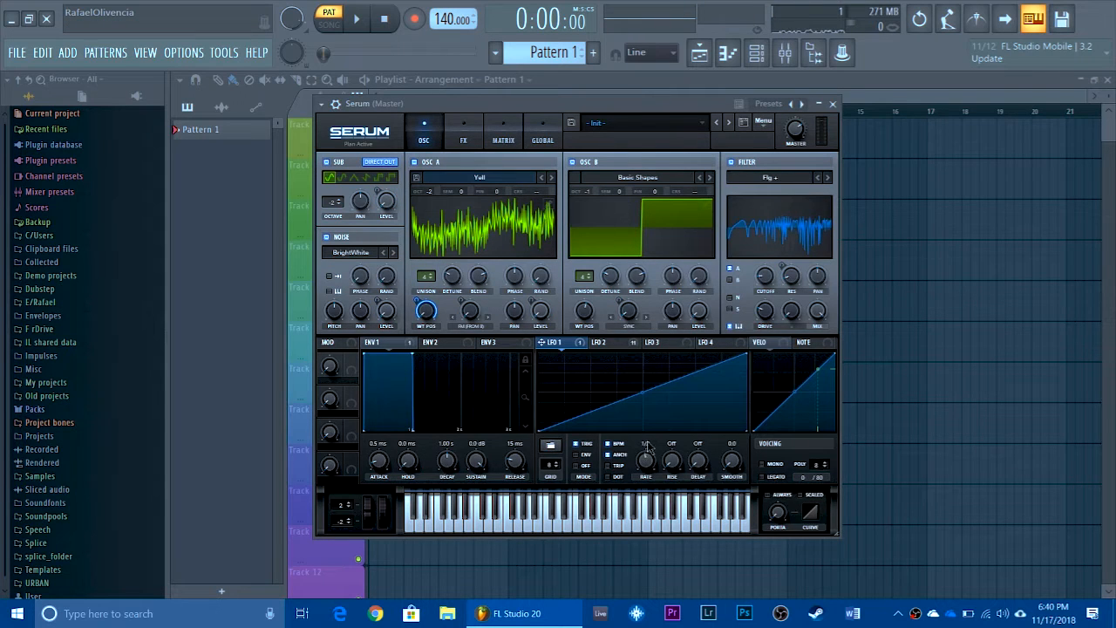
click(611, 343)
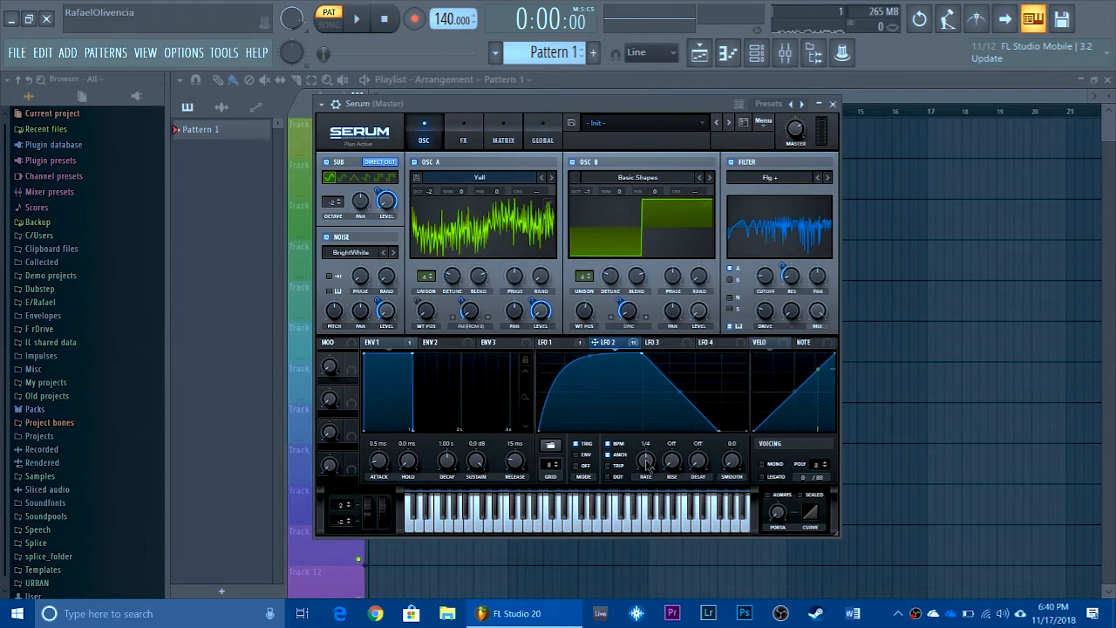
drag(352, 368, 432, 382)
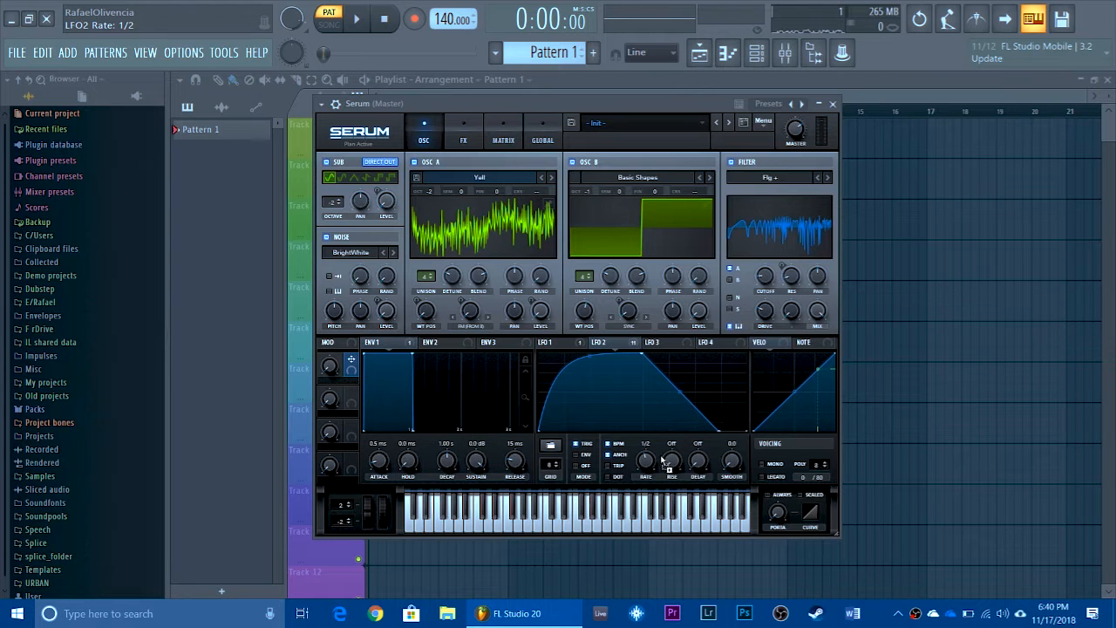
drag(663, 462, 643, 454)
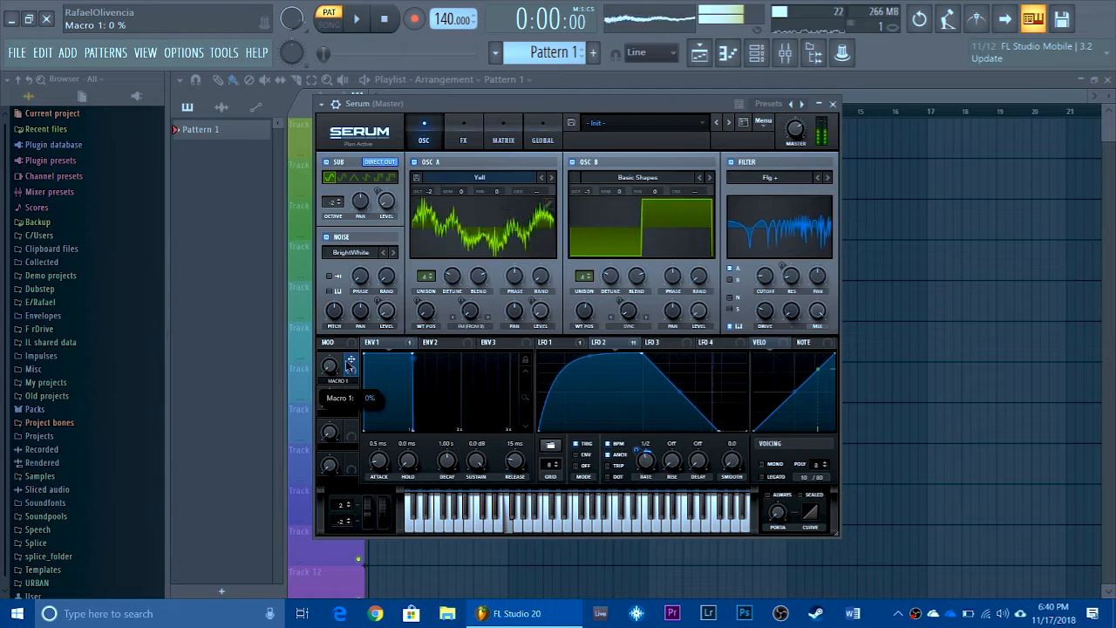
mouse_move(346, 362)
mouse_down()
mouse_move(349, 378)
mouse_move(349, 340)
mouse_up()
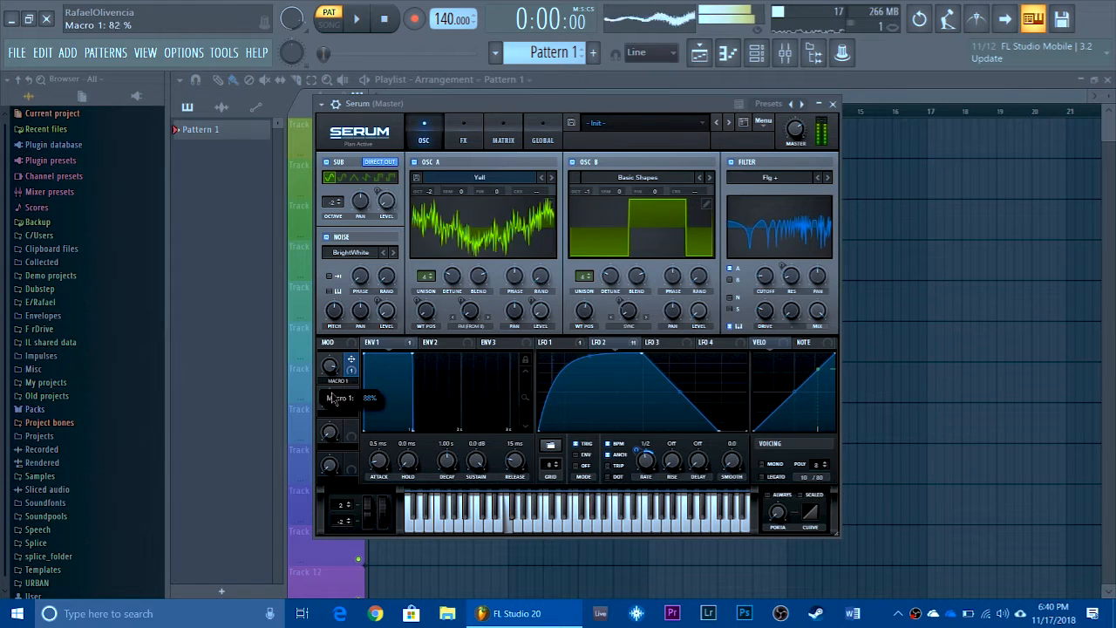
drag(331, 398, 362, 408)
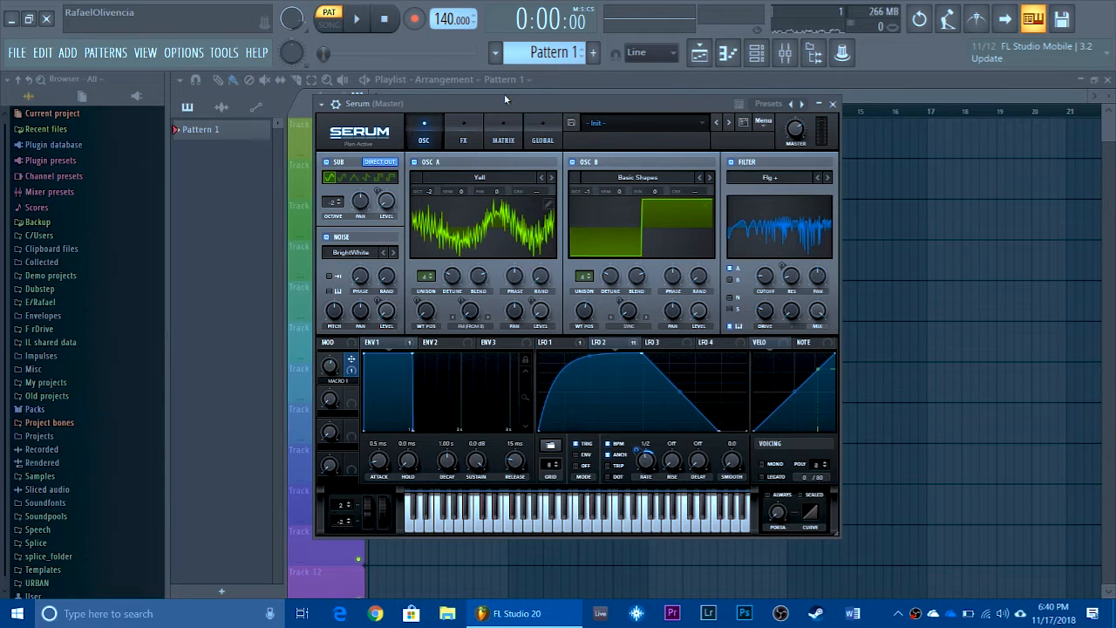
Play notes while moving oscillator B's wavetable position from the square through the sine to the sawtooth shape, and close the synth window
drag(504, 94, 504, 98)
key(v)
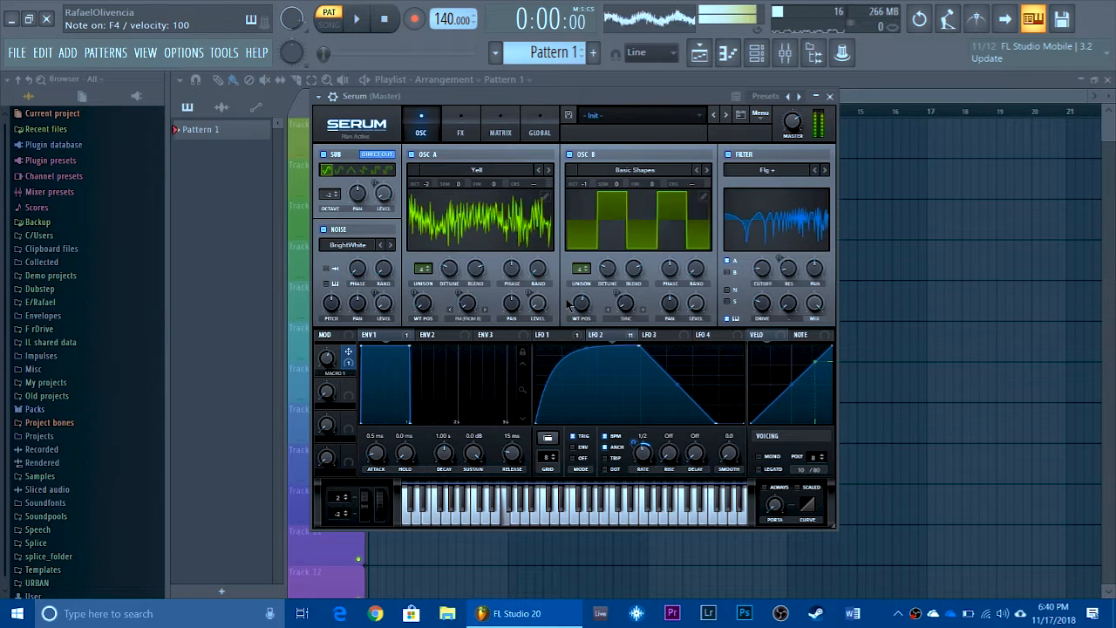
drag(571, 304, 584, 362)
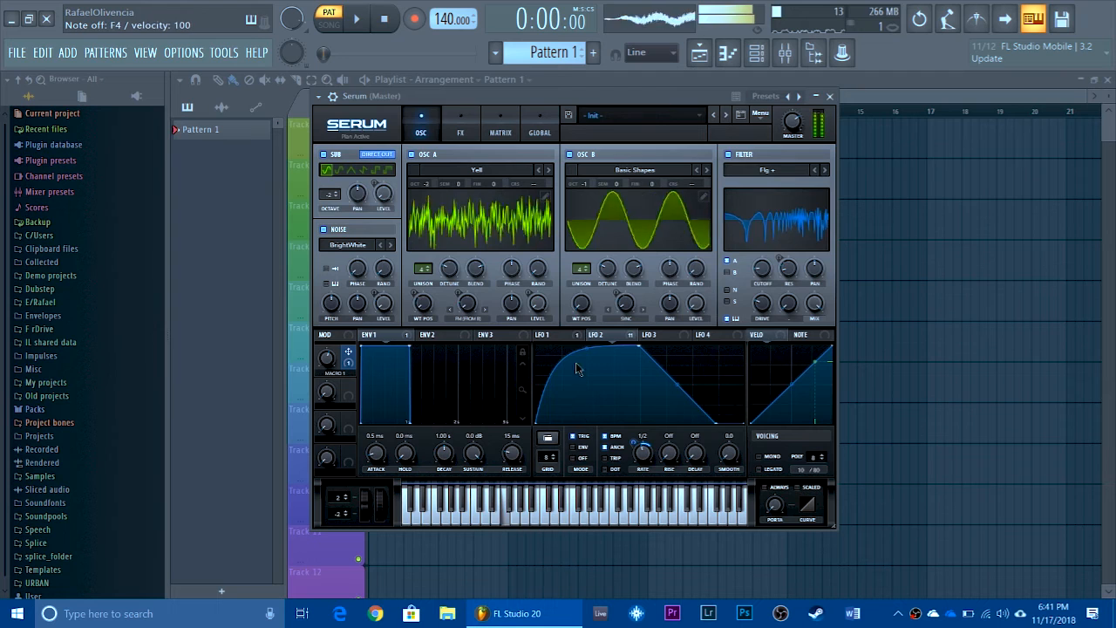
drag(582, 311, 590, 291)
key(v)
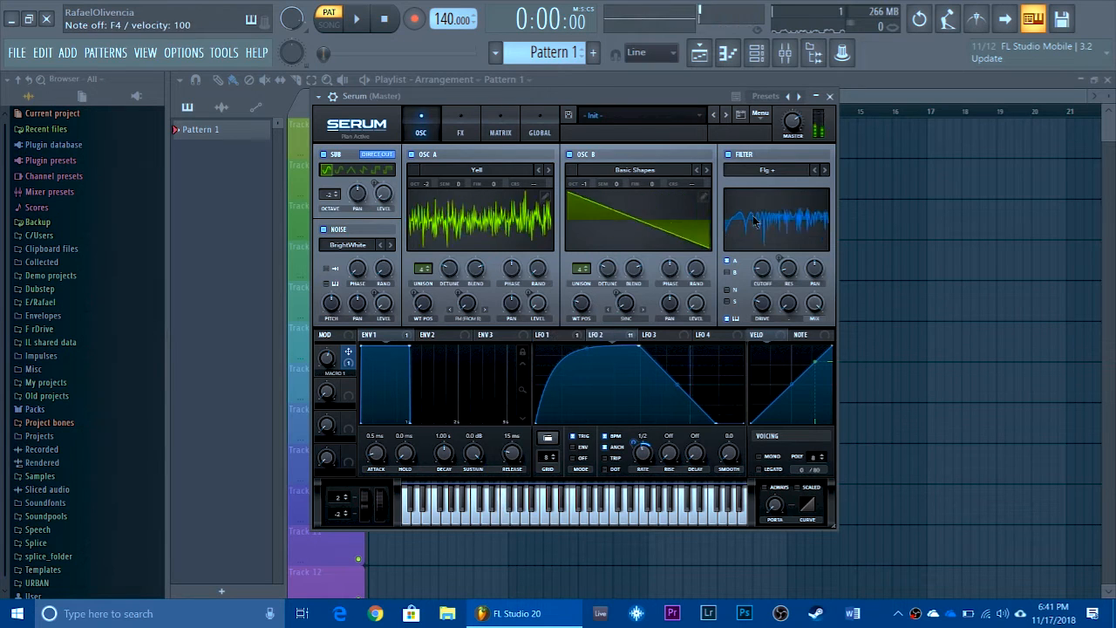
click(829, 96)
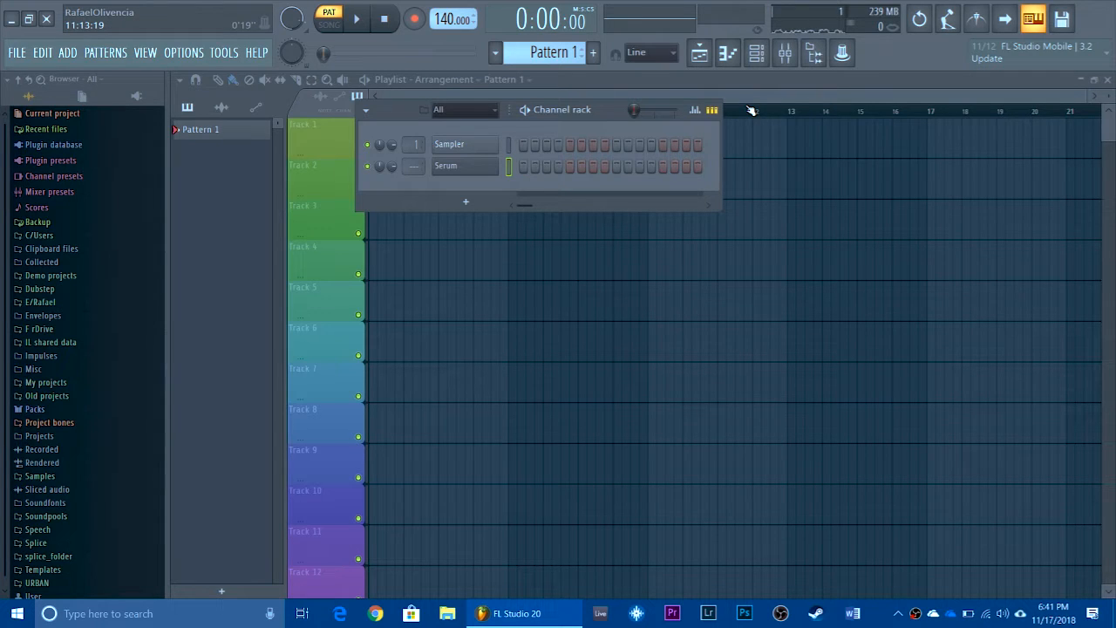
Add a second Serum channel to the channel rack
click(468, 205)
click(590, 151)
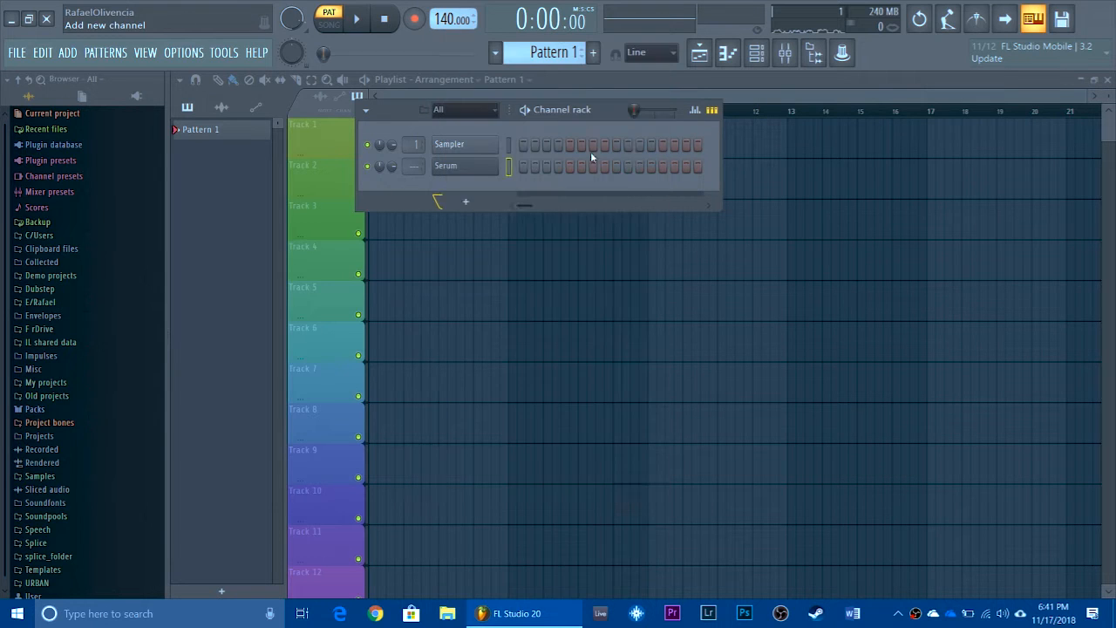
drag(335, 208, 323, 128)
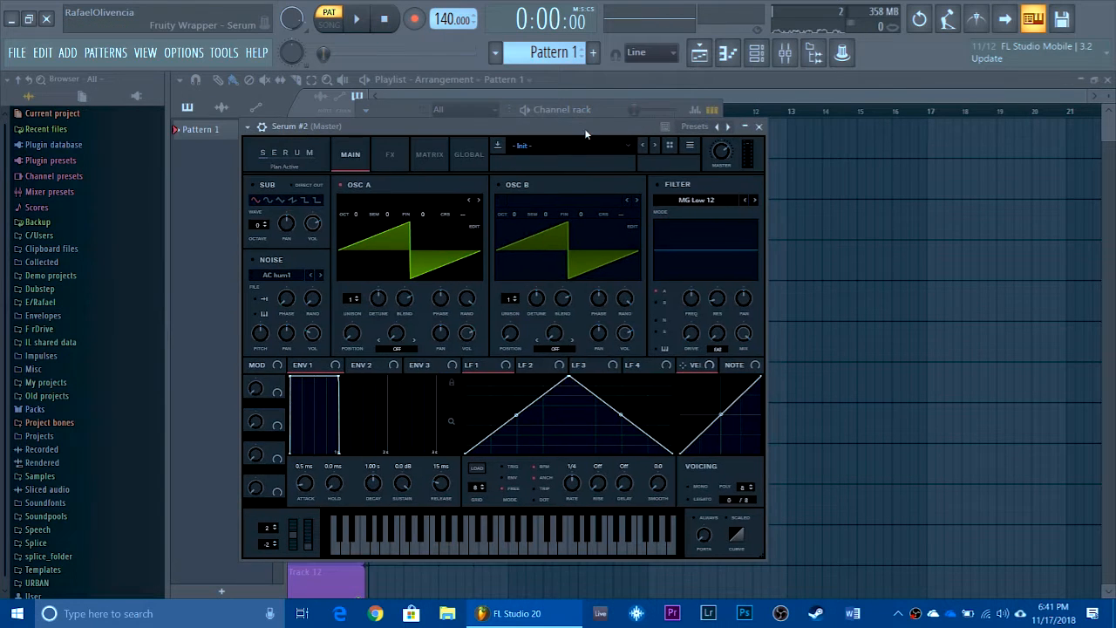
Switch the second Serum to the Default skin and make it the default for new instances
click(292, 153)
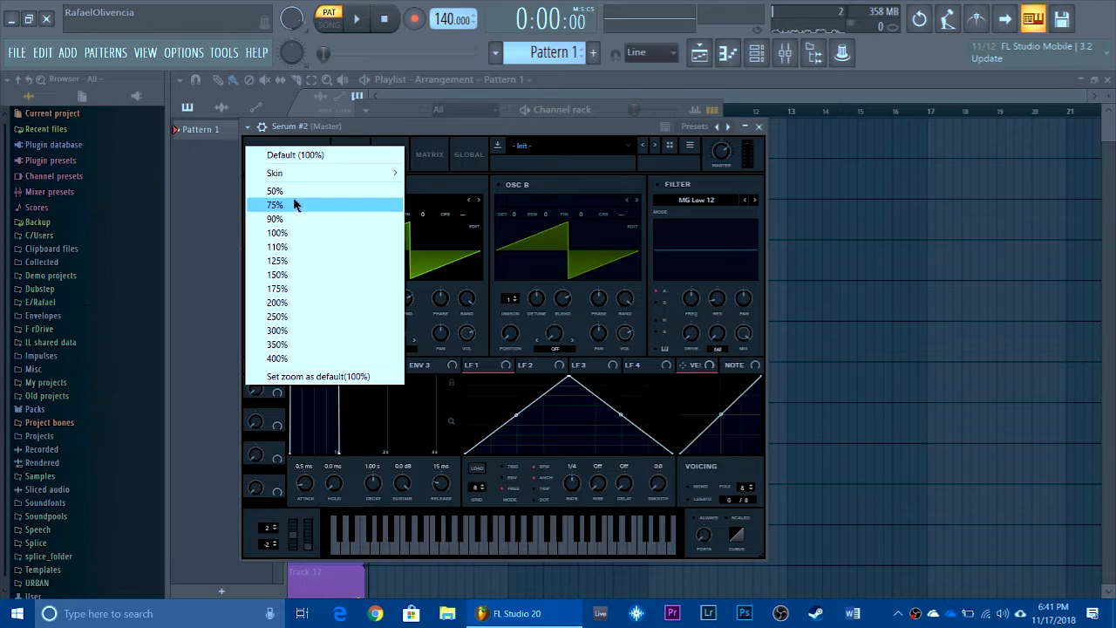
mouse_move(300, 173)
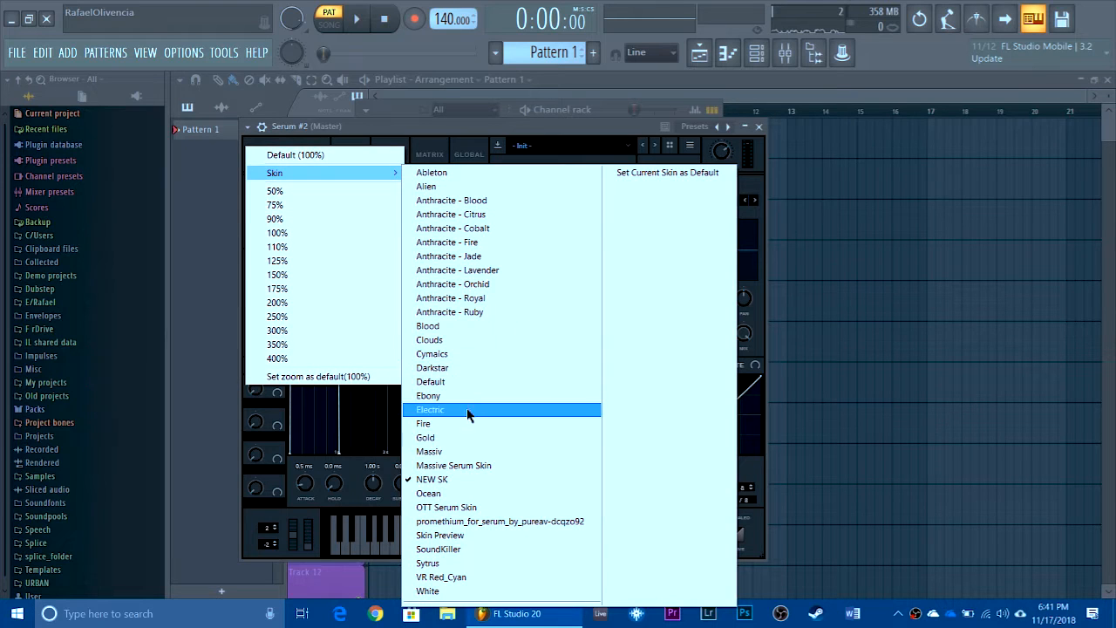
click(444, 369)
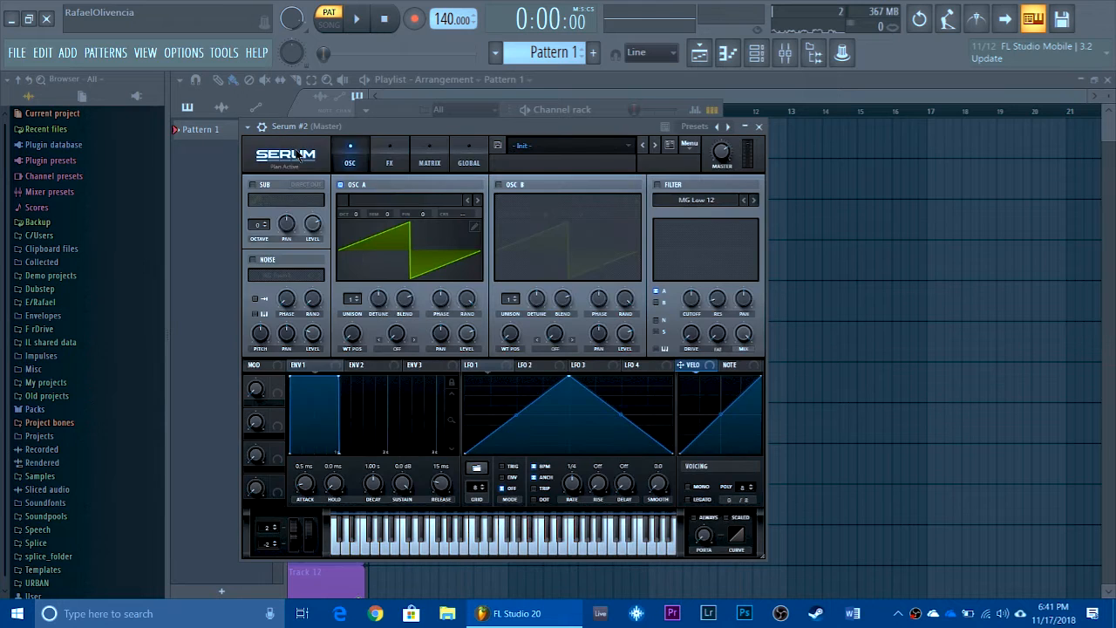
click(298, 155)
mouse_move(296, 179)
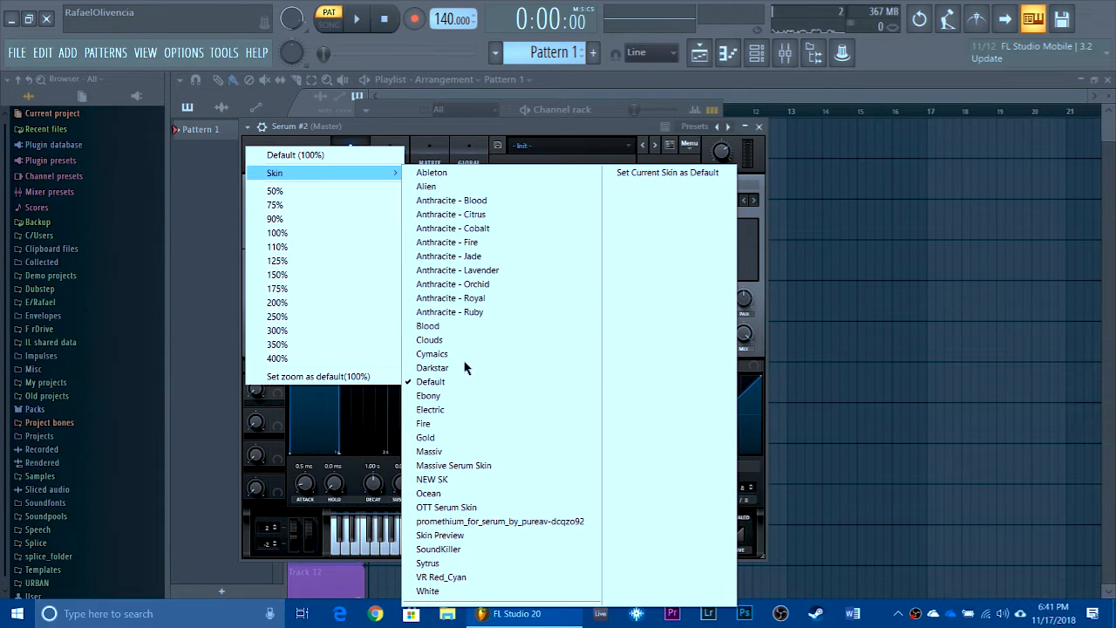
click(672, 170)
drag(459, 126, 466, 133)
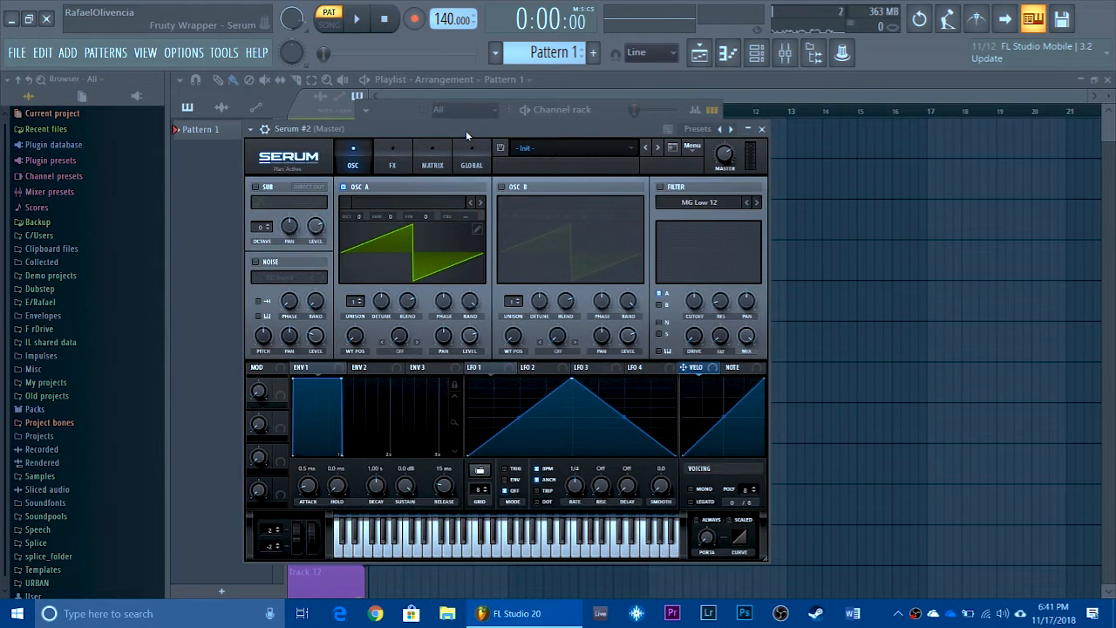
Play test notes on the initial patch, load the Spectral wavetable Squelchy 1 [SL] into oscillator A, and show its waveform in 3D
key(b)
key(n)
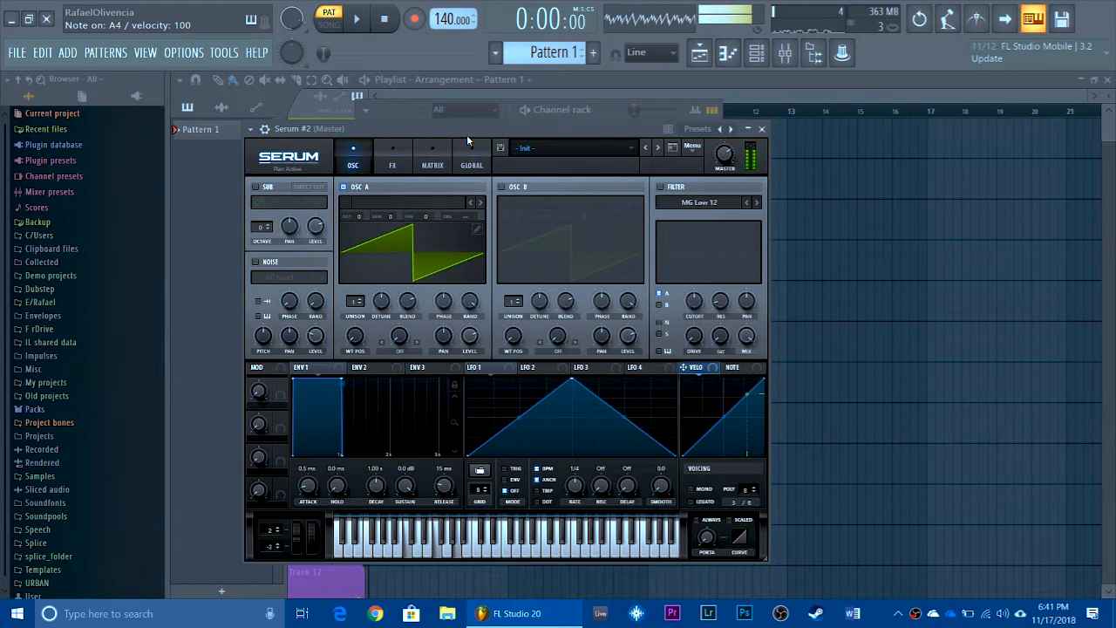
key(b)
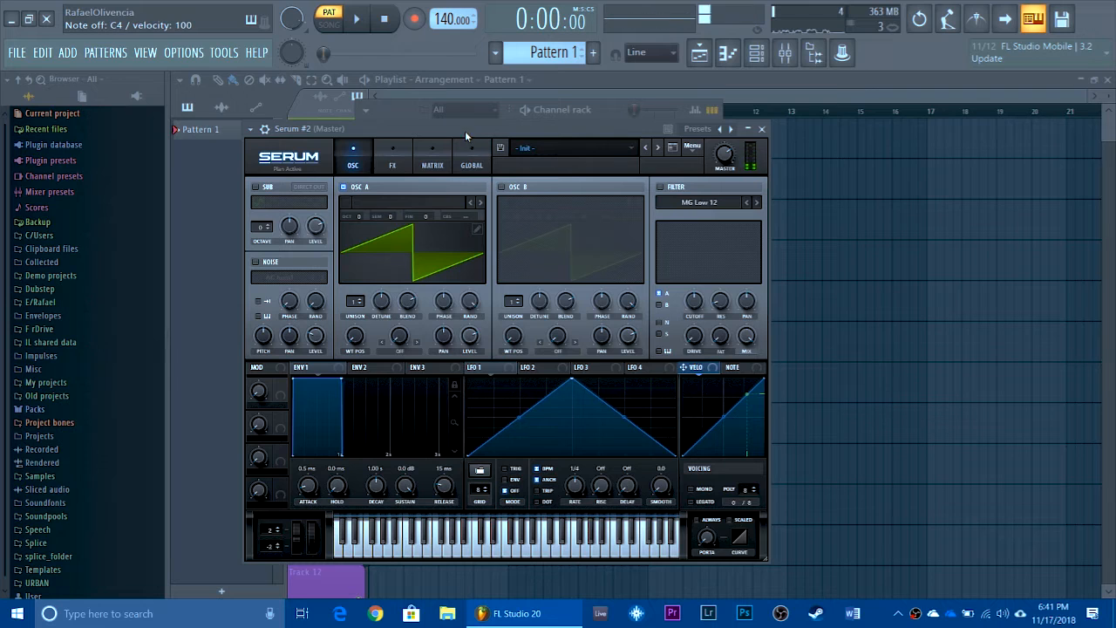
click(416, 205)
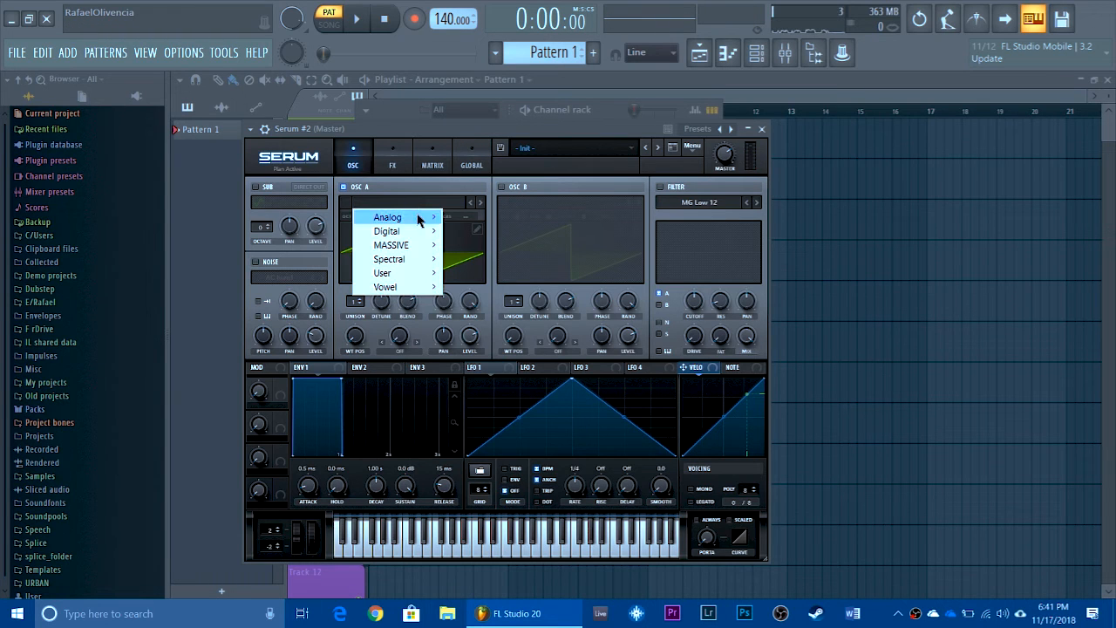
mouse_move(429, 267)
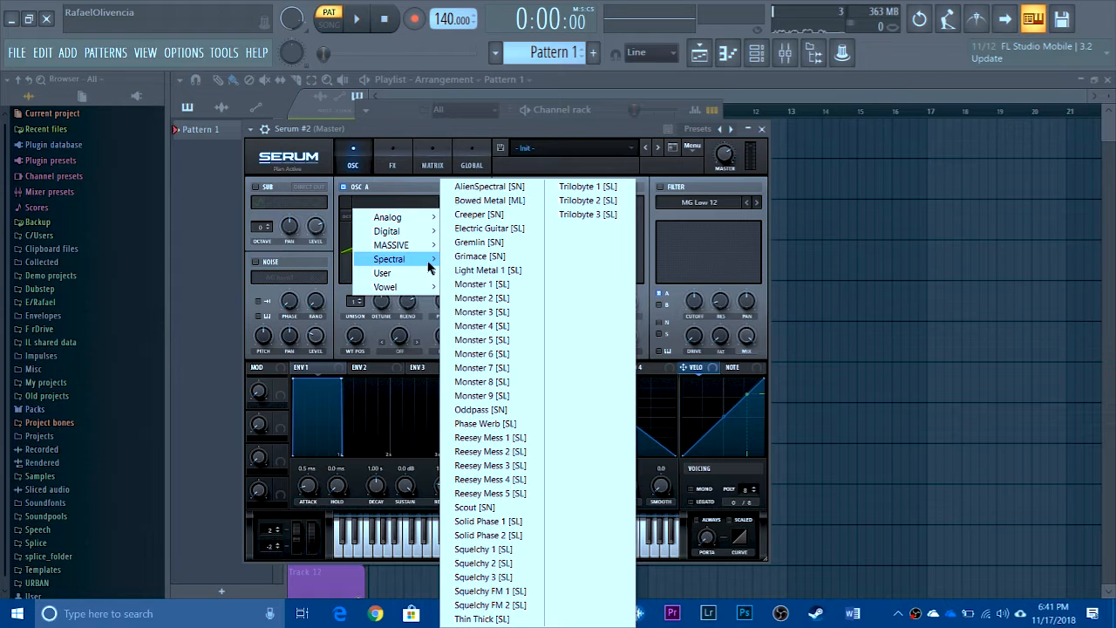
click(527, 550)
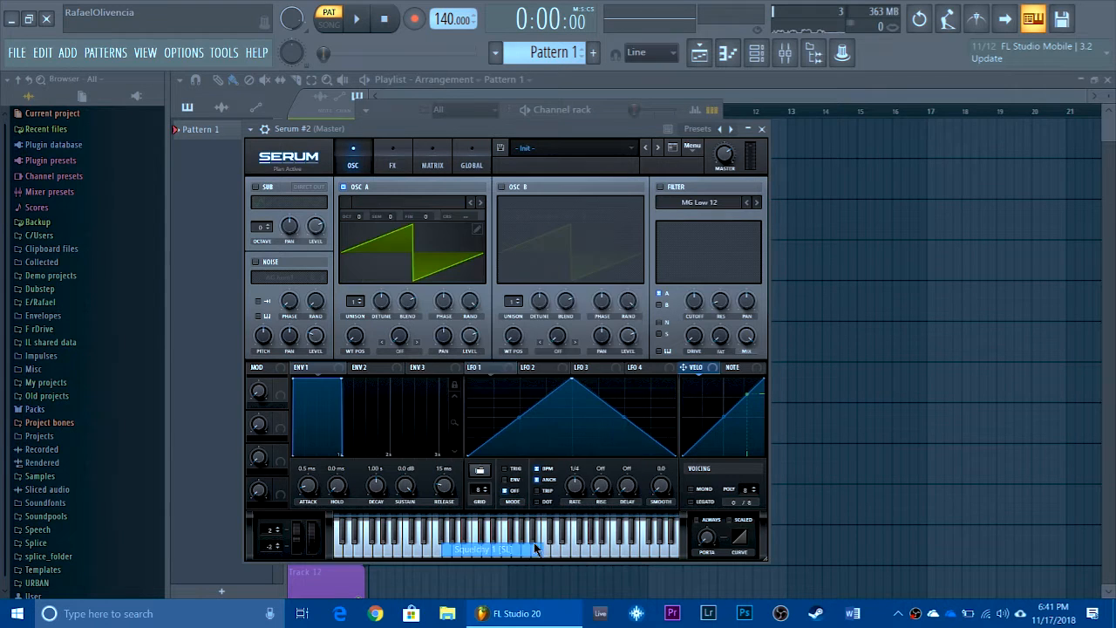
click(420, 278)
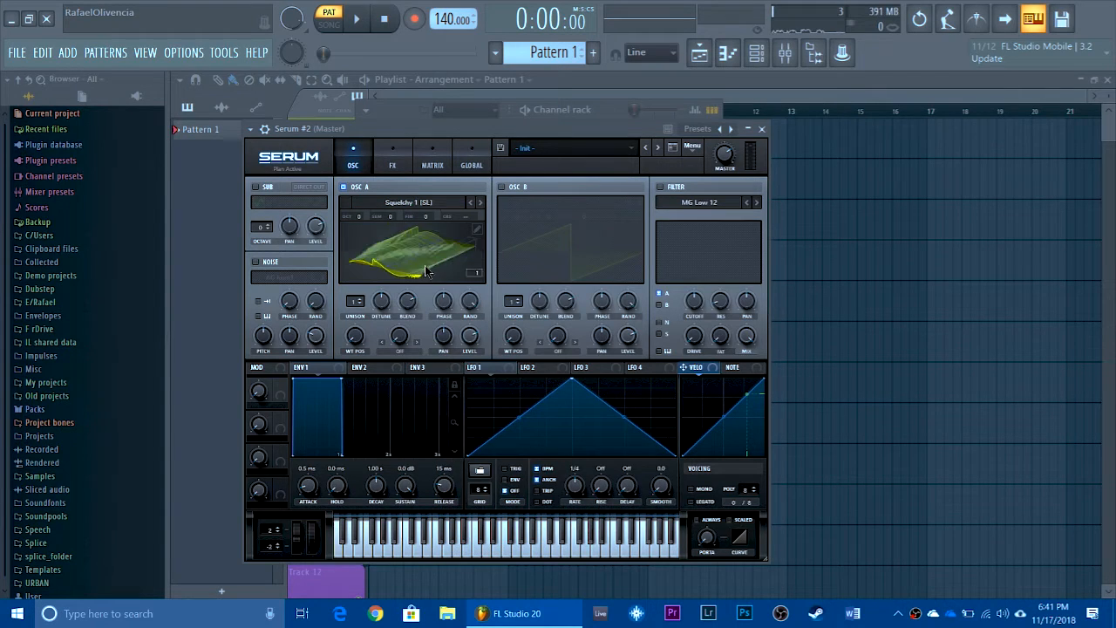
Replace oscillator A's wavetable with Squelchy FM 1 [SL] at octave -2 and wavetable position 256, and move the synth window aside
click(427, 207)
mouse_move(408, 258)
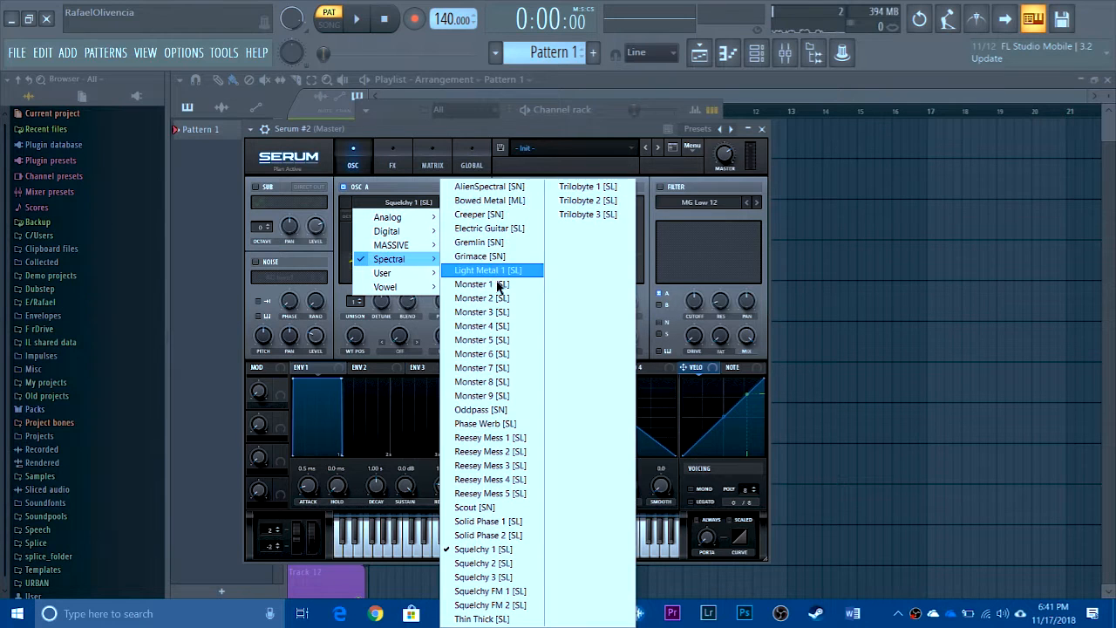
click(524, 590)
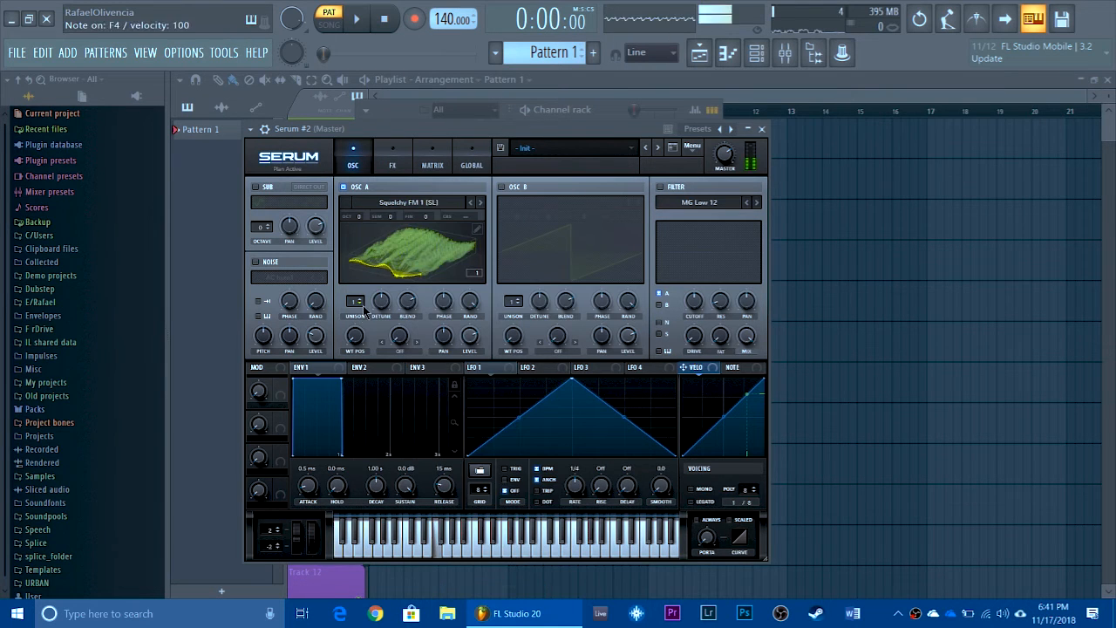
drag(361, 219, 323, 195)
drag(448, 135, 688, 237)
Add a Sytrus channel and load the SRFM preset from the SoundKiller category
click(465, 223)
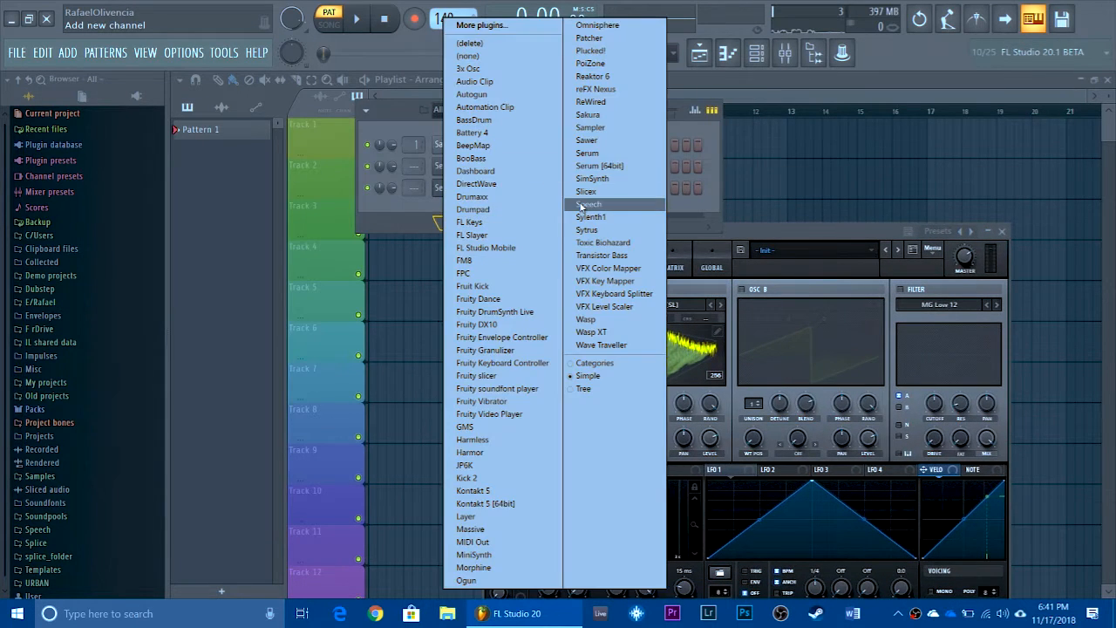
click(584, 231)
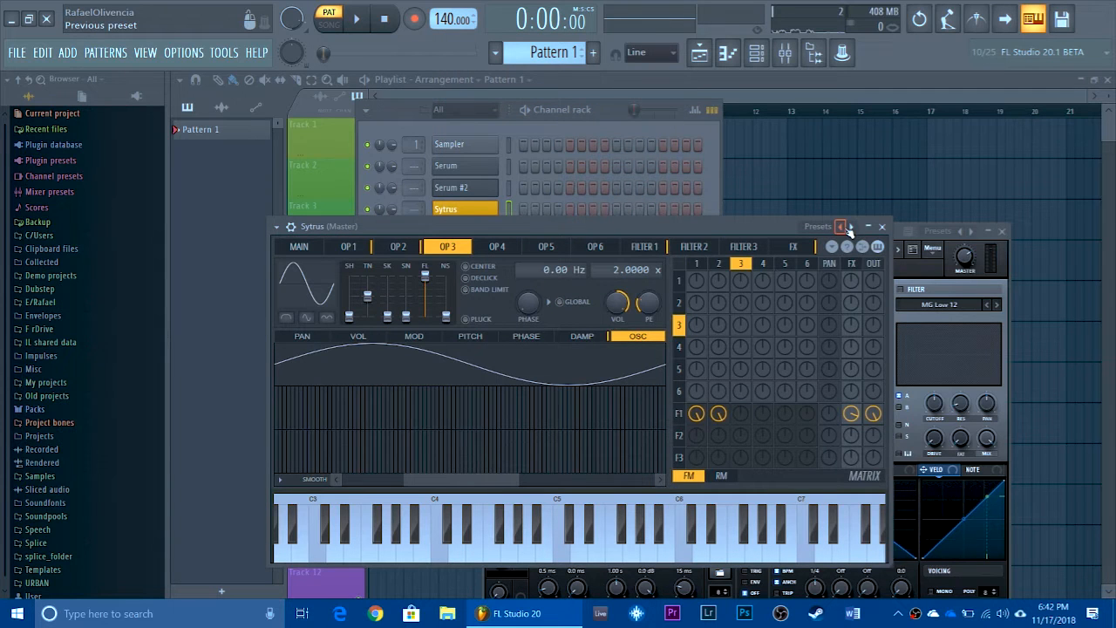
click(839, 227)
mouse_move(892, 300)
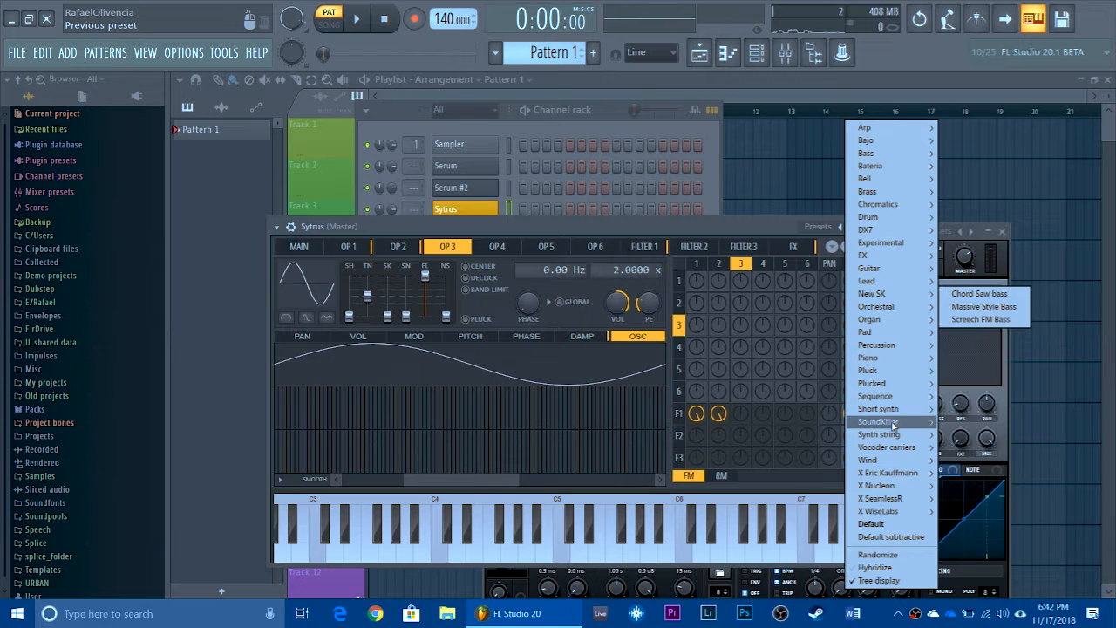
mouse_move(891, 422)
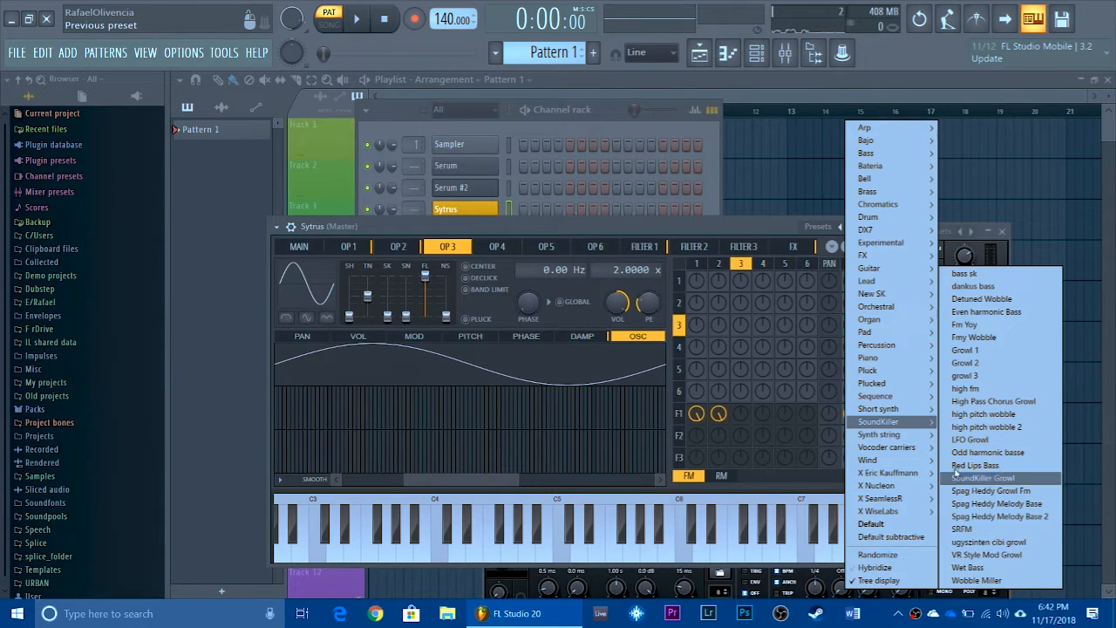
click(1006, 530)
drag(497, 220, 607, 164)
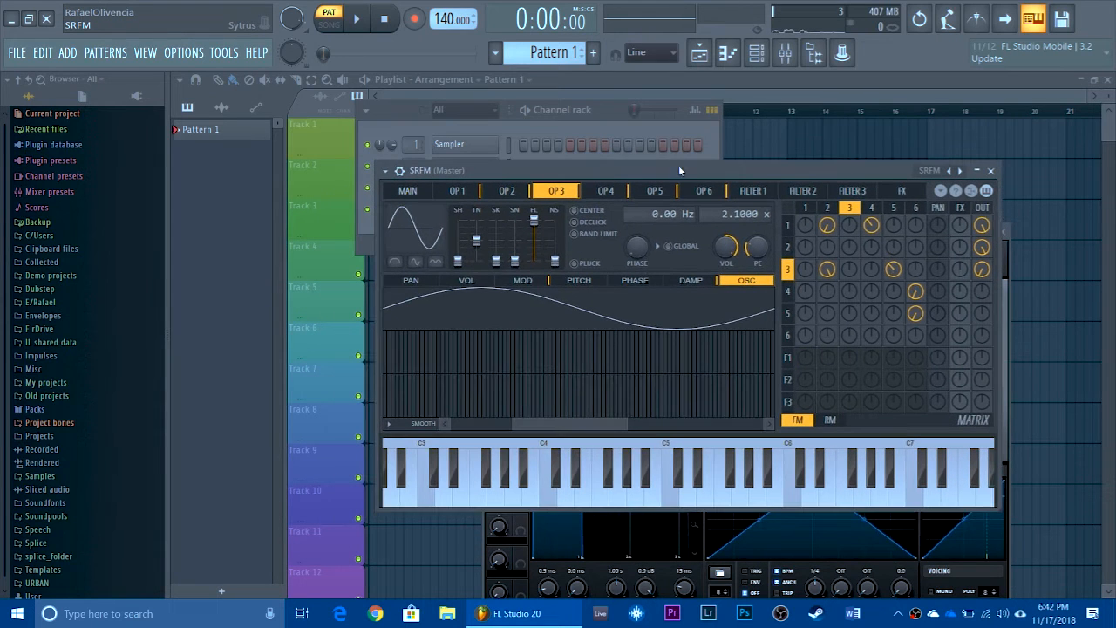
Check the SRFM channel's settings, sweep Modulation X up to about 69% while holding a note, and close the Sytrus window
click(399, 170)
click(427, 196)
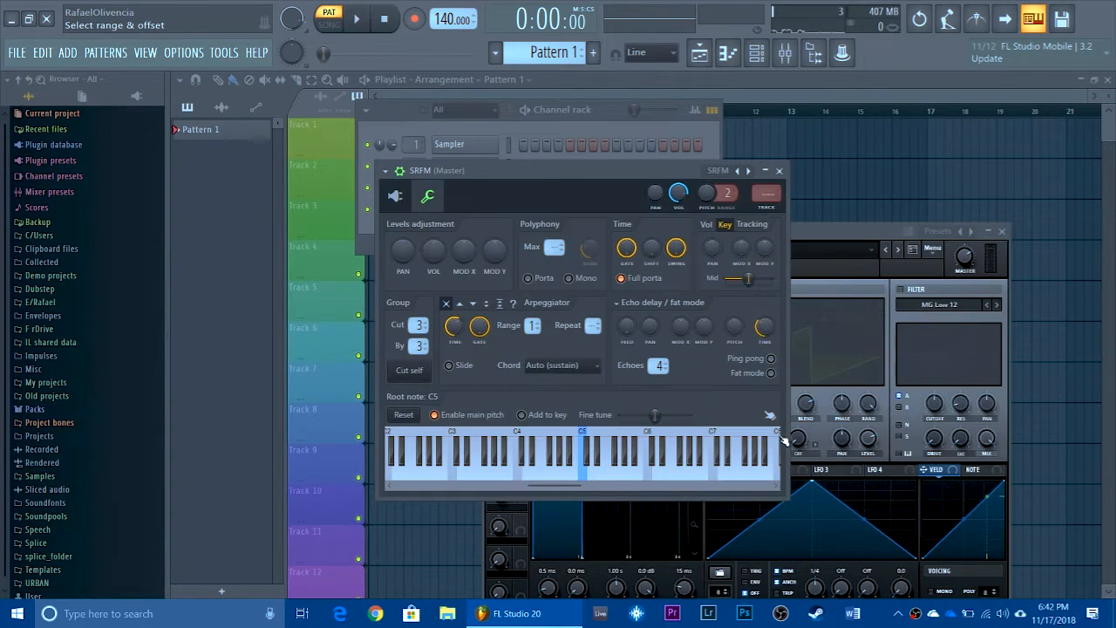
click(395, 196)
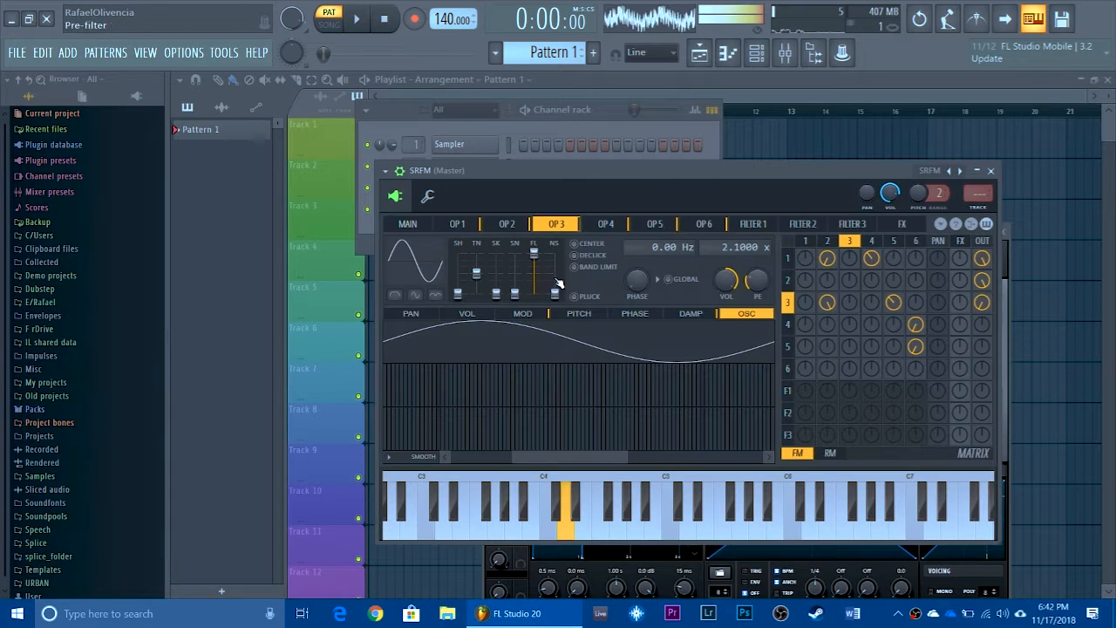
click(409, 224)
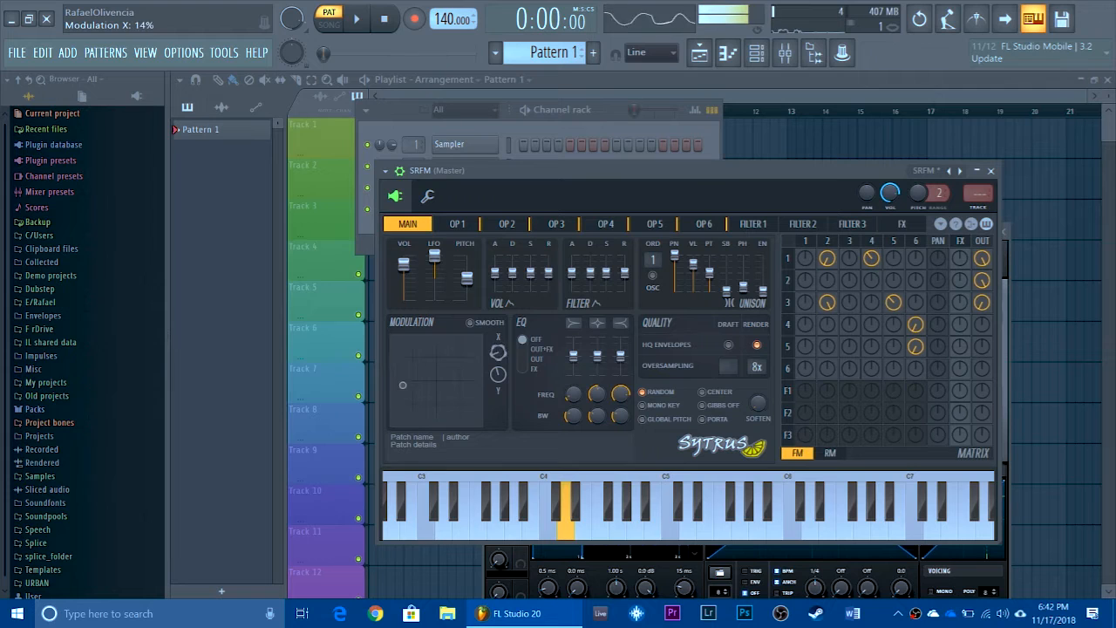
mouse_move(498, 353)
mouse_down()
mouse_move(498, 318)
mouse_move(498, 363)
mouse_up()
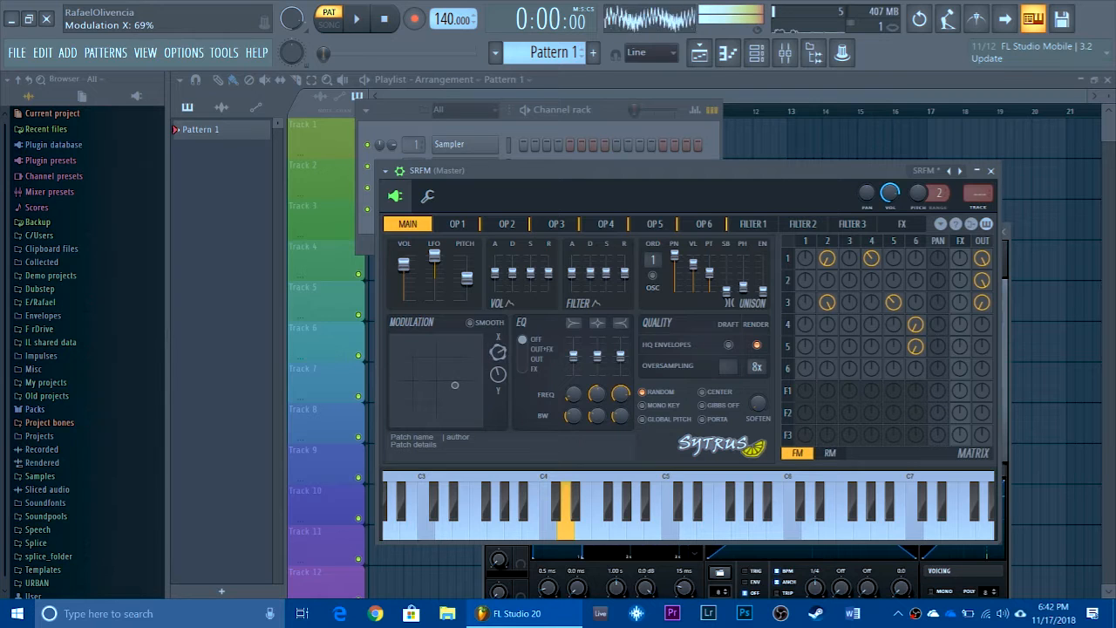
click(992, 172)
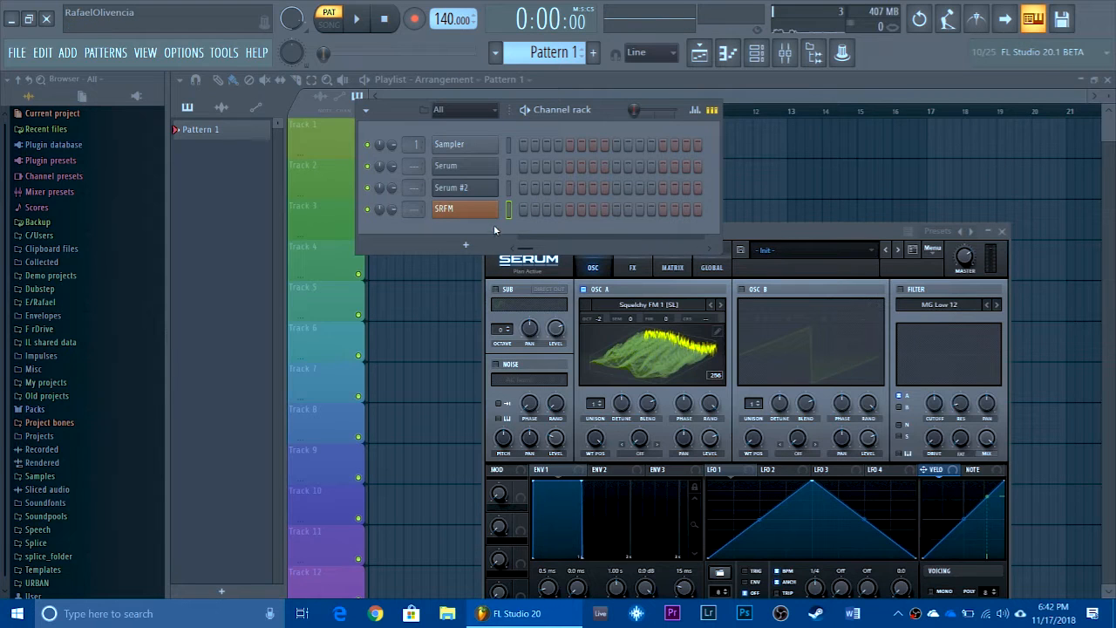
Delete the SRFM channel and lower oscillator A's wavetable position to about 75 in Serum #2
right_click(464, 218)
click(593, 340)
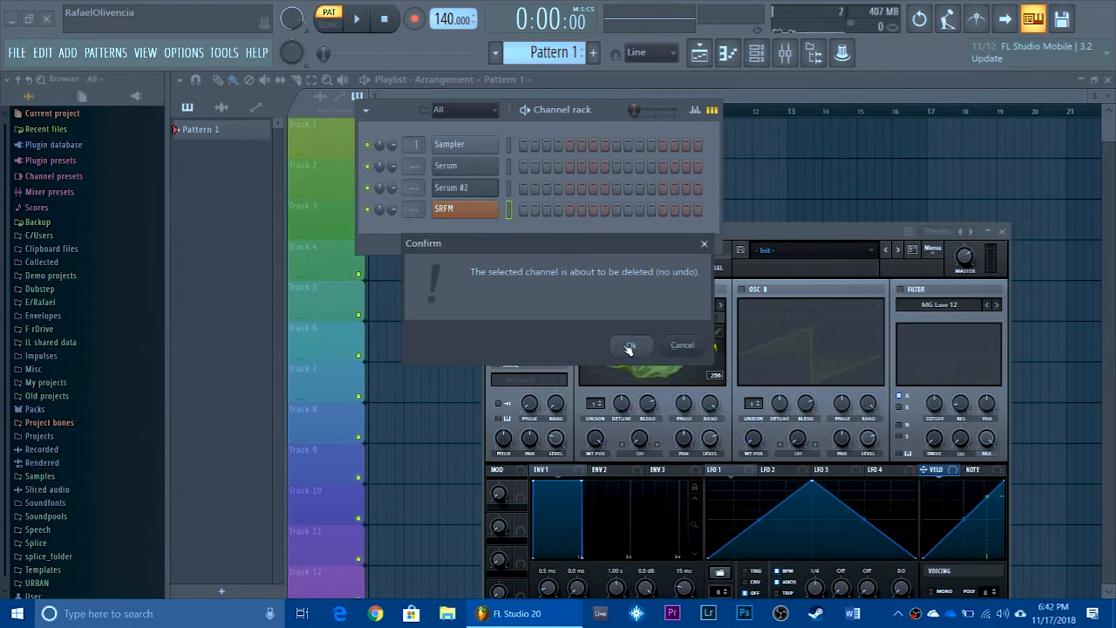
click(628, 346)
drag(714, 229, 671, 131)
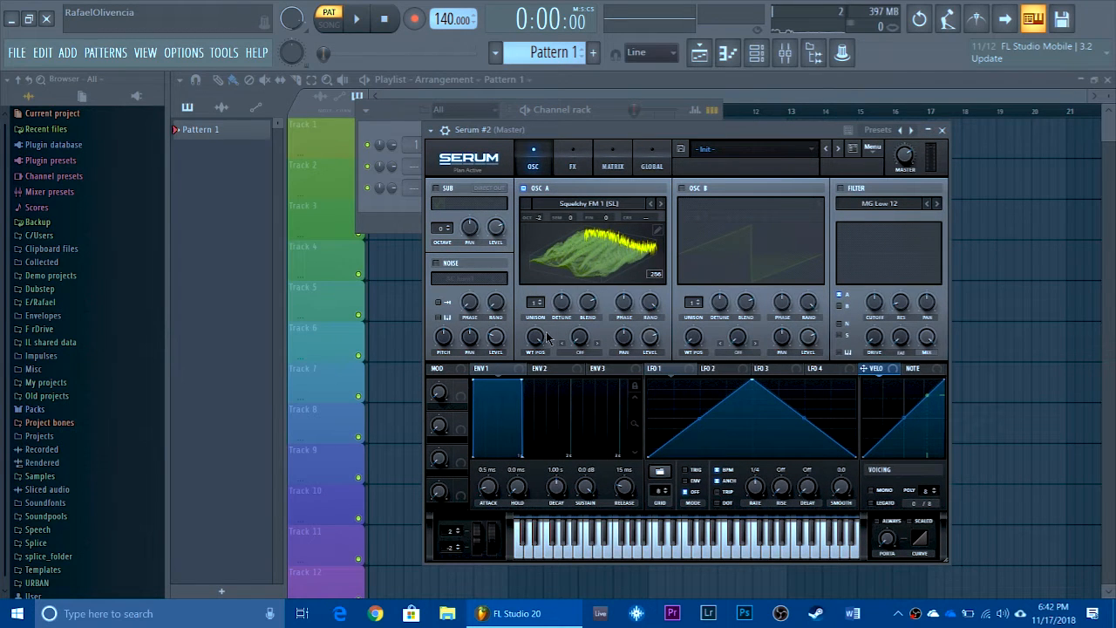
drag(547, 338, 463, 384)
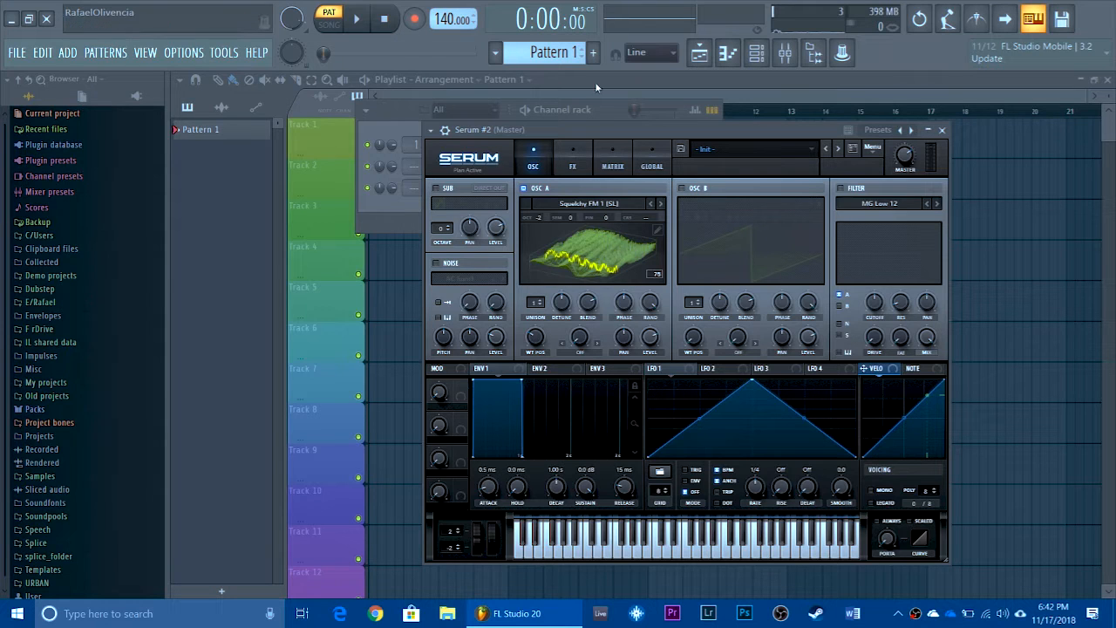
Enable oscillator B with the sine from Basic Shapes at octave -2, and set oscillator A to octave -1
click(682, 189)
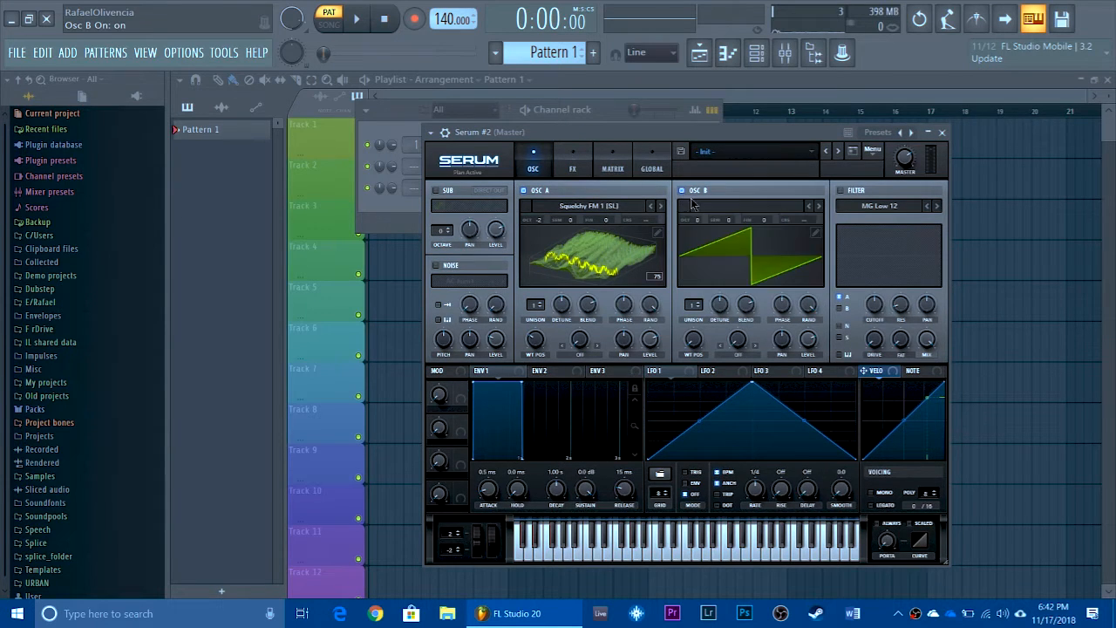
click(692, 203)
mouse_move(723, 219)
click(812, 252)
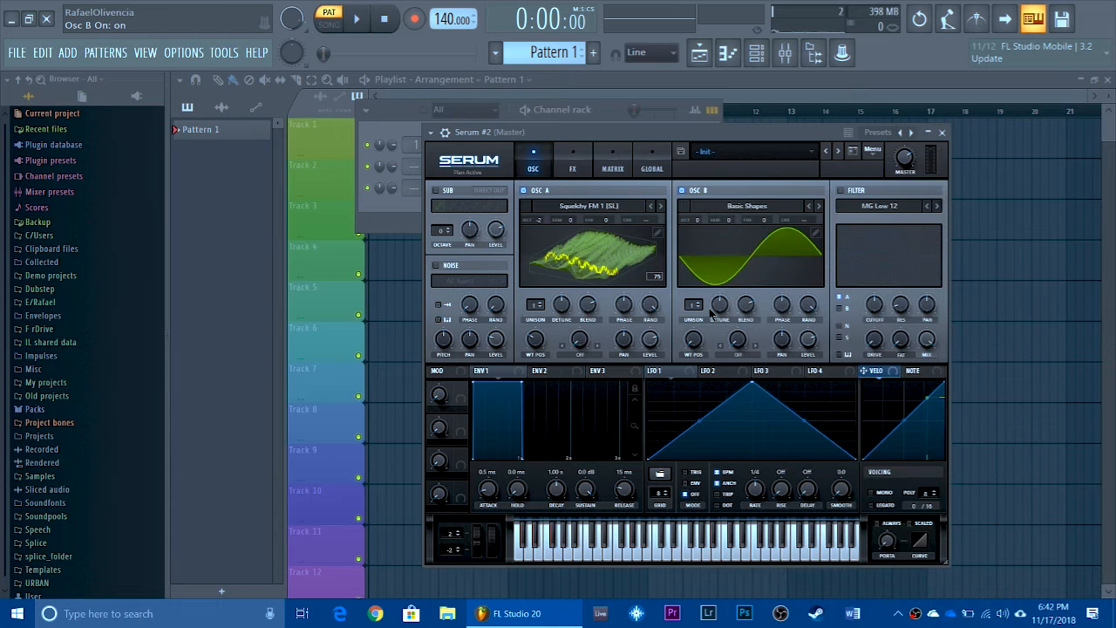
drag(698, 220, 691, 265)
mouse_move(648, 351)
drag(538, 224, 564, 224)
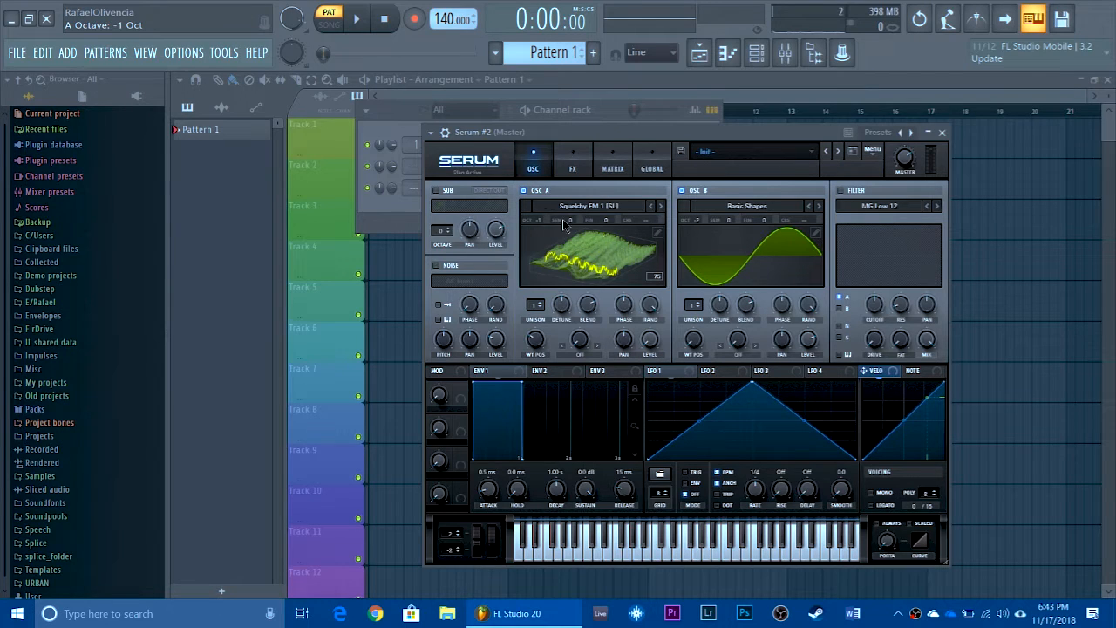
Set oscillator B's warp mode to FM from A and sweep its amount up to about 43% while playing a note
click(750, 355)
click(760, 299)
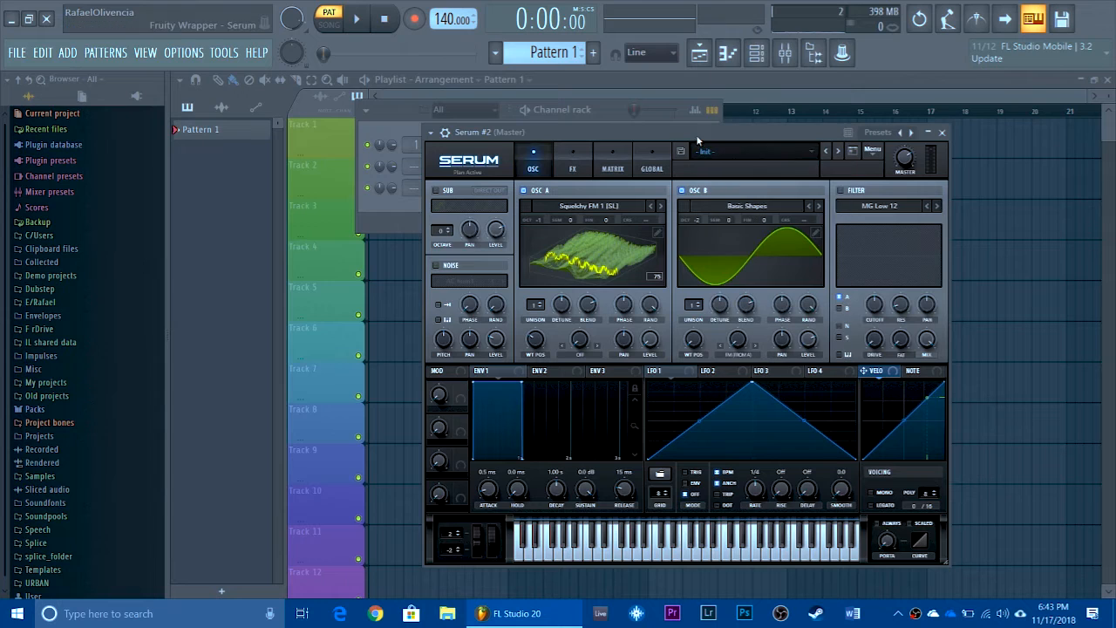
drag(697, 135, 626, 141)
drag(668, 344, 667, 341)
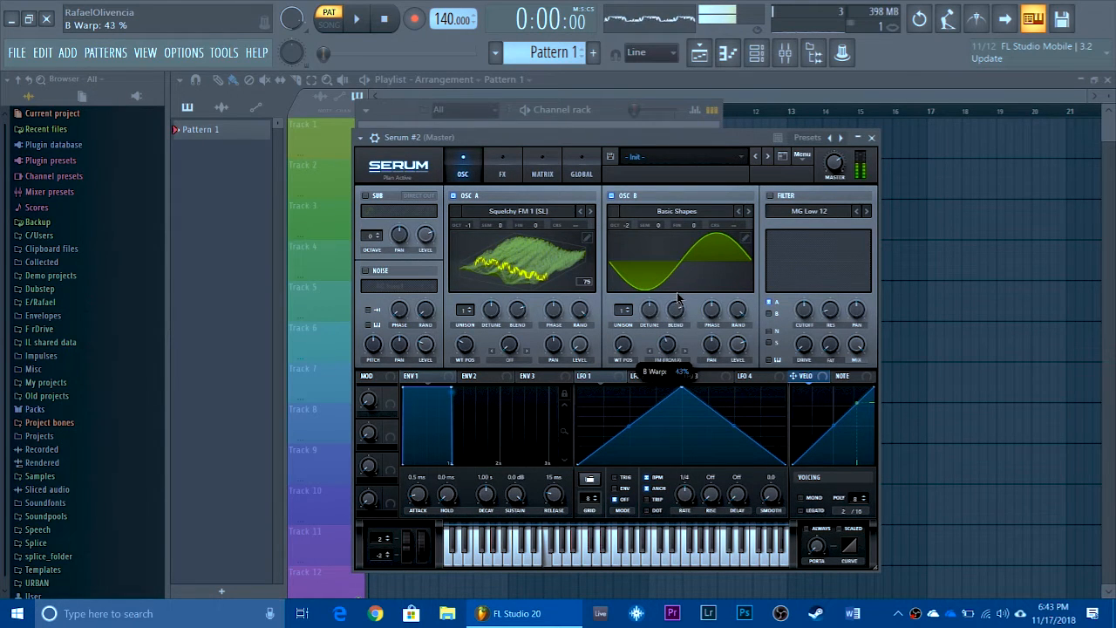
drag(679, 293, 681, 292)
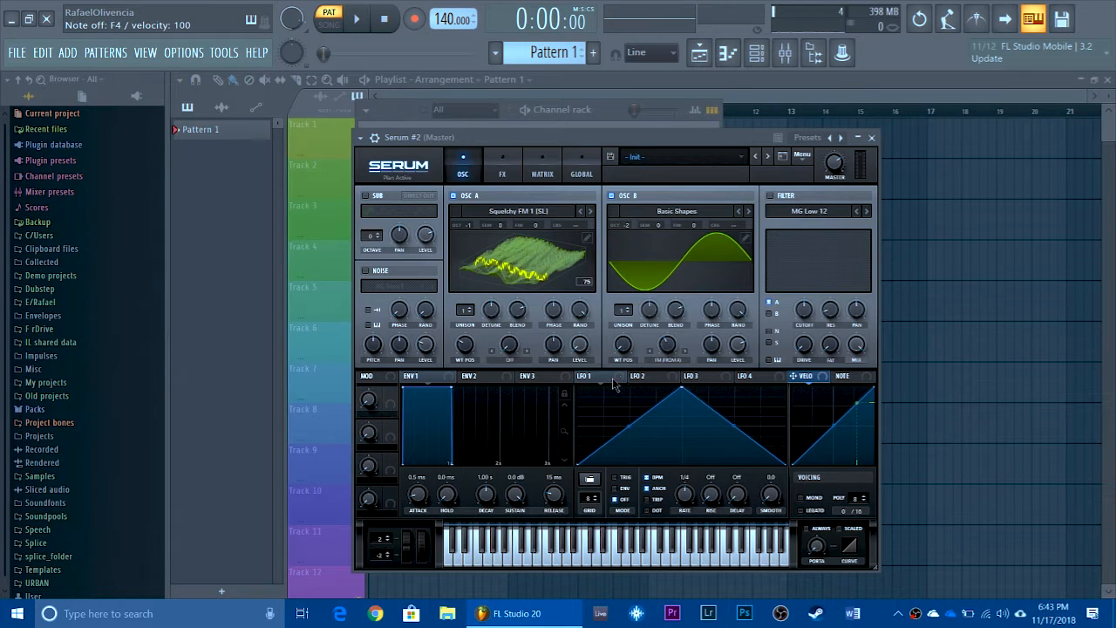
Modulate oscillator B's FM warp and level with LFO 1, shaped with a bulging rise and earlier fall in Trig mode
mouse_move(610, 376)
mouse_down()
mouse_move(684, 340)
mouse_move(667, 341)
mouse_up()
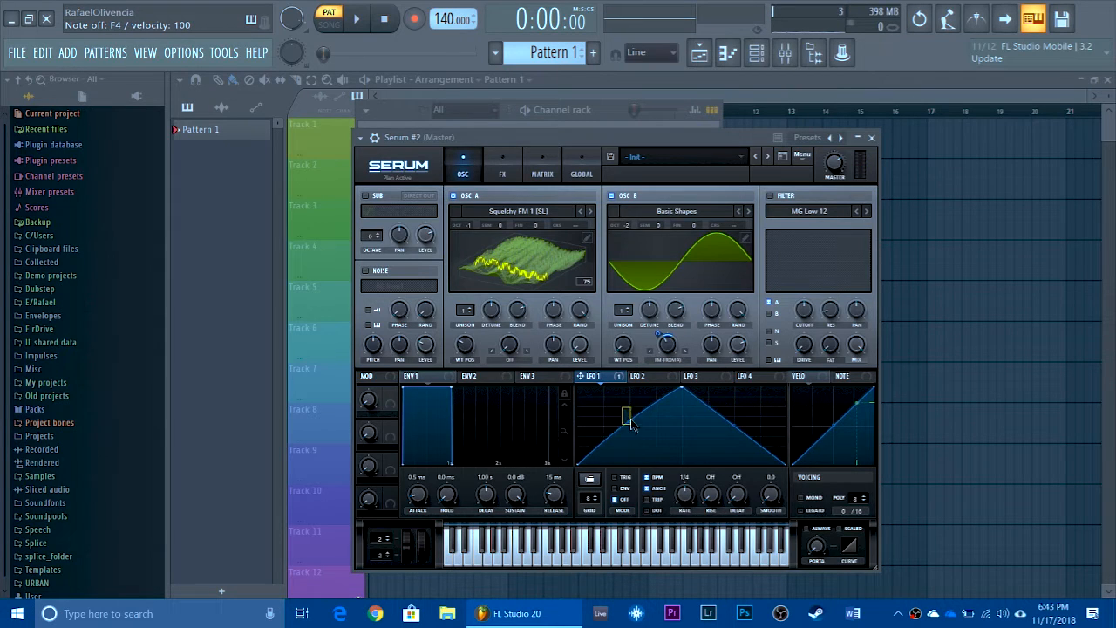
drag(633, 425, 631, 398)
drag(731, 441, 736, 455)
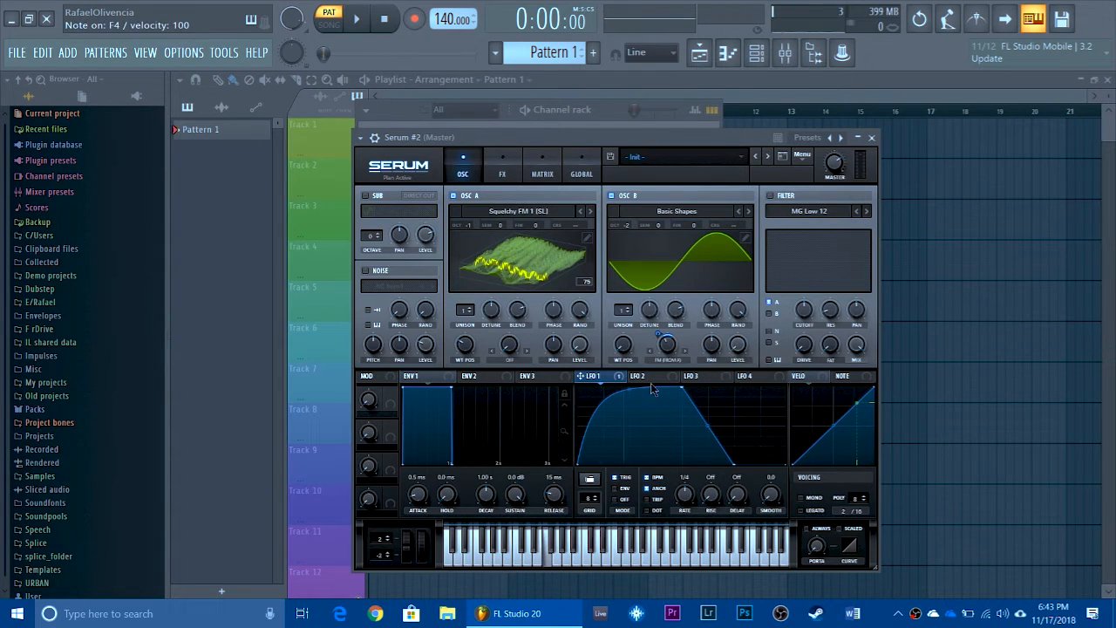
drag(742, 346, 739, 345)
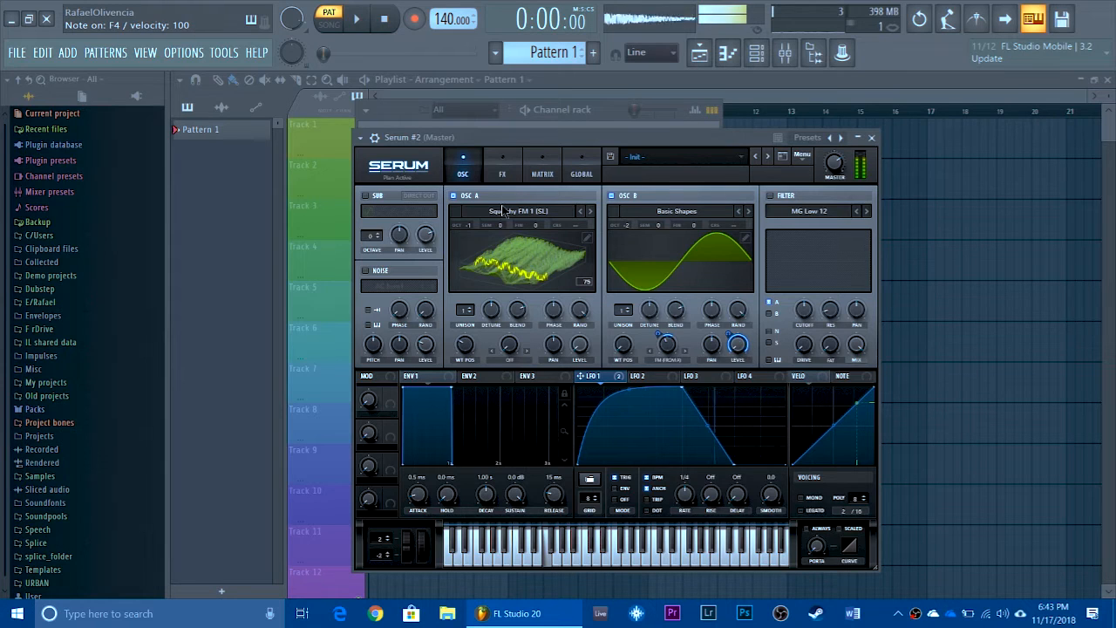
Raise oscillator A by 7 semitones and modulate its wavetable position with LFO 2 at a 1/2 rate
drag(500, 225, 516, 203)
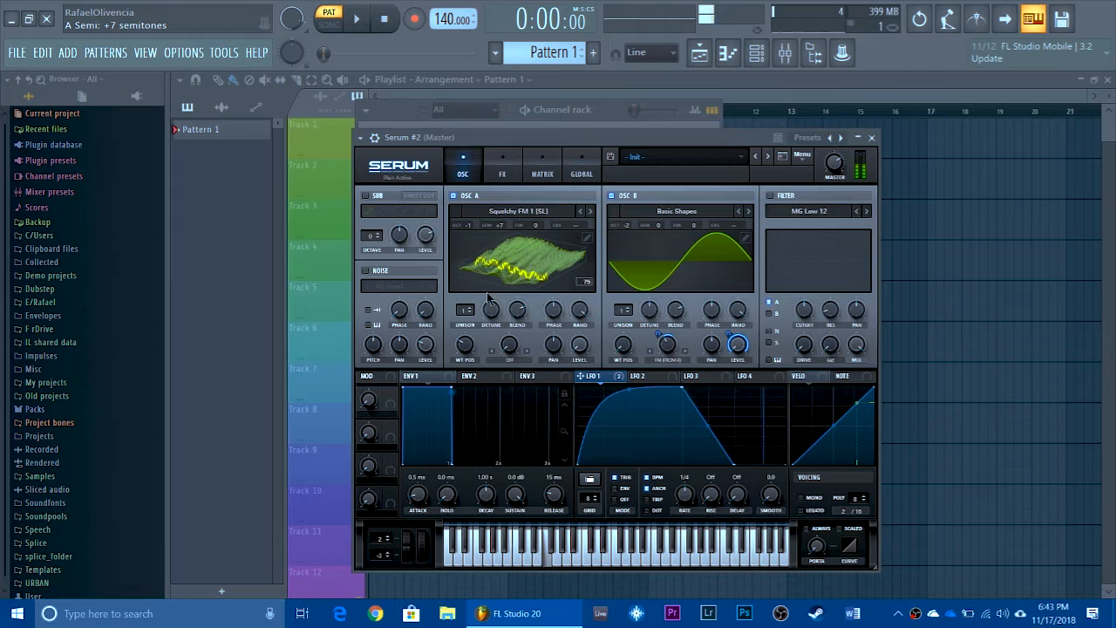
drag(478, 358, 471, 412)
drag(647, 376, 463, 351)
drag(684, 494, 691, 502)
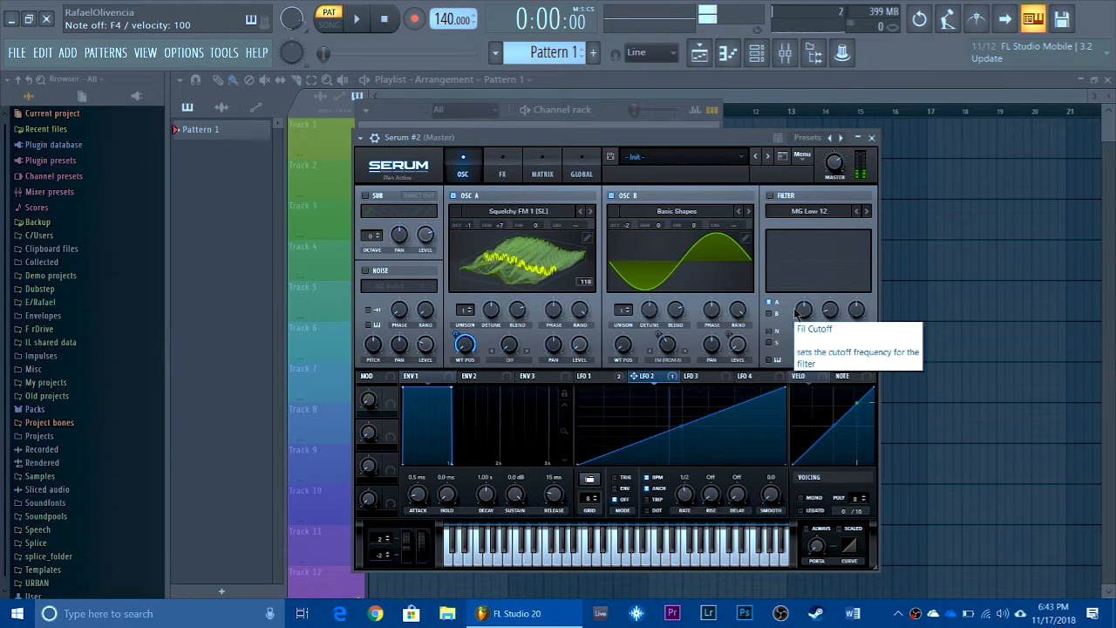
Play test notes, reset oscillator A to 0 semitones, and set oscillator B's FM warp to about 23%
key(v)
key(v)
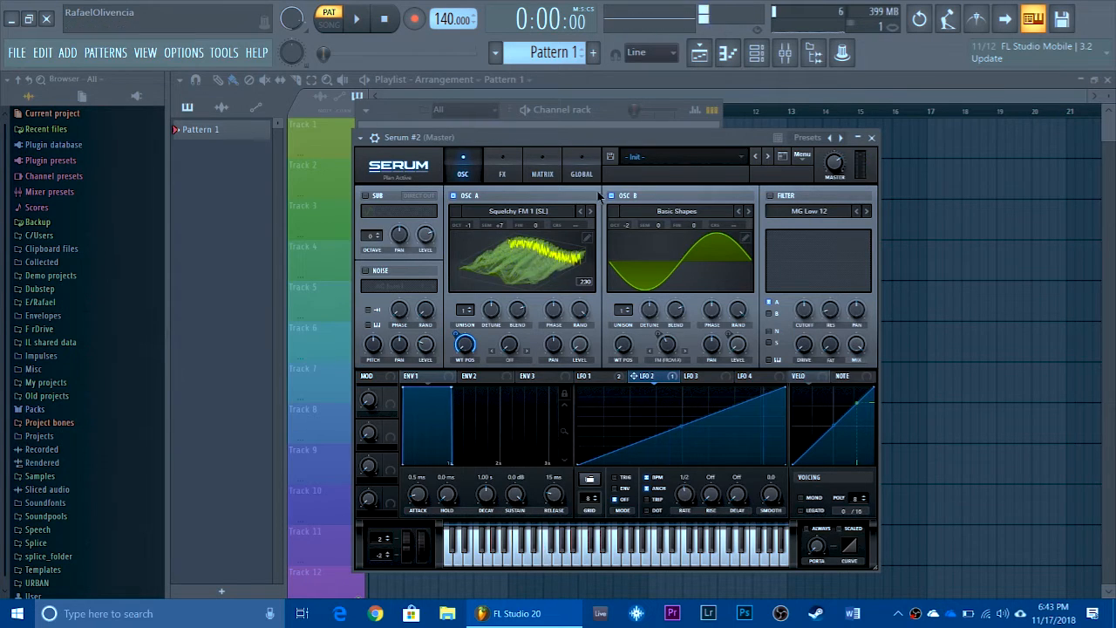
key(v)
drag(506, 240, 503, 253)
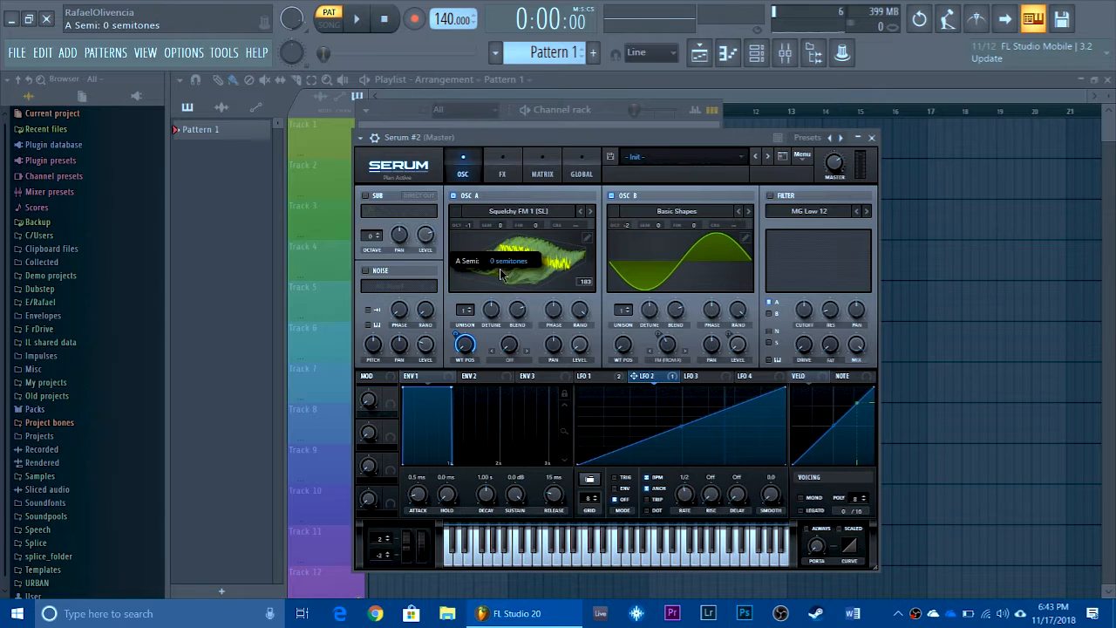
key(v)
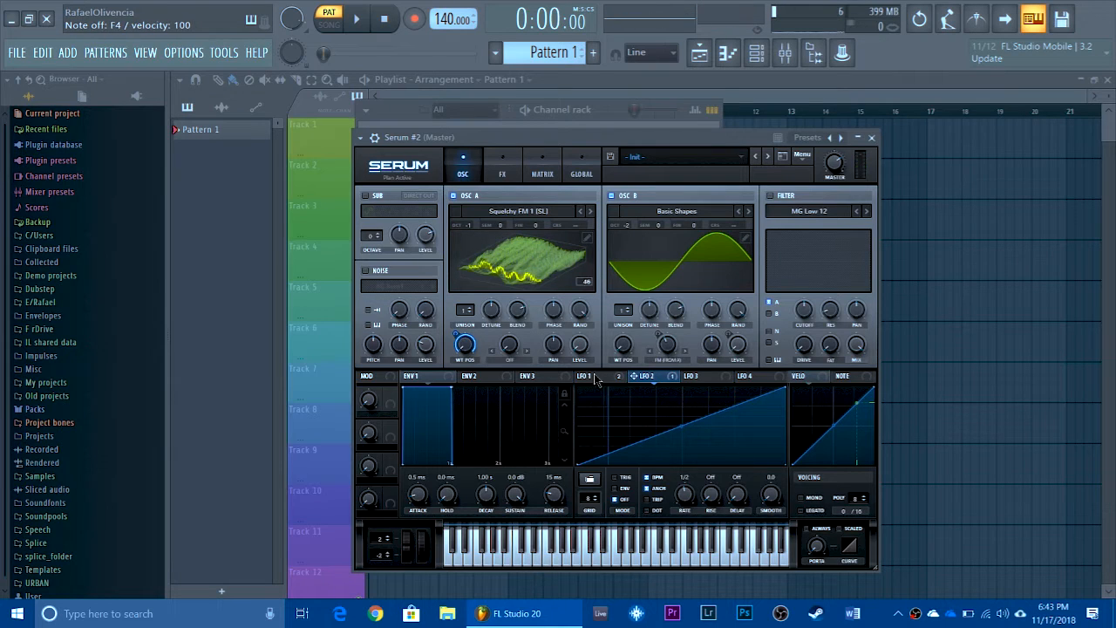
click(586, 376)
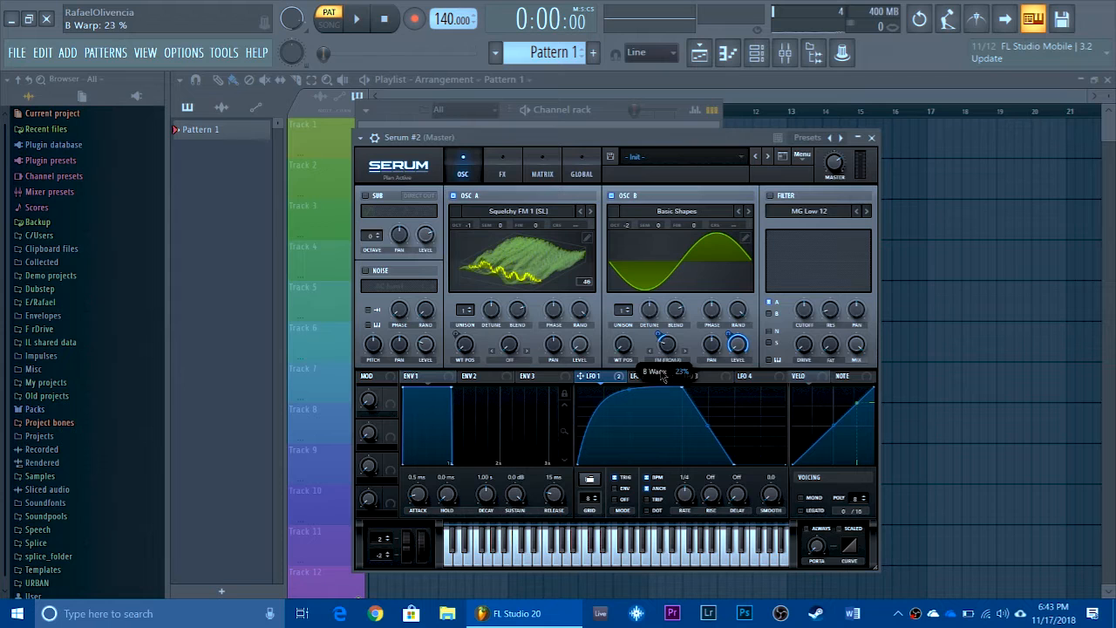
key(v)
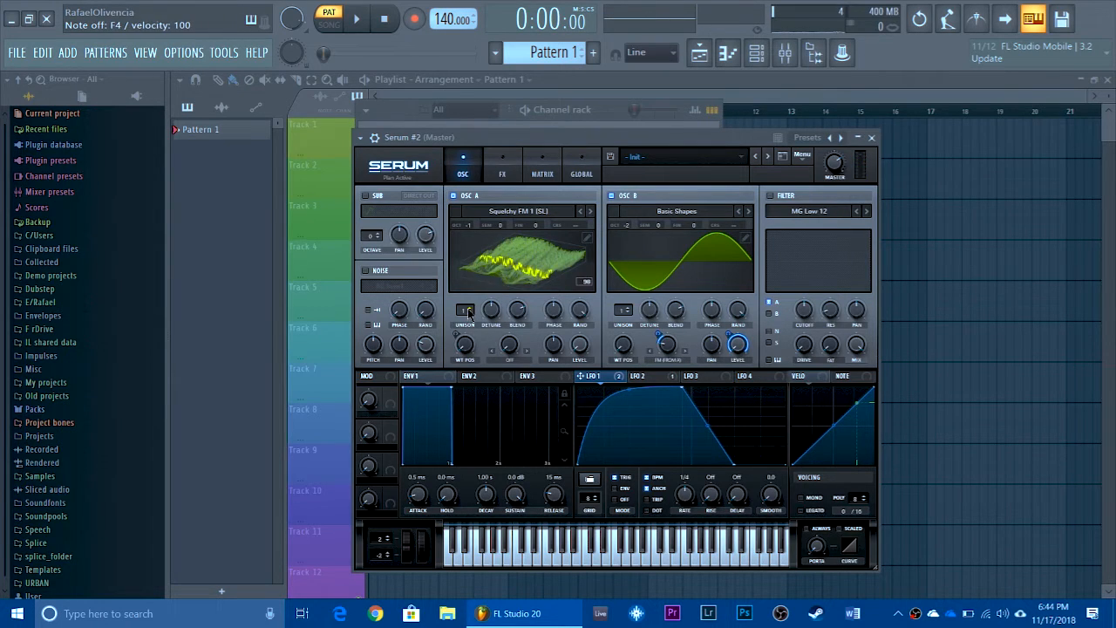
Give oscillators A and B three unison voices each and reduce their detune, with A's at about 0.11
drag(465, 311, 473, 296)
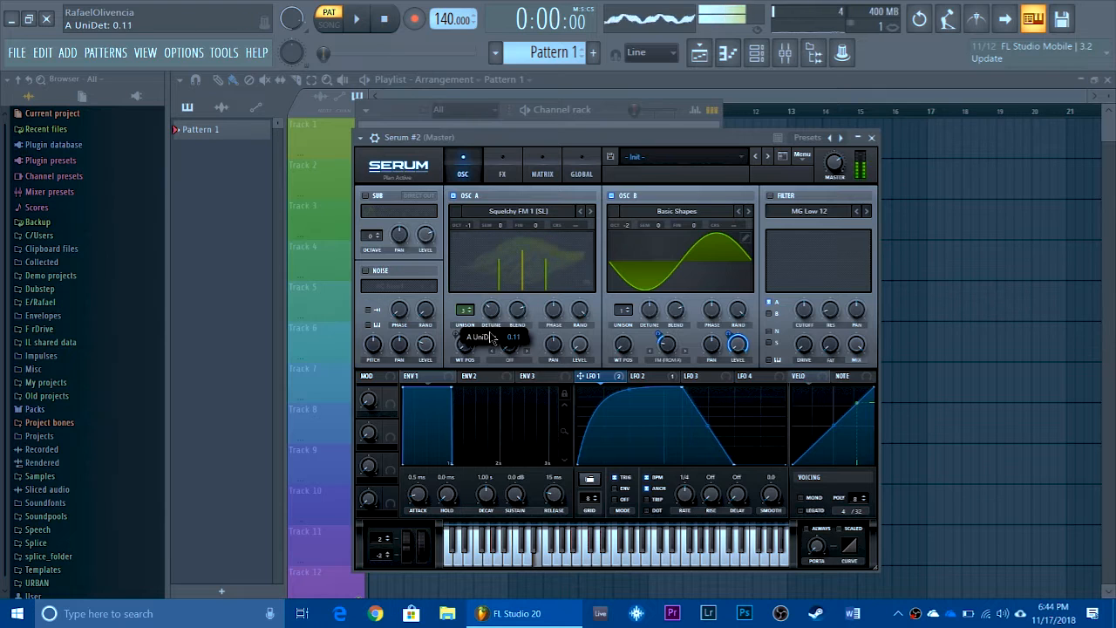
key(c)
drag(623, 310, 626, 298)
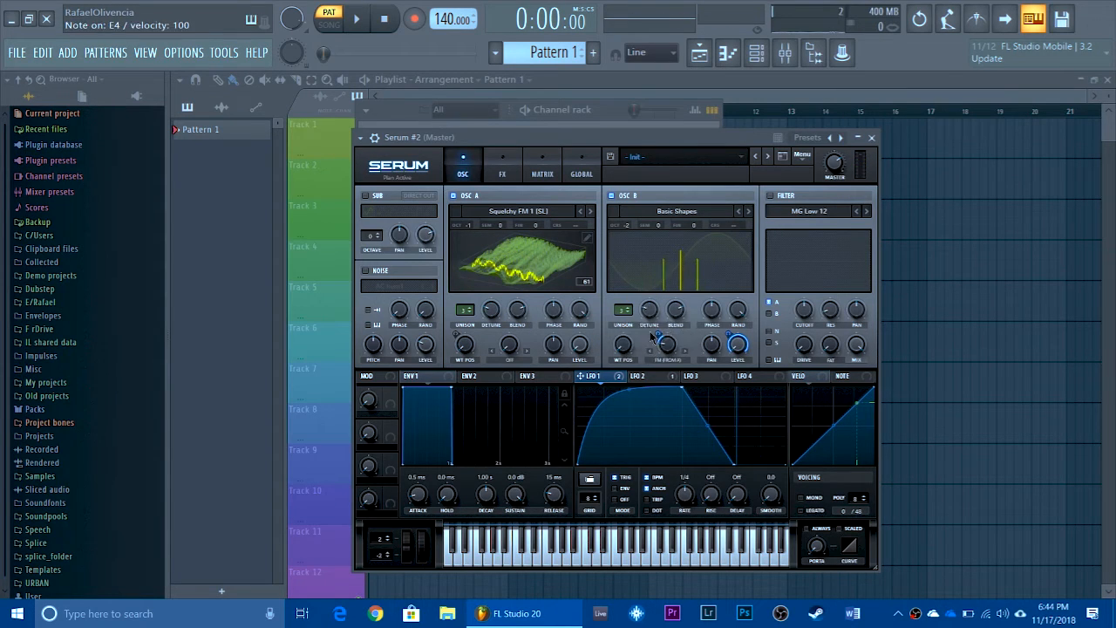
drag(592, 139, 592, 134)
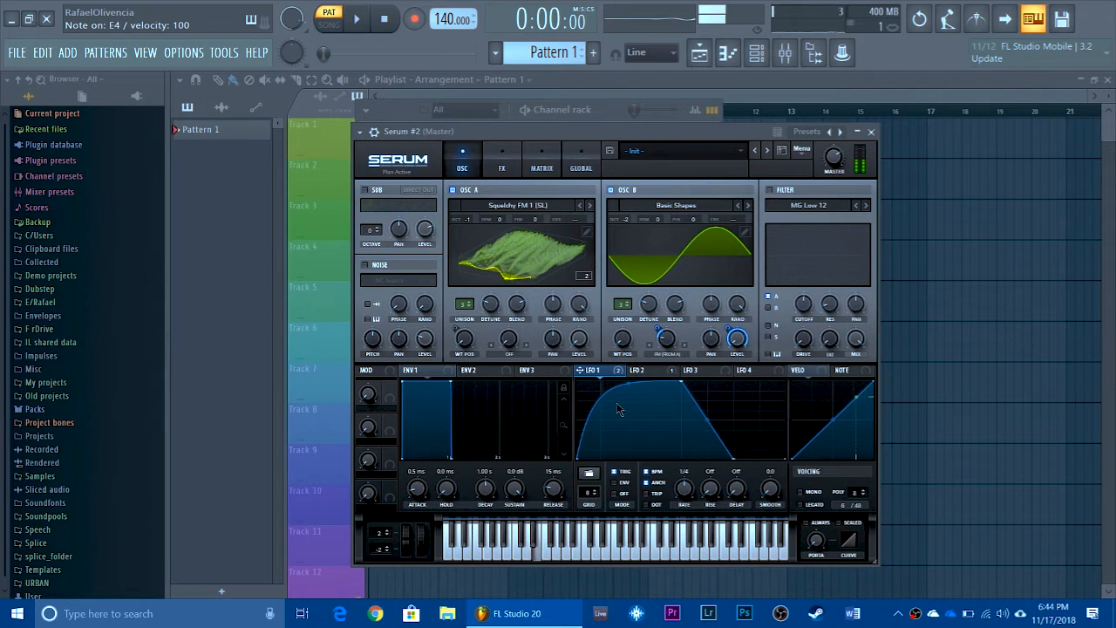
Switch LFO 2 to Trig mode, and enable the sub oscillator at octave -2 with Direct Out
click(647, 371)
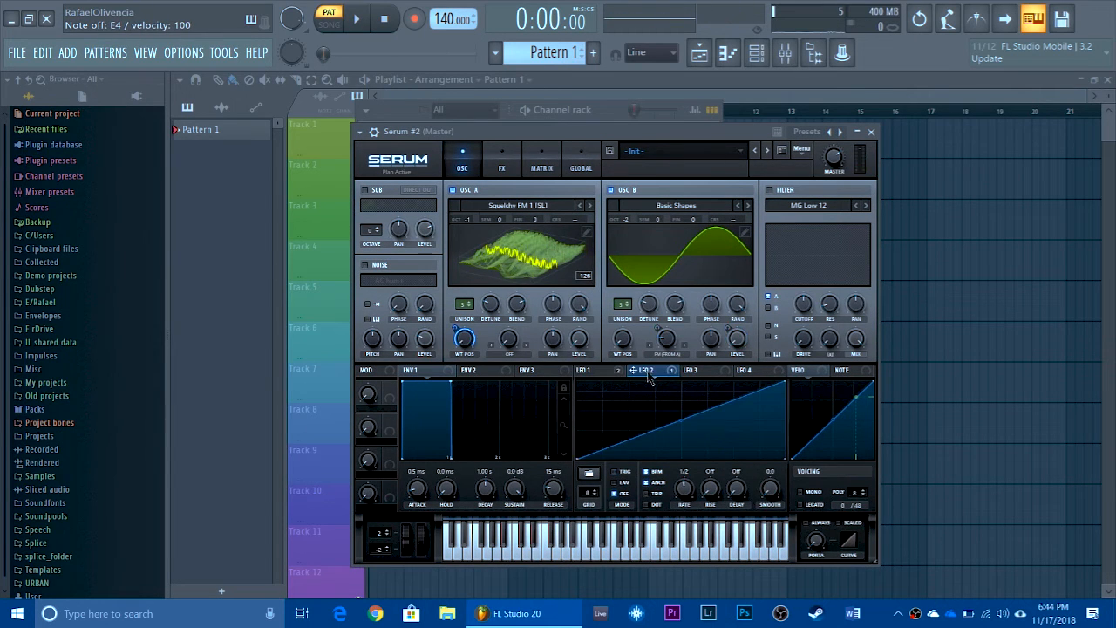
click(625, 472)
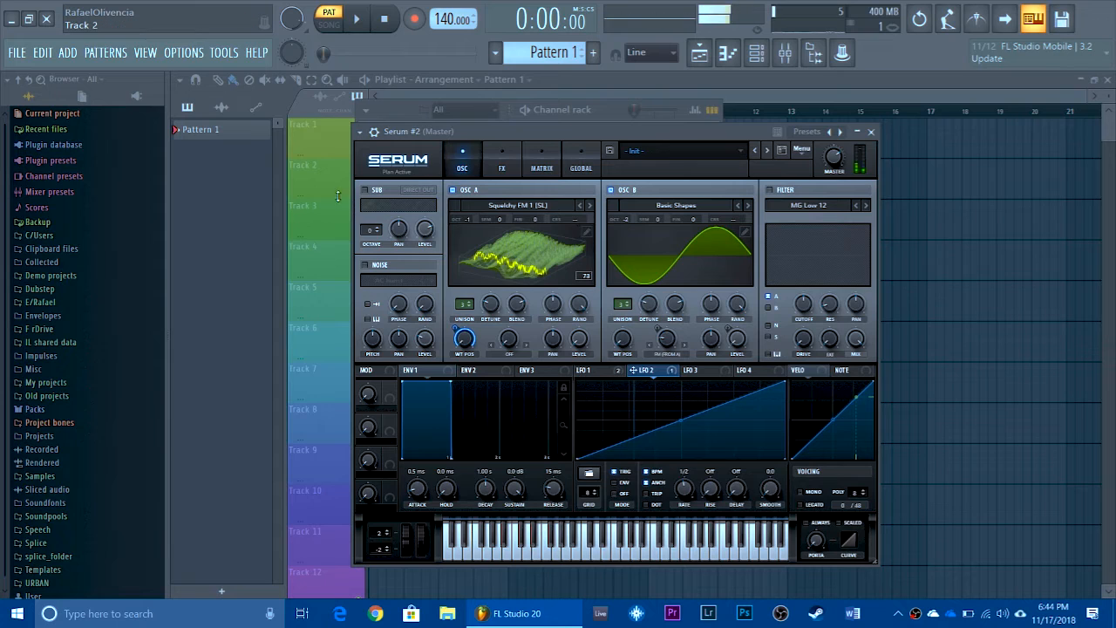
click(365, 189)
drag(369, 230, 418, 210)
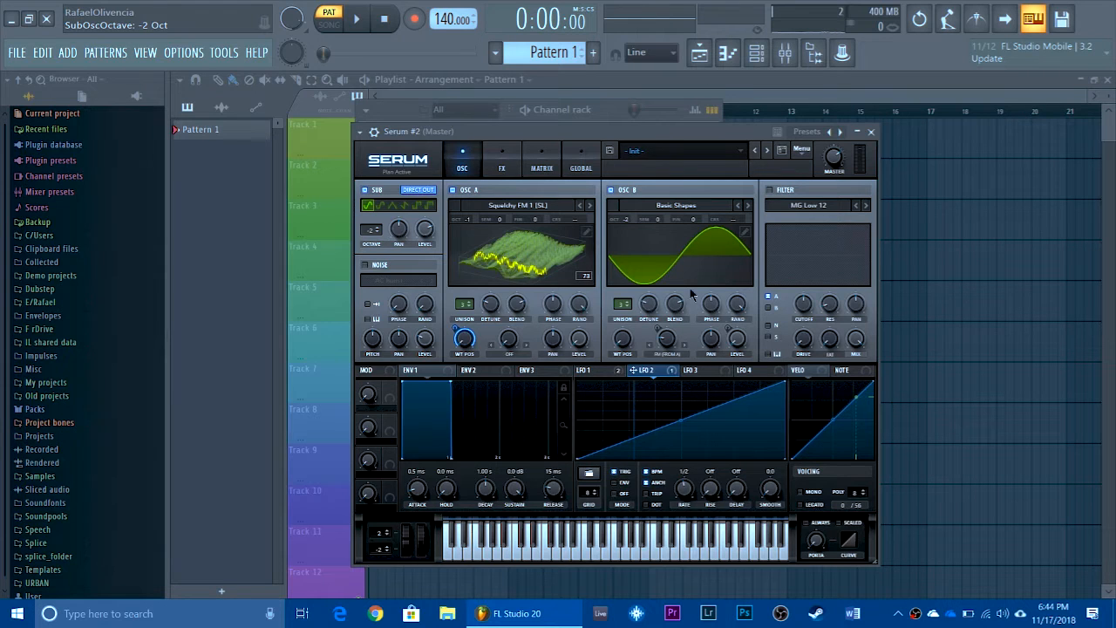
Audition oscillator A at octave 0 and return it to octave -1
drag(636, 131, 628, 127)
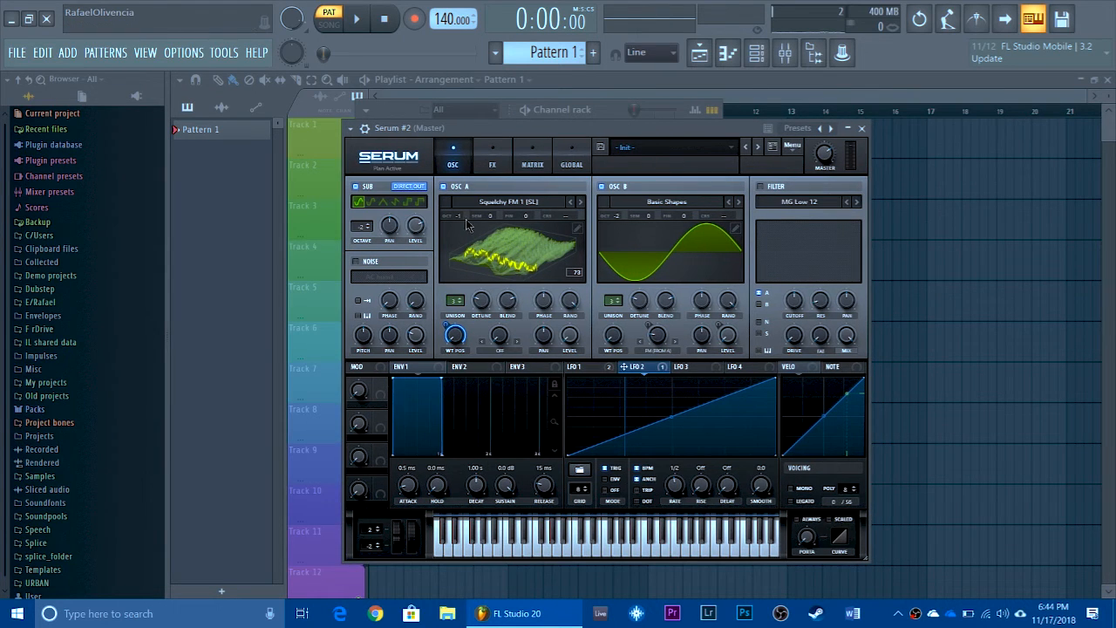
drag(465, 218, 467, 214)
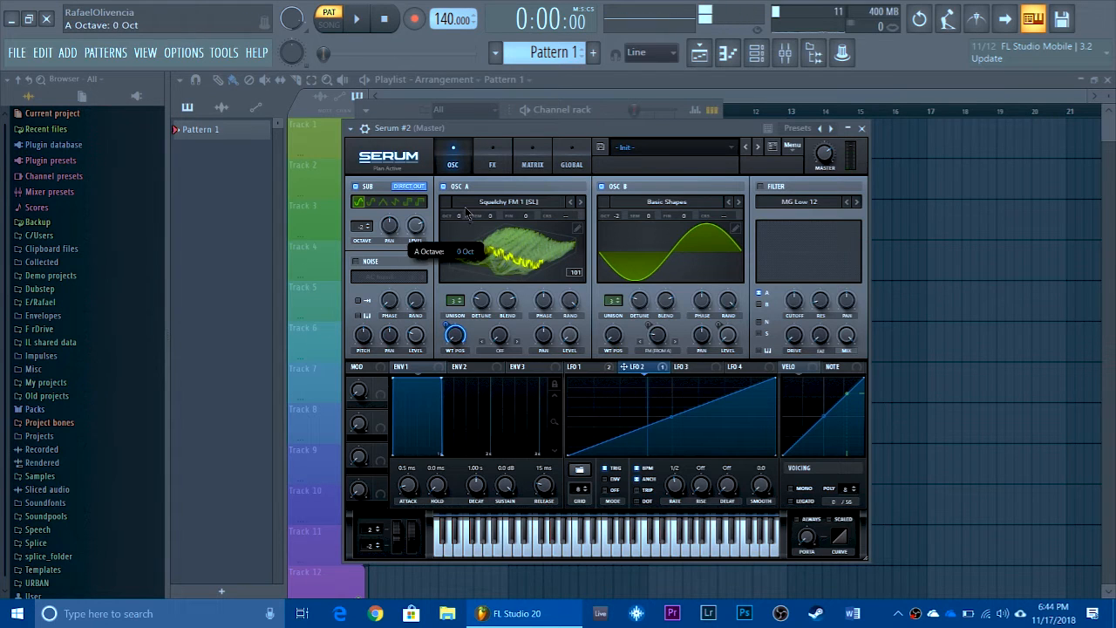
key(v)
drag(459, 216, 462, 250)
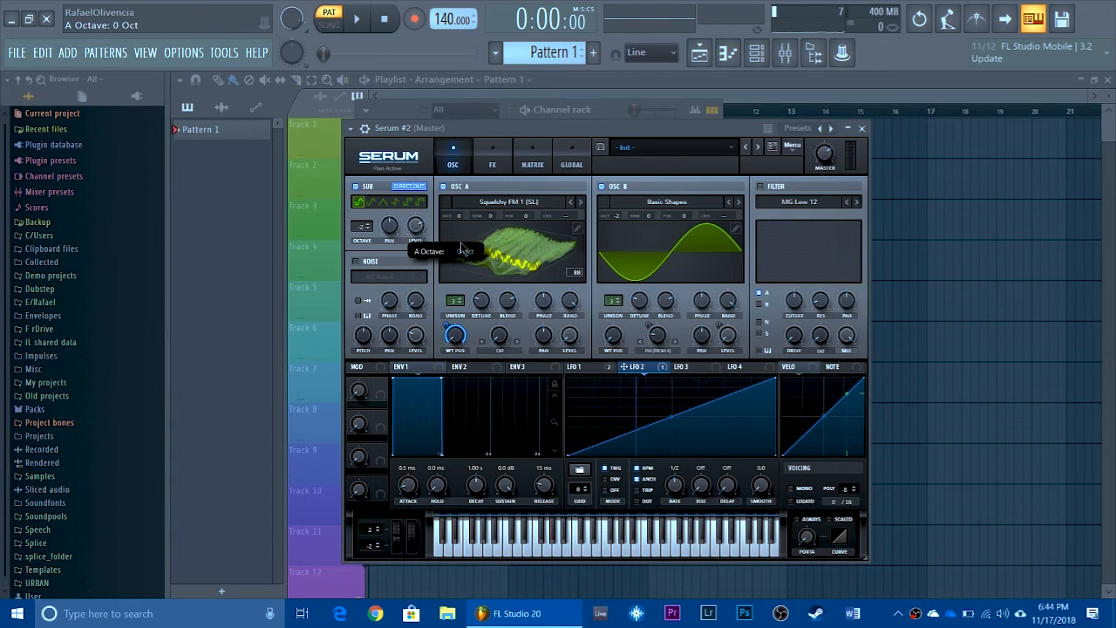
drag(534, 133, 562, 116)
key(v)
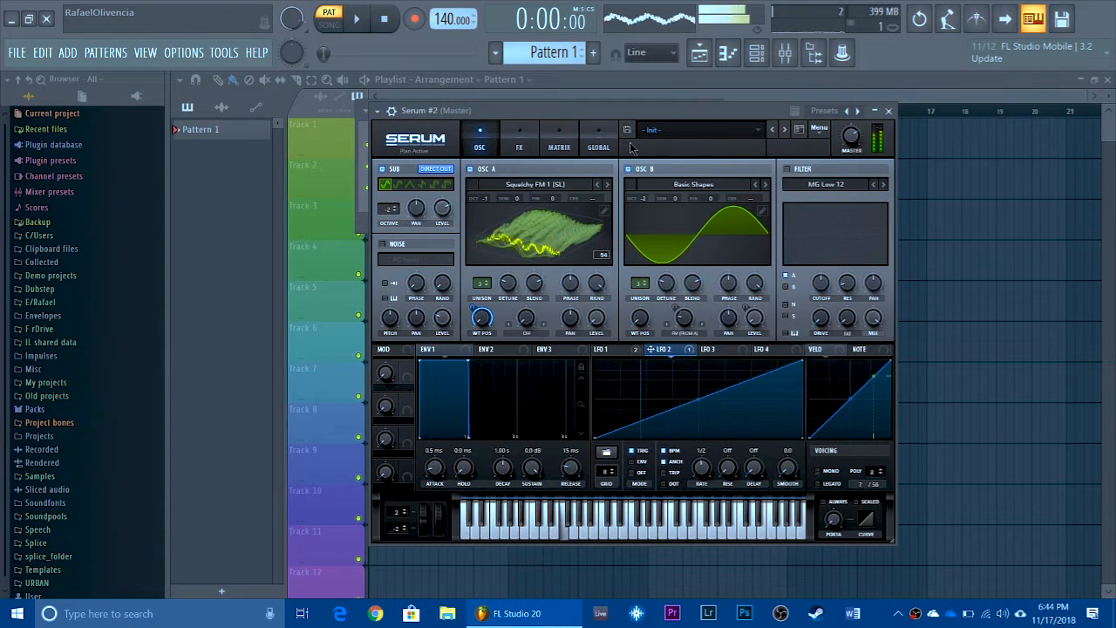
Enable an HP 12 filter on oscillators A and B, lower its cutoff, and modulate the cutoff with LFO 1
click(788, 169)
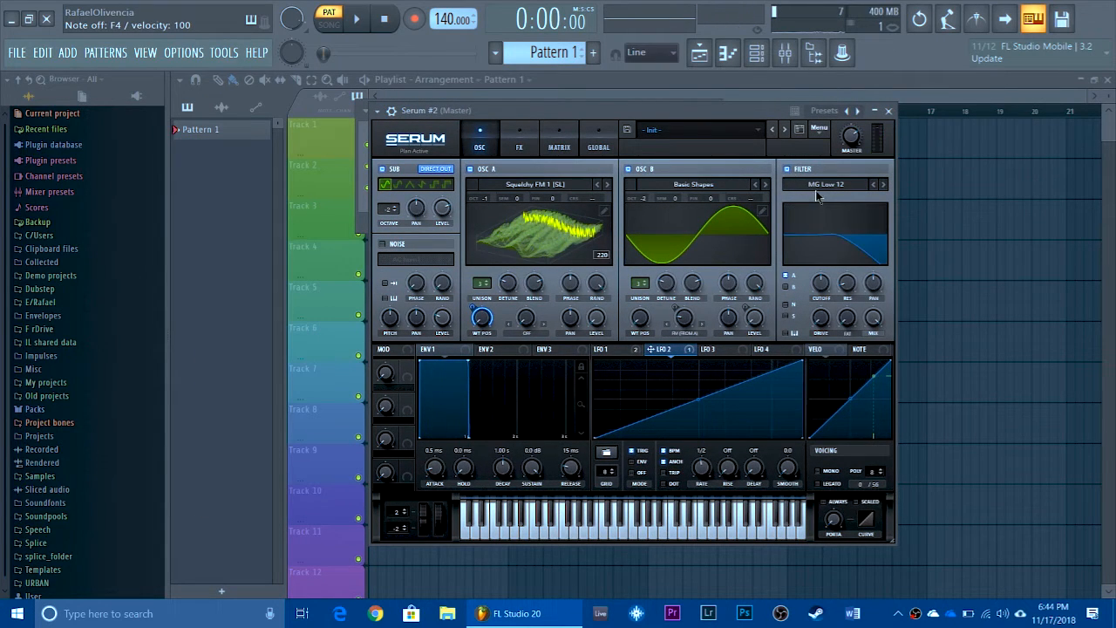
click(826, 184)
mouse_move(829, 214)
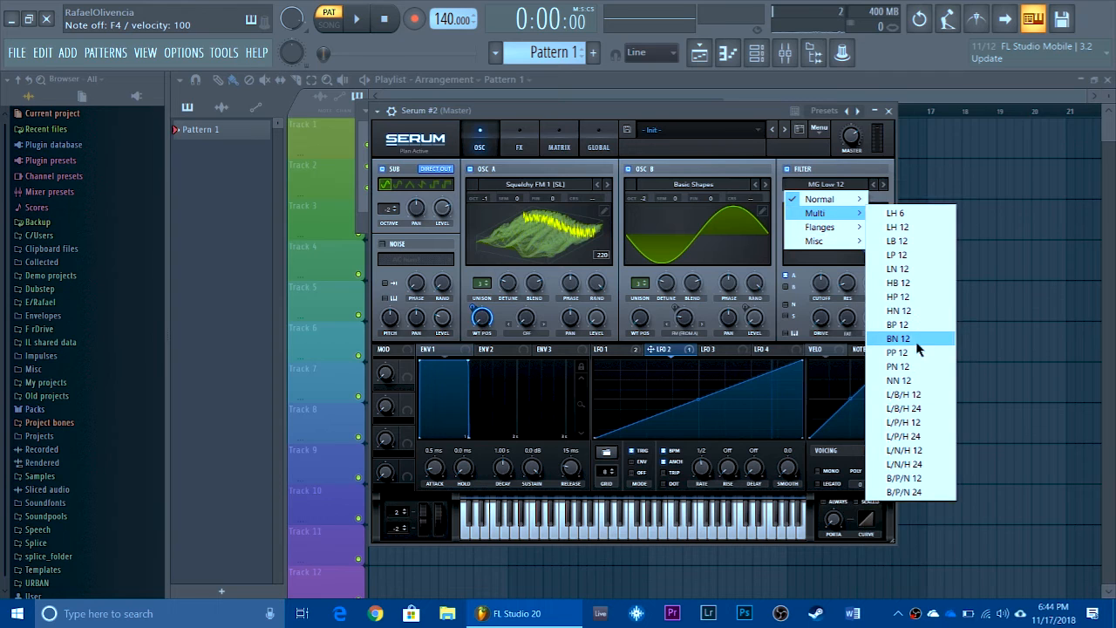
click(898, 297)
drag(833, 290, 819, 324)
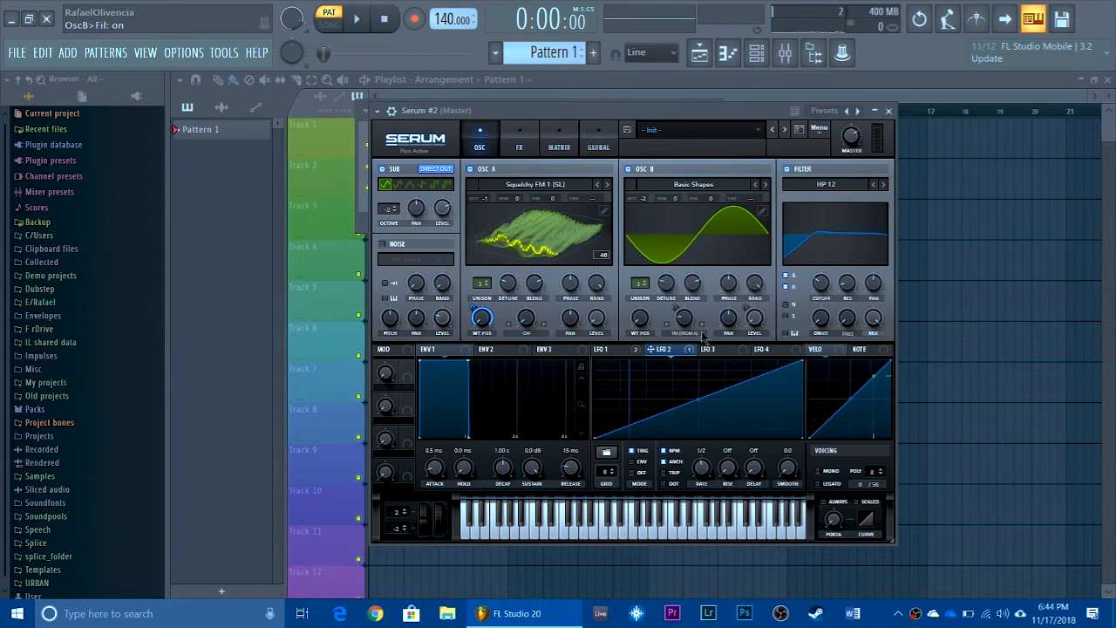
click(635, 350)
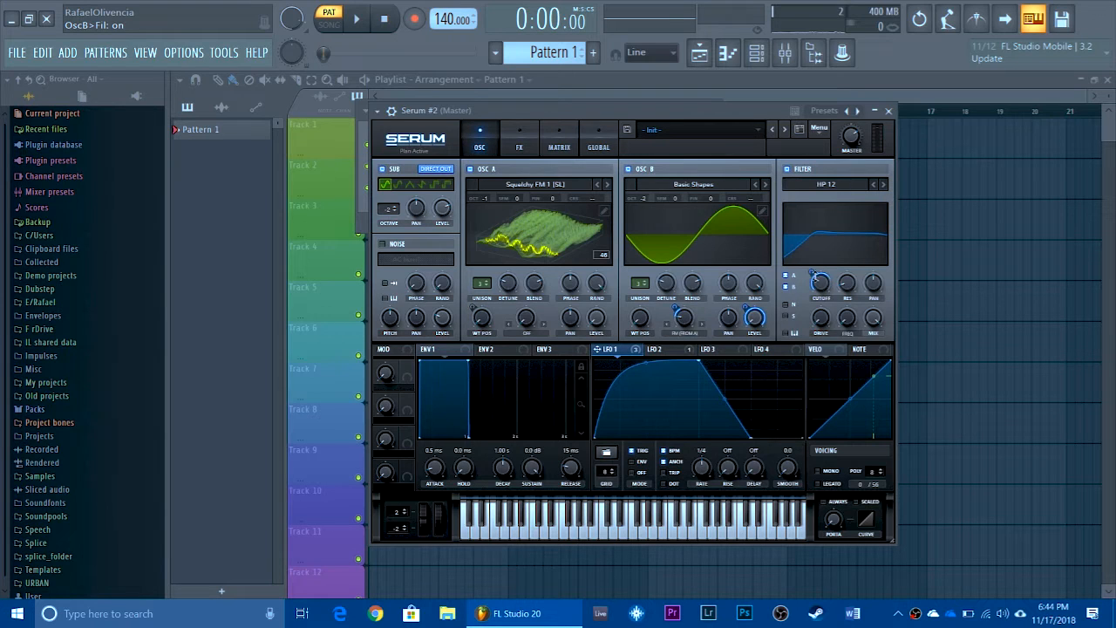
drag(814, 275, 866, 244)
Play test notes, set the filter's second frequency to about 79%, and modulate it with LFO 1 by about -36
key(v)
key(v)
key(v)
key(v)
key(v)
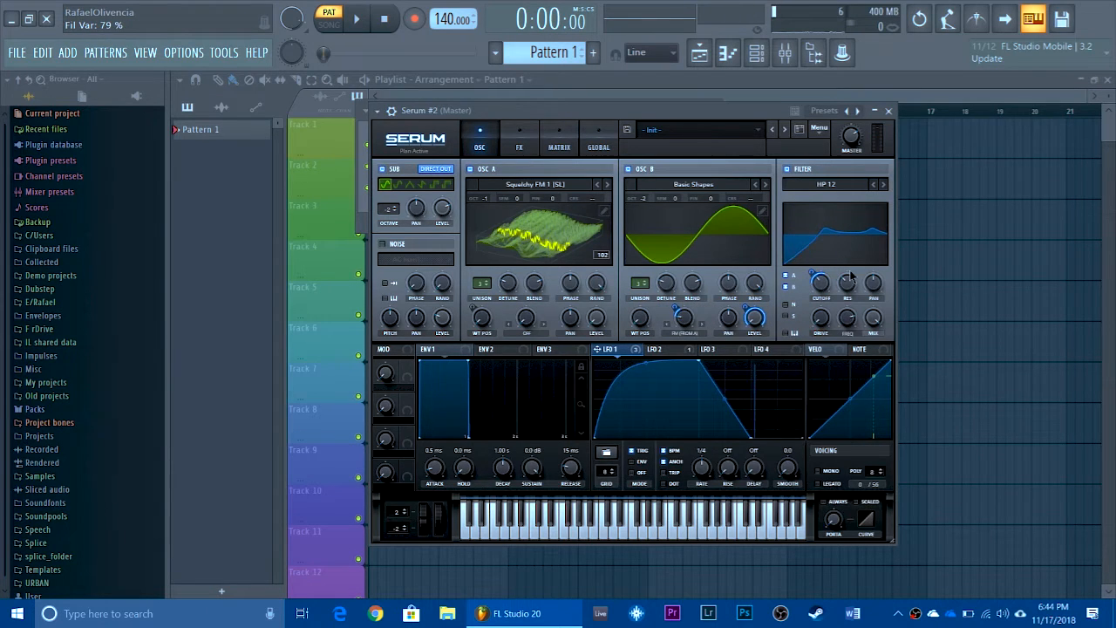
key(v)
drag(608, 350, 843, 342)
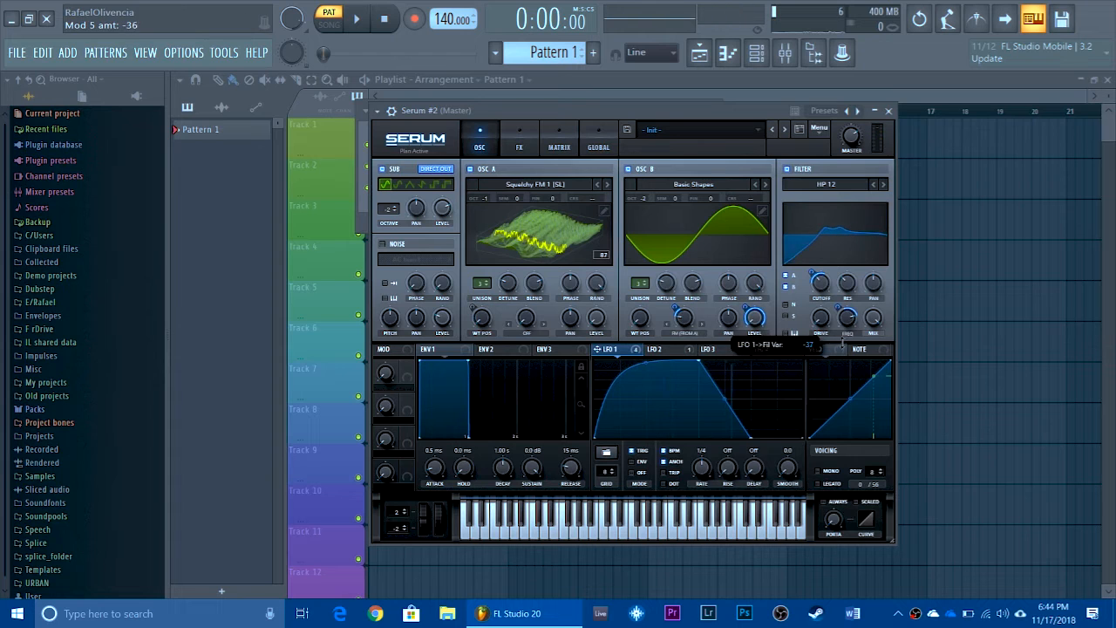
Add a compressor effect in multiband mode and audition the bass with test notes
key(v)
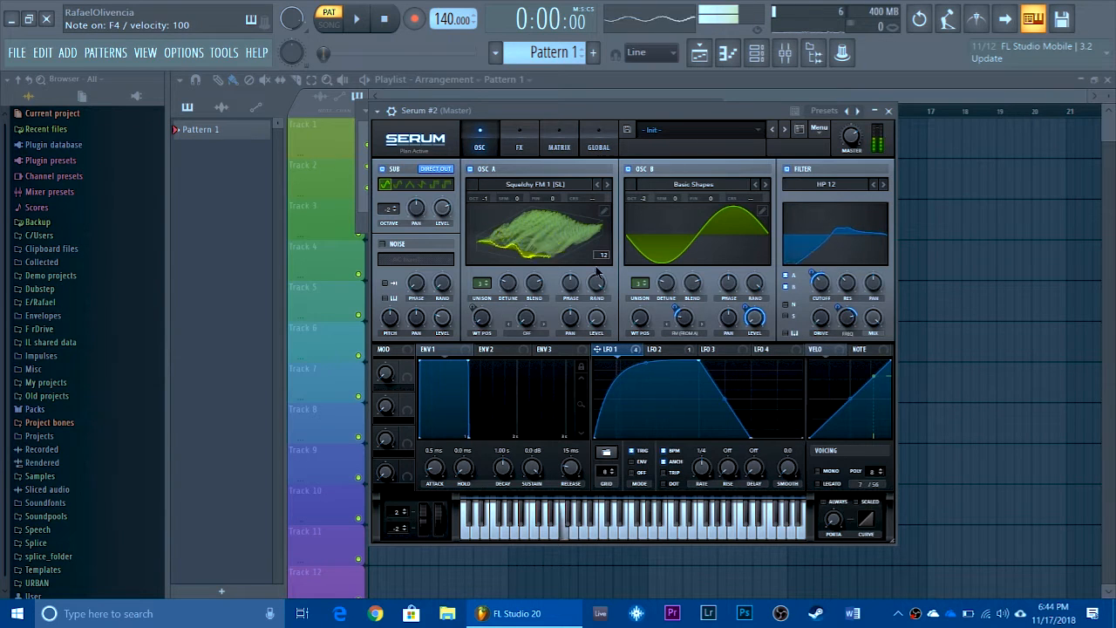
click(508, 155)
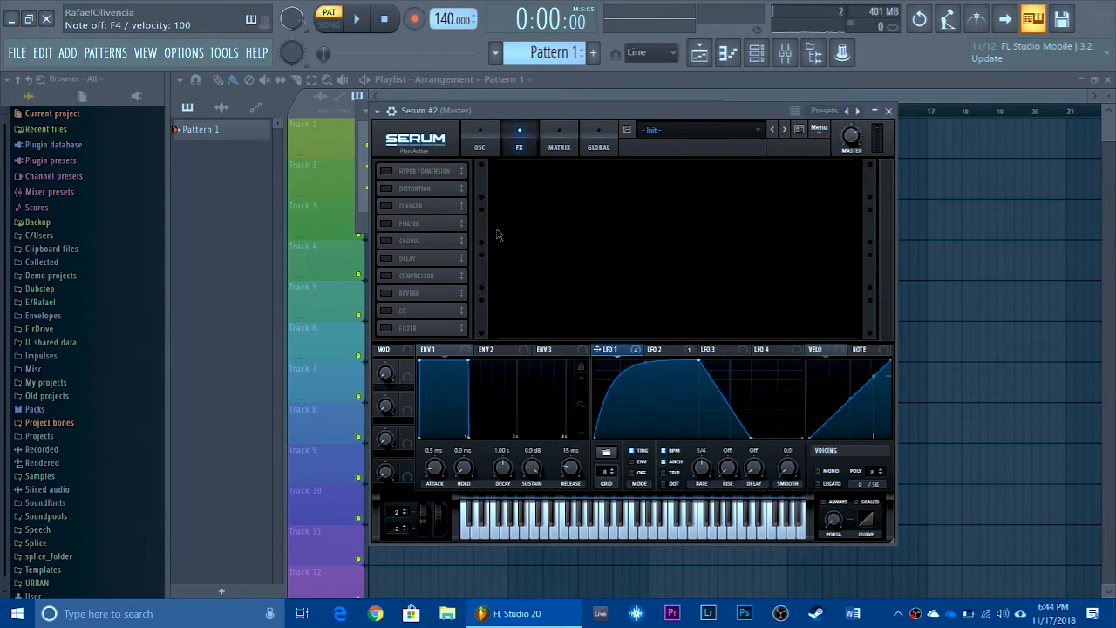
click(385, 275)
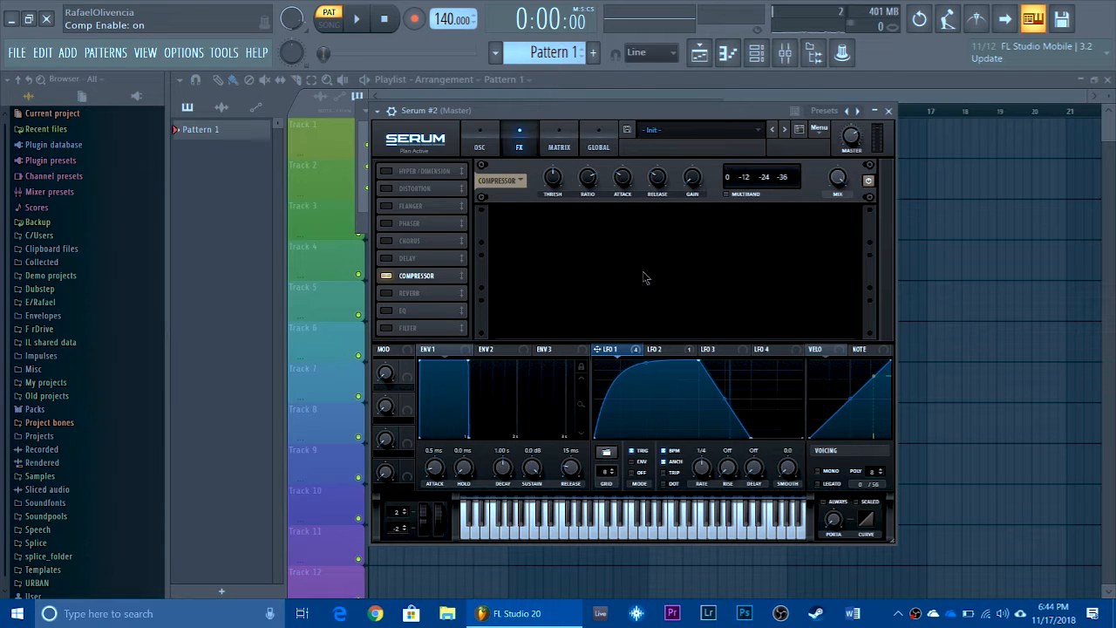
key(v)
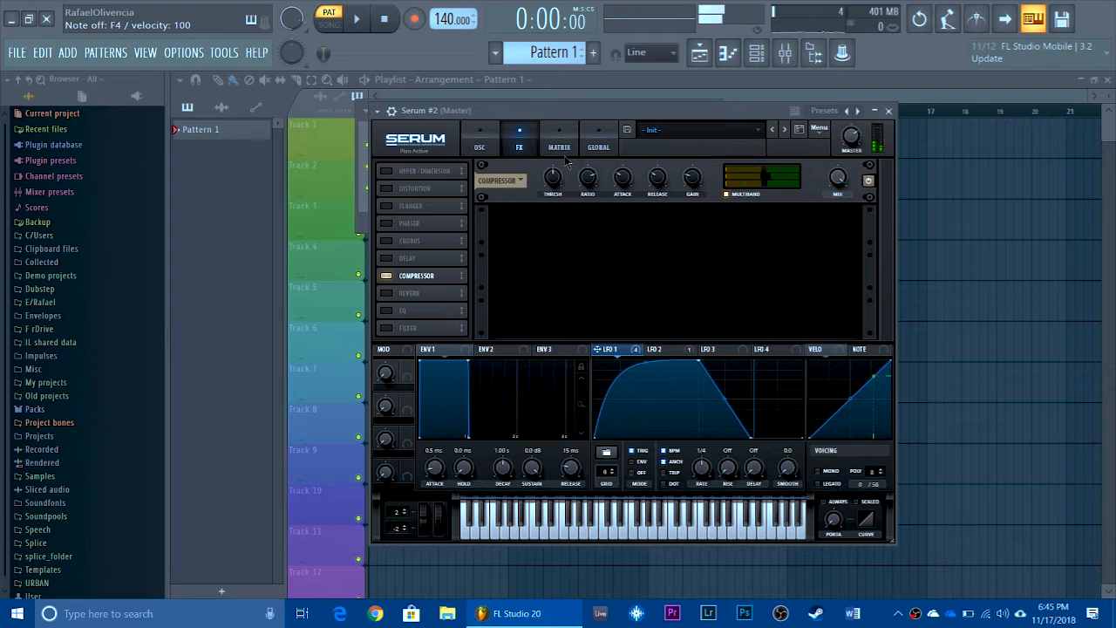
Enable Hyper/Dimension, set the Hyper mix to 0%, and modulate that mix with LFO 1 by about 39
click(386, 171)
drag(692, 193, 652, 324)
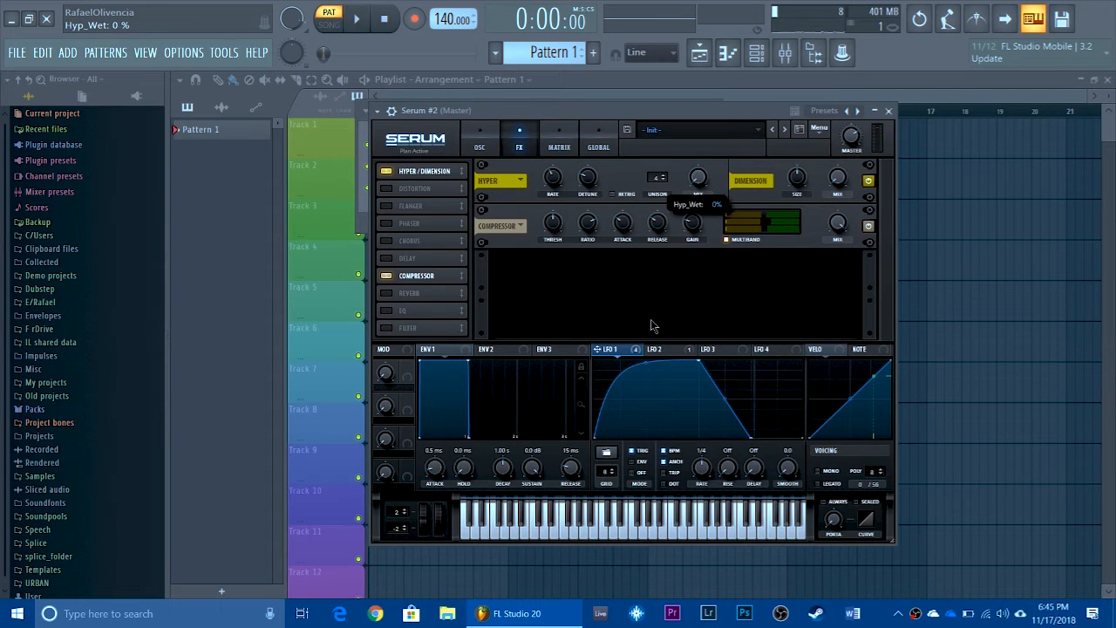
drag(689, 170, 693, 206)
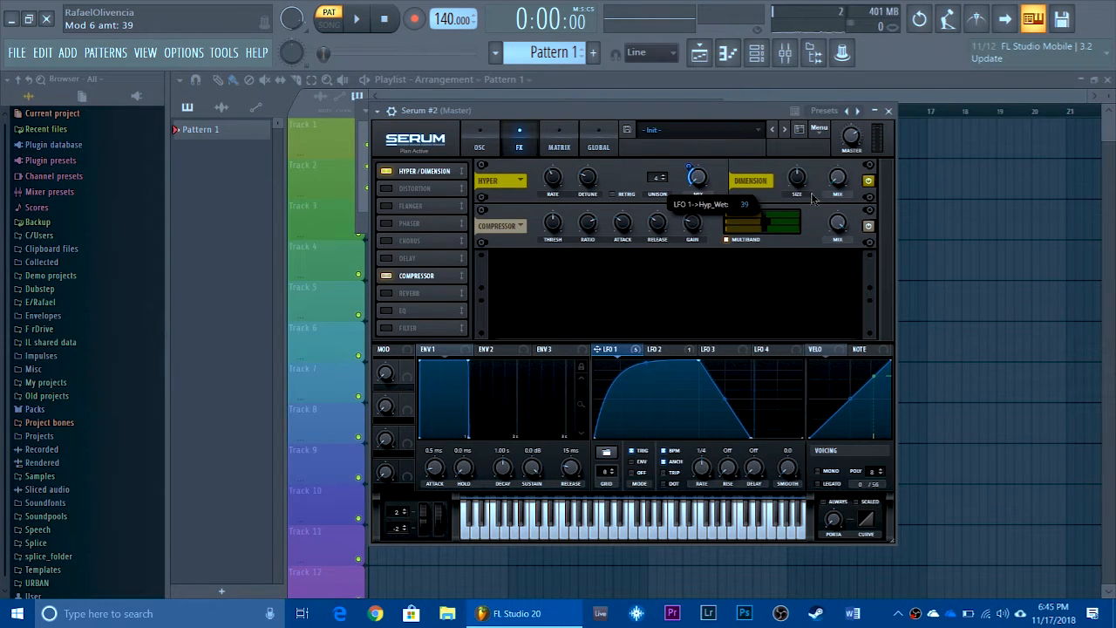
Set the Dimension mix to about 34%, audition its size at 75%, and lower the size to about 4%
drag(811, 199, 793, 238)
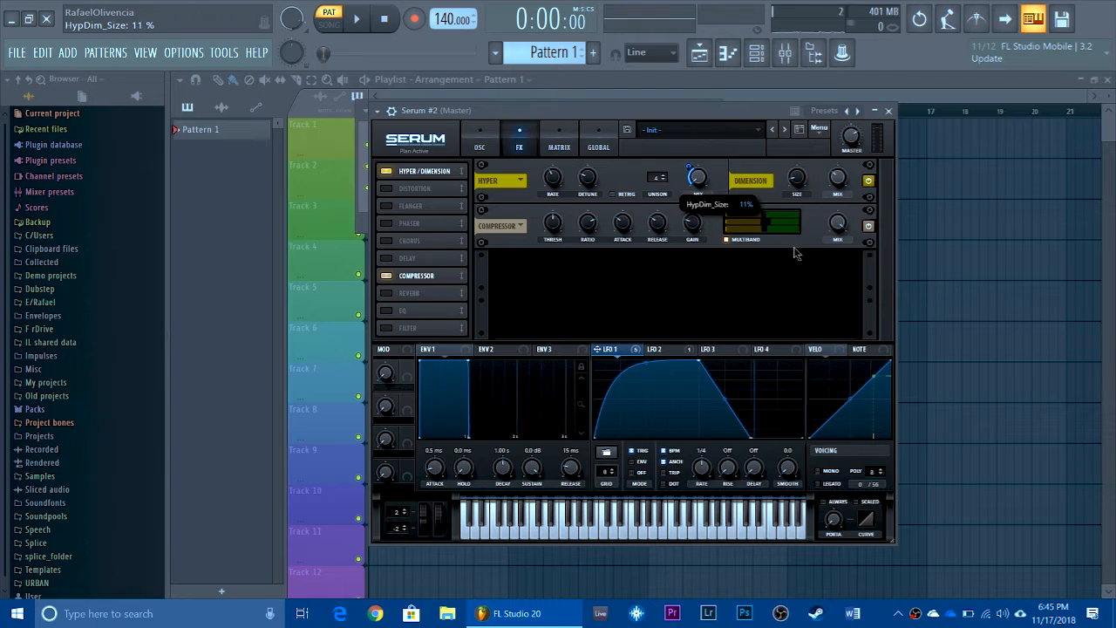
click(835, 180)
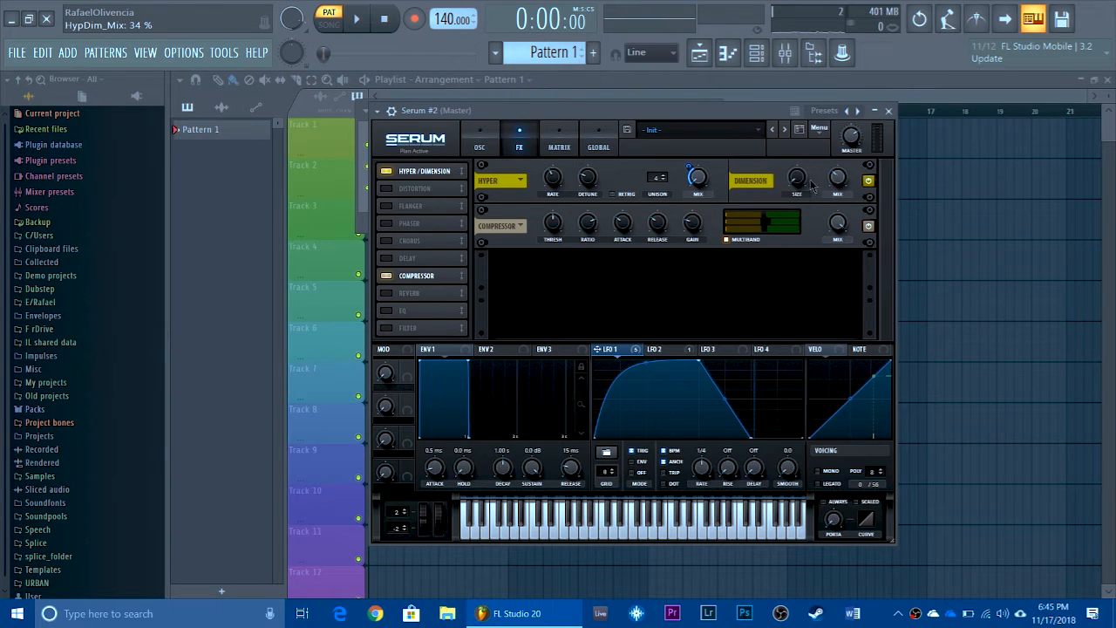
click(796, 181)
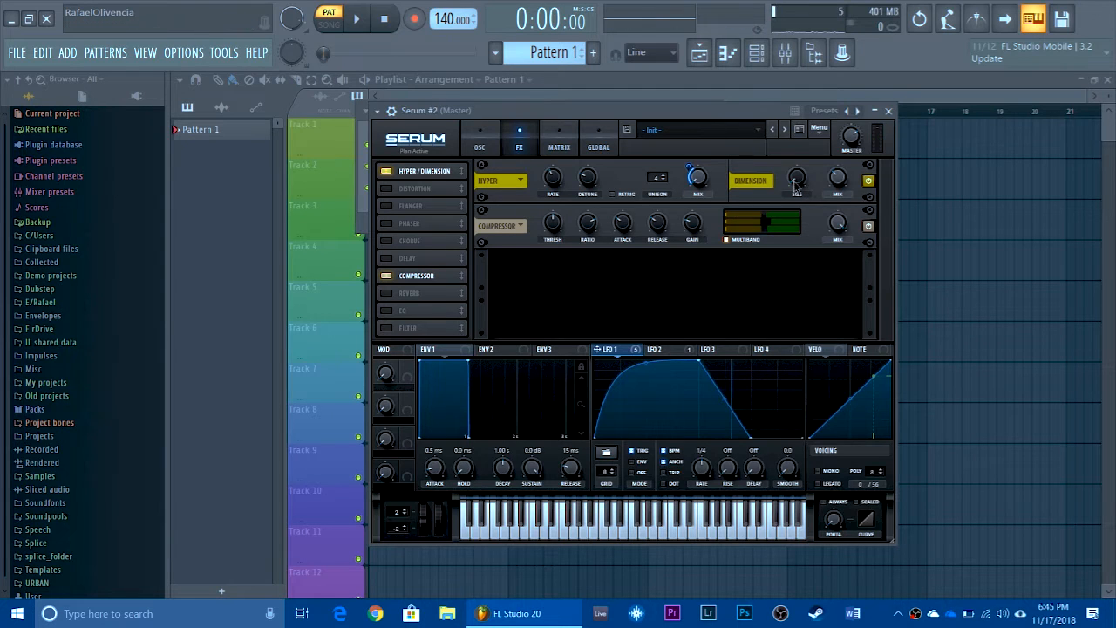
drag(801, 180, 806, 133)
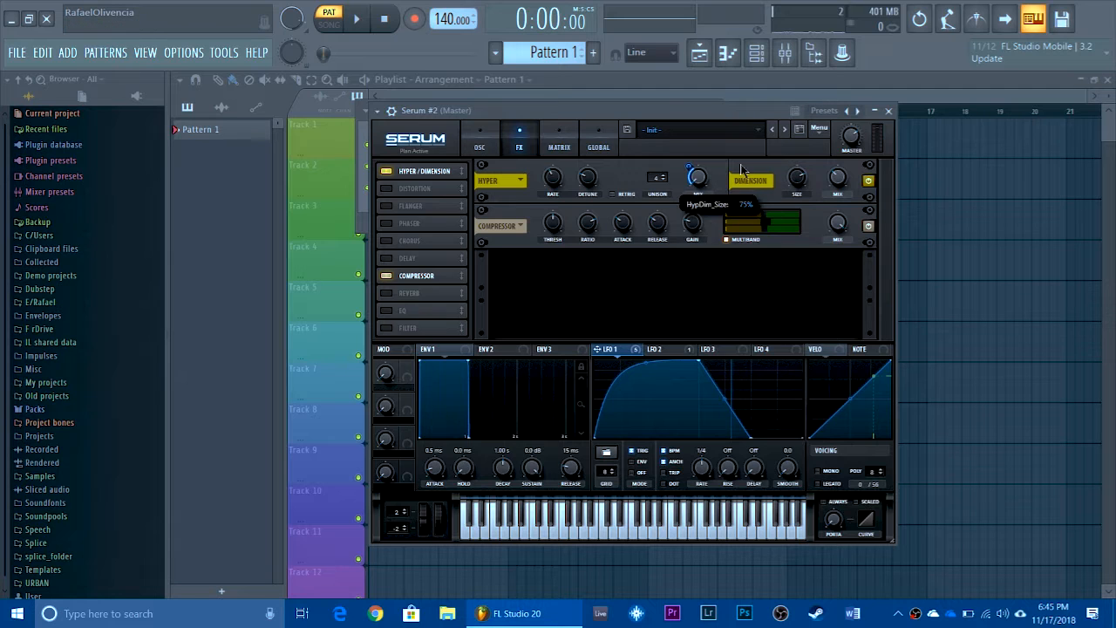
key(v)
key(v)
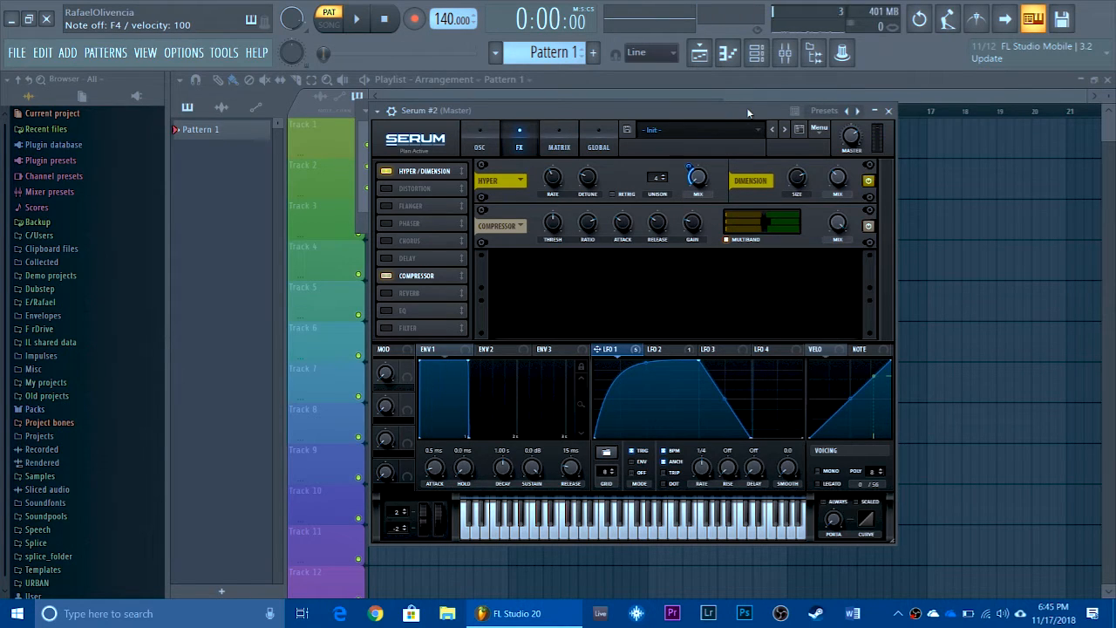
drag(799, 179, 779, 311)
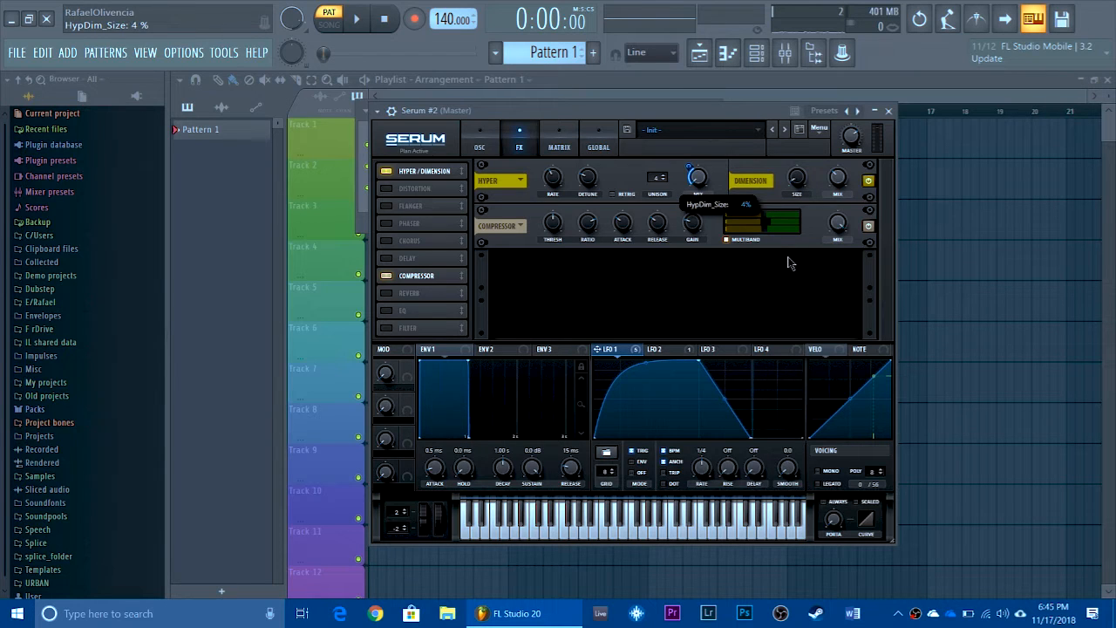
Play a test note, reduce the sub oscillator's level to 0%, and modulate that level with LFO 1
key(v)
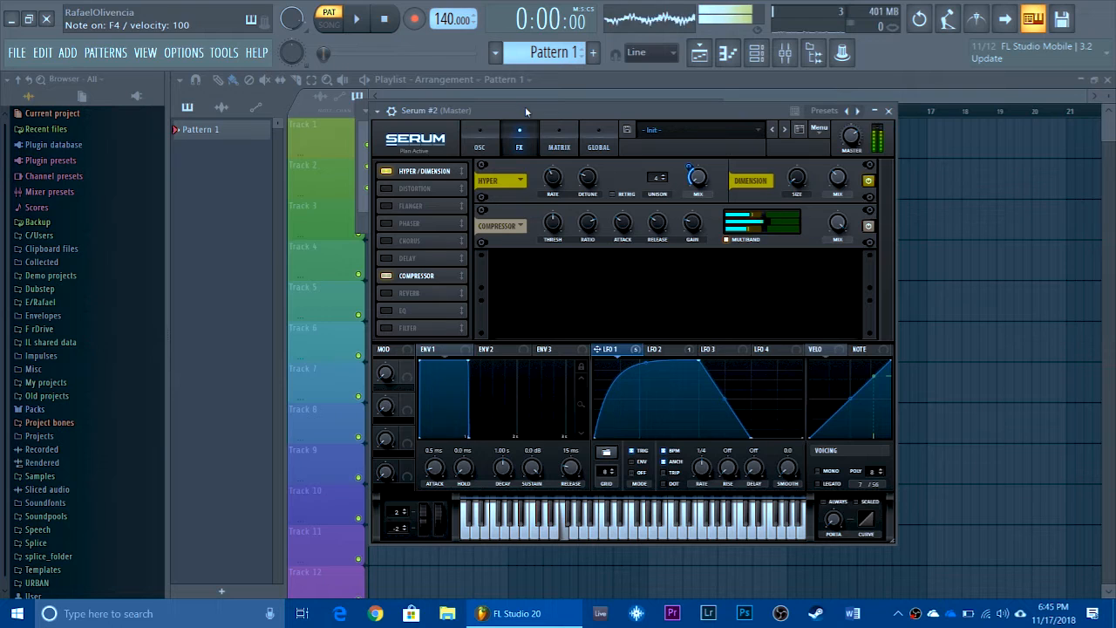
click(480, 147)
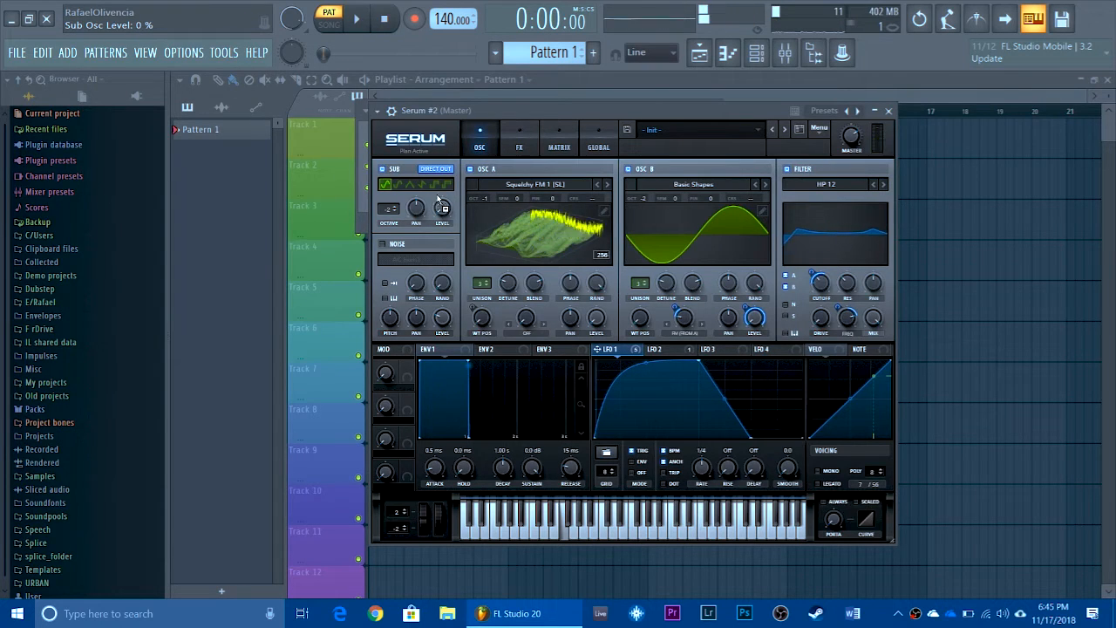
click(520, 147)
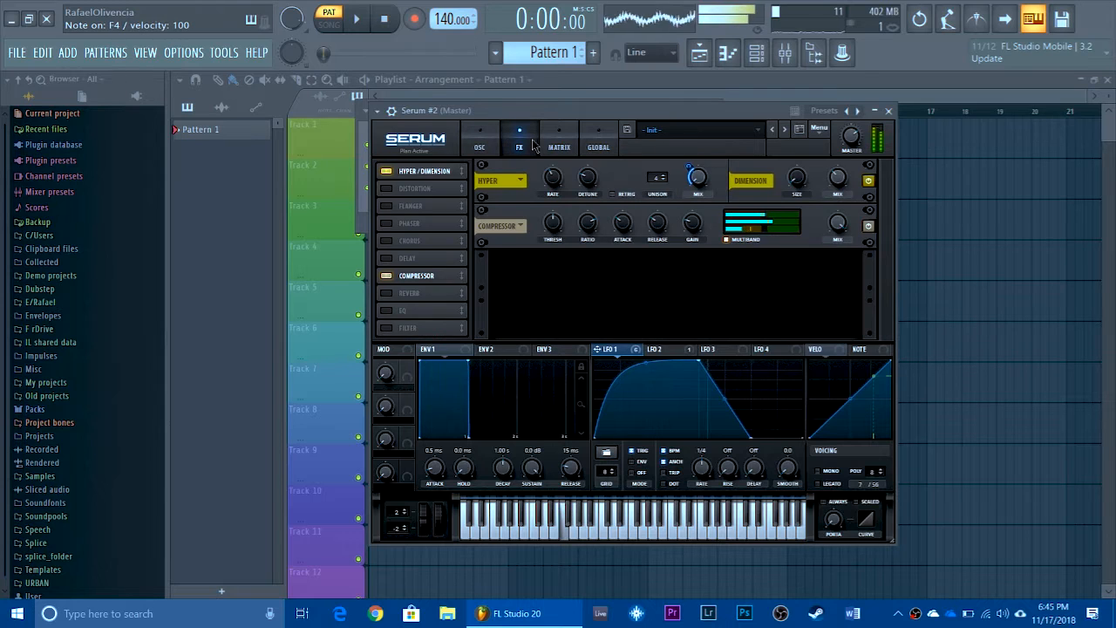
Enable the Tube distortion, raise its drive, and set its mix to about 64%
click(386, 190)
drag(756, 223, 779, 174)
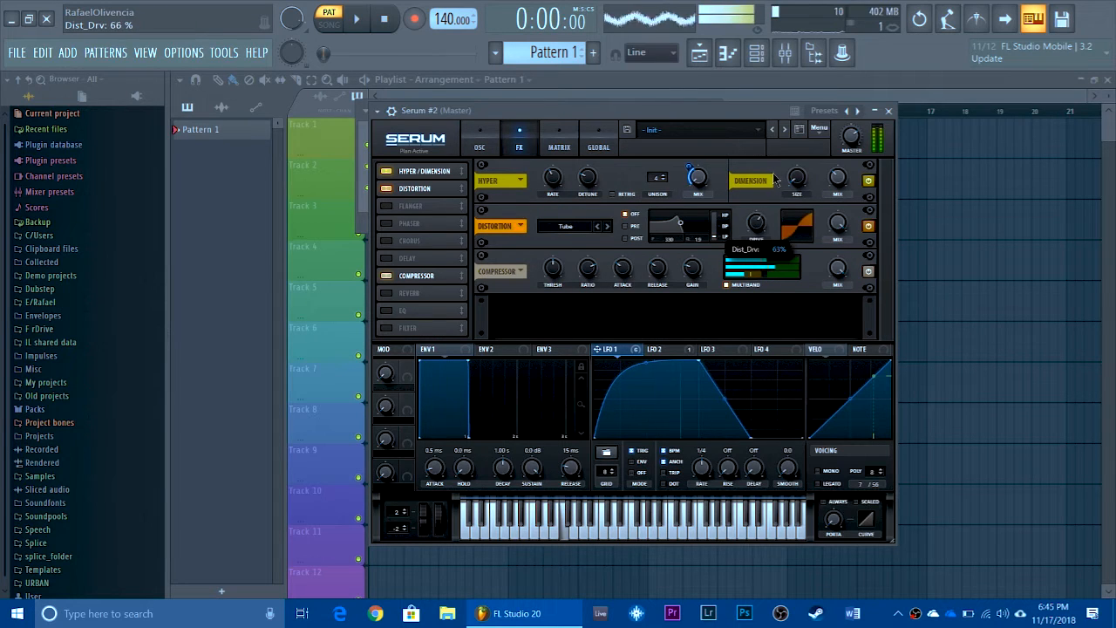
drag(756, 223, 756, 233)
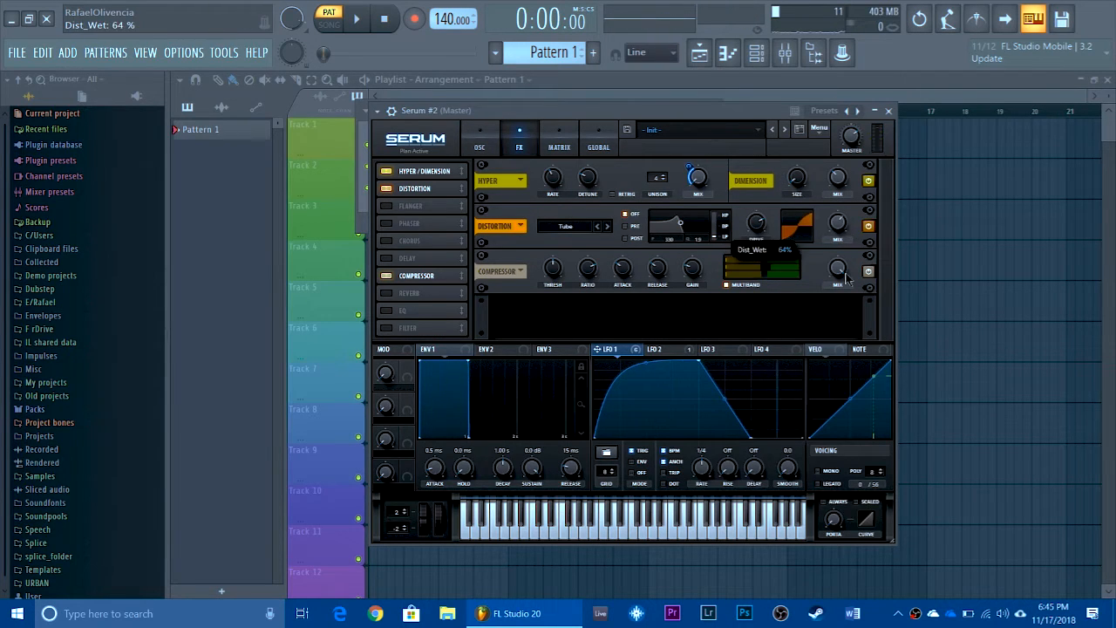
Set oscillator A's warp mode to Sync (No Window) and switch its wavetable display to the 2D view
click(480, 146)
click(532, 333)
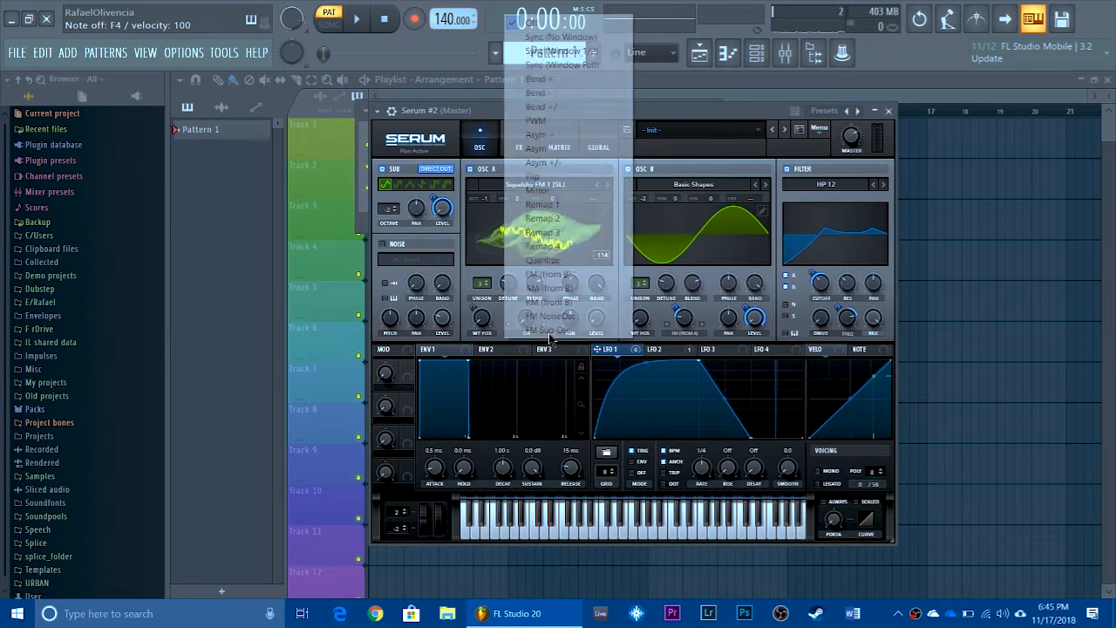
click(567, 40)
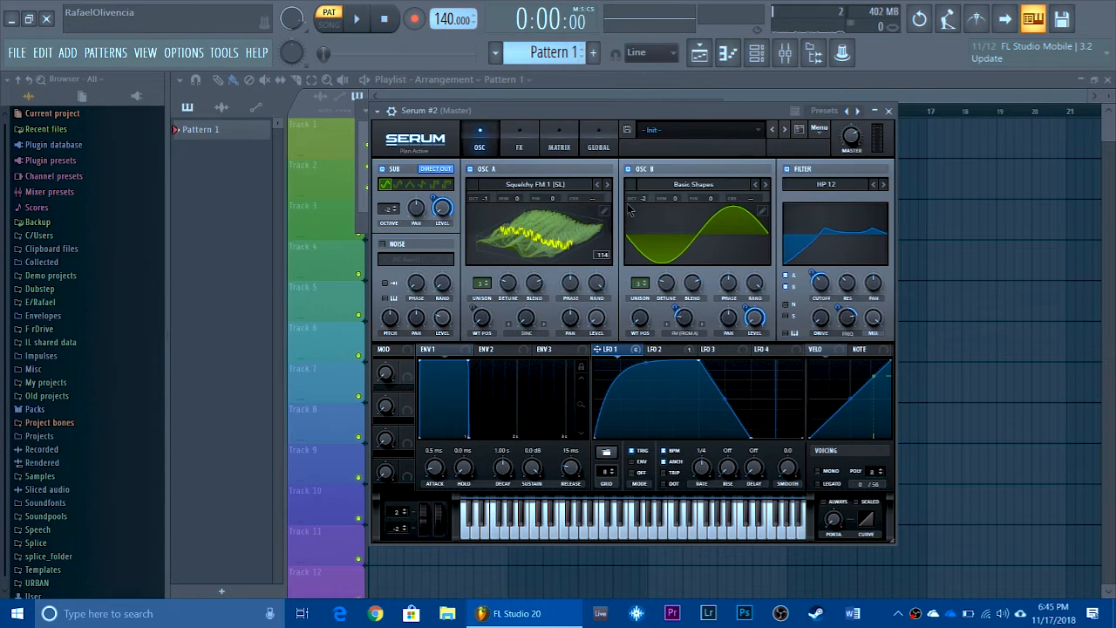
click(527, 225)
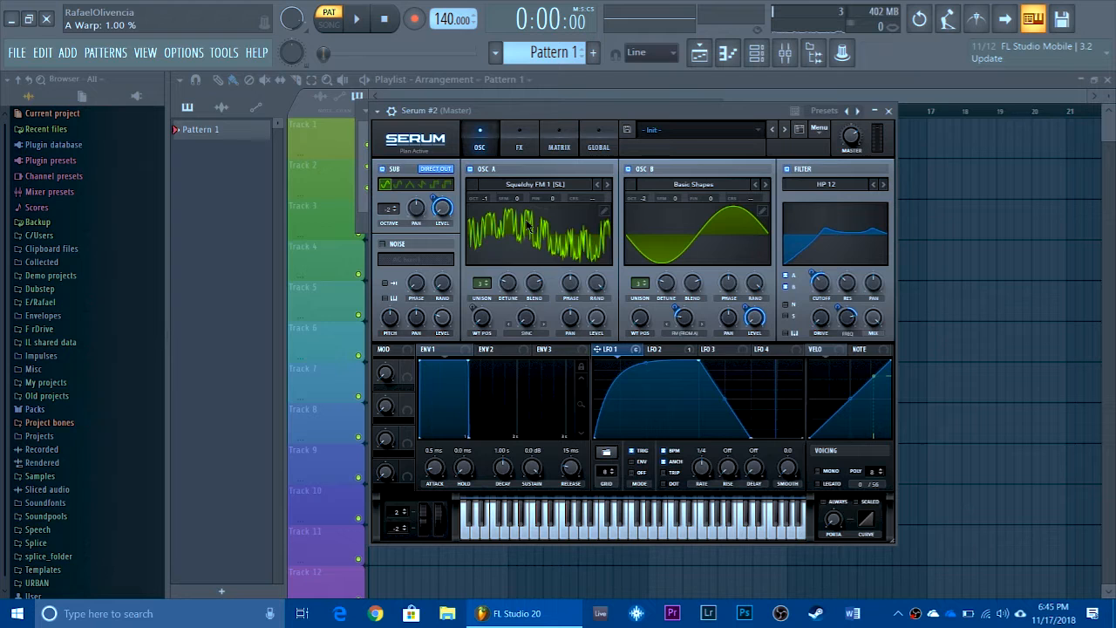
Modulate oscillator A's warp amount with LFO 1, reduce the modulation depth, and audition it with test notes
click(519, 310)
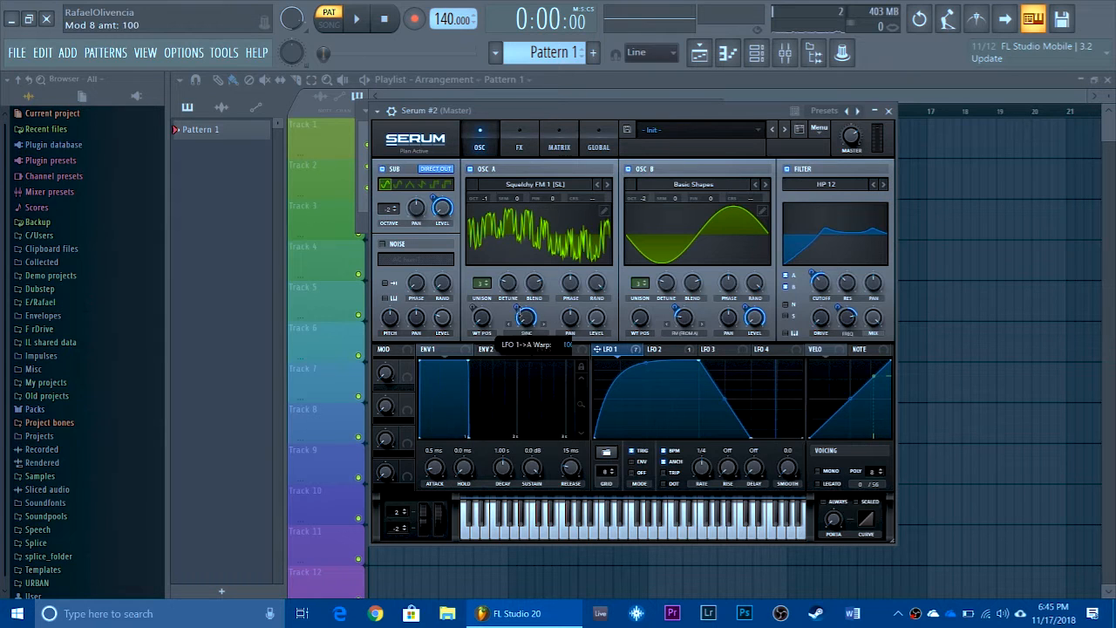
drag(526, 355, 526, 356)
key(v)
click(526, 316)
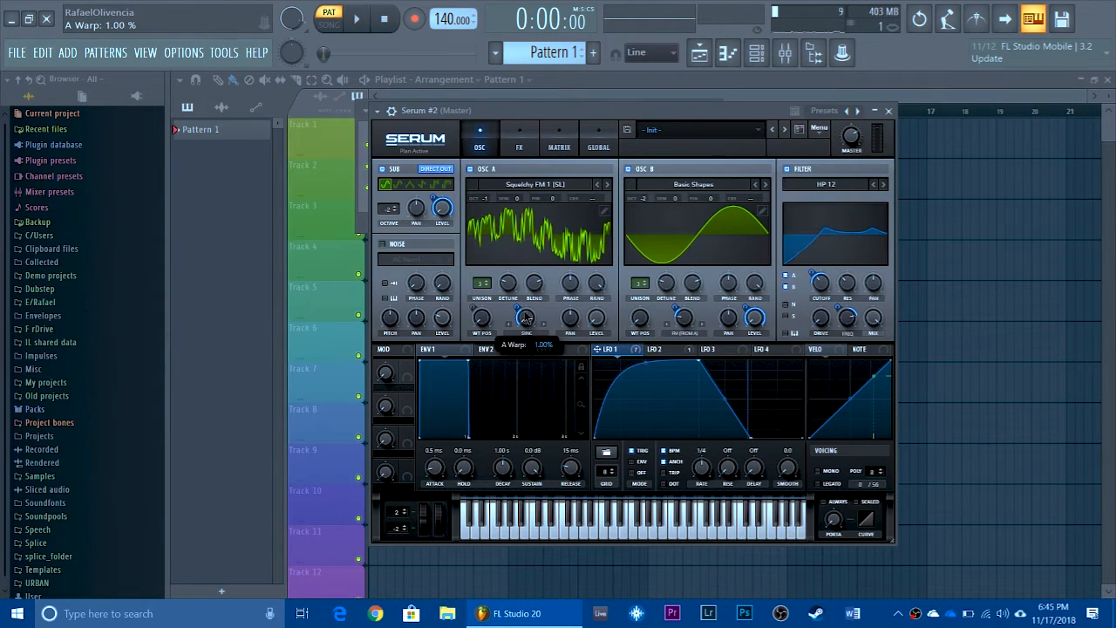
drag(520, 305, 520, 307)
key(v)
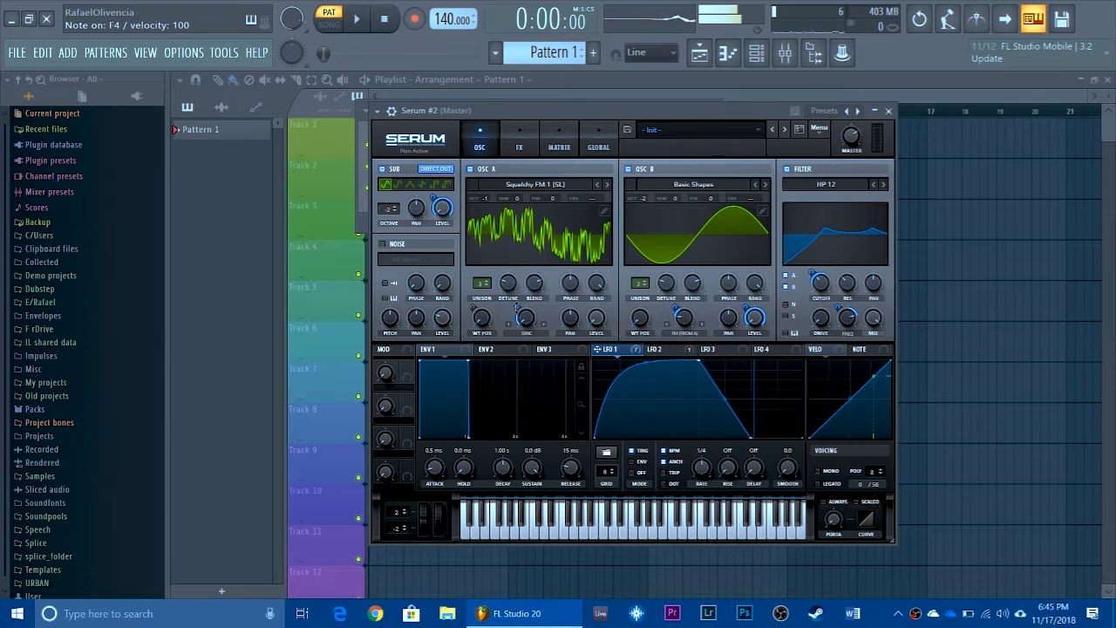
Enable the phaser, set its mix to 0% with LFO 1 modulating it, and play test notes
click(503, 150)
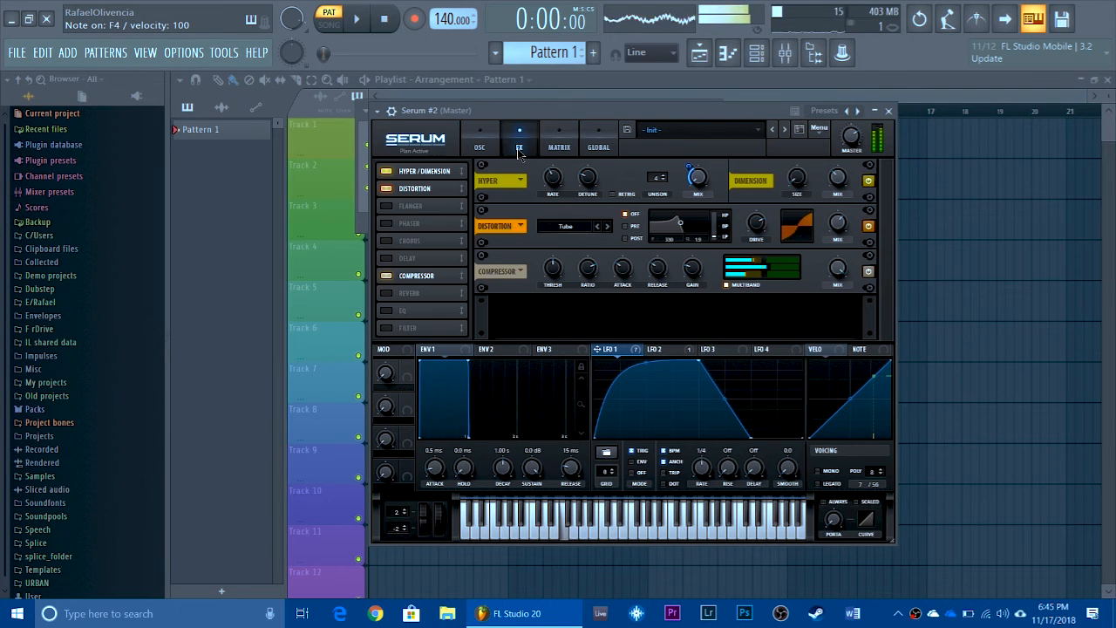
click(409, 223)
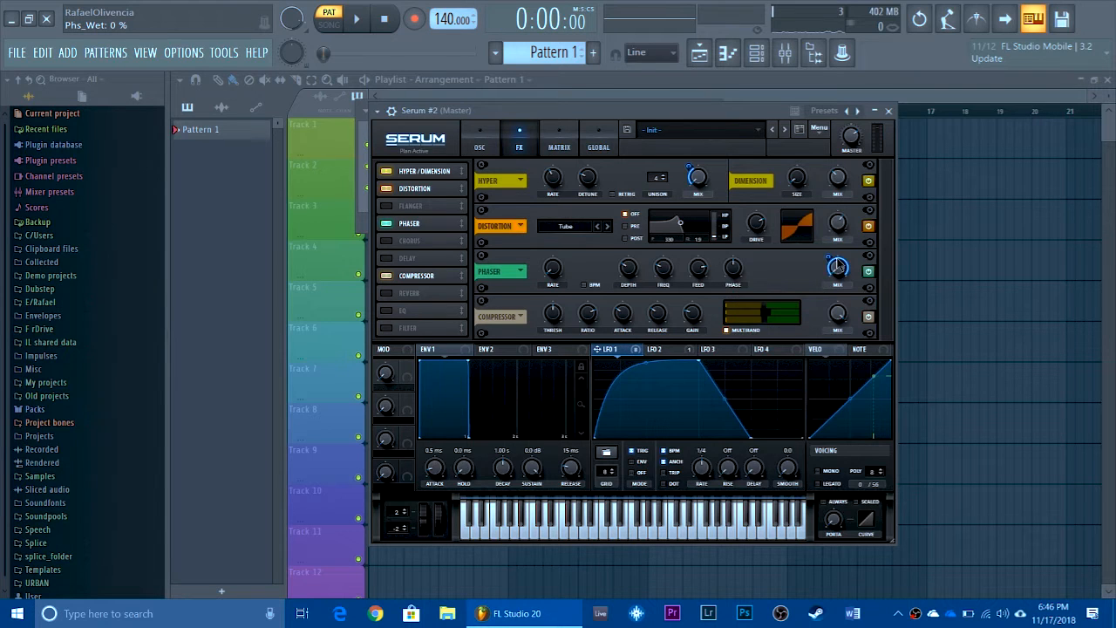
key(v)
key(v)
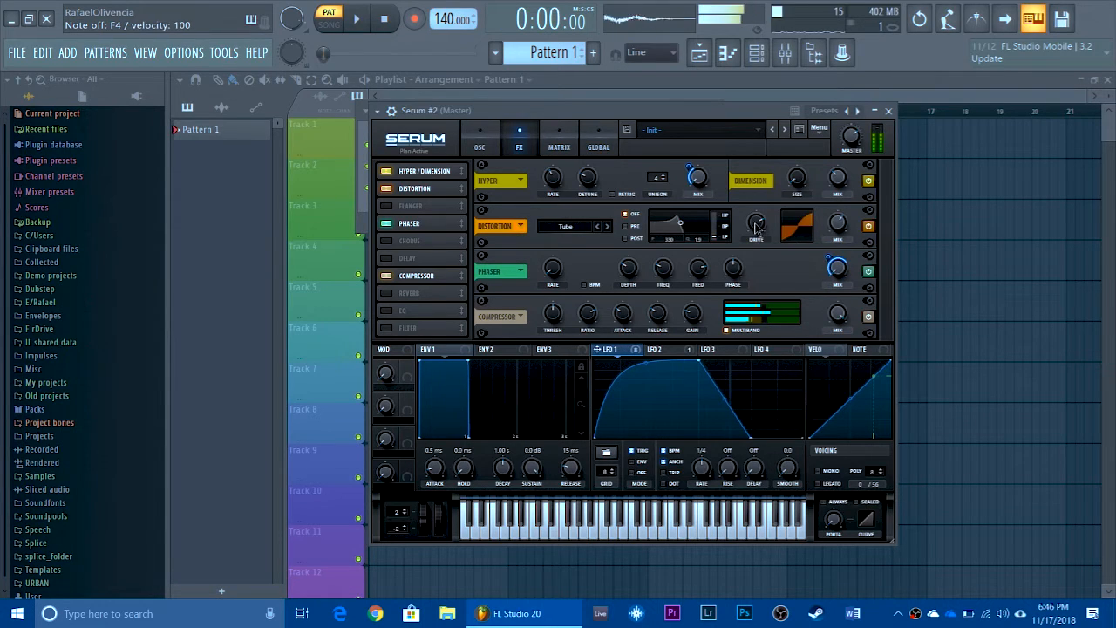
Change the distortion type to SoftClip while playing test notes to compare the sound
key(v)
key(v)
key(v)
click(608, 226)
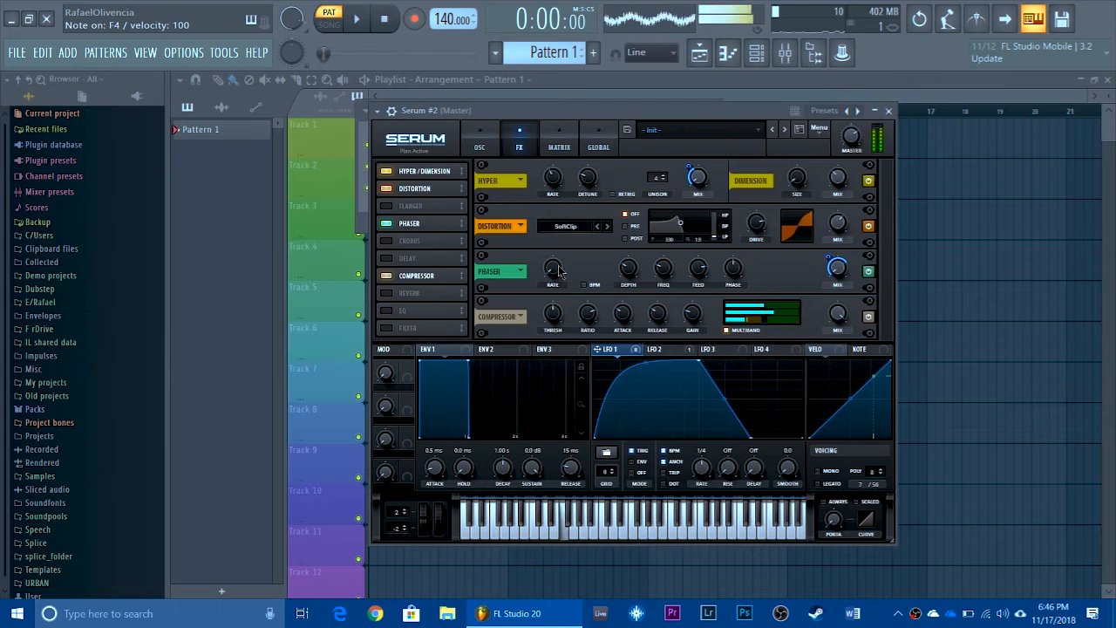
key(v)
key(v)
mouse_move(635, 273)
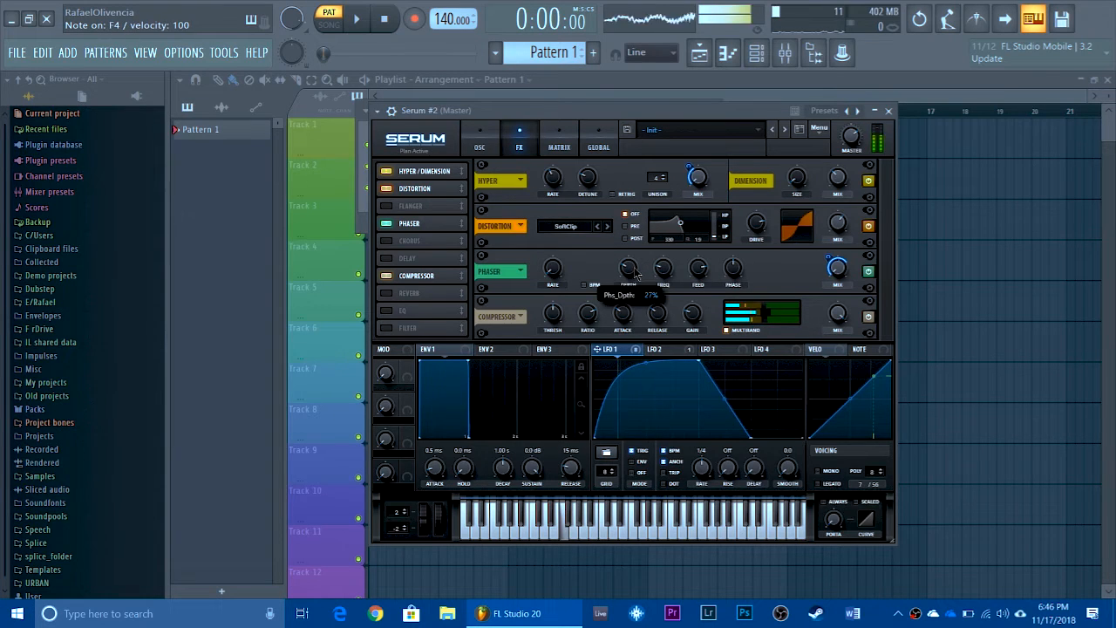
Enable the EQ before the compressor, with a low-band peak at about 155 Hz and a gain of about -9.7 dB
click(448, 294)
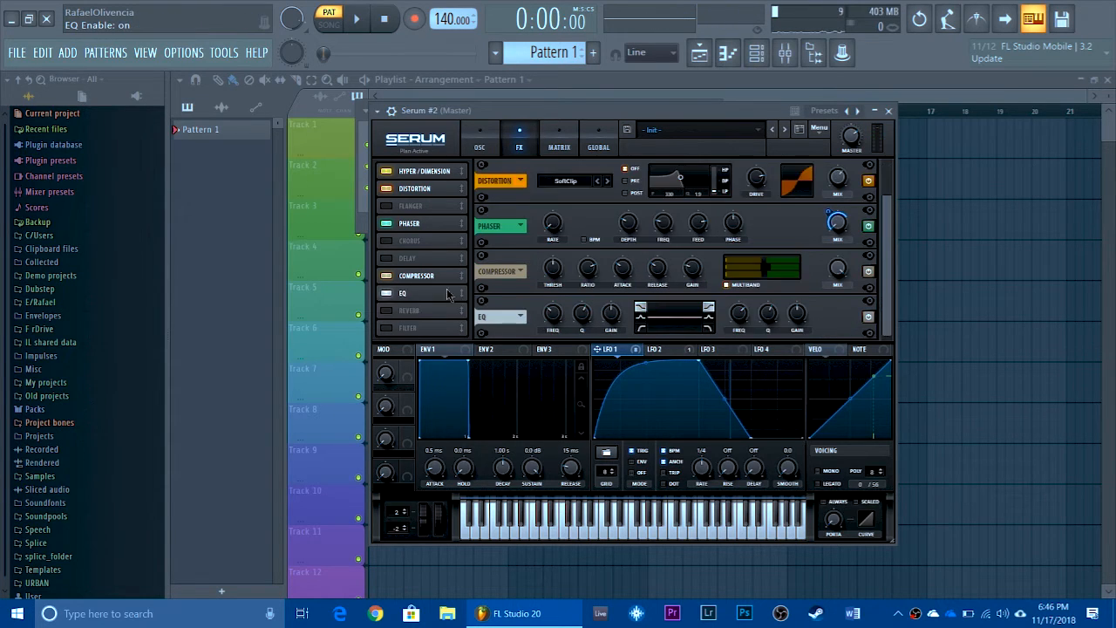
mouse_move(555, 314)
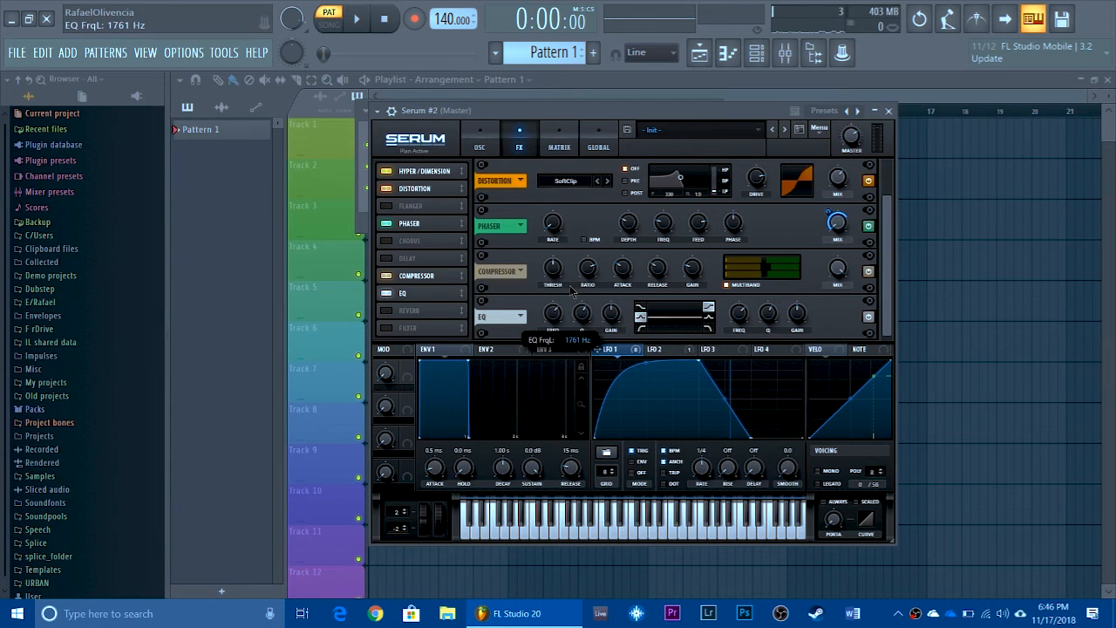
drag(506, 317, 506, 272)
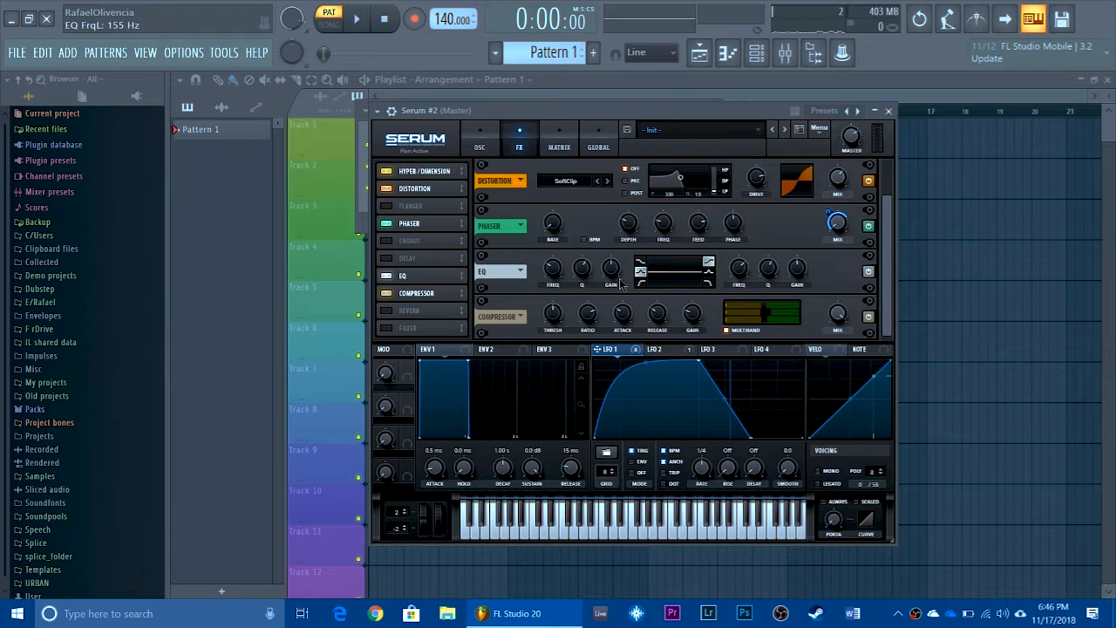
drag(616, 276, 615, 299)
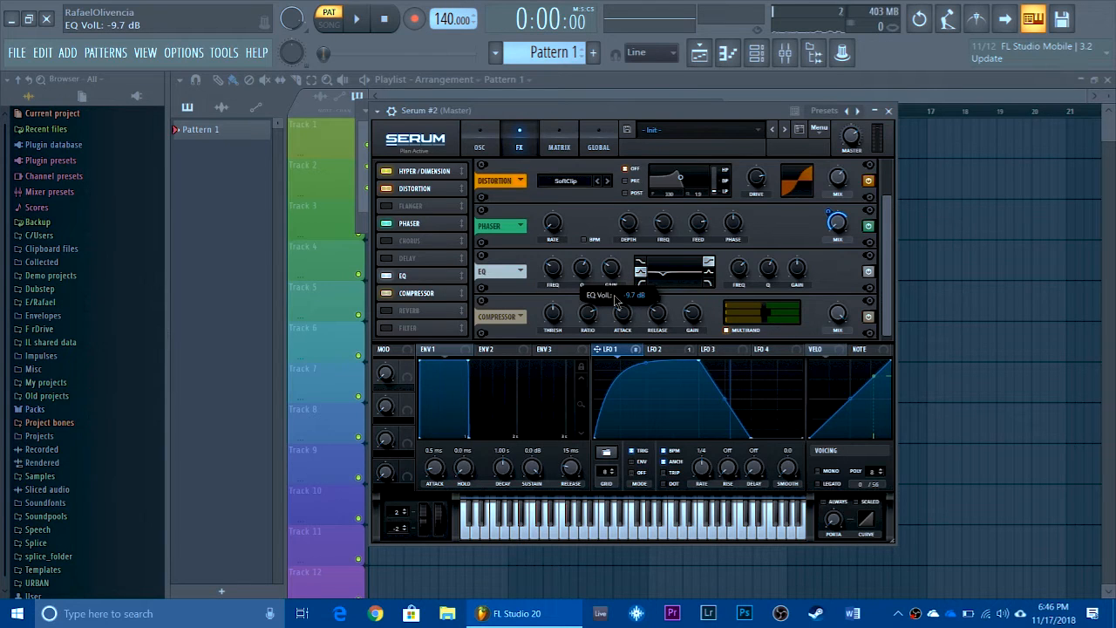
Modulate the EQ's low-band frequency with LFO 1 by about -10, audition it, and move the EQ after the compressor
mouse_move(558, 273)
mouse_down()
mouse_move(568, 235)
mouse_move(552, 283)
mouse_move(555, 268)
mouse_up()
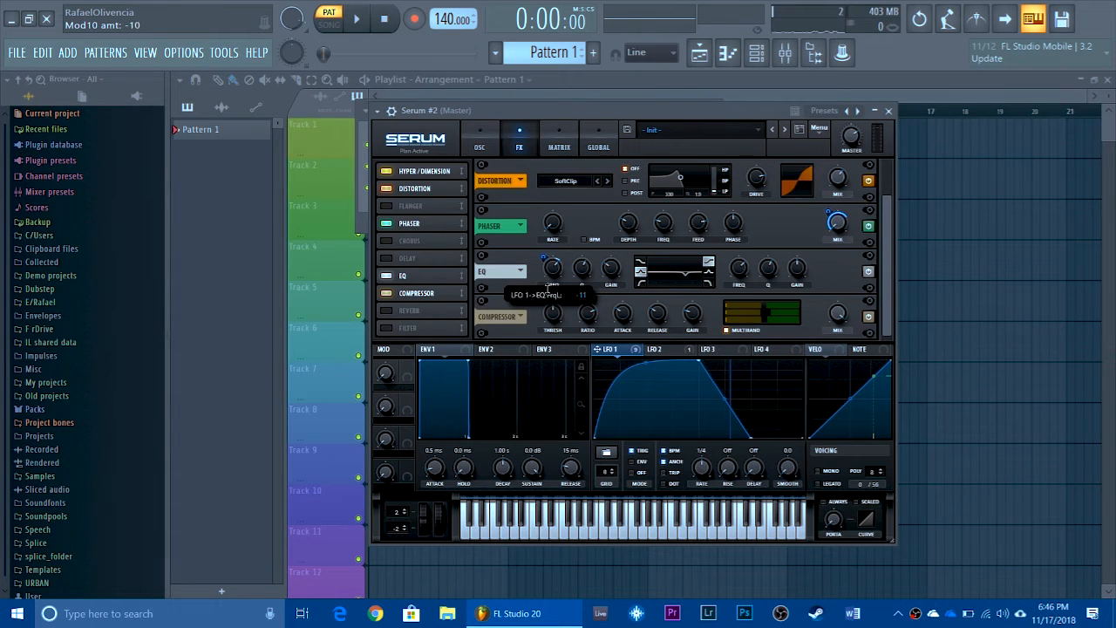
key(v)
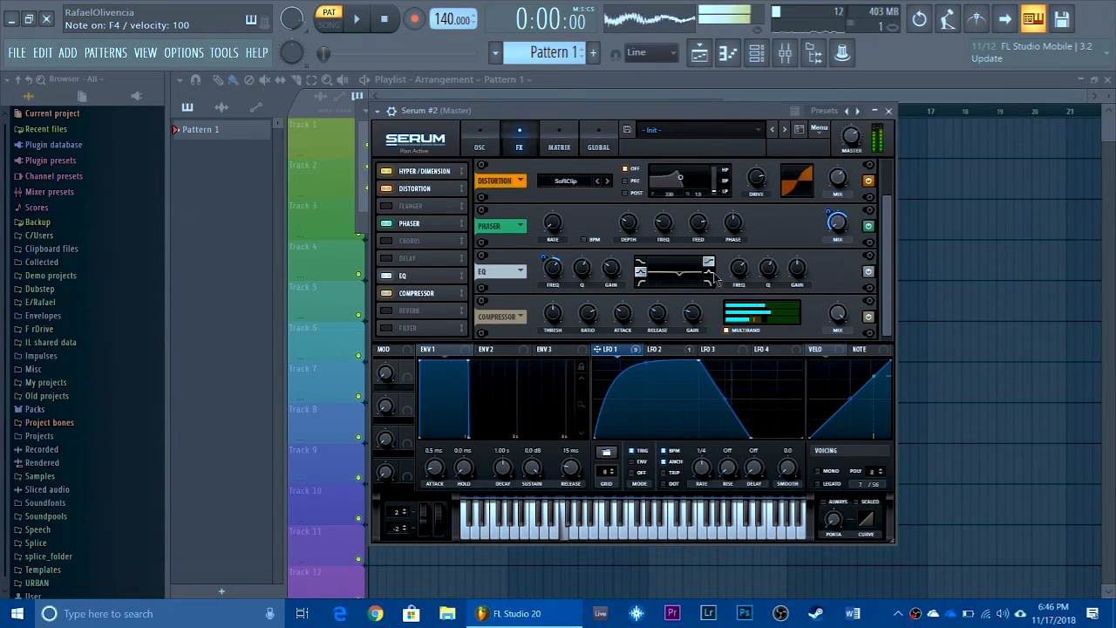
drag(402, 276, 402, 295)
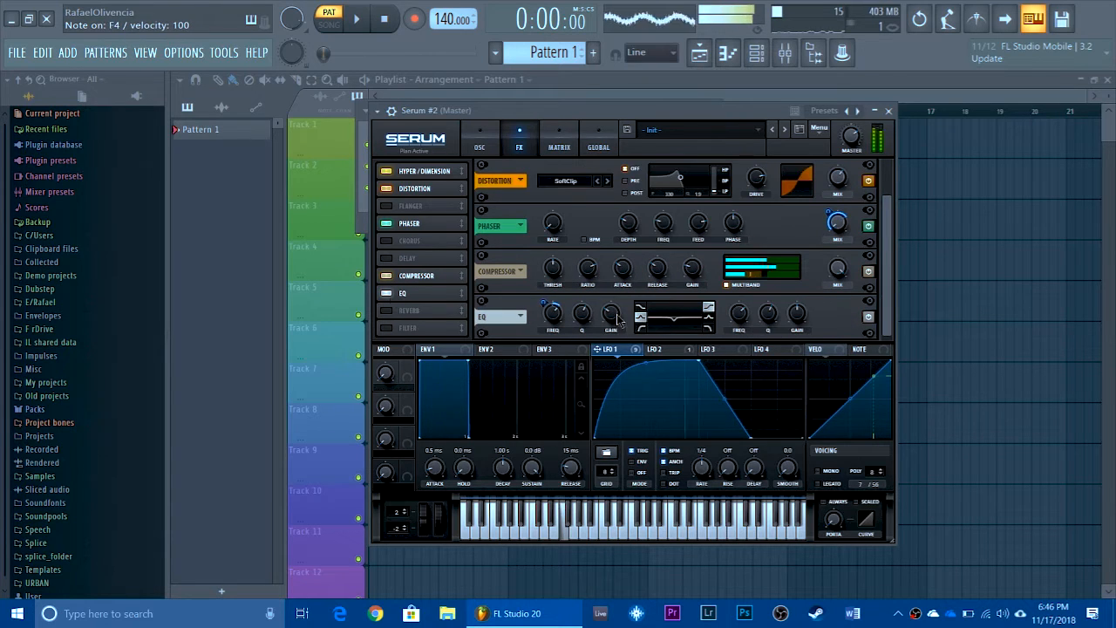
Switch the EQ's high band to a peak, adjust its frequency, and modulate that frequency with LFO 1
mouse_move(558, 310)
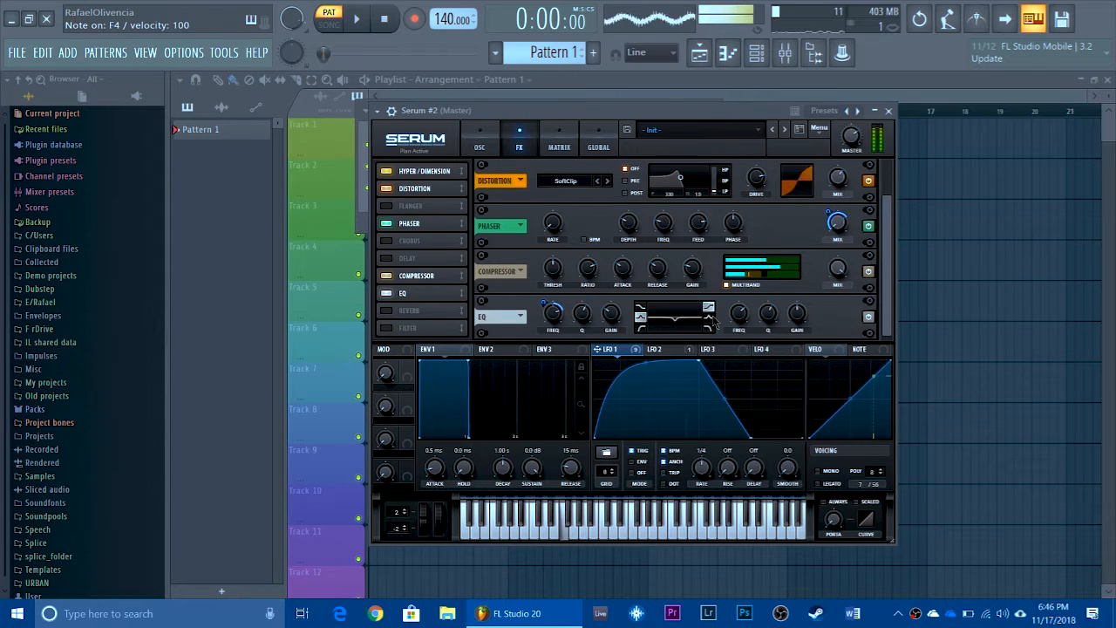
mouse_move(796, 334)
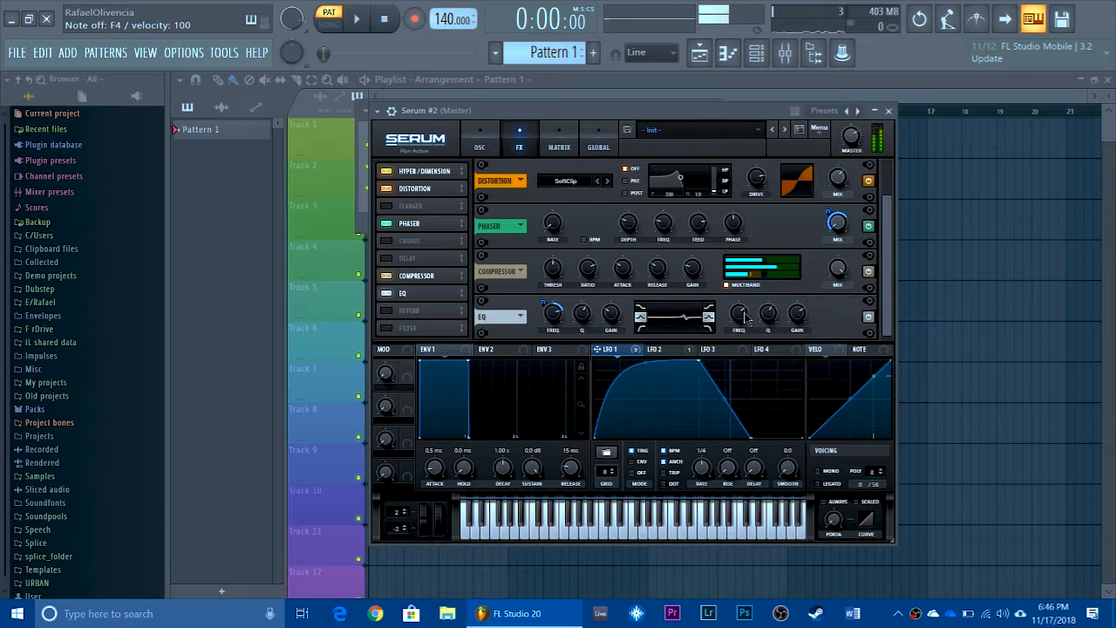
mouse_move(562, 330)
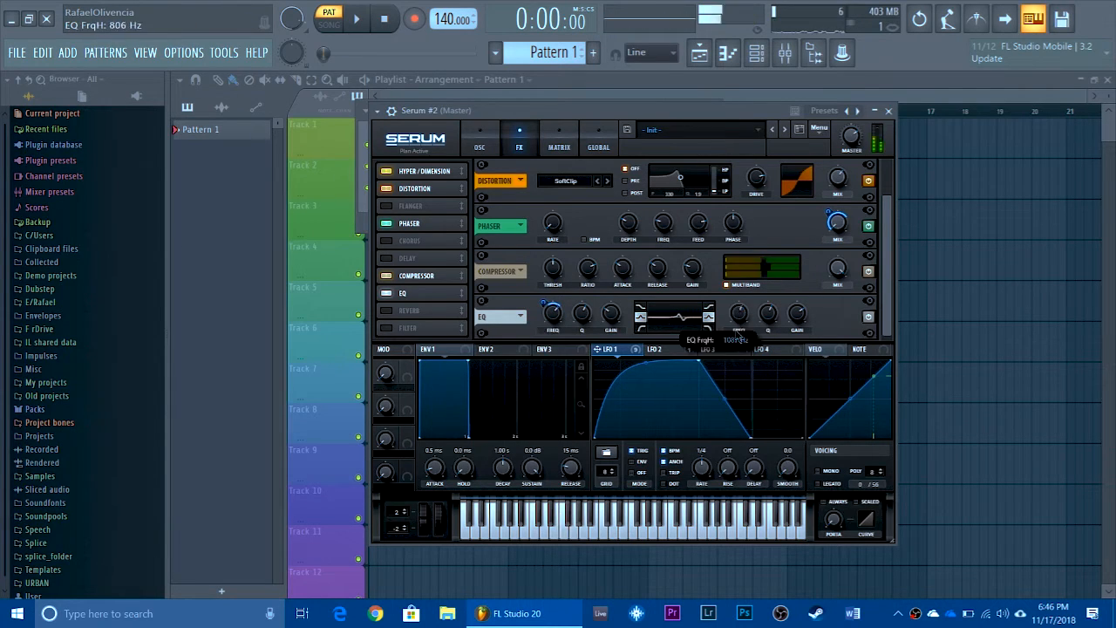
drag(599, 348, 731, 306)
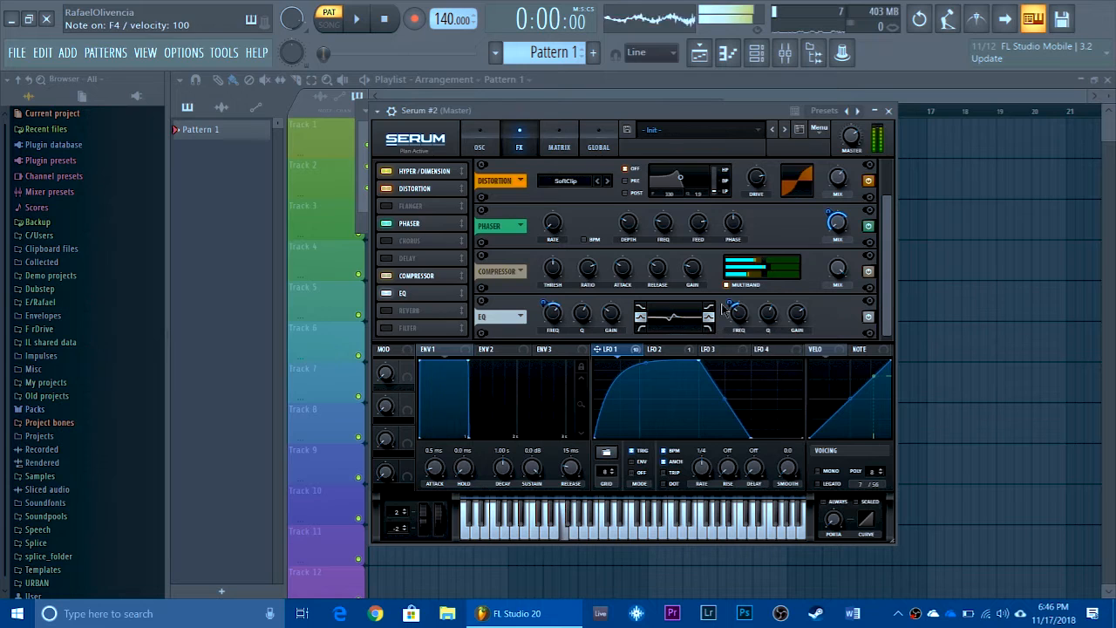
Set LFO 1's modulation of oscillator B's FM warp to 10 and audition it with test notes
click(479, 146)
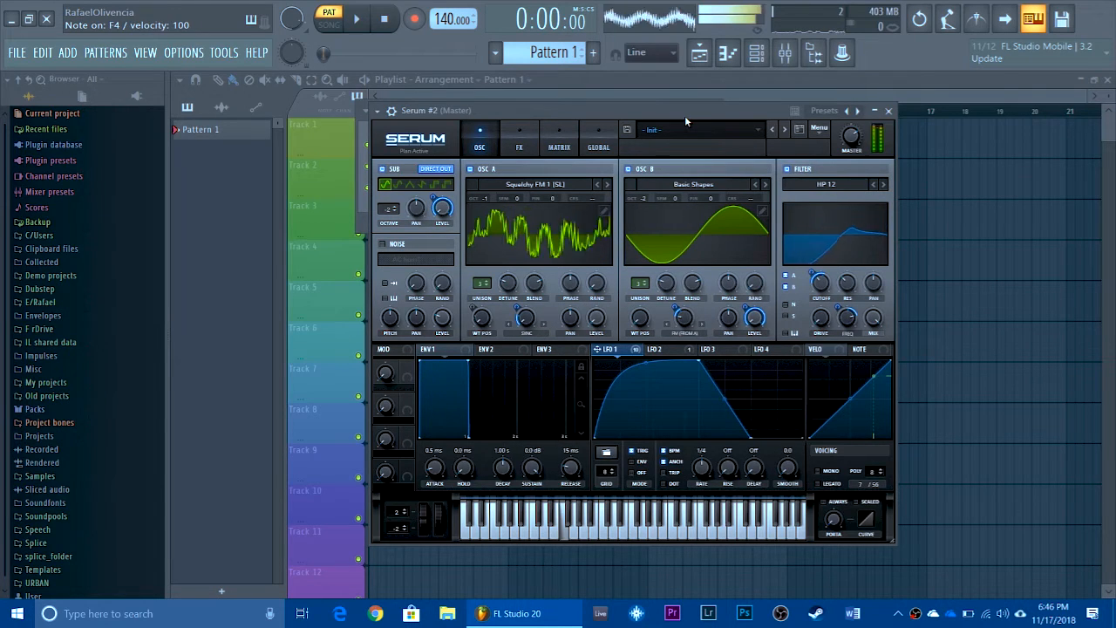
drag(675, 309, 676, 322)
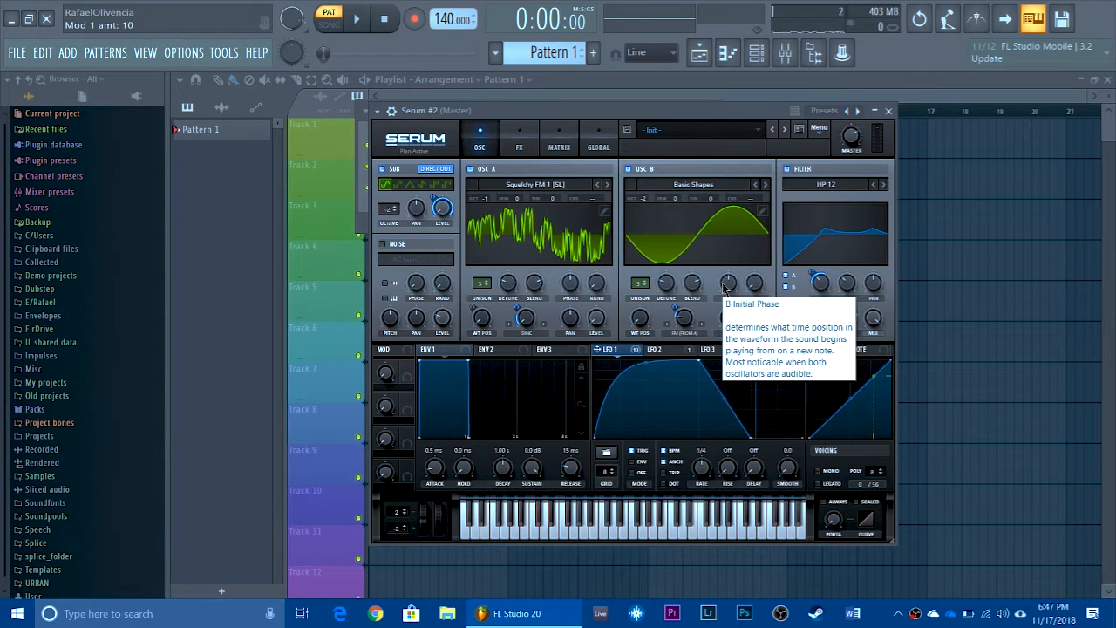
drag(604, 112, 590, 113)
key(v)
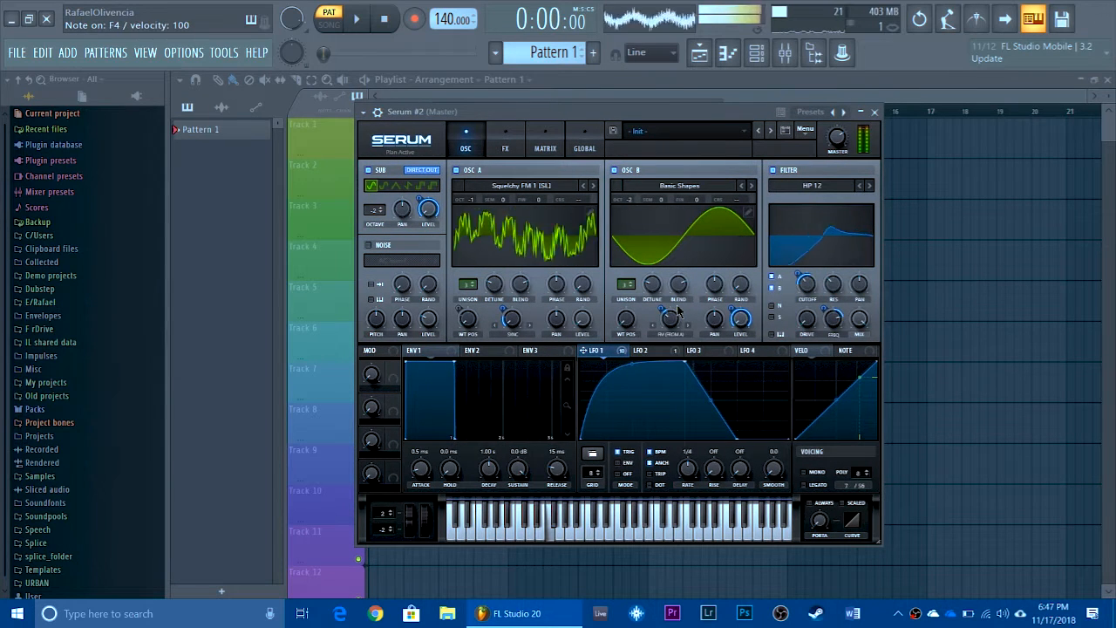
mouse_move(674, 321)
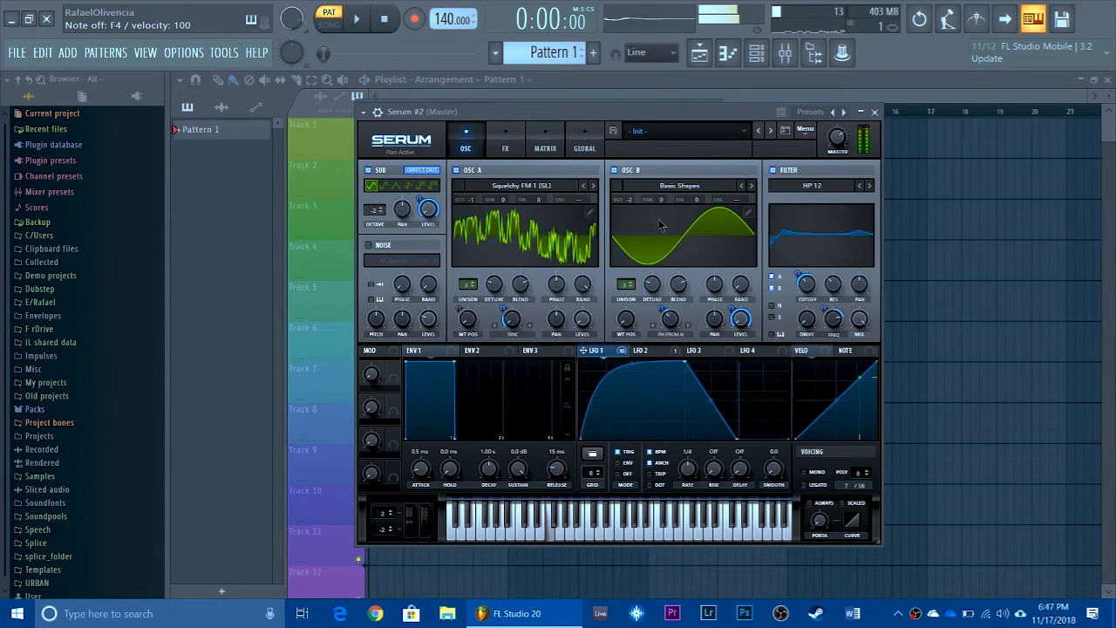
click(504, 127)
click(472, 135)
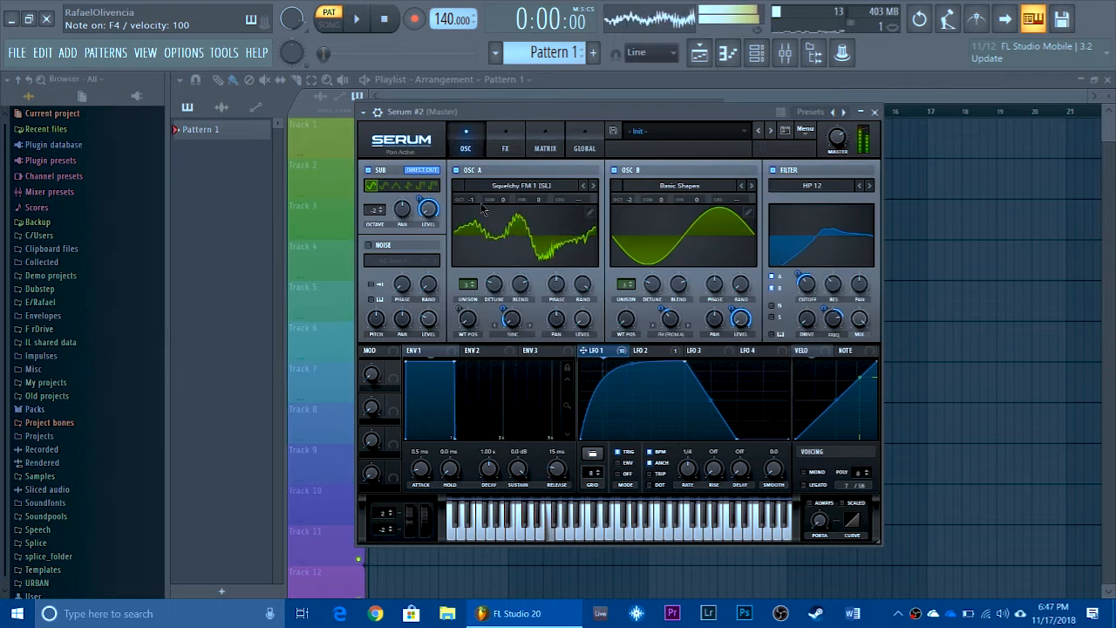
Set both oscillators to 4 unison voices with detune 0.09 on A and 0.07 on B, adjust A's phase randomness, and audition
scroll(471, 286, up, 3)
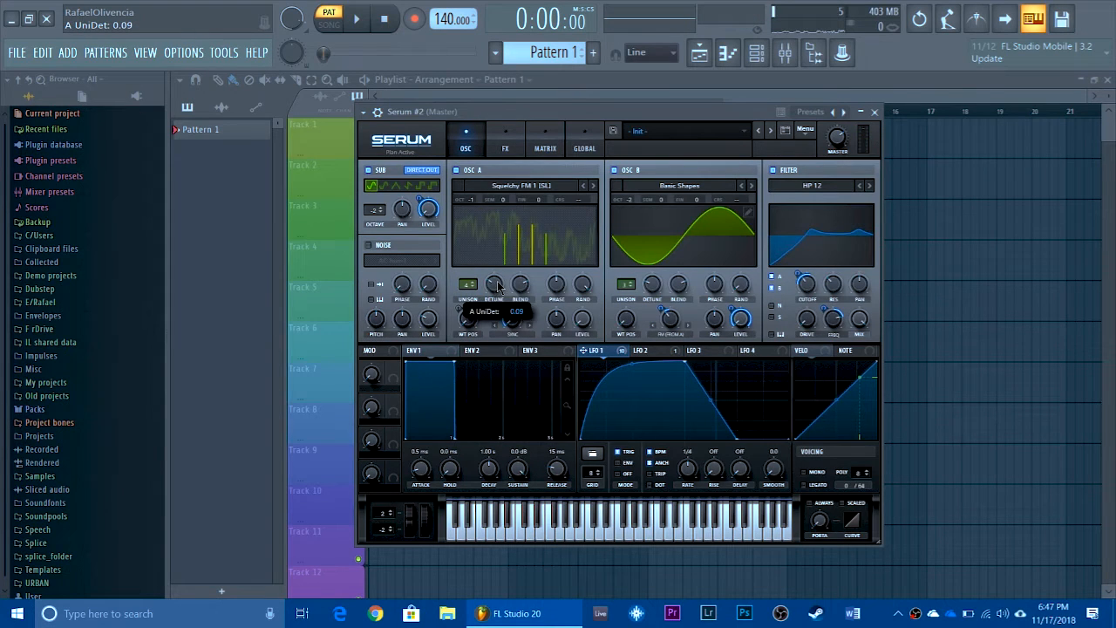
scroll(632, 274, up, 4)
drag(659, 282, 661, 279)
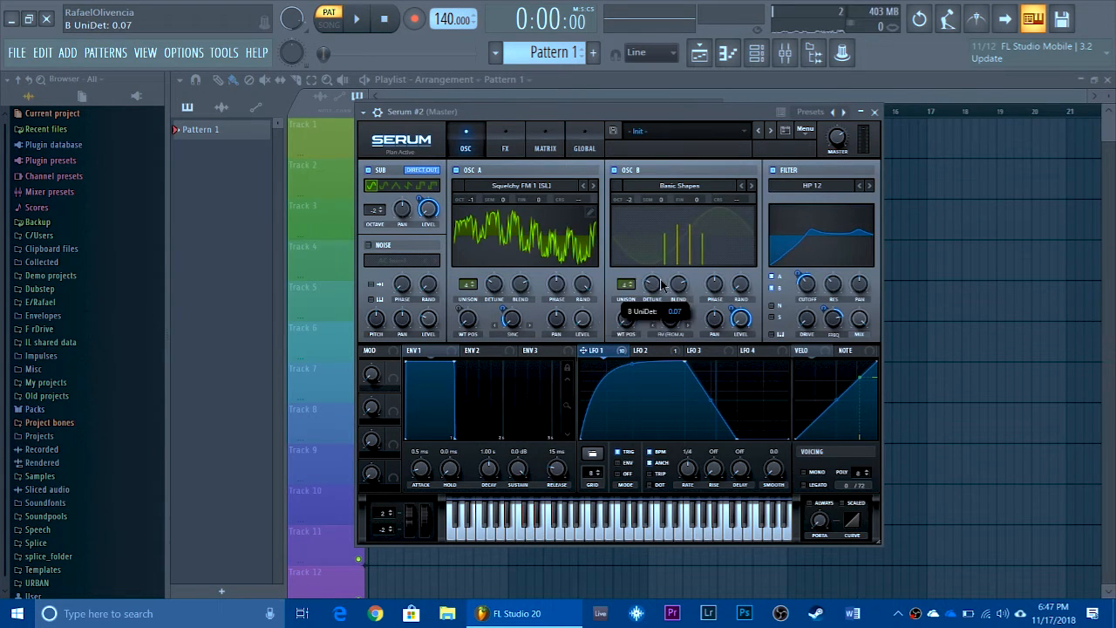
key(v)
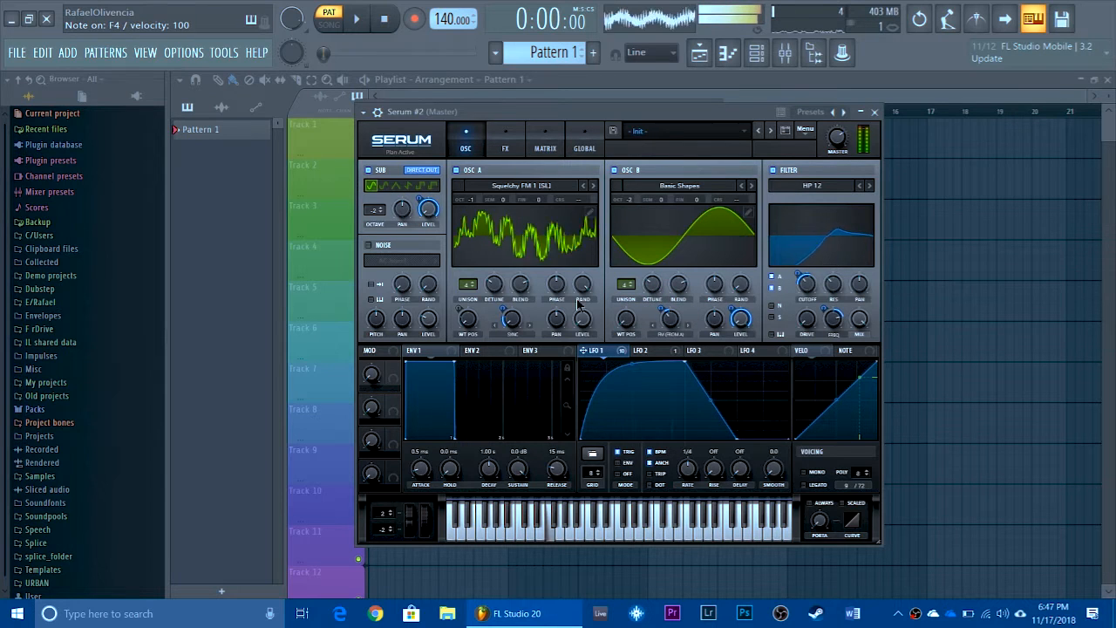
drag(582, 285, 581, 289)
key(v)
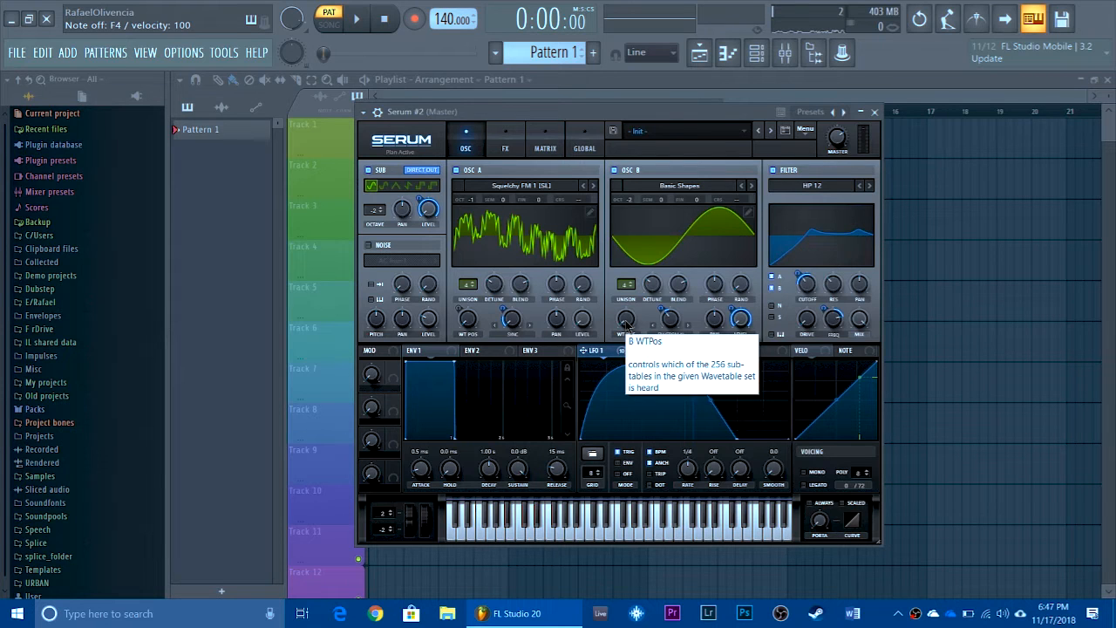
Reshape LFO 1 with an early peak and a concave decay, and try a 1/16 rate with test notes
click(516, 131)
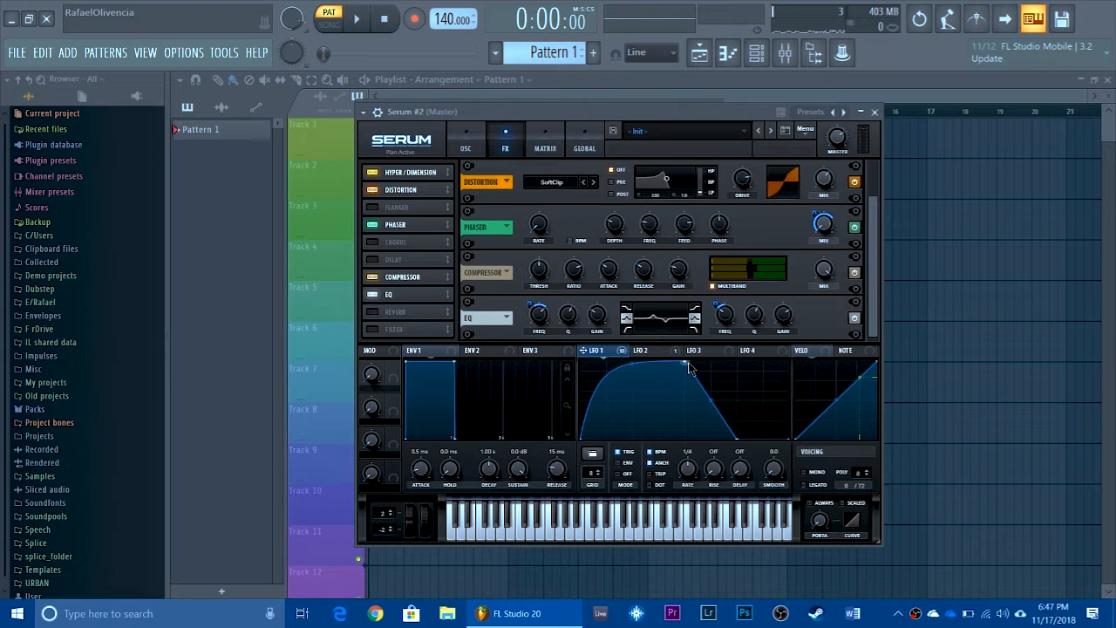
drag(689, 368, 604, 343)
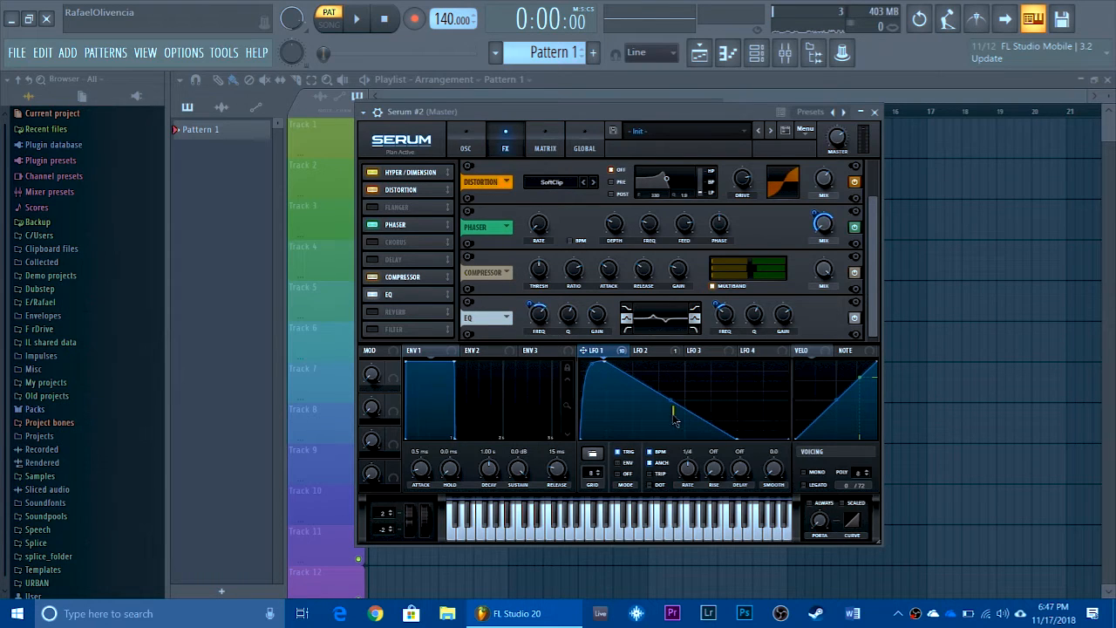
drag(673, 415, 668, 410)
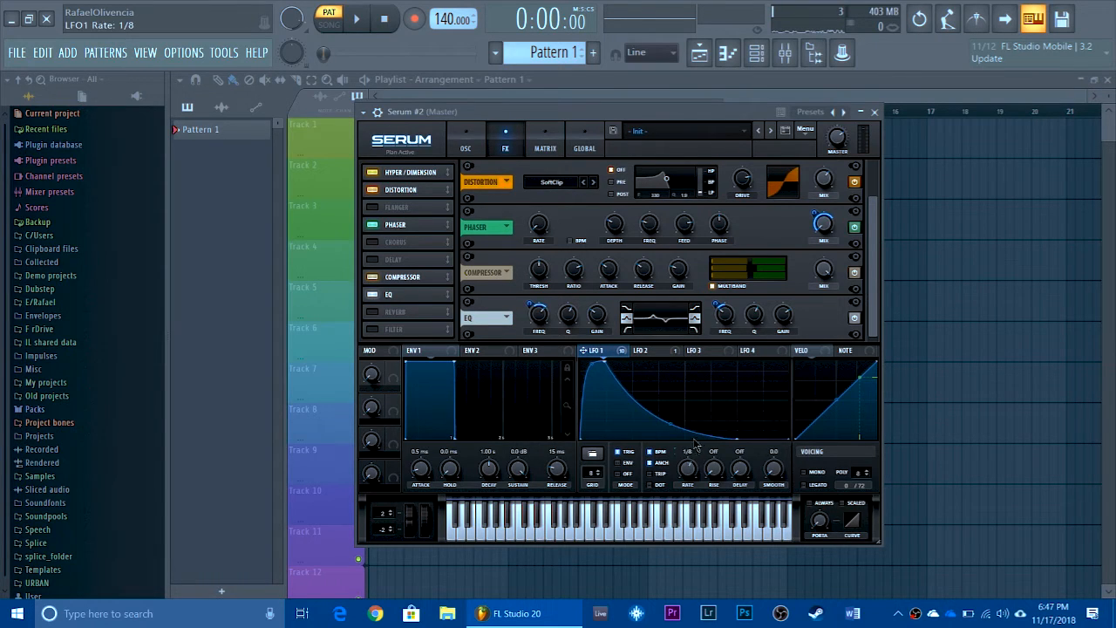
key(v)
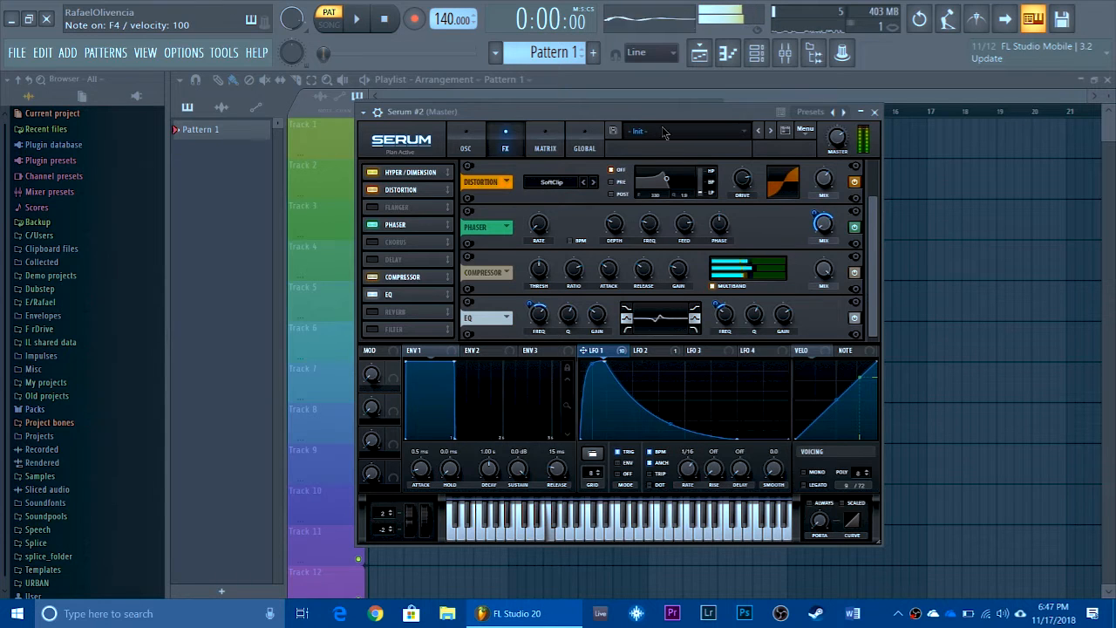
key(v)
key(v)
Set LFO 1's rate to 1/8 and move its peak slightly later while playing test notes
drag(688, 469, 687, 475)
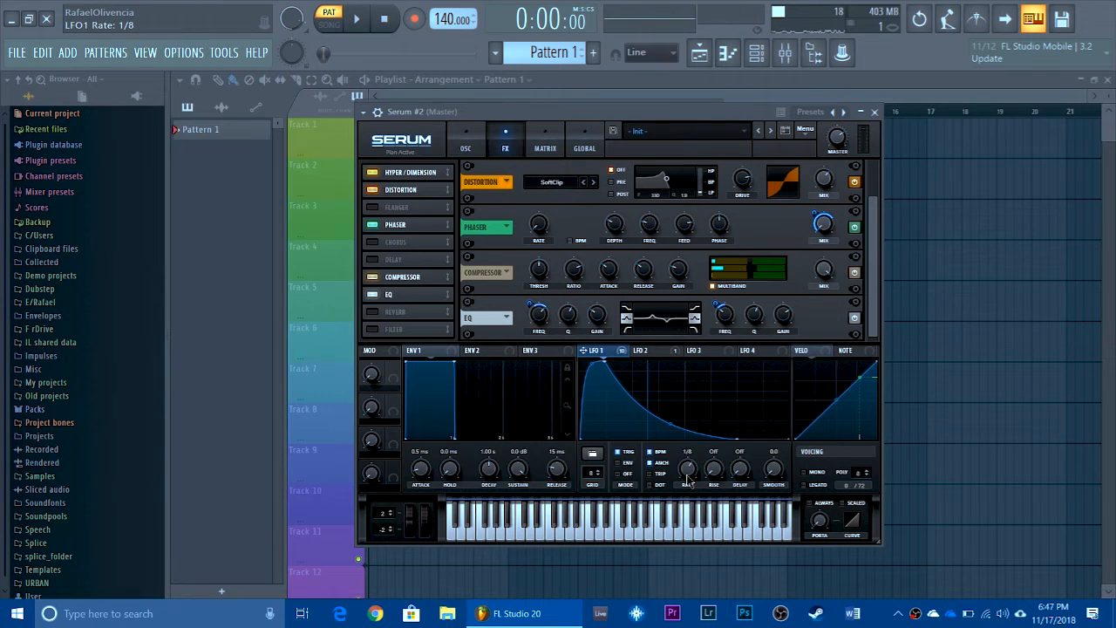
key(v)
drag(605, 361, 635, 351)
key(v)
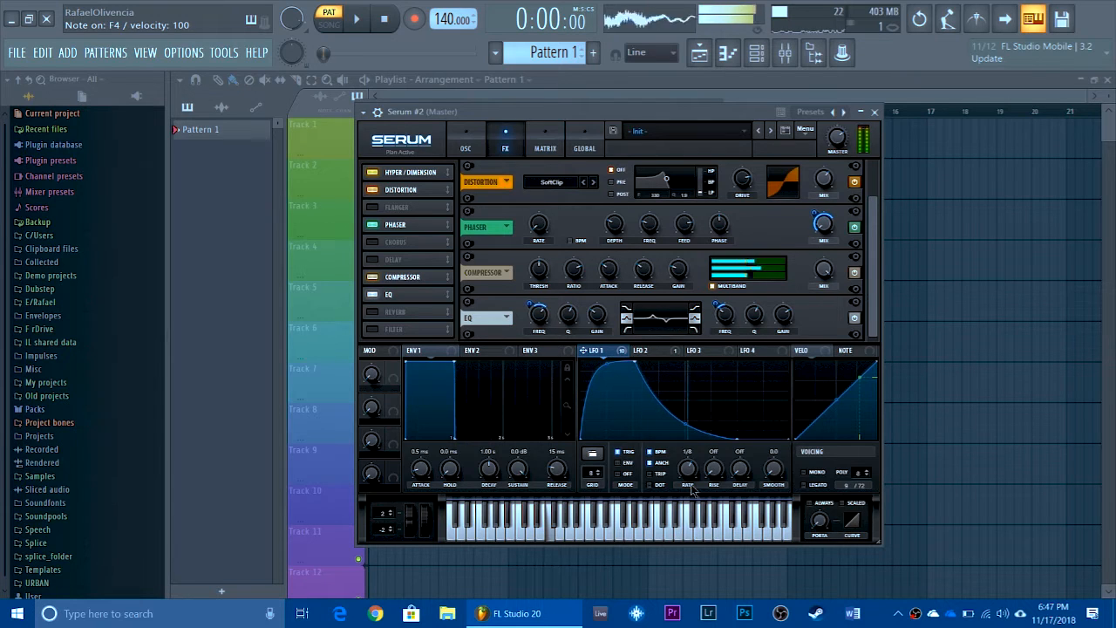
mouse_move(692, 491)
mouse_down()
mouse_move(717, 489)
mouse_move(724, 471)
mouse_move(702, 496)
mouse_up()
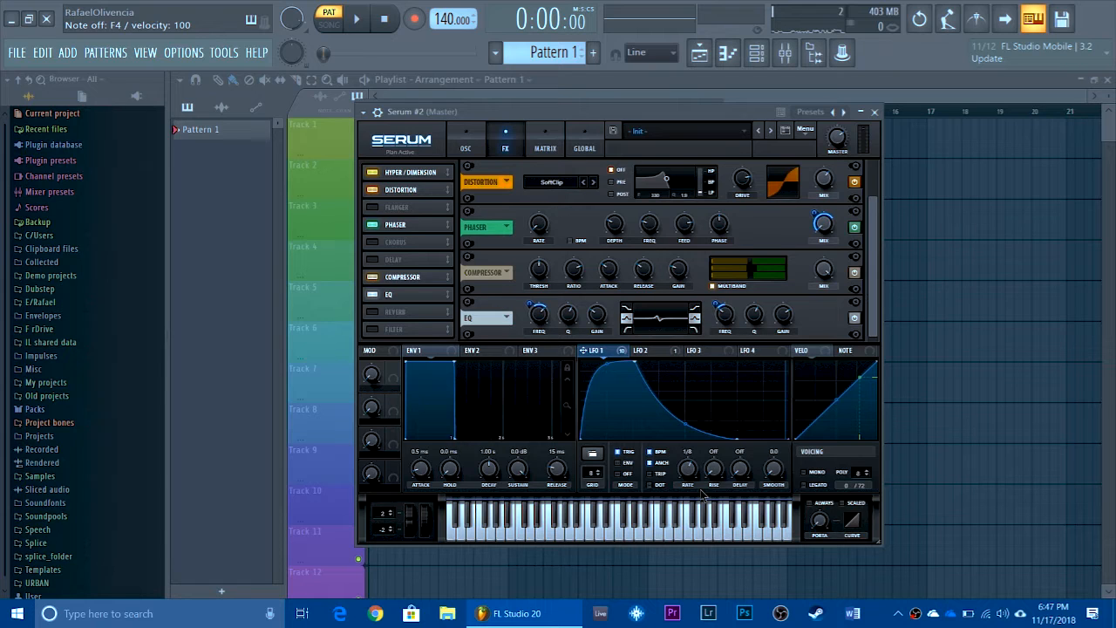
key(v)
mouse_move(682, 477)
mouse_down()
mouse_move(690, 470)
mouse_move(695, 485)
mouse_up()
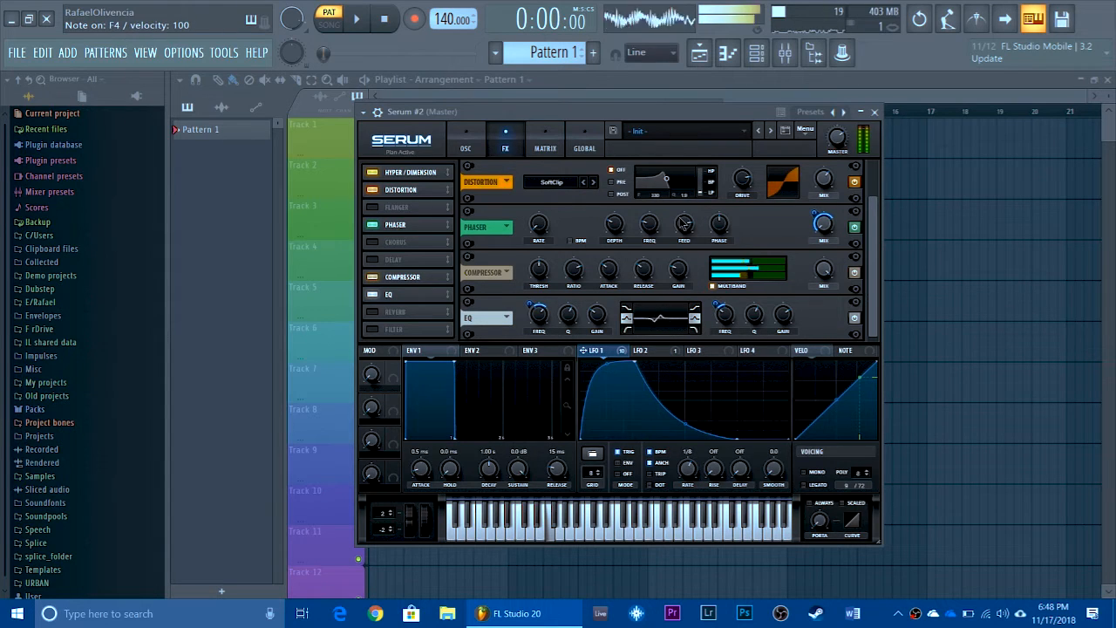
Play several different notes to audition the bass across pitches
key(v)
key(b)
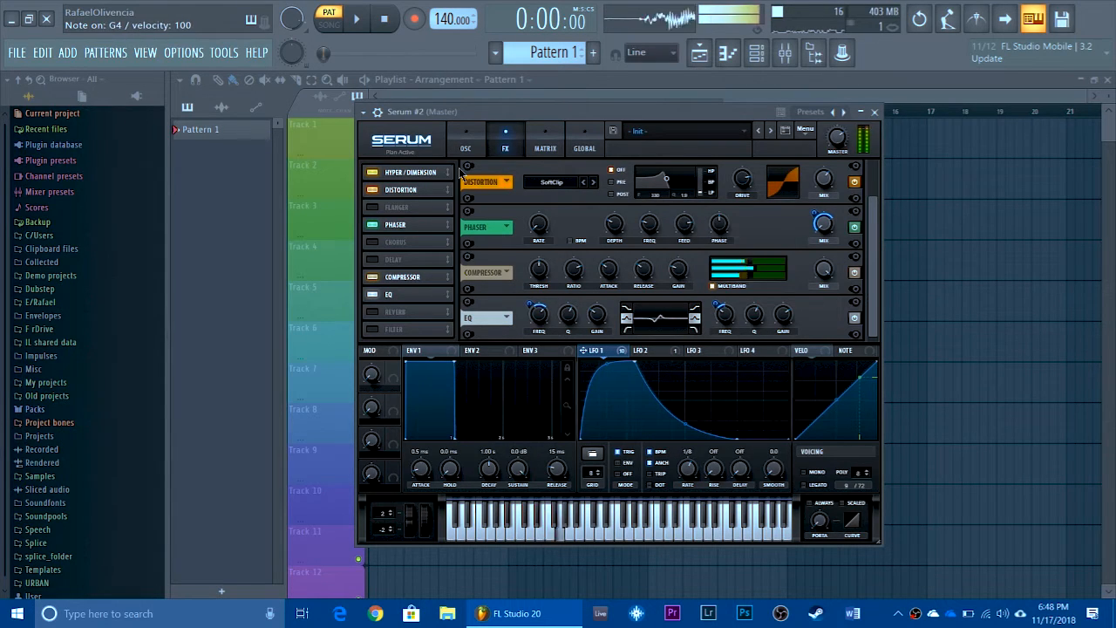
key(x)
key(c)
Enable the reverb with a 0.8 s decay and 0% mix, modulate the mix with ENV 1 by 18, and play test notes
click(389, 314)
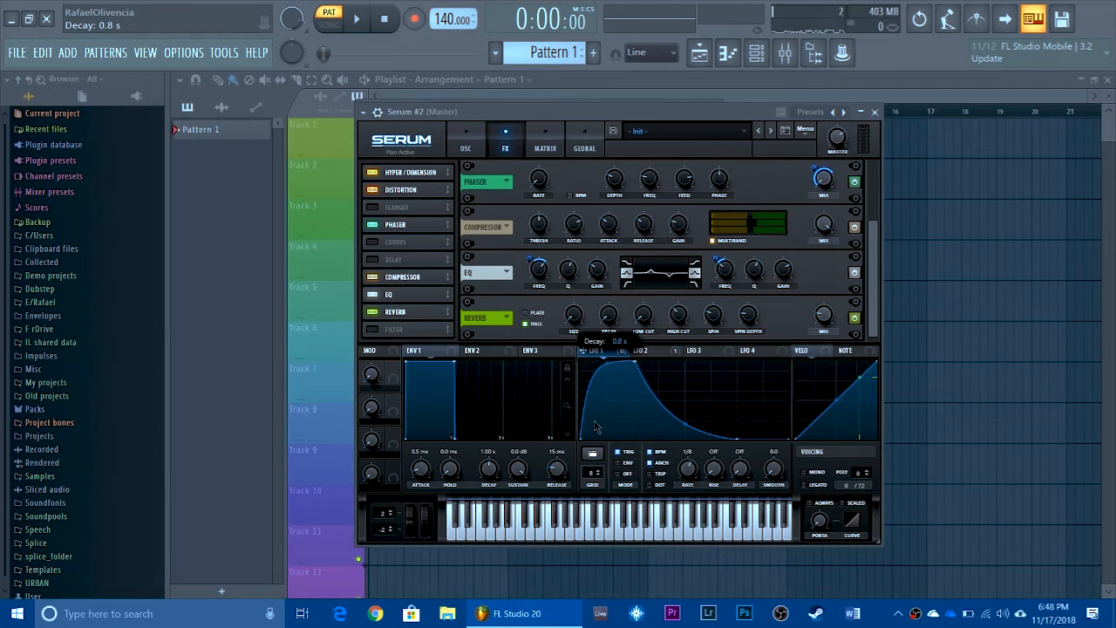
key(v)
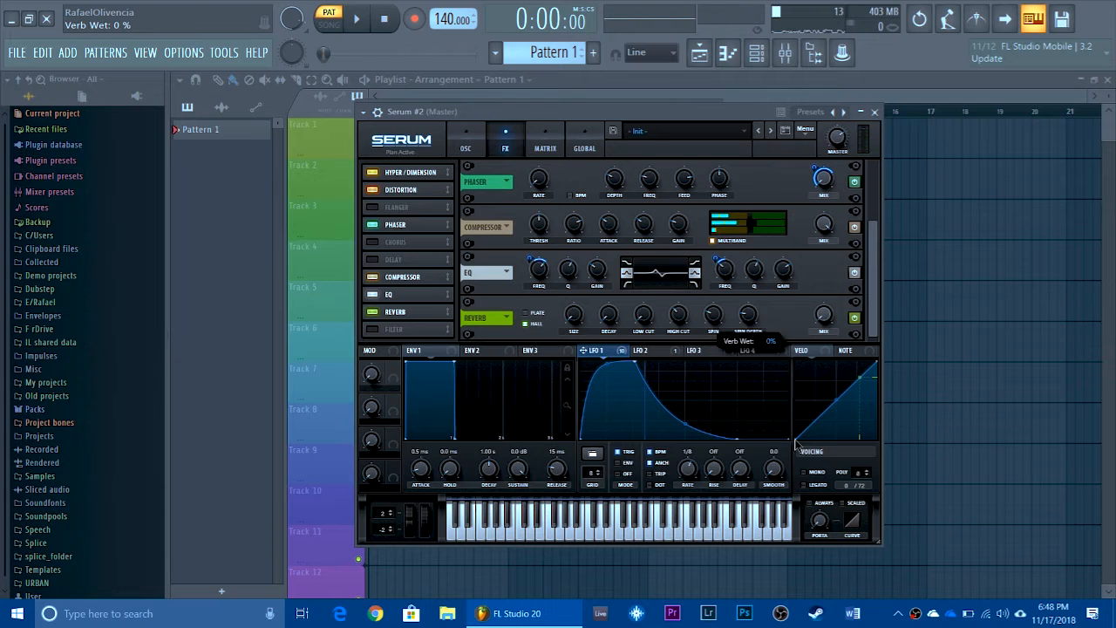
key(v)
drag(438, 358, 814, 334)
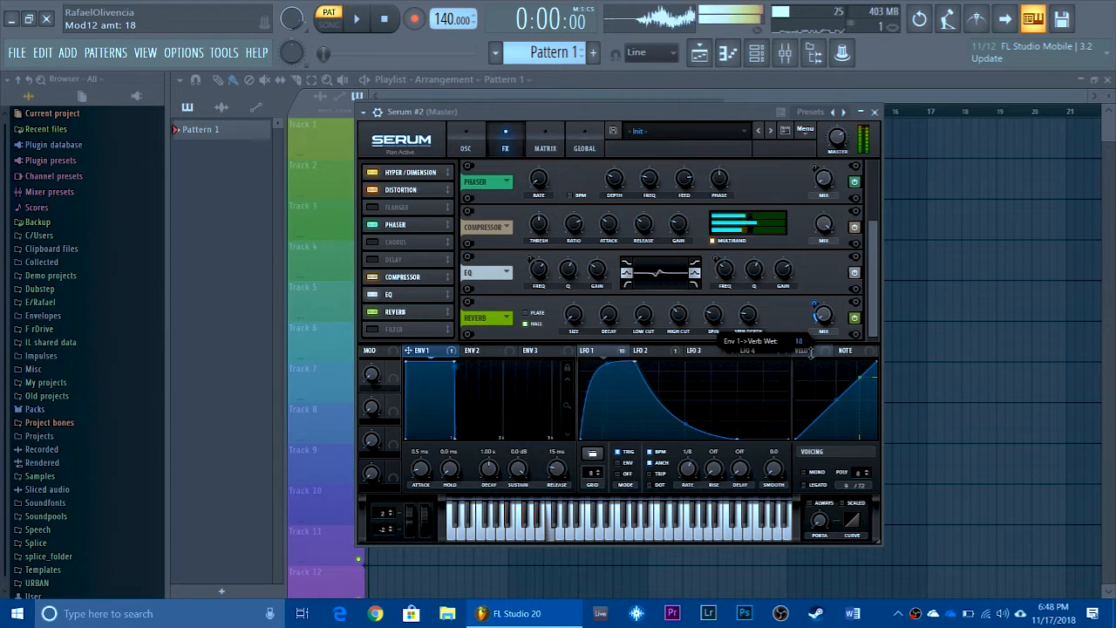
key(v)
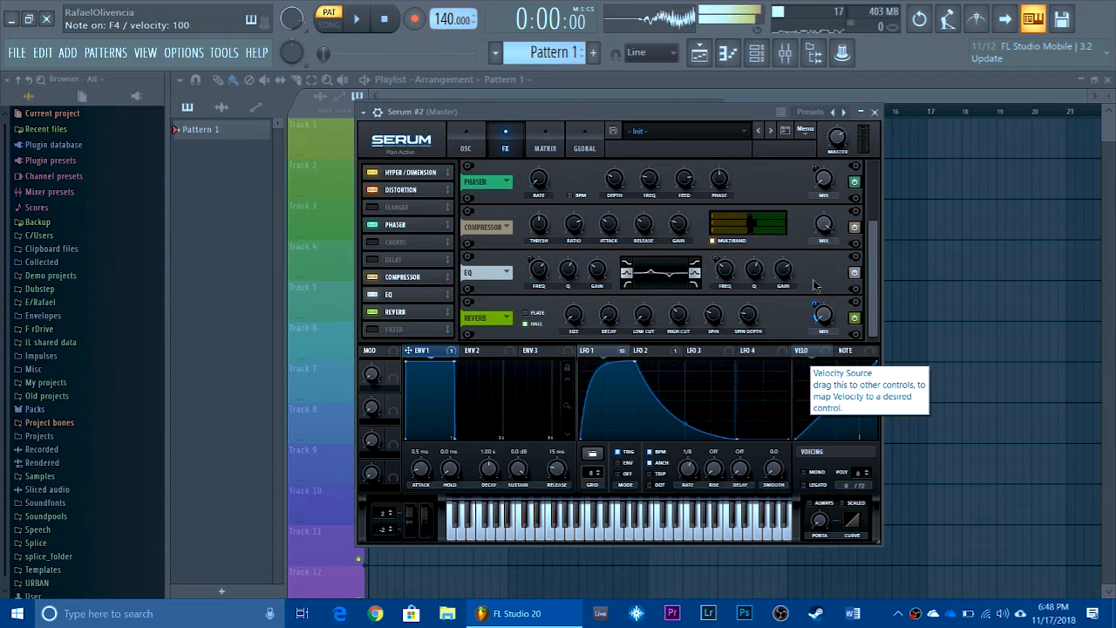
key(v)
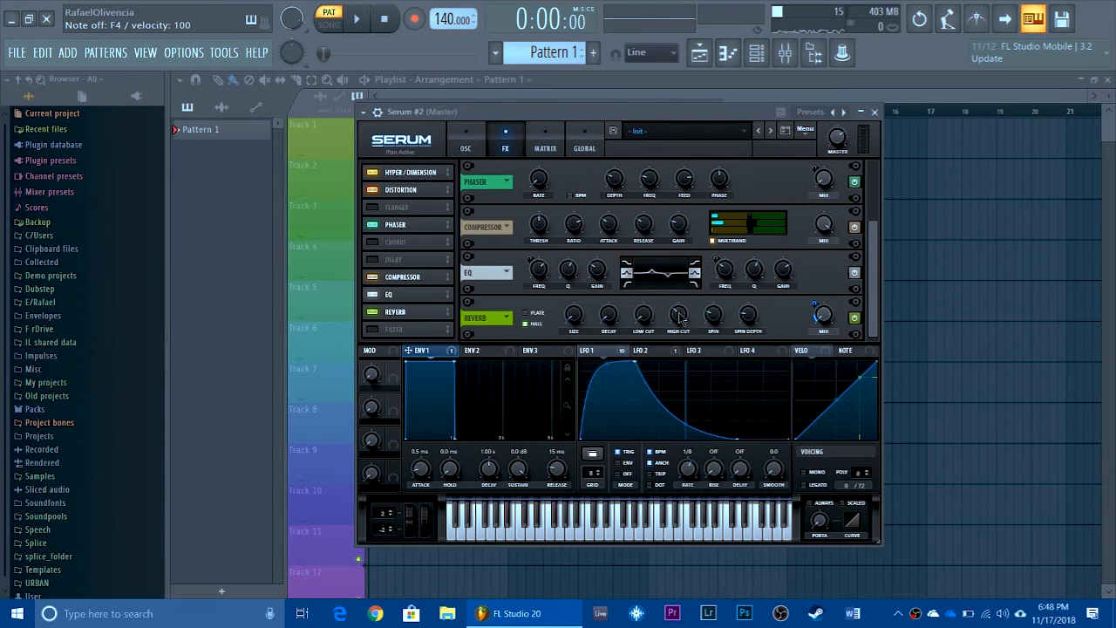
key(v)
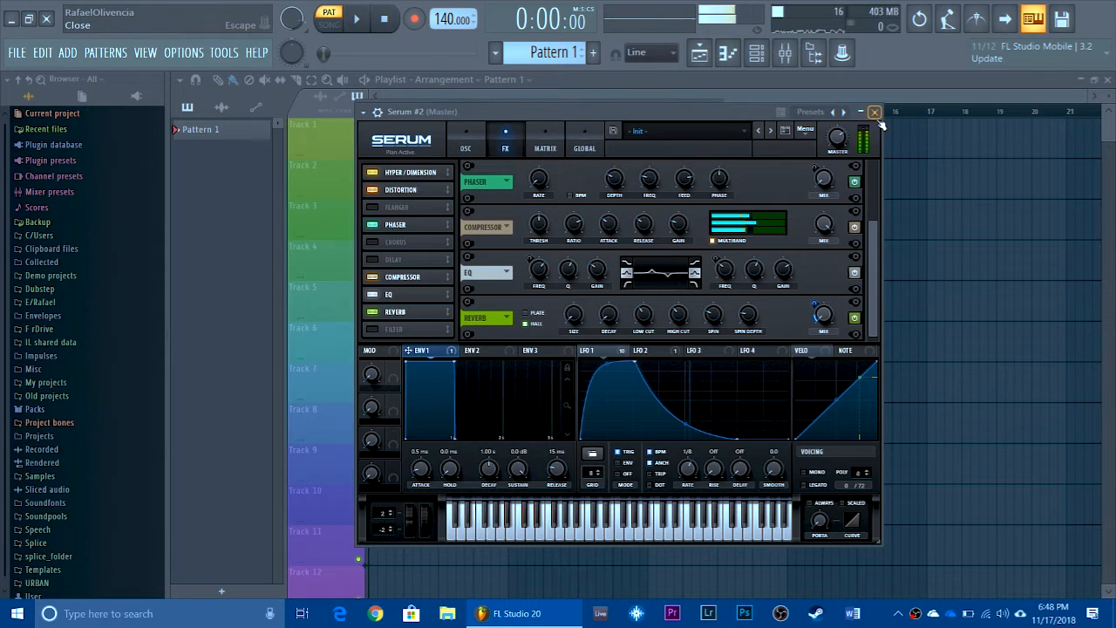
Close the finished bass instrument and add a new Serum channel for the next sound
click(465, 149)
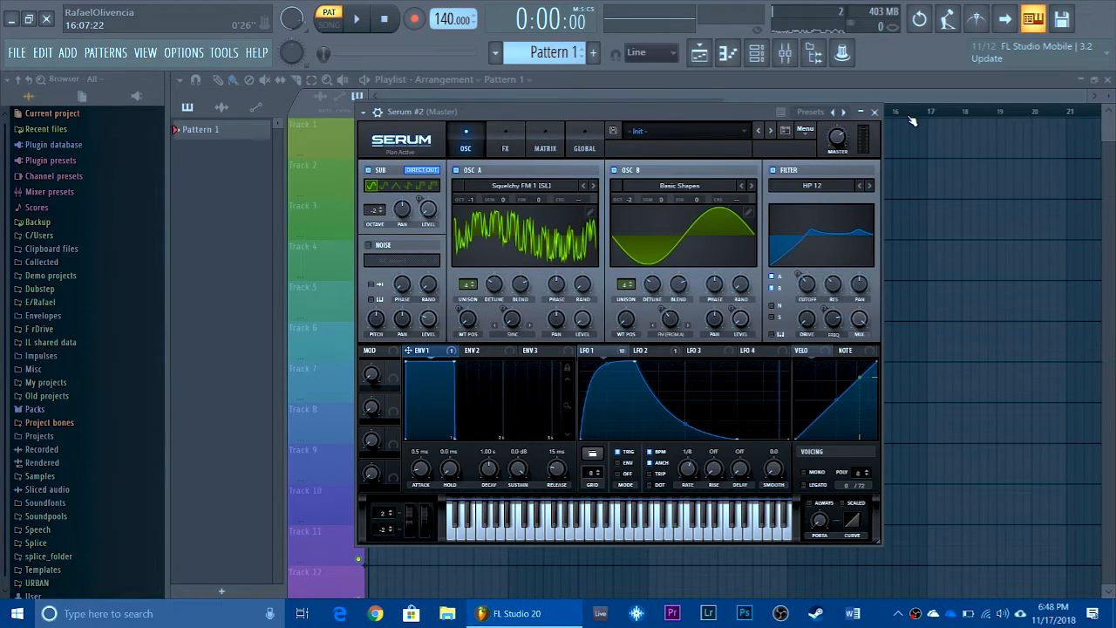
click(875, 114)
click(439, 222)
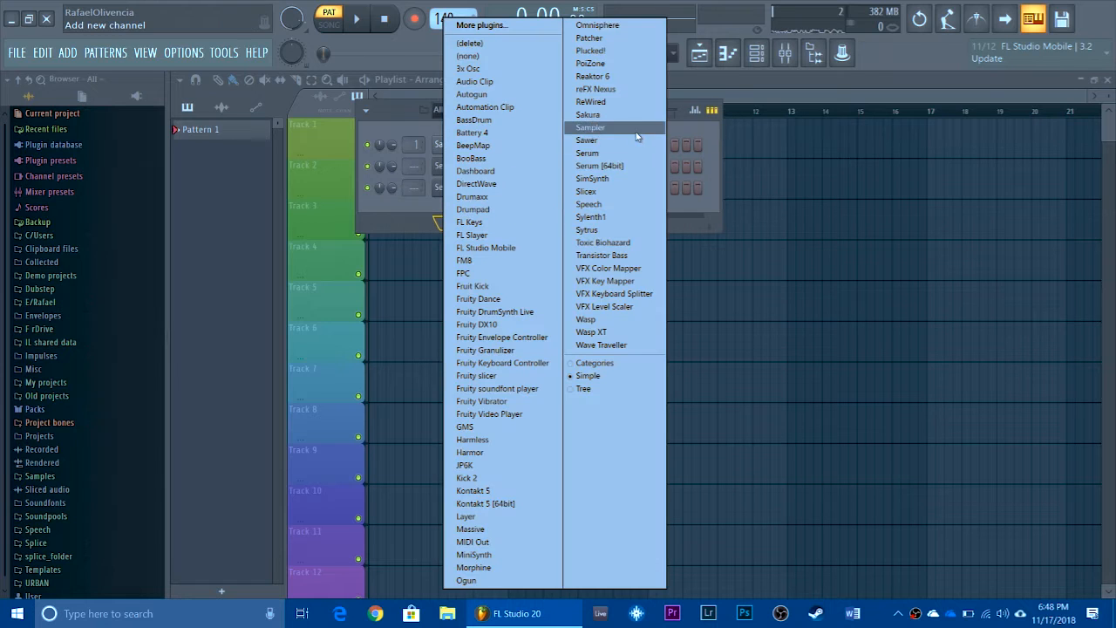
click(638, 160)
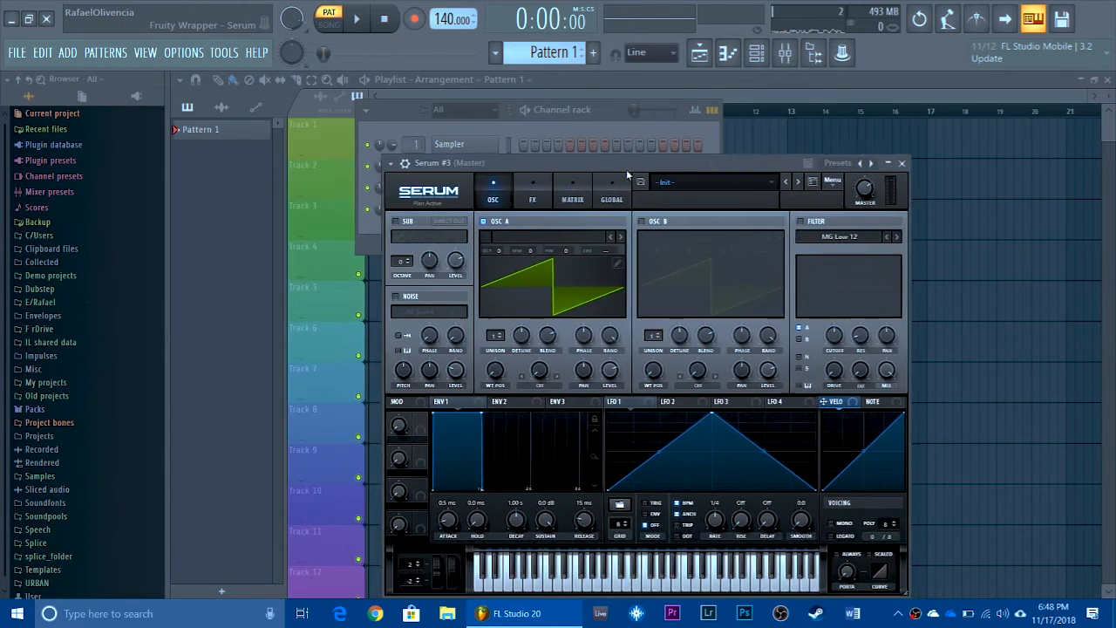
drag(626, 169, 615, 128)
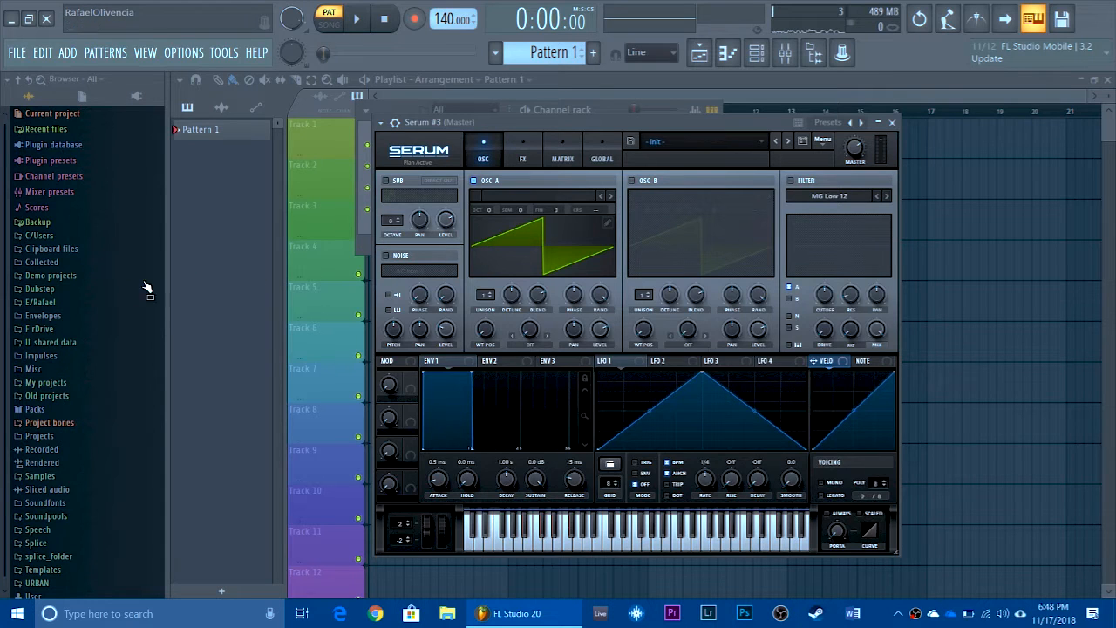
Open the Artists folder inside the Dubstep sample folder
click(69, 303)
click(69, 302)
click(66, 290)
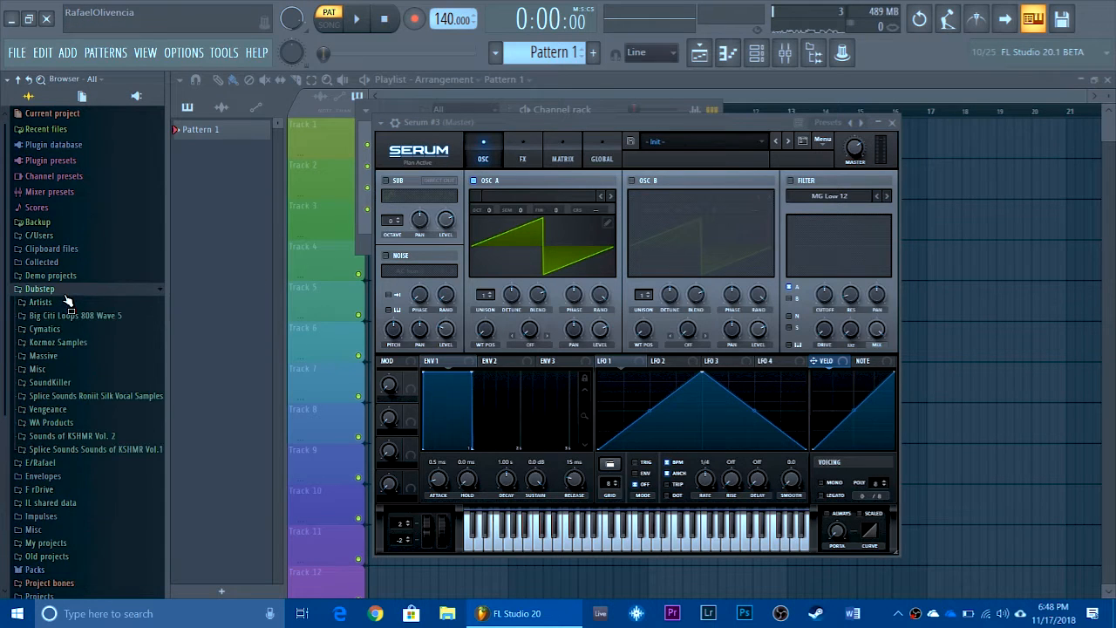
click(106, 304)
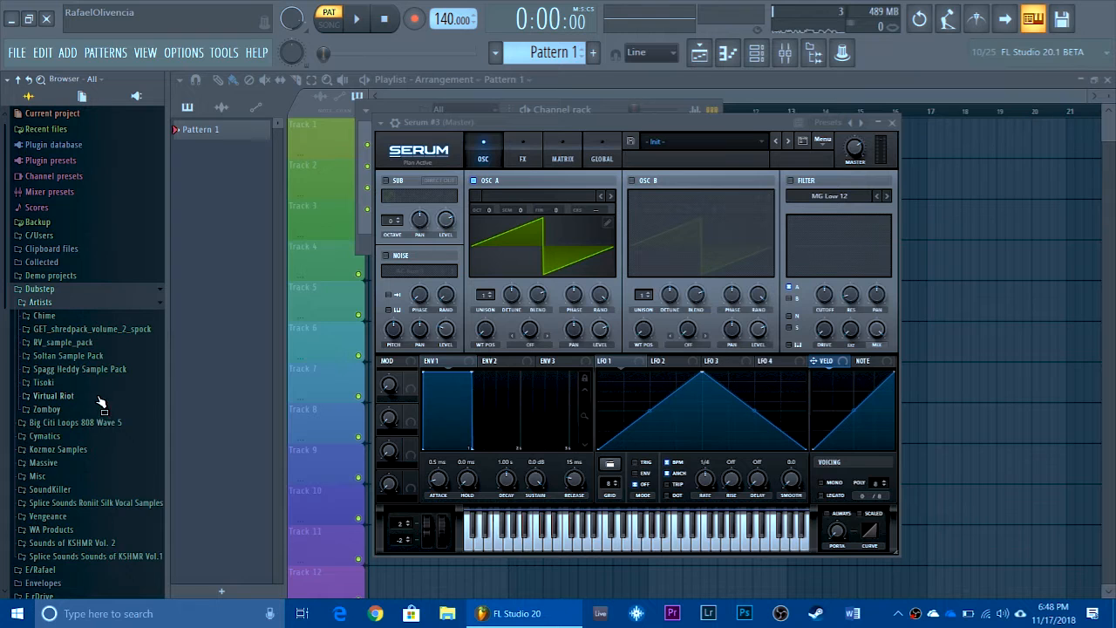
click(100, 398)
scroll(83, 358, down, 6)
scroll(83, 353, up, 4)
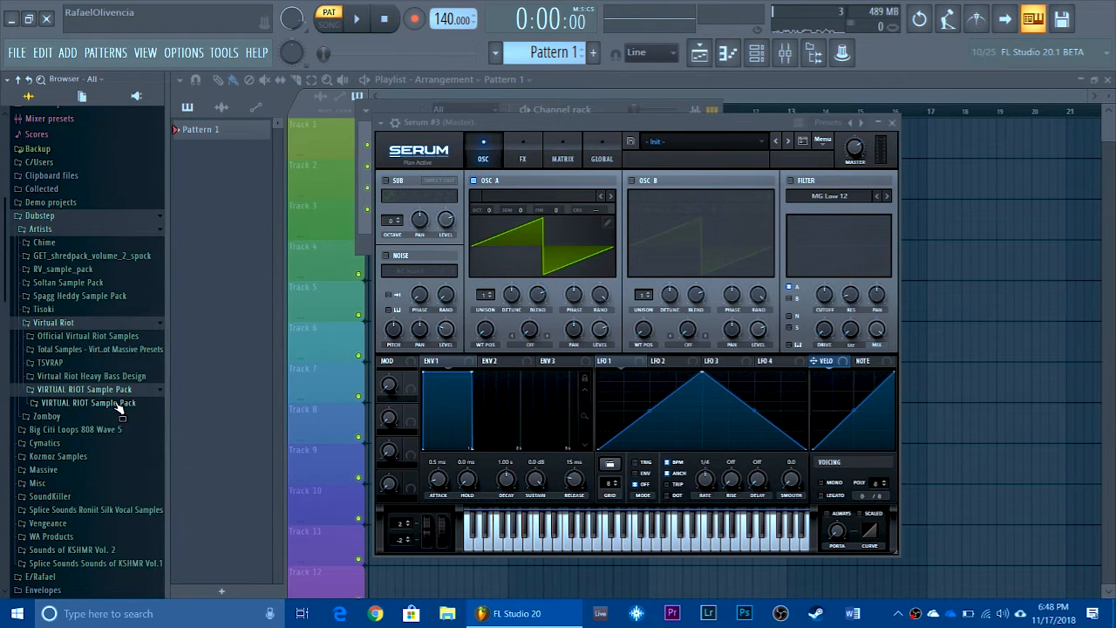
click(148, 322)
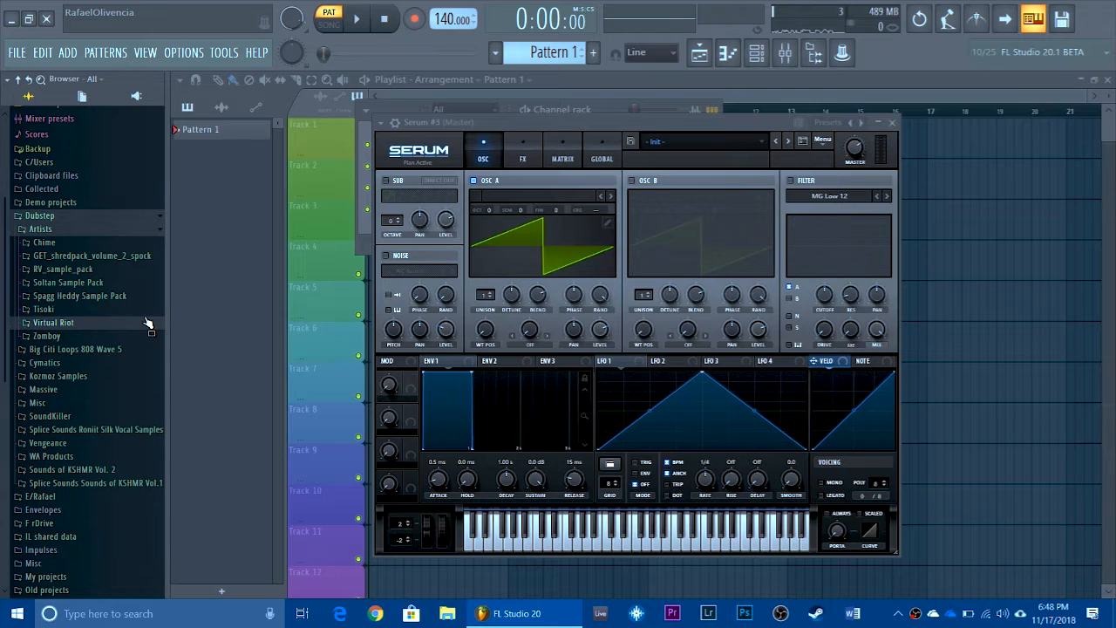
Open the TISOKI_synths folder within Tisoki Sounds Vol. 3's TISOKI_labeled_processed samples
click(96, 310)
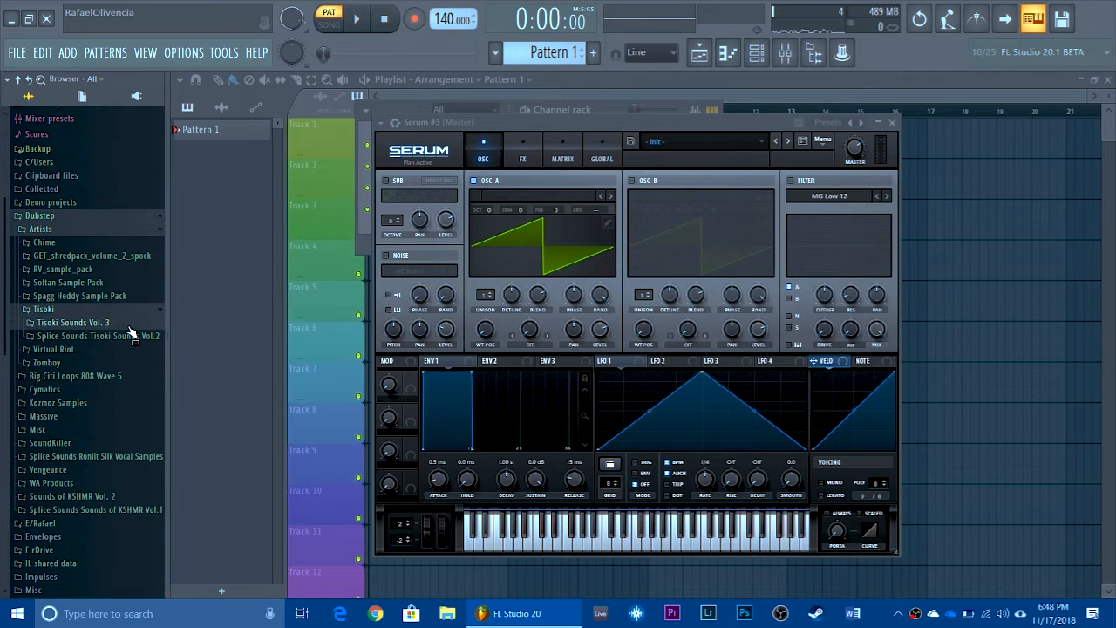
click(130, 323)
click(133, 338)
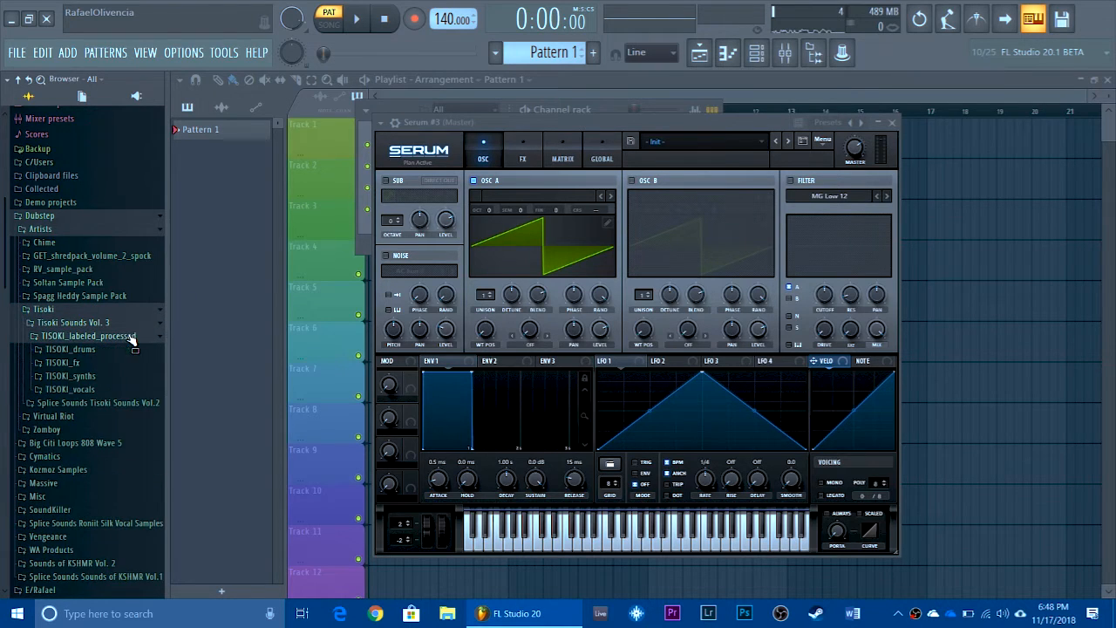
click(101, 377)
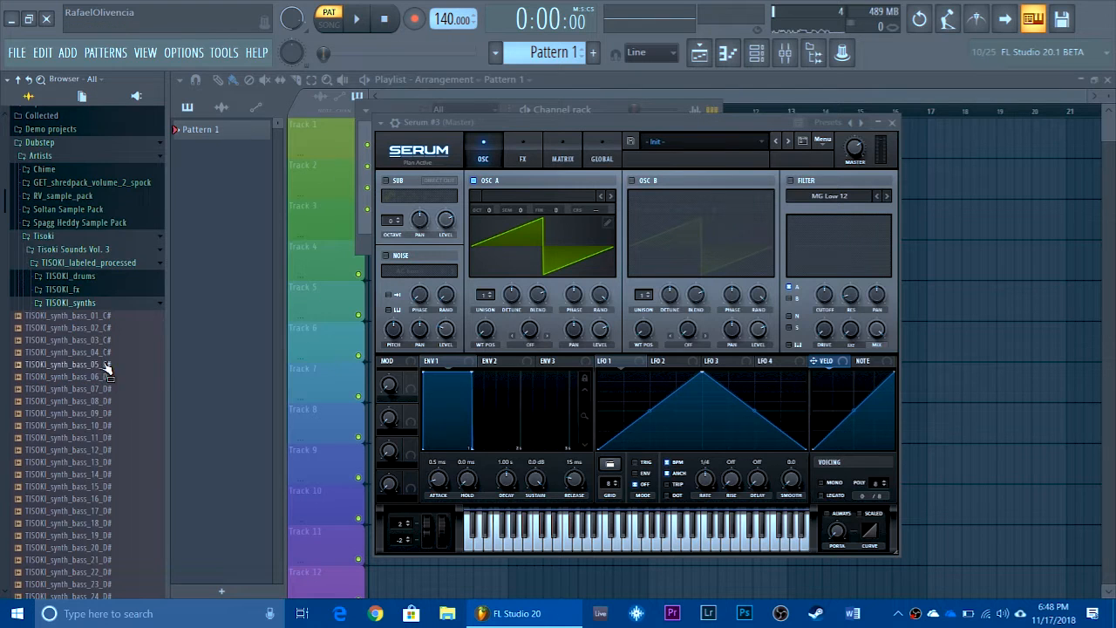
Audition the bass samples in the TISOKI_synths folder one after another, up to TISOKI_synth_bass_27_D#
click(102, 319)
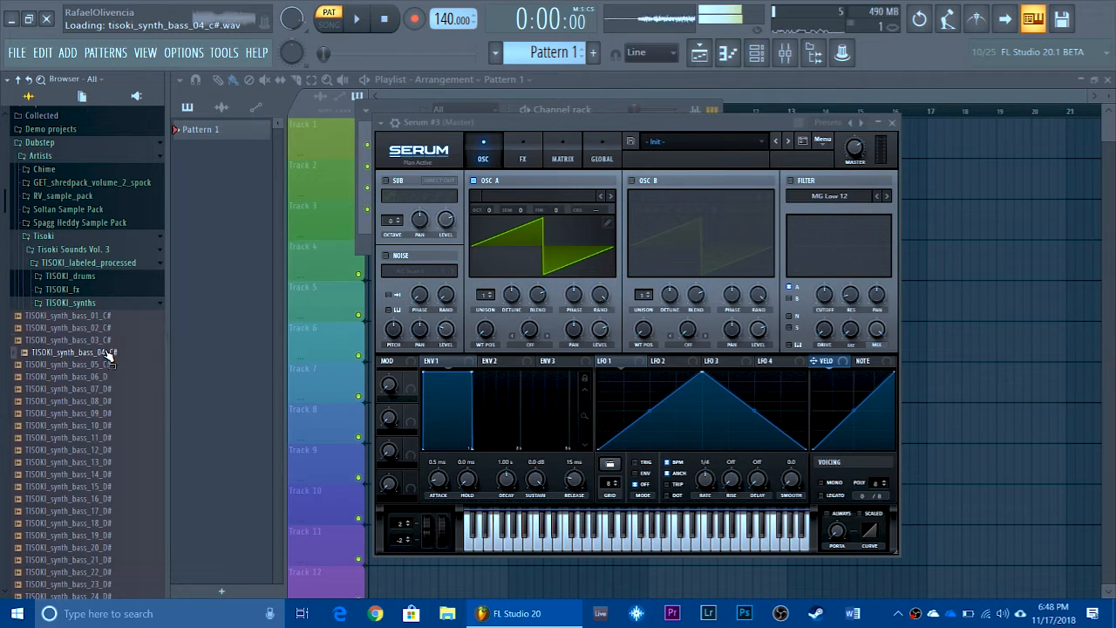
click(106, 328)
key(Down)
key(Down)
key(Down)
key(Down)
key(Down)
key(Down)
key(Down)
key(Down)
key(Down)
key(Down)
key(Down)
key(Down)
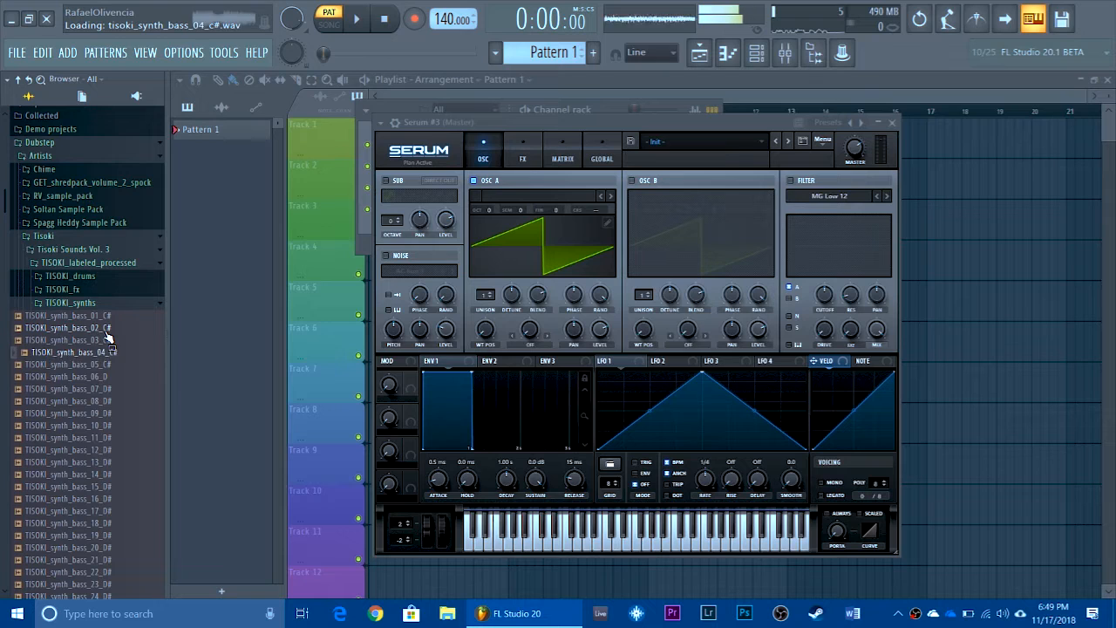
key(Down)
key(Down)
key(Down)
key(Down)
key(Down)
key(Down)
key(Down)
key(Down)
key(Down)
key(Down)
key(Down)
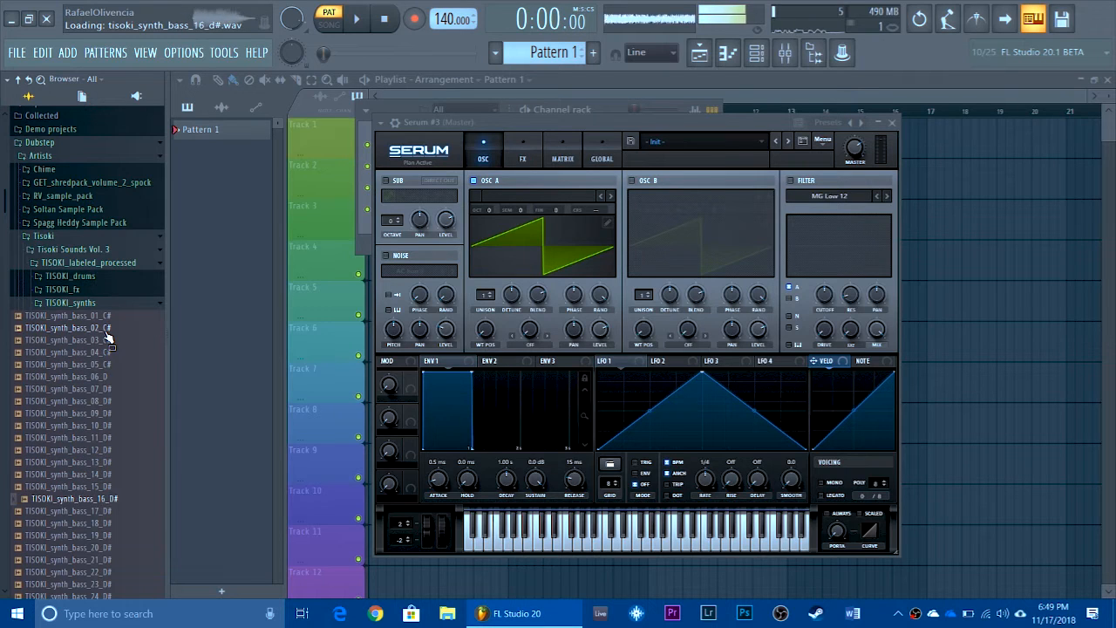
key(Down)
key(Down)
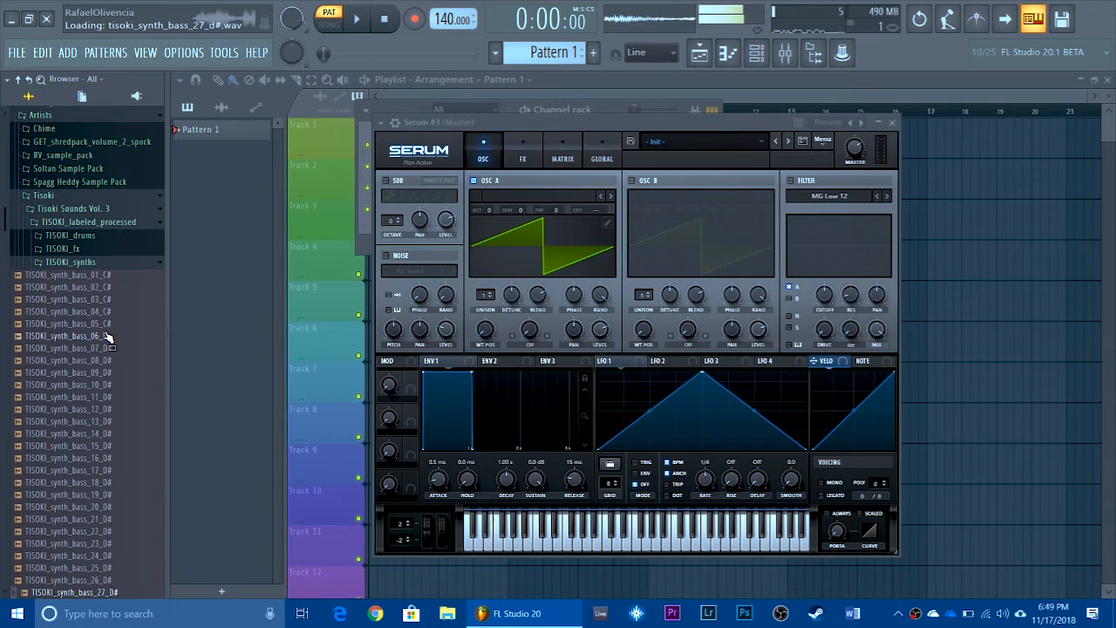
Close the Tisoki sample folders and look through the Cymatics packs for a bass sample
click(77, 209)
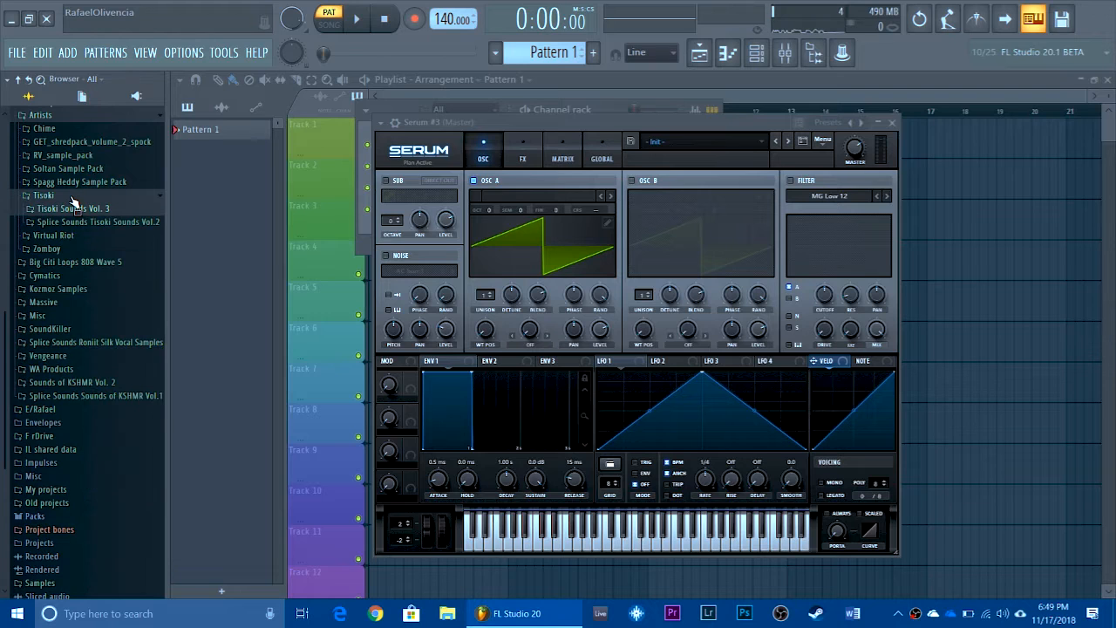
click(77, 209)
click(92, 224)
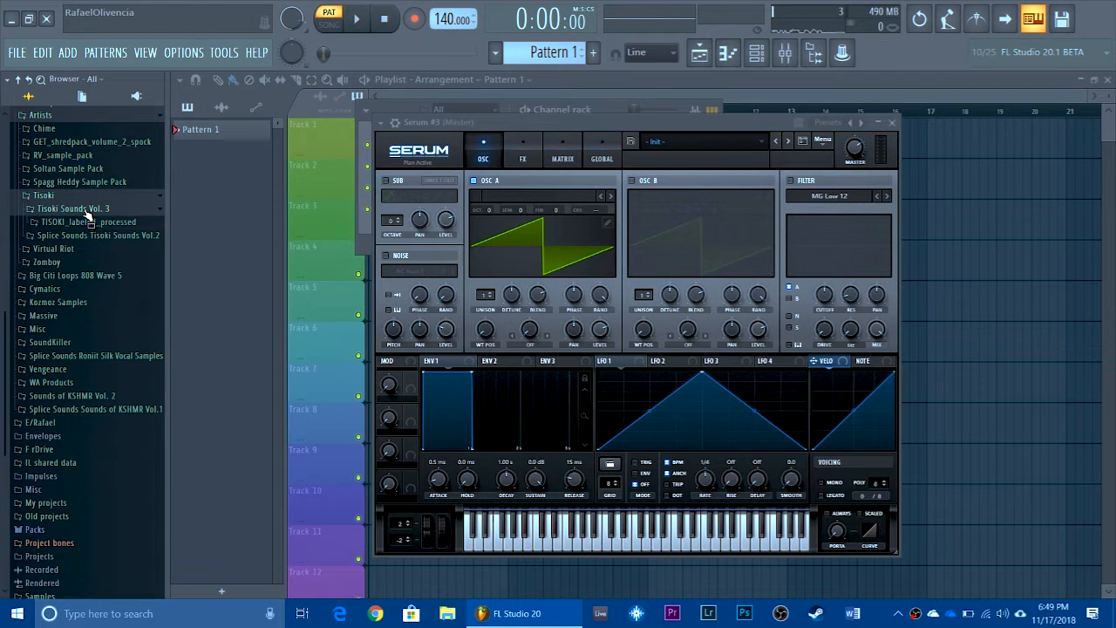
click(88, 211)
click(87, 198)
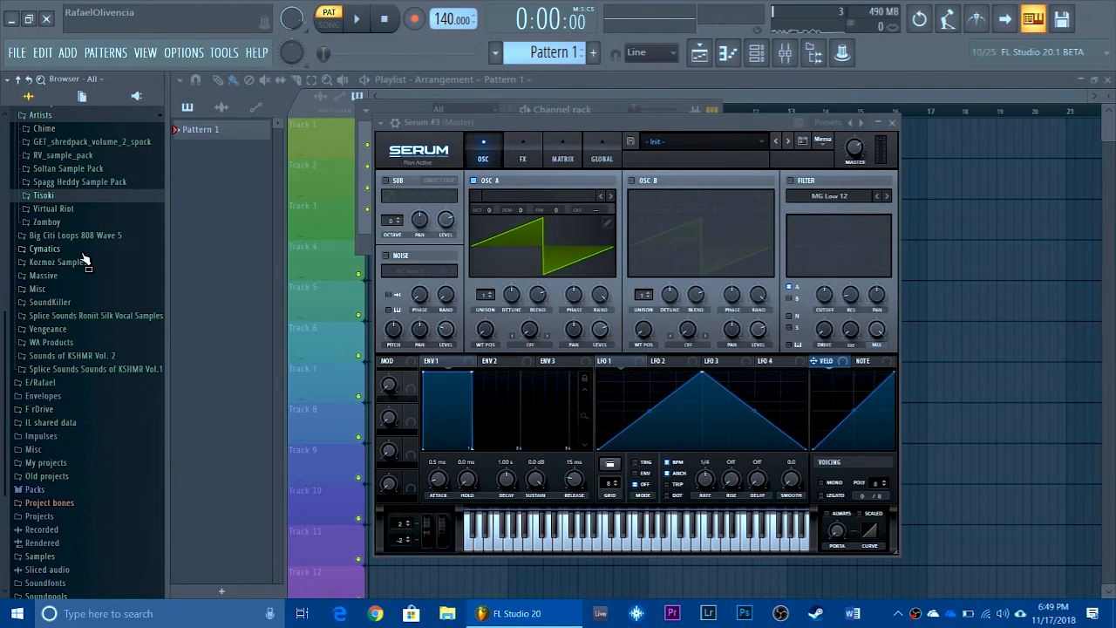
click(44, 248)
scroll(113, 296, down, 4)
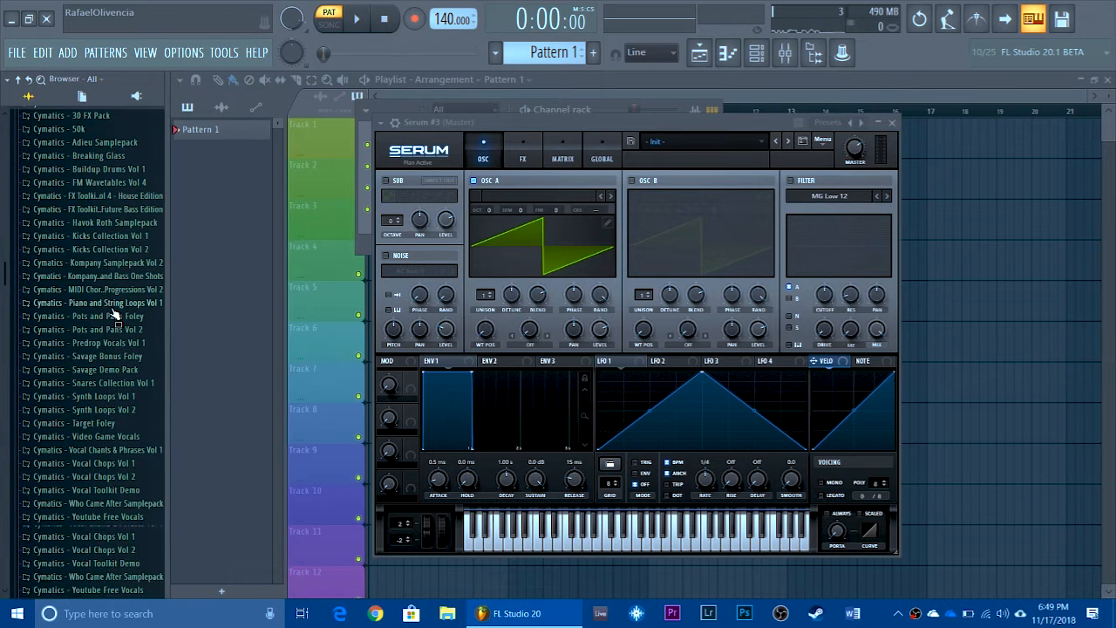
scroll(75, 258, up, 4)
click(74, 250)
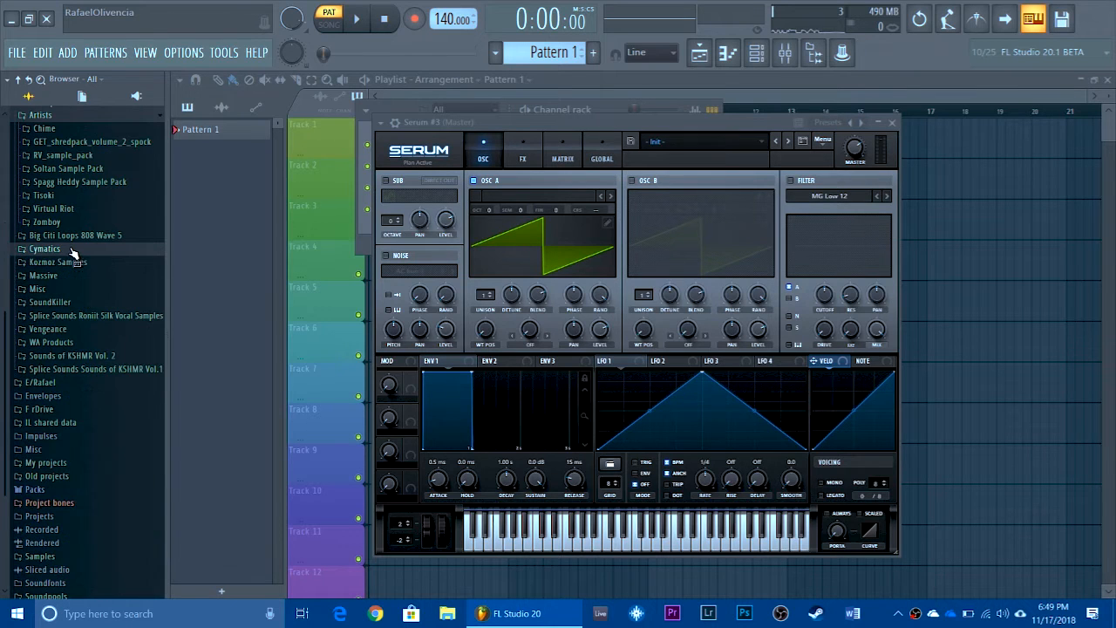
Find VDUB3 Bass Shot 014 F in the VDUB3 Bass Shots folder of the Vengeance Essential Dubstep Vol 3 pack and preview it
click(87, 332)
scroll(105, 340, down, 3)
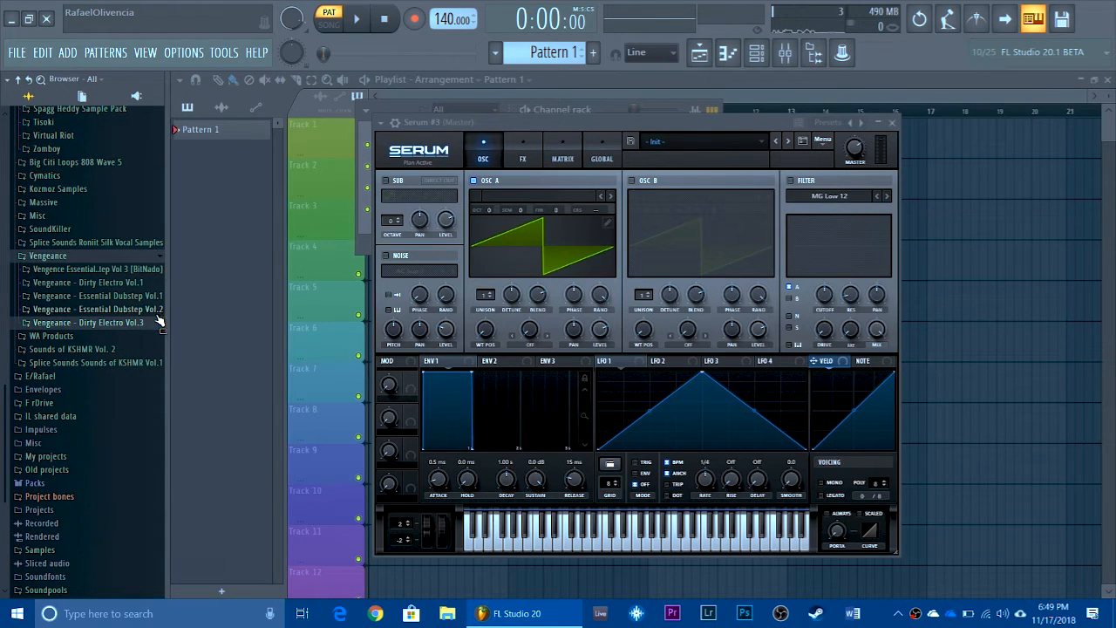
click(139, 269)
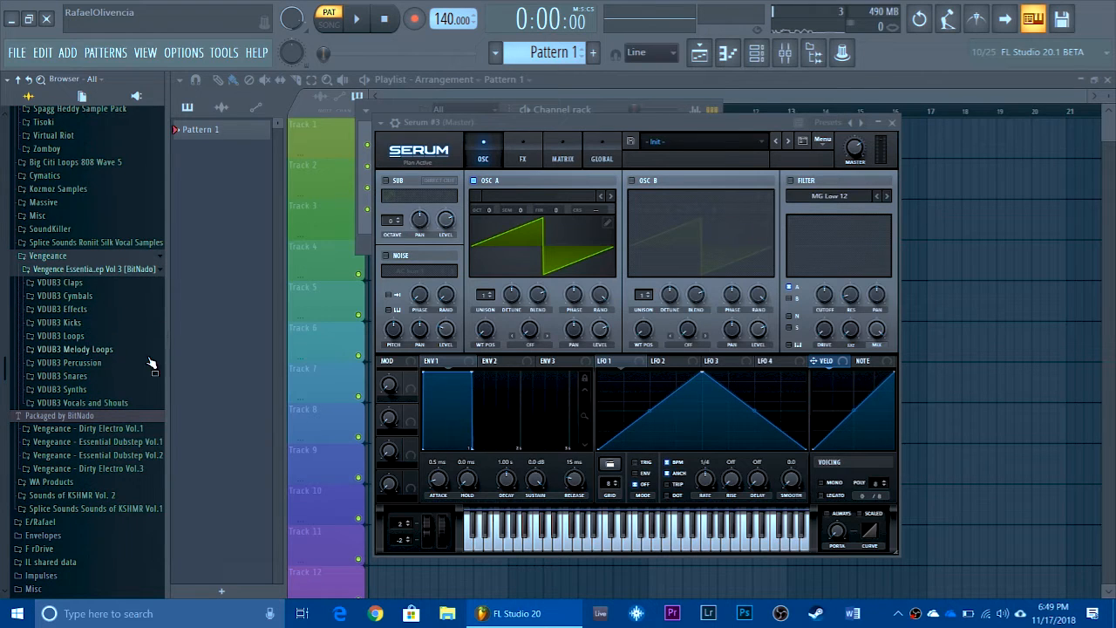
click(111, 388)
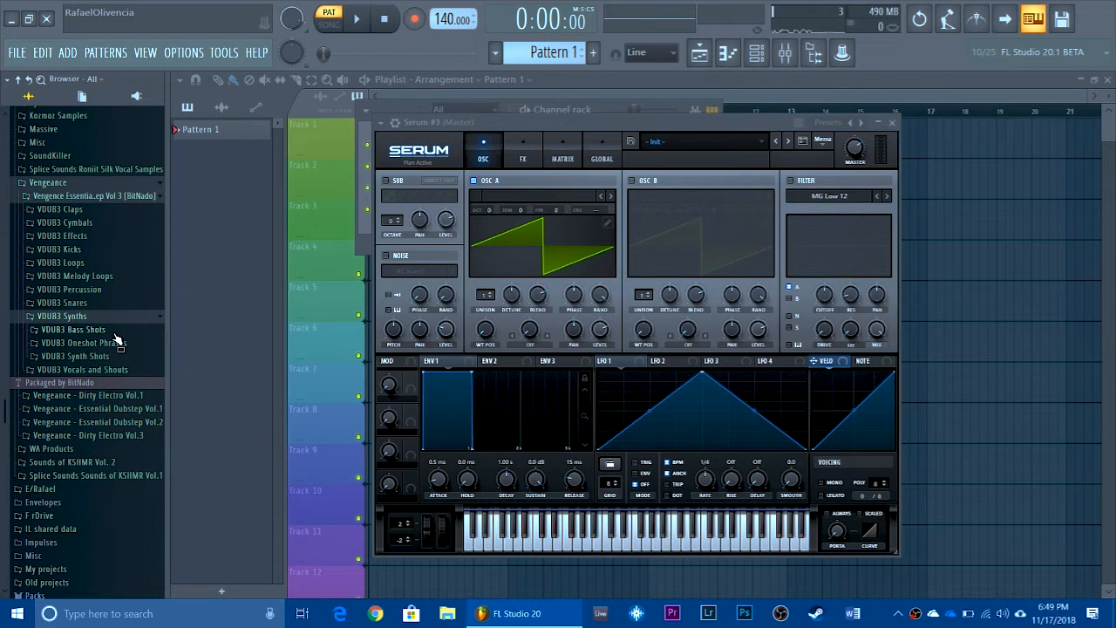
click(116, 336)
click(108, 343)
click(109, 354)
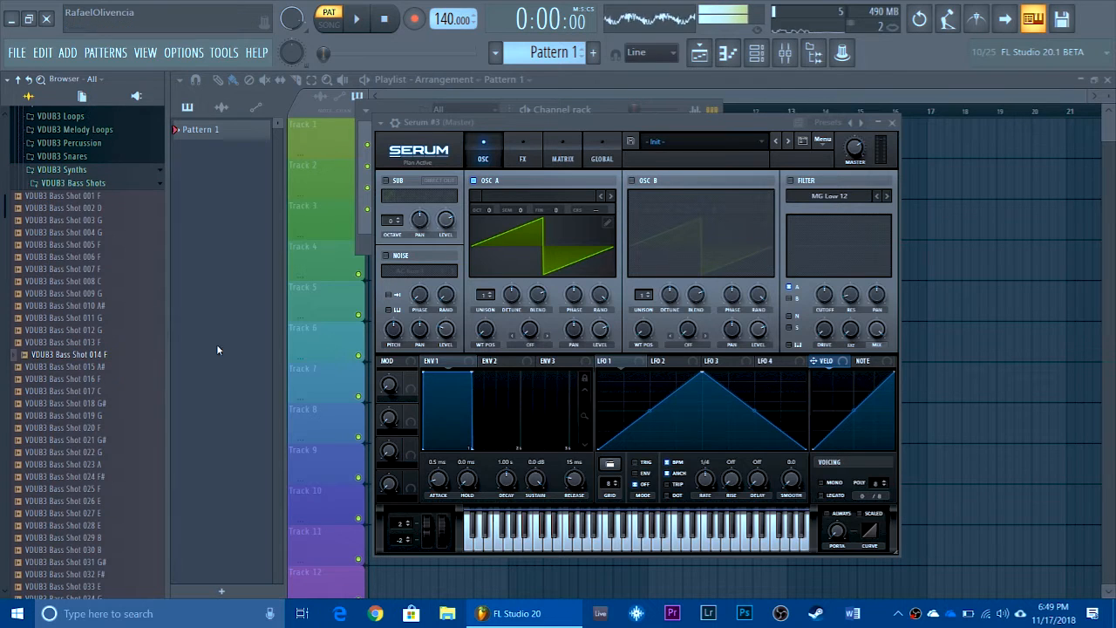
Open oscillator A's wavetable editor and set the import split to note F0
click(608, 224)
click(687, 445)
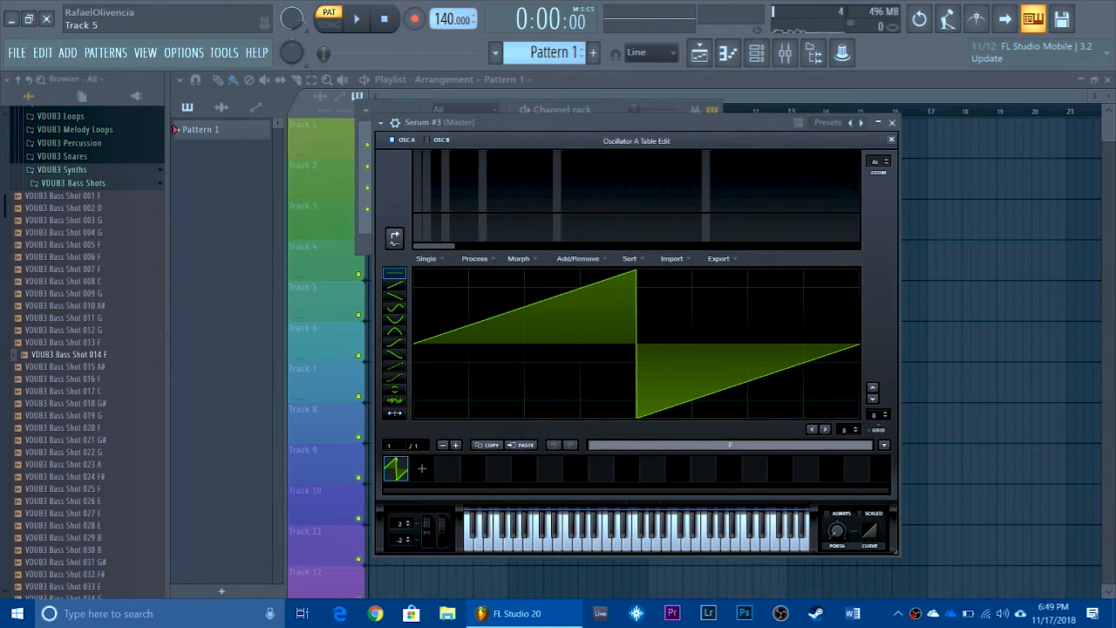
key(3)
key(Return)
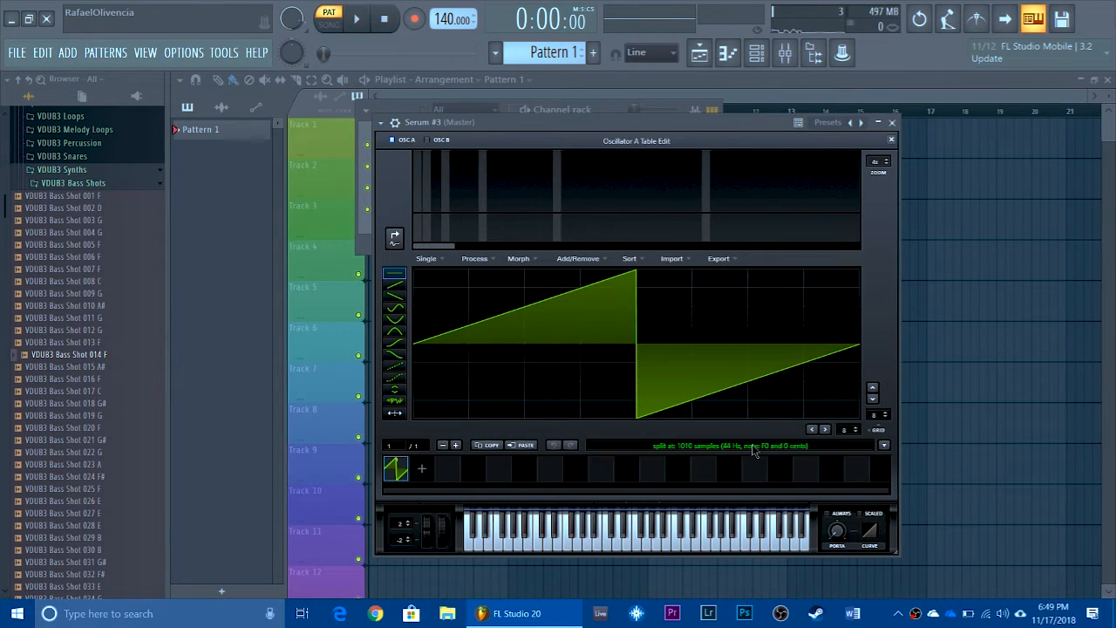
mouse_move(755, 452)
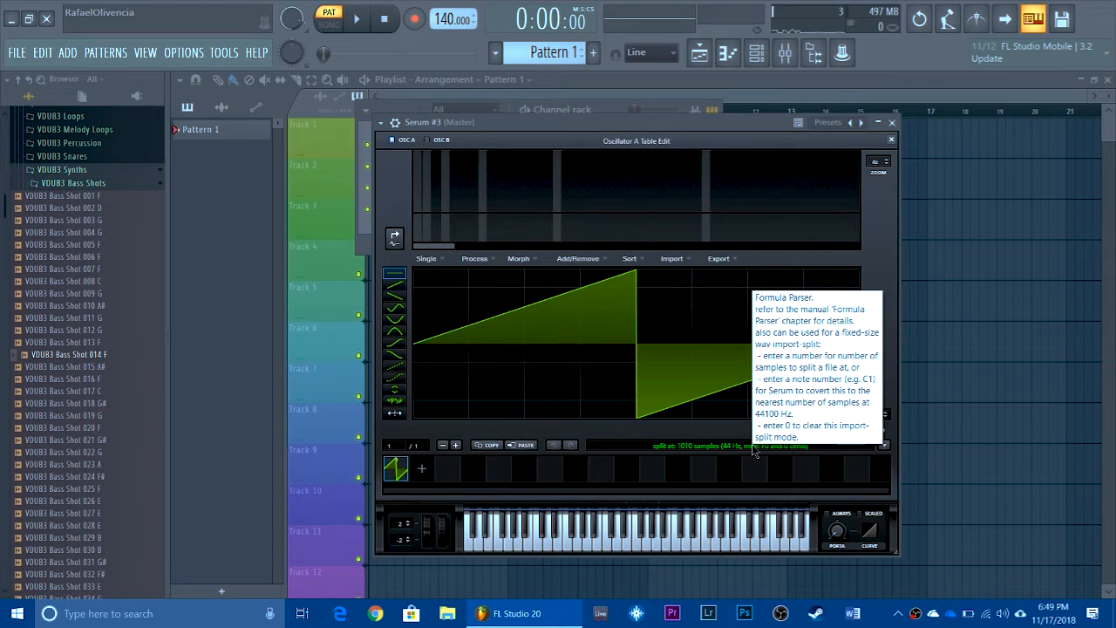
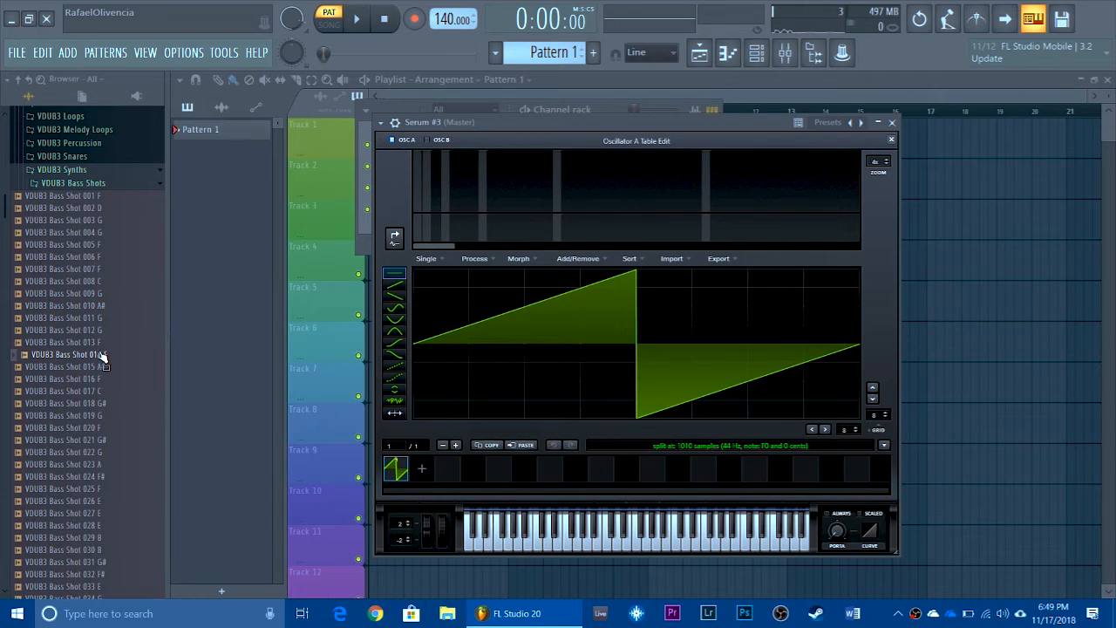
Import VDUB3 Bass Shot 014 F as oscillator A's wavetable, lower the octave to -2 and sweep the wavetable position
drag(101, 356, 585, 331)
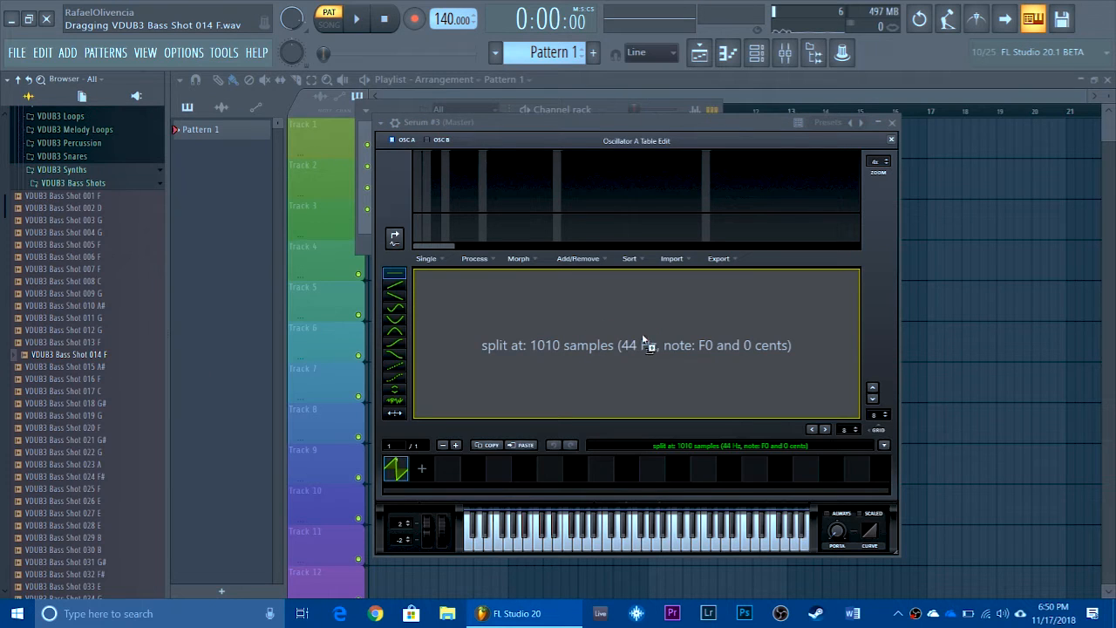
drag(656, 336, 657, 340)
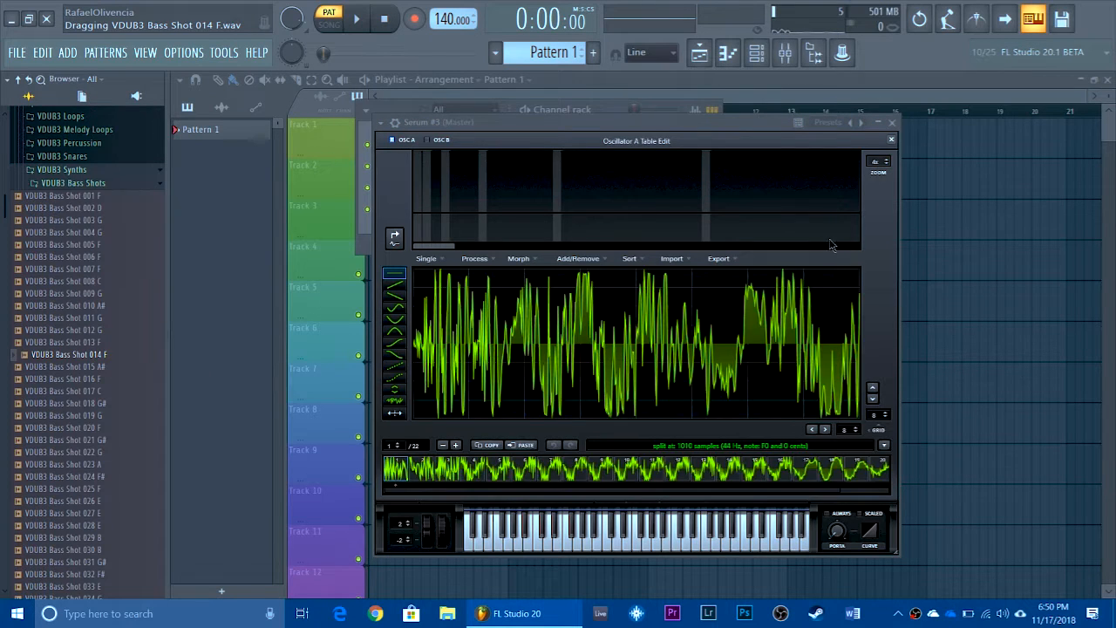
click(890, 140)
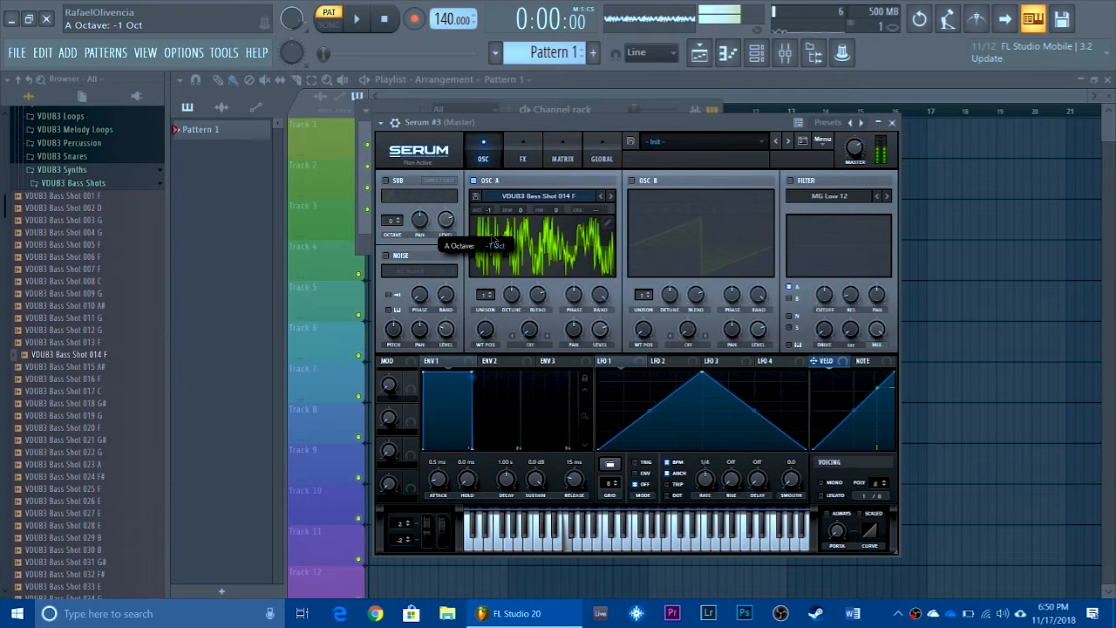
drag(488, 336, 519, 432)
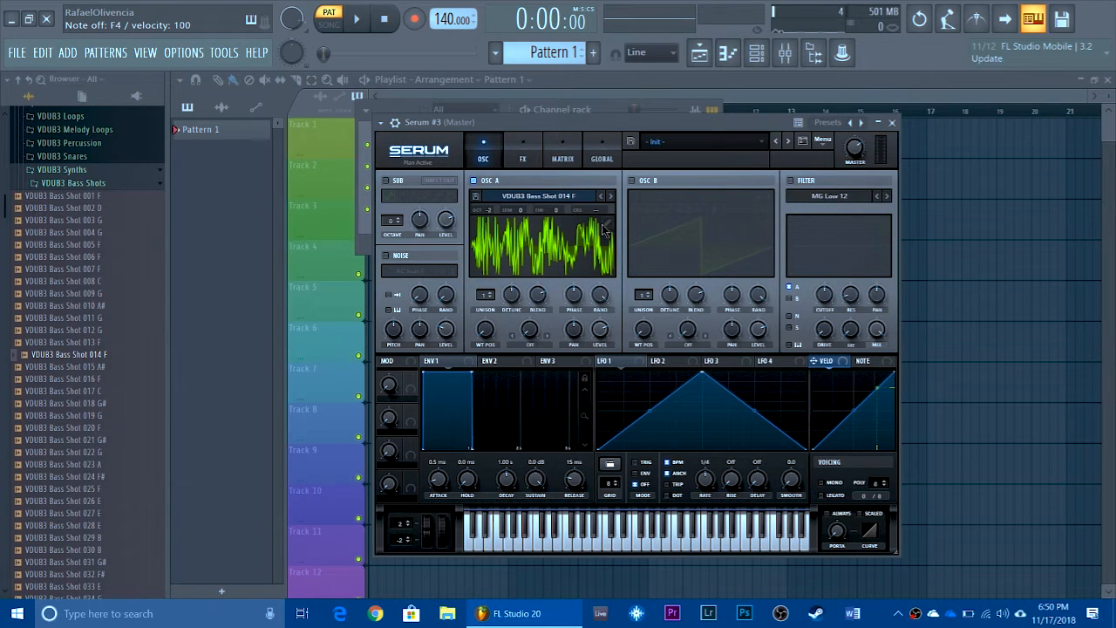
Remove the last three frames, 22 down to 20, from oscillator A's wavetable
click(610, 224)
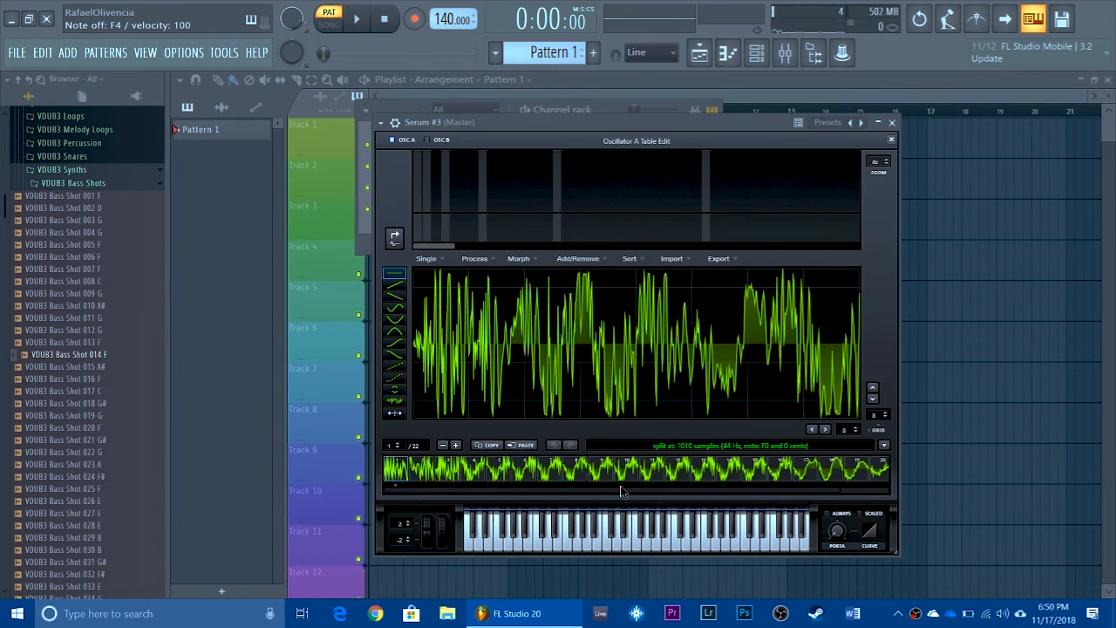
drag(774, 498, 844, 497)
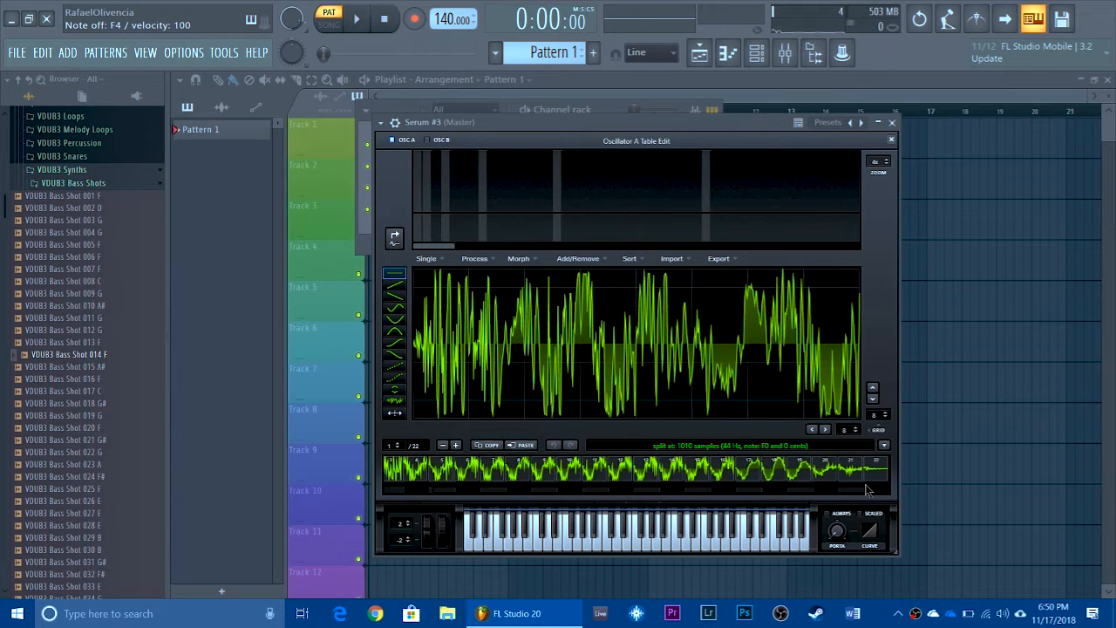
click(876, 473)
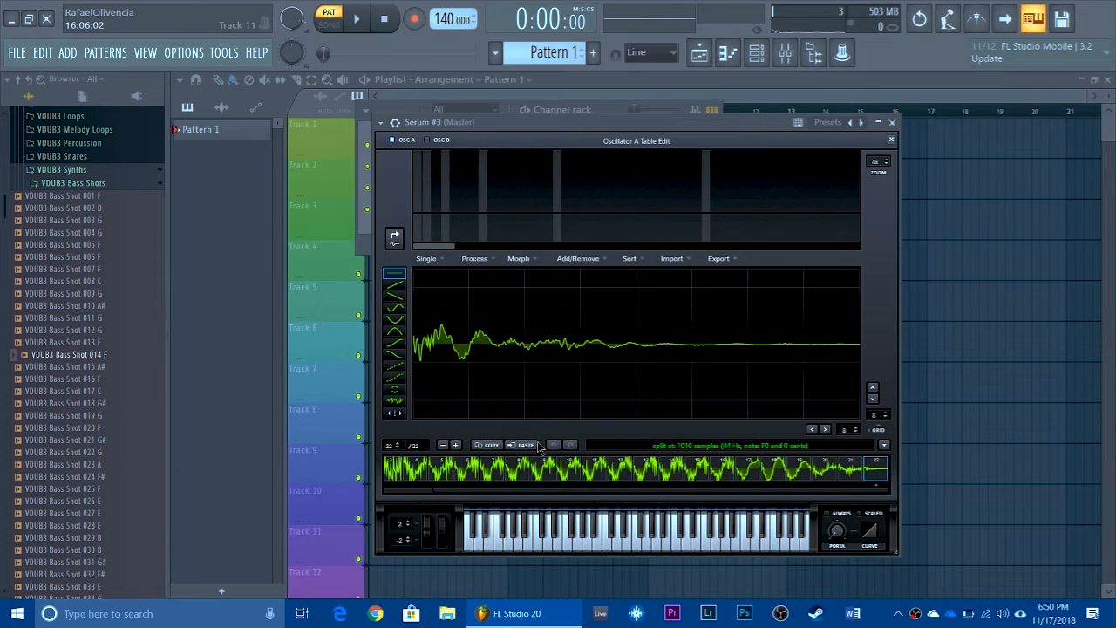
click(444, 446)
click(444, 446)
click(444, 445)
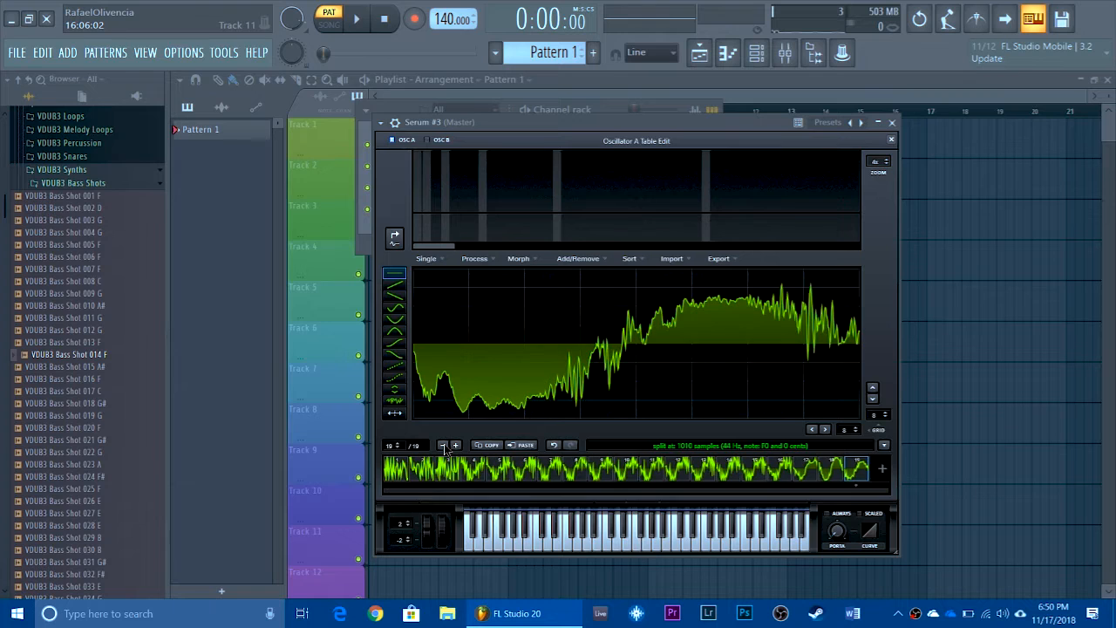
Morph oscillator A's wavetable with Crossfade and audition it by sweeping the wavetable position back to 1
click(528, 259)
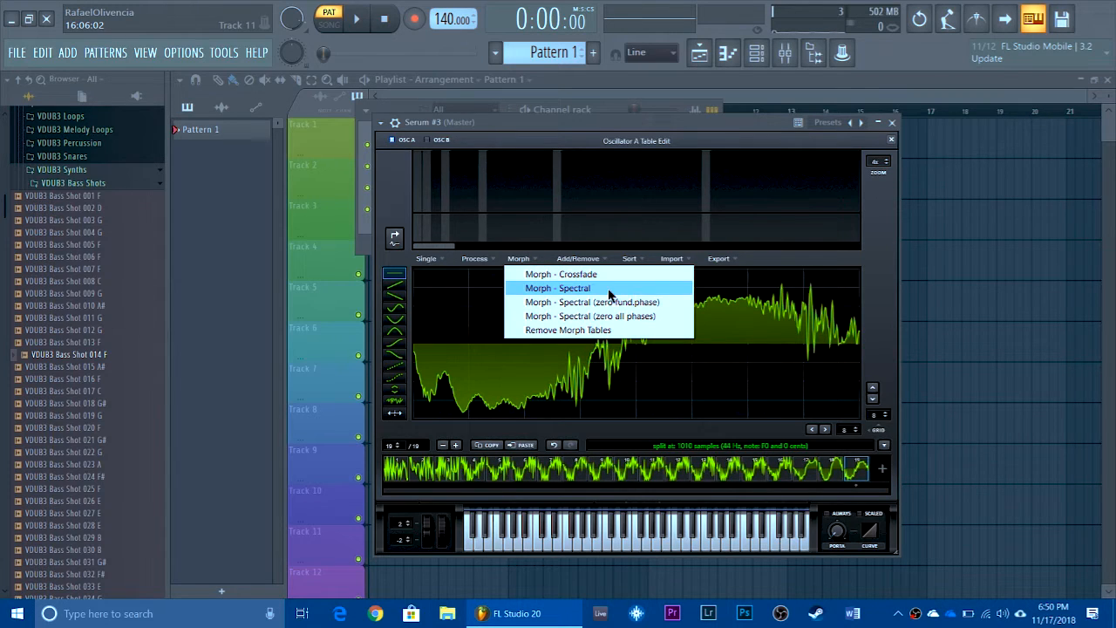
click(550, 275)
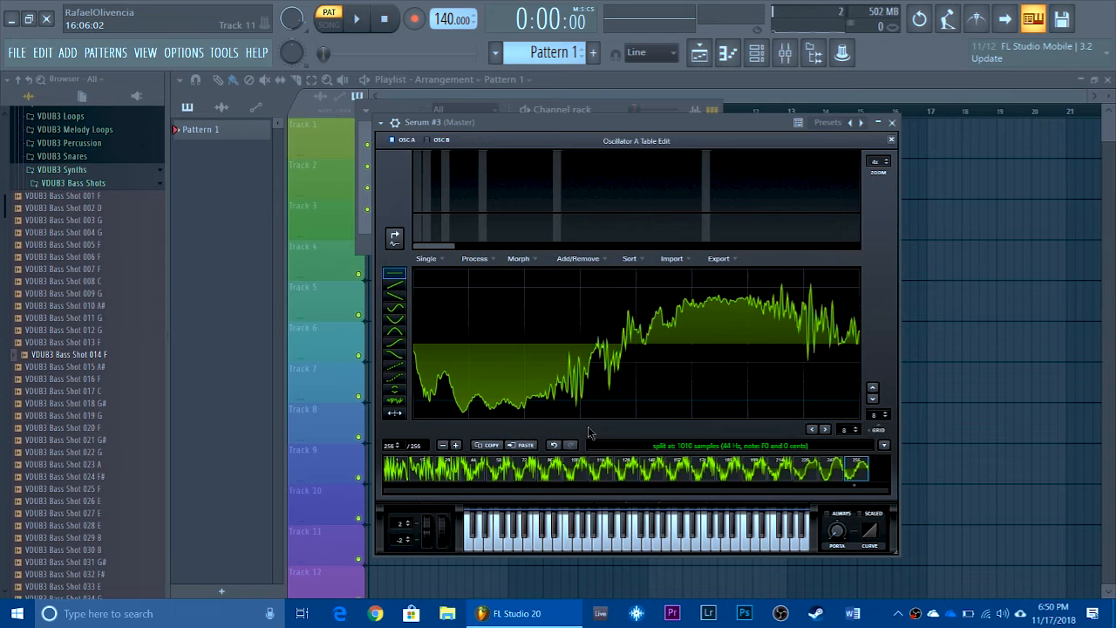
click(891, 140)
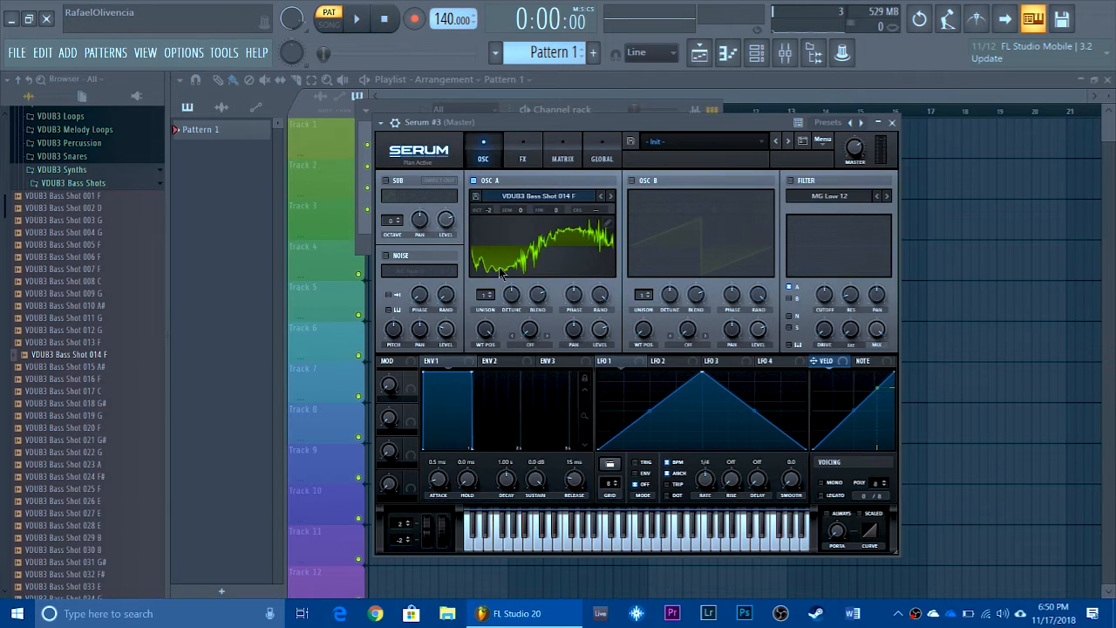
drag(488, 331, 529, 421)
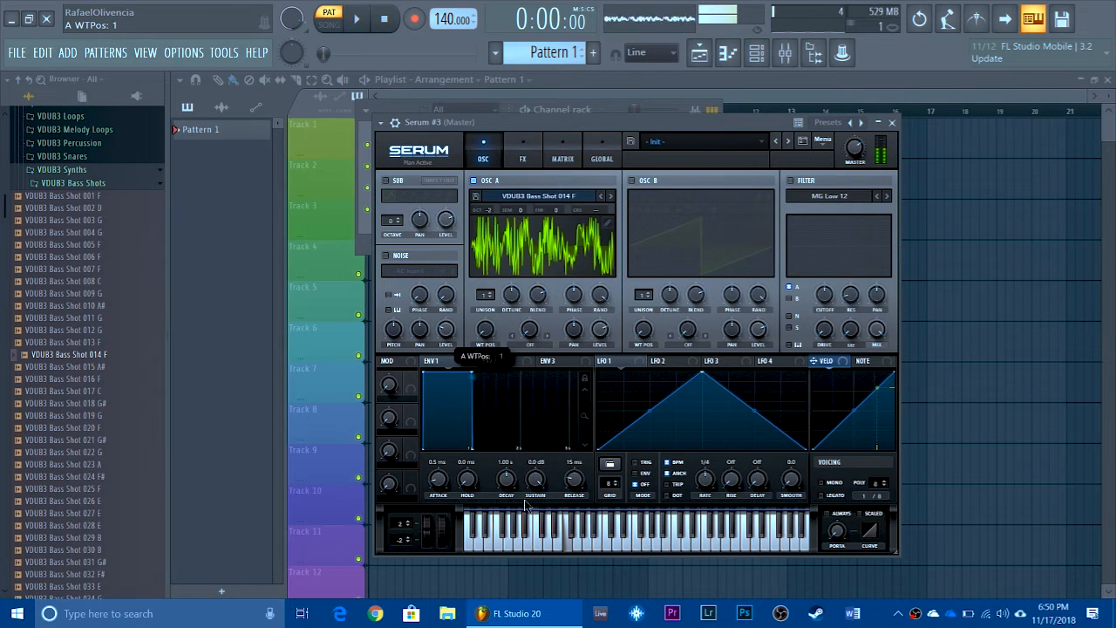
Apply a Process operation to oscillator A's wavetable and close the wavetable editor
click(608, 224)
click(445, 259)
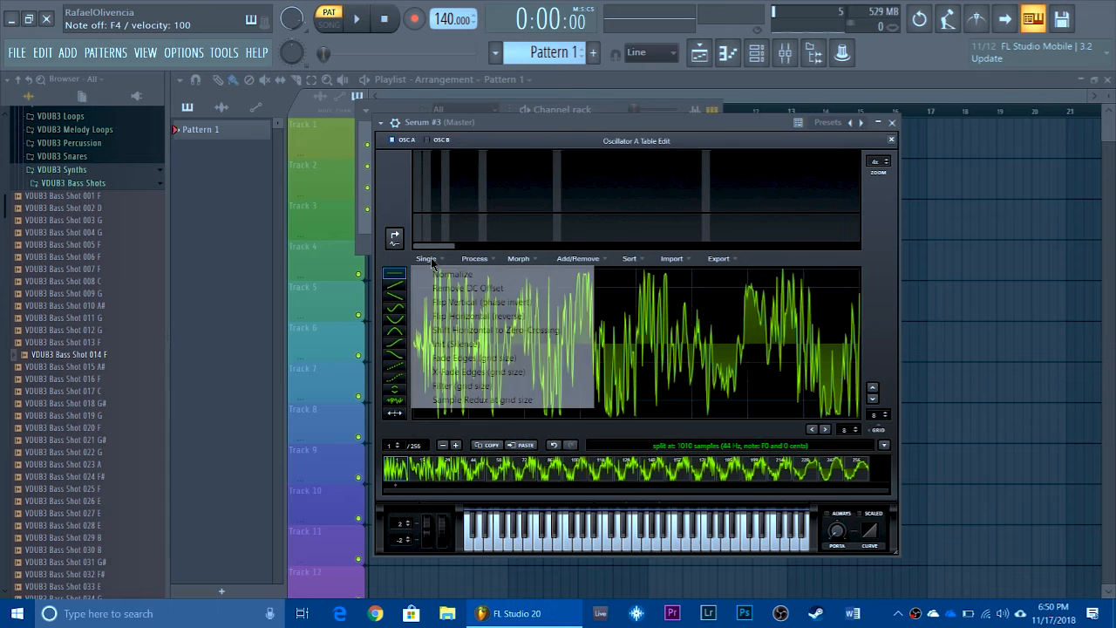
click(476, 259)
click(497, 289)
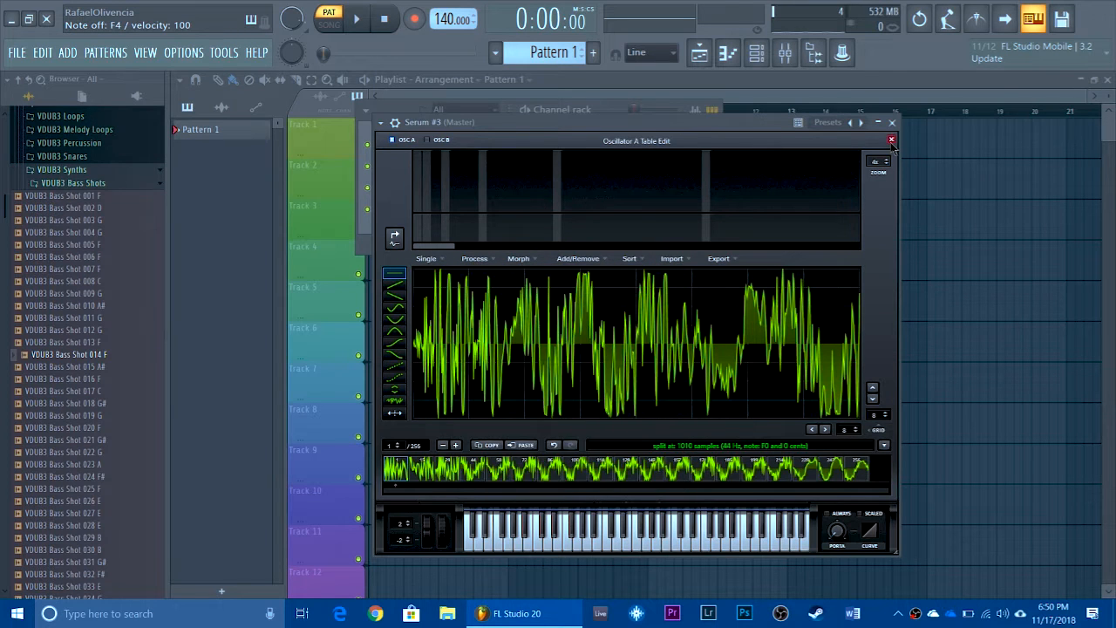
click(891, 140)
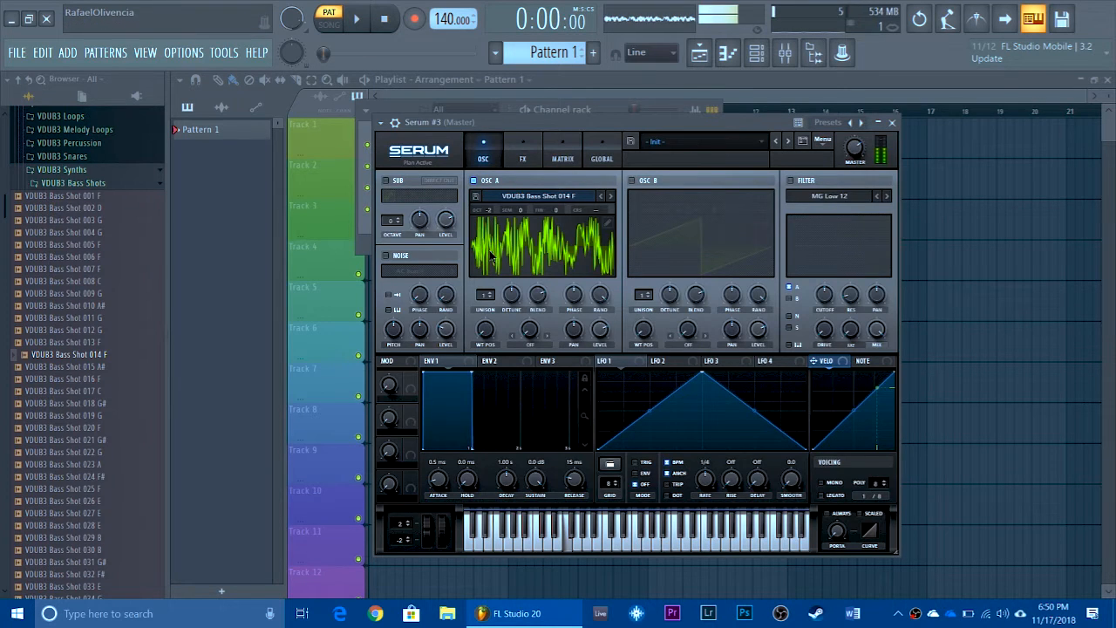
Modulate oscillator A's wavetable position with LFO 1 and set the modulation range
drag(485, 328, 493, 297)
drag(476, 337, 476, 349)
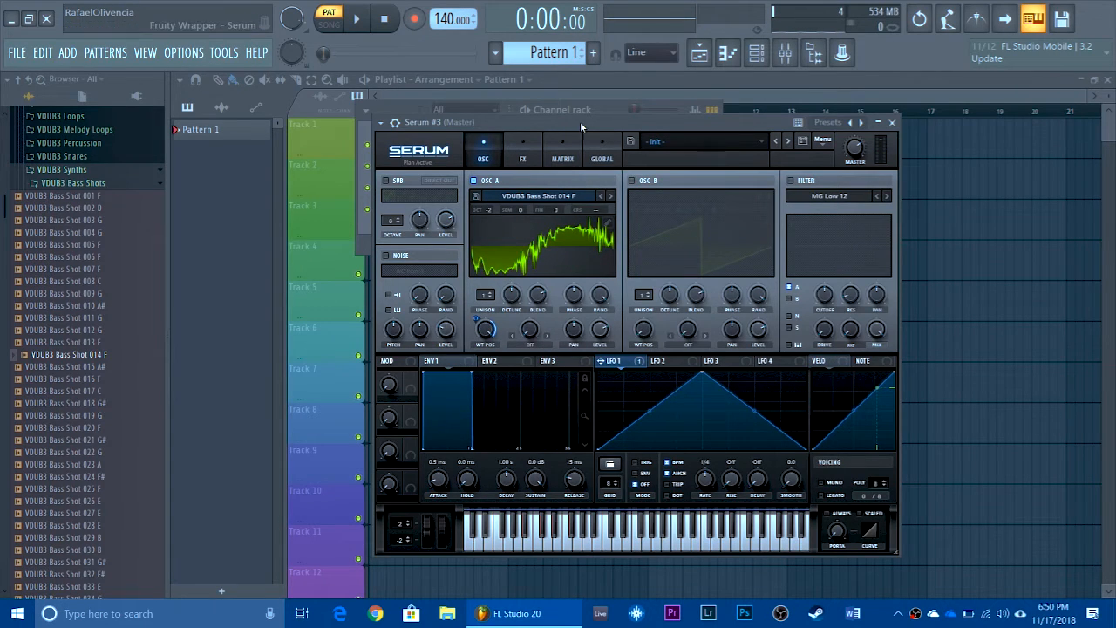
drag(580, 121, 577, 118)
Bend LFO 1's rising segment into a convex curve and reduce its modulation depth on oscillator A's wavetable position
drag(649, 410, 653, 394)
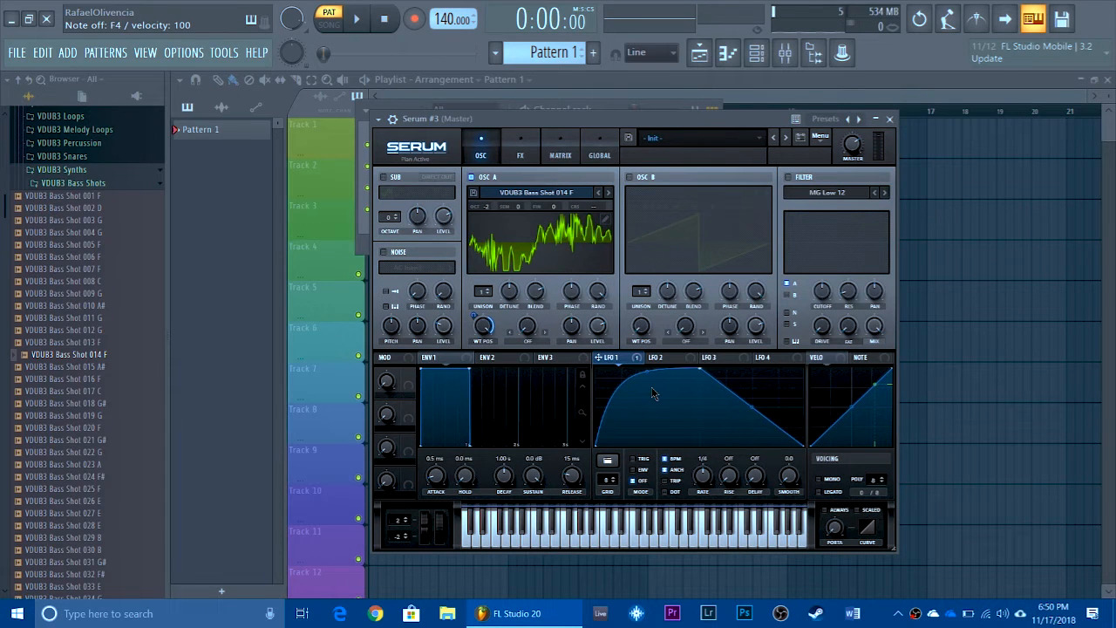
drag(471, 318, 477, 275)
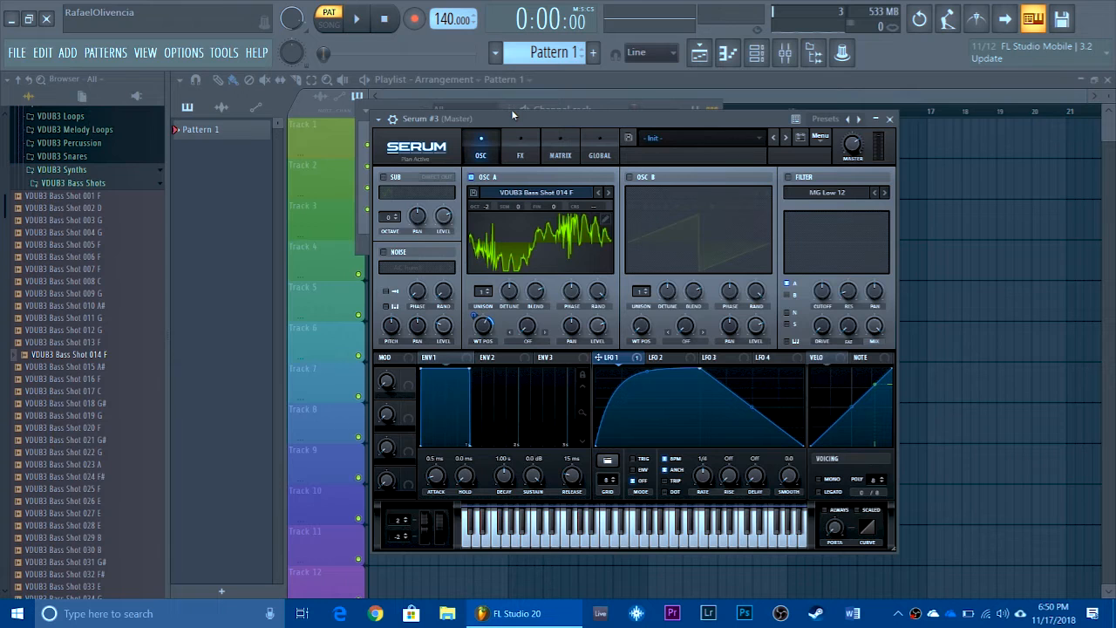
Set LFO 1 to Trig mode, fine-tune oscillator A's wavetable position and audition the bass note
drag(513, 115, 507, 117)
drag(580, 113, 577, 102)
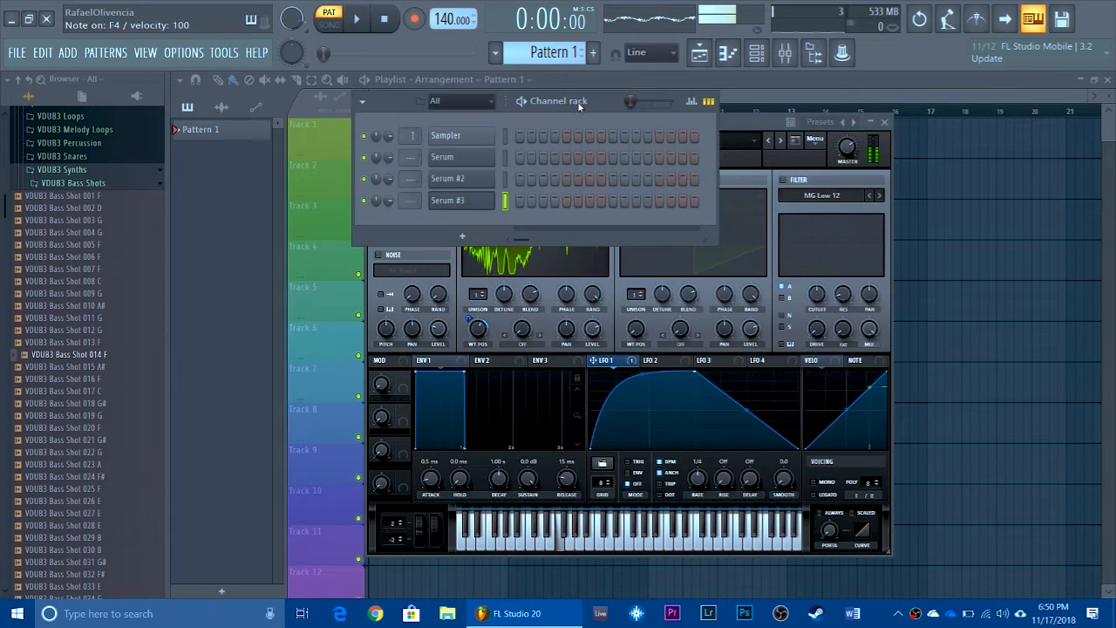
click(747, 115)
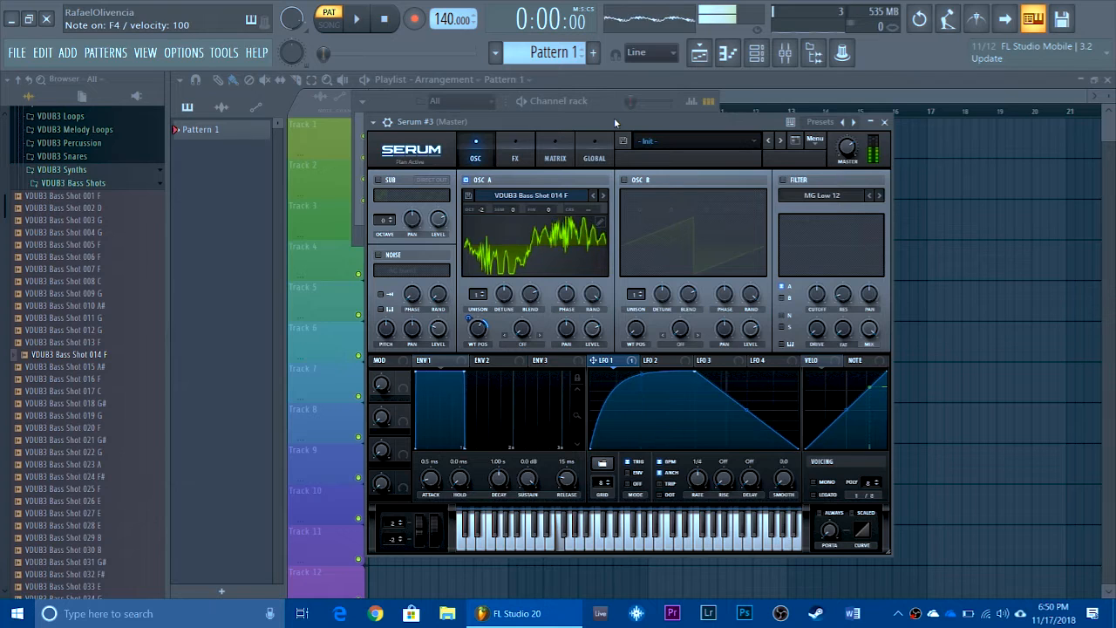
mouse_move(475, 336)
mouse_down()
mouse_move(480, 323)
mouse_move(475, 339)
mouse_up()
key(v)
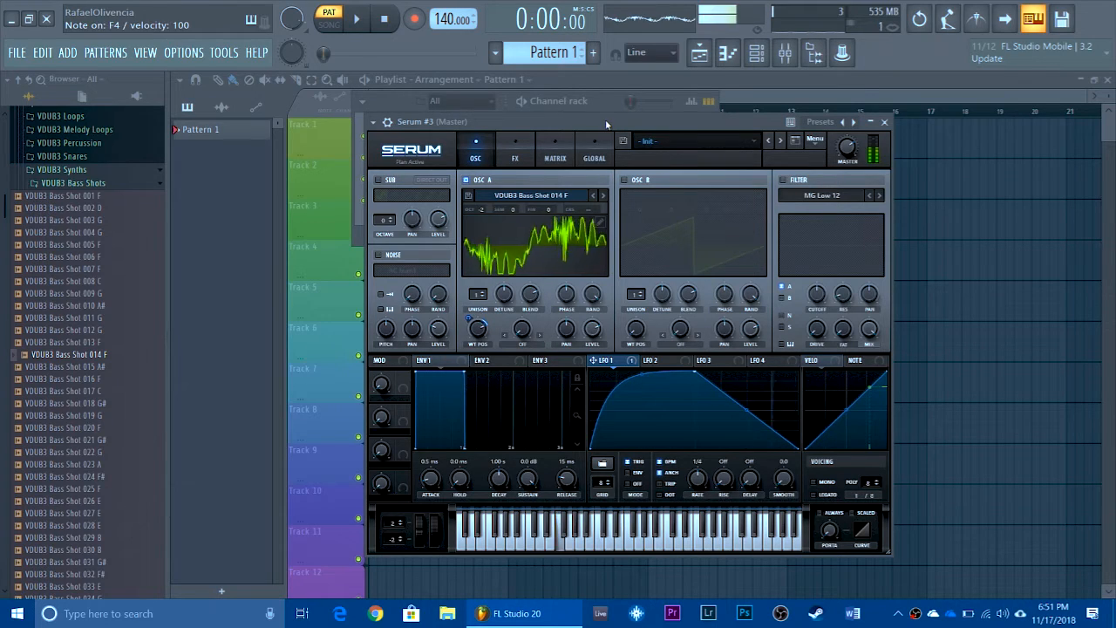
Set oscillator A's level to 0% and modulate it with LFO 1
drag(593, 329, 602, 408)
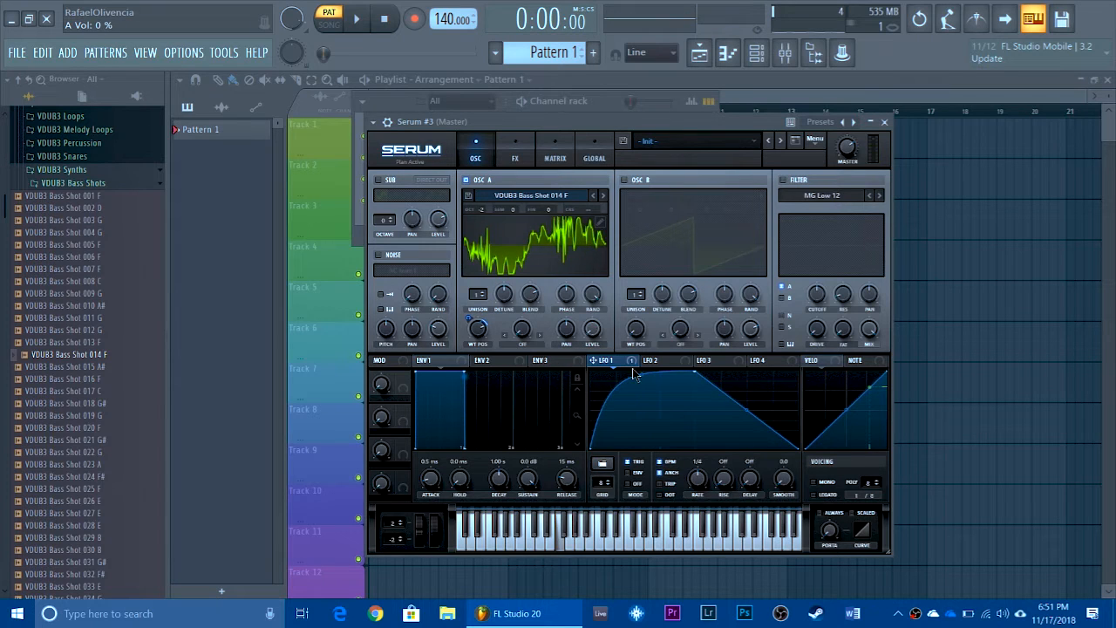
drag(604, 361, 594, 330)
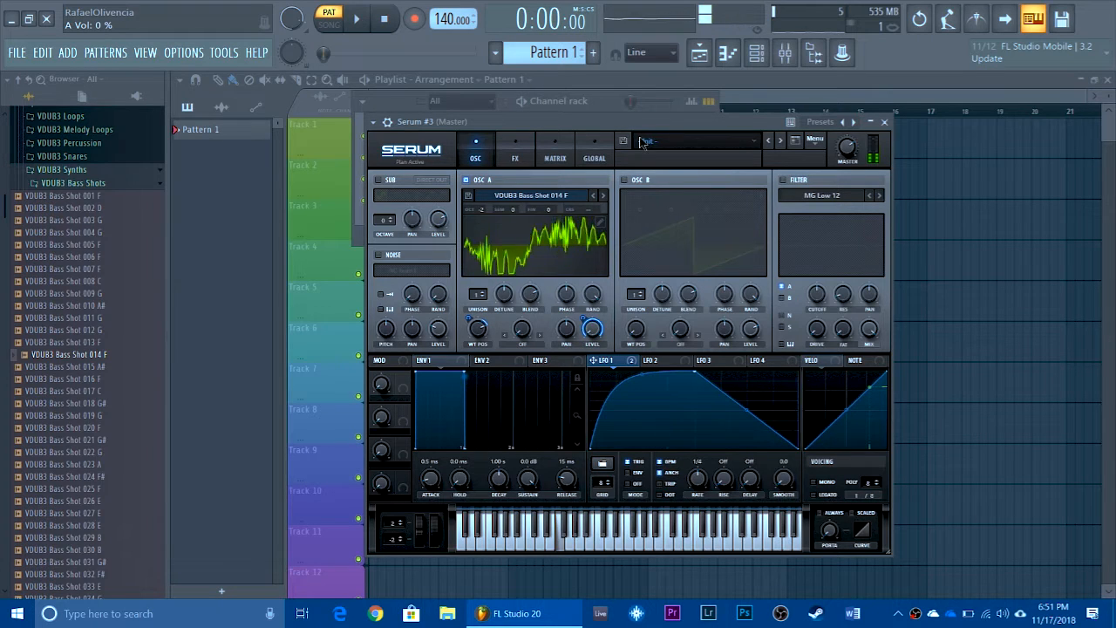
Try the Bend - warp on oscillator A and sweep its amount to about -85%
click(522, 343)
click(565, 104)
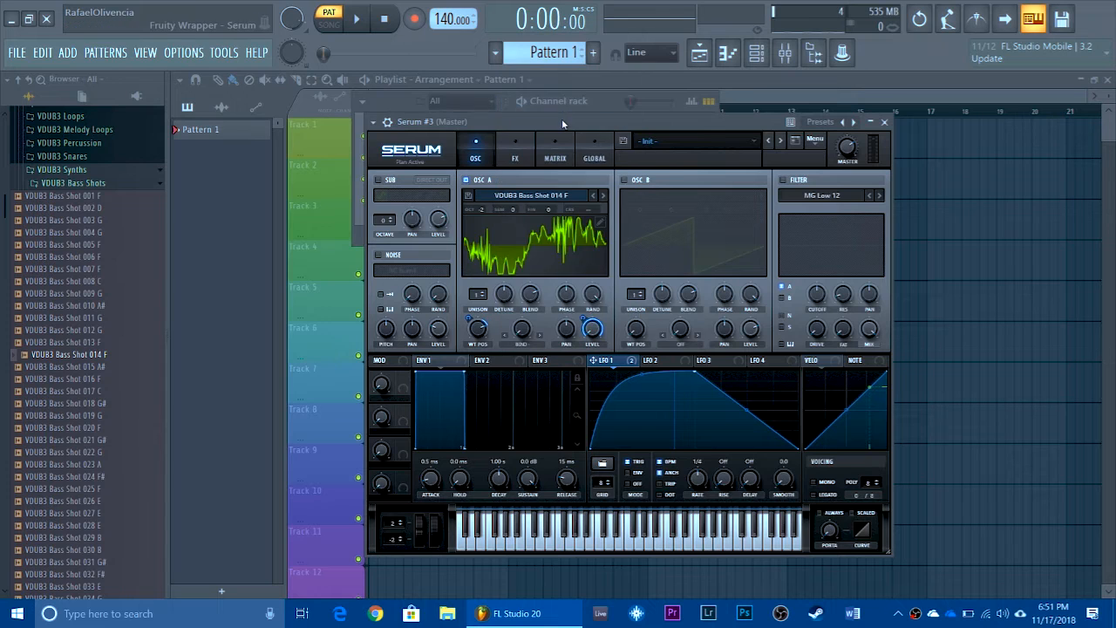
drag(522, 328, 541, 253)
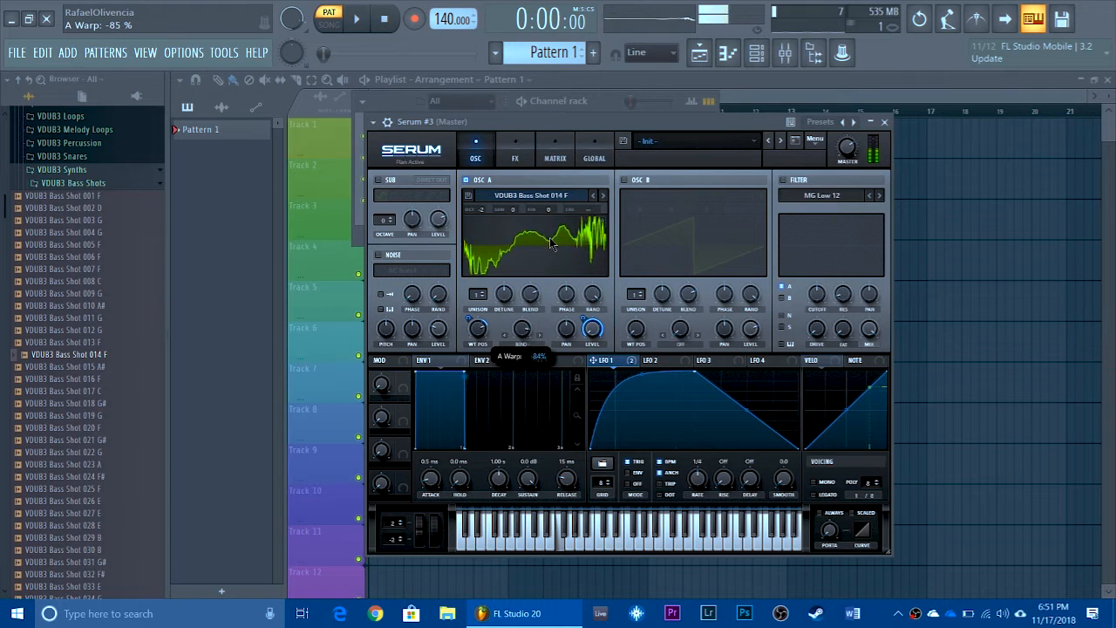
Set oscillator A's warp to Remap 1, bend its remap line into a steep convex curve and audition the sound
click(521, 344)
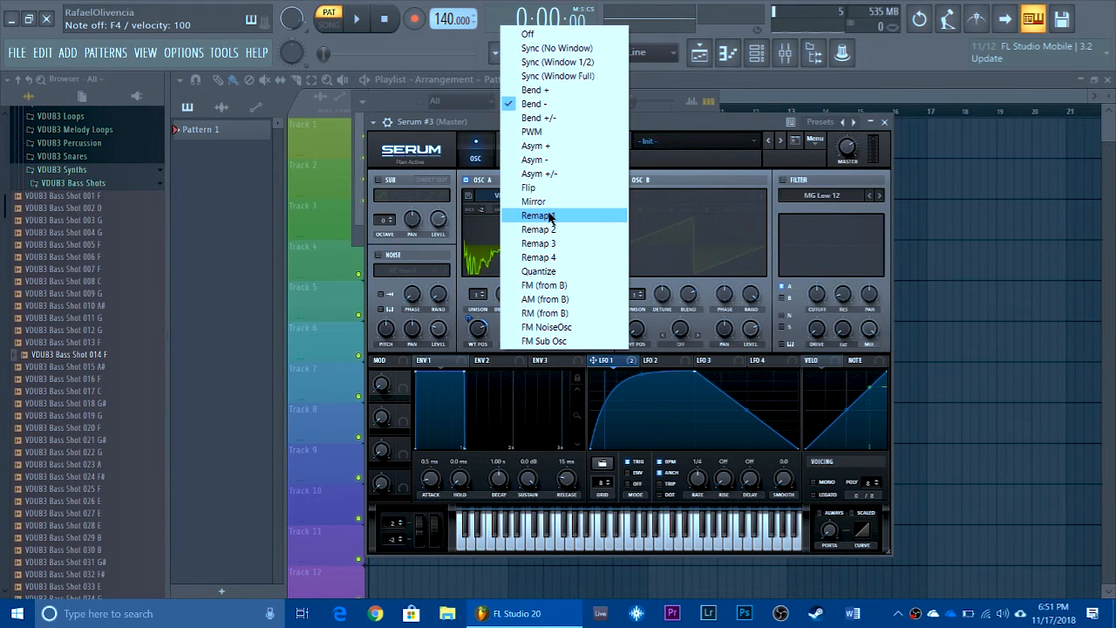
click(537, 215)
click(539, 324)
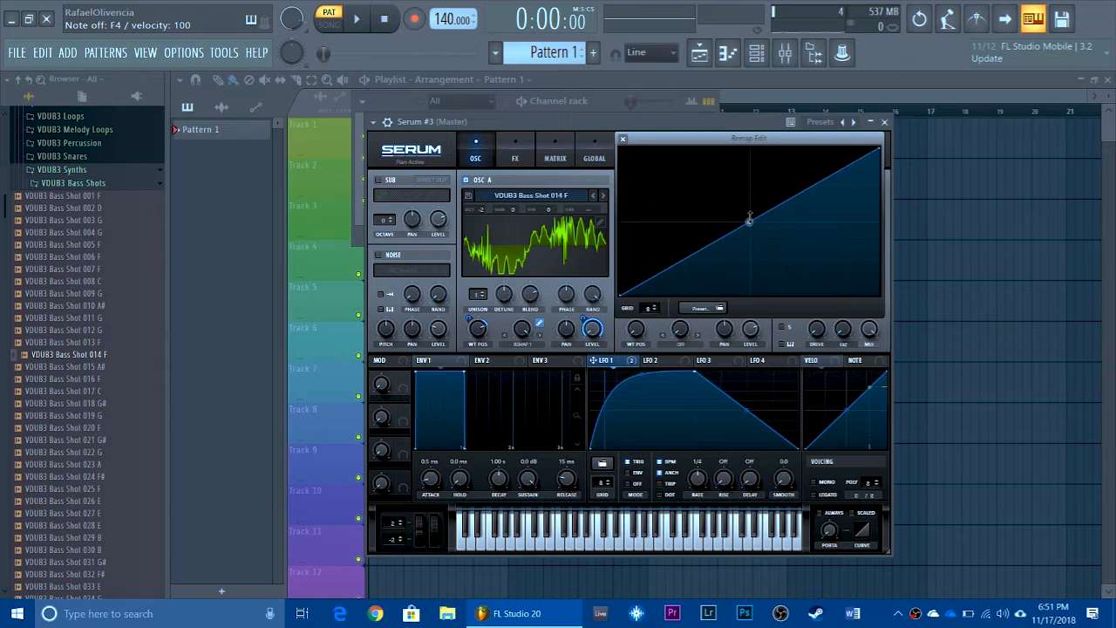
drag(748, 218, 735, 171)
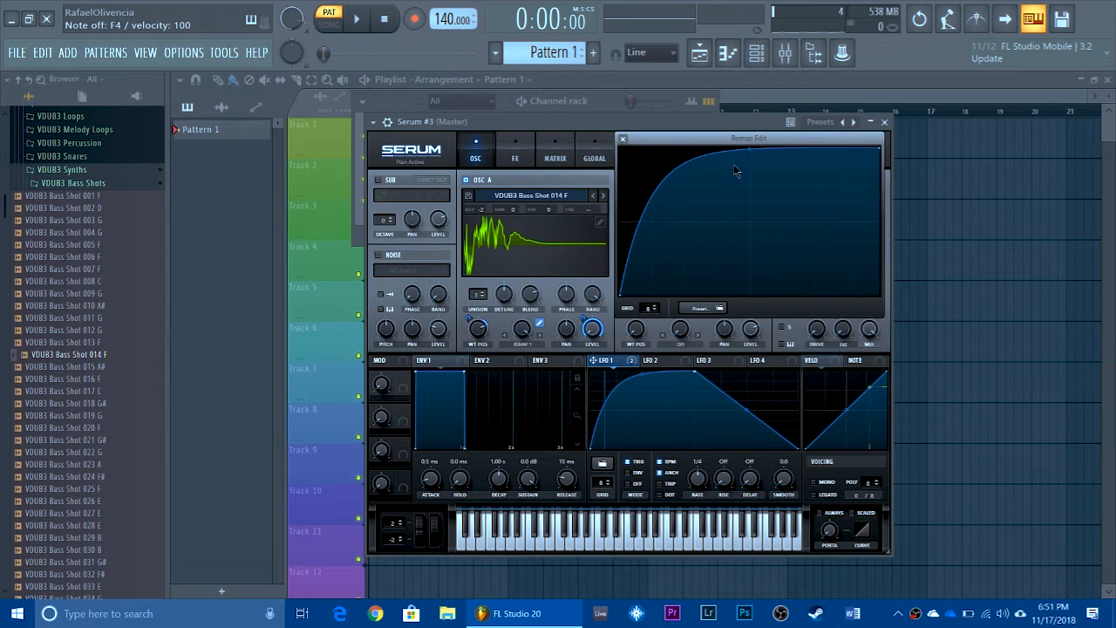
click(622, 139)
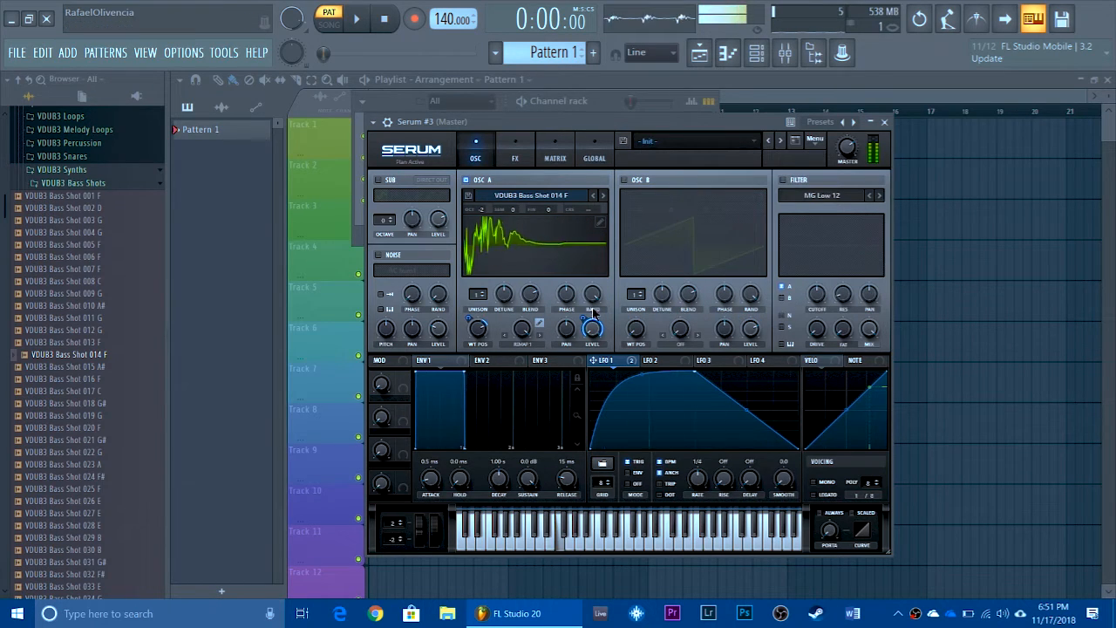
click(539, 325)
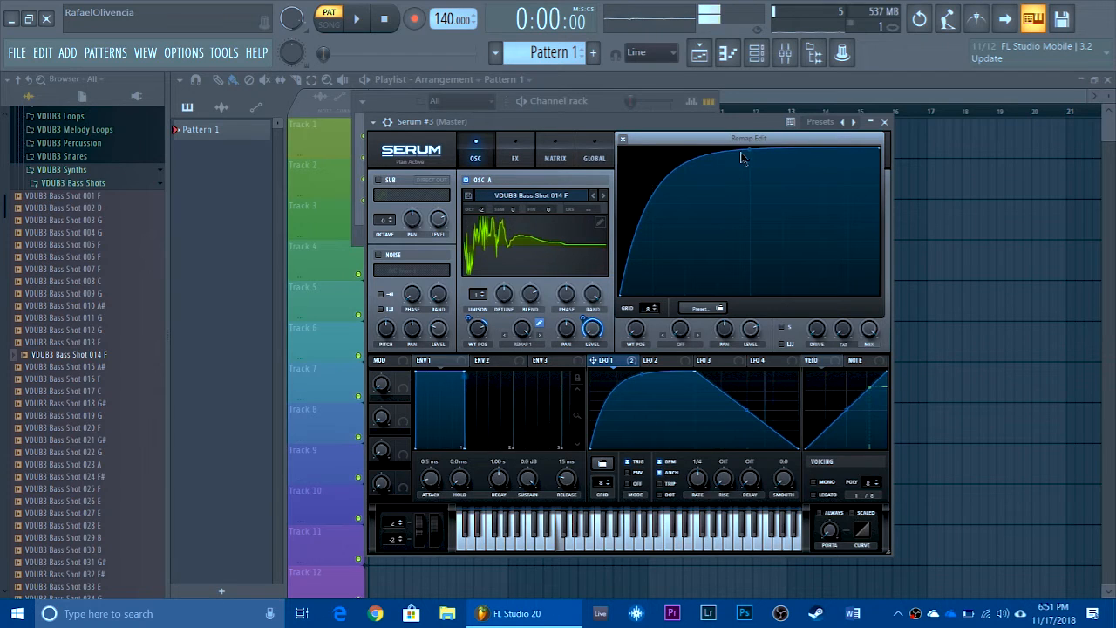
click(623, 140)
drag(604, 125, 604, 123)
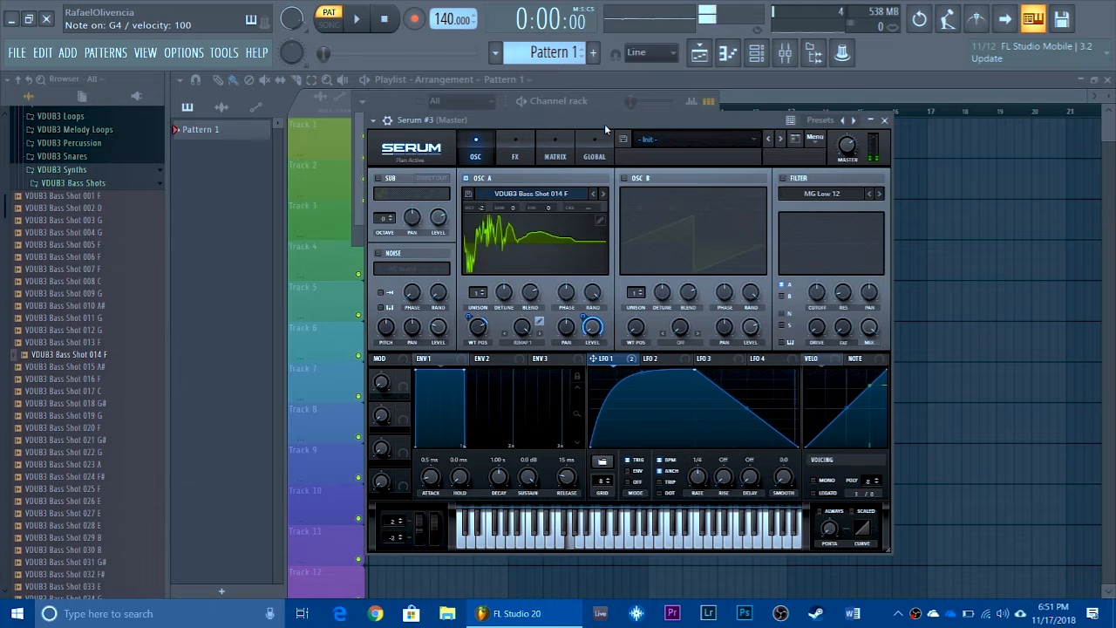
drag(420, 532, 425, 590)
Enable oscillator B with the Analog wavetable Basic Shapes and set its octave to -2
click(626, 177)
click(663, 193)
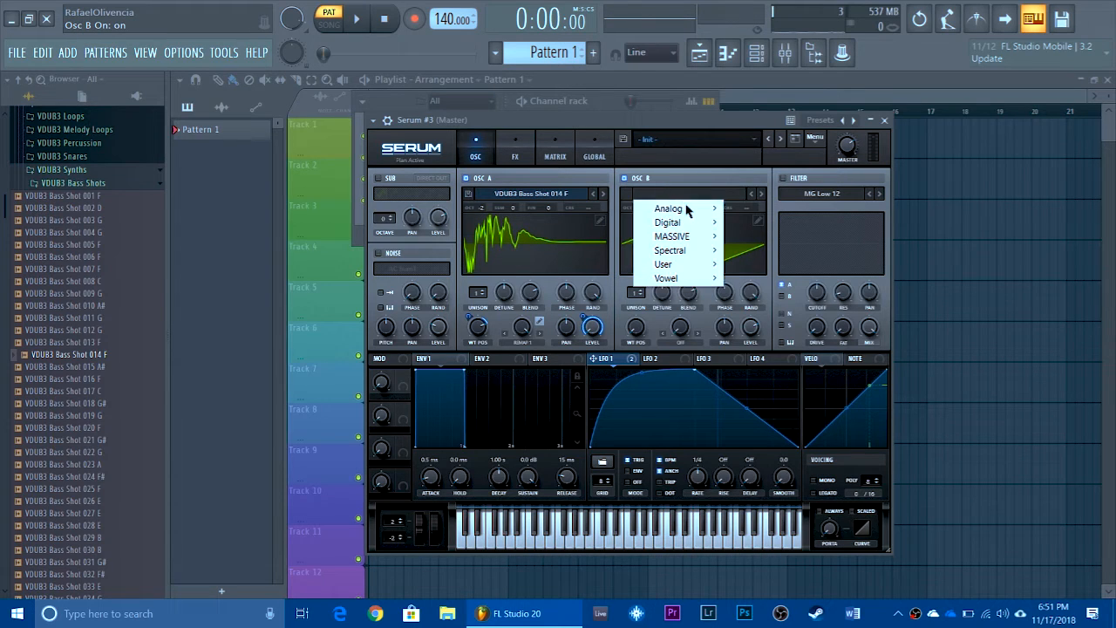
mouse_move(672, 208)
click(782, 257)
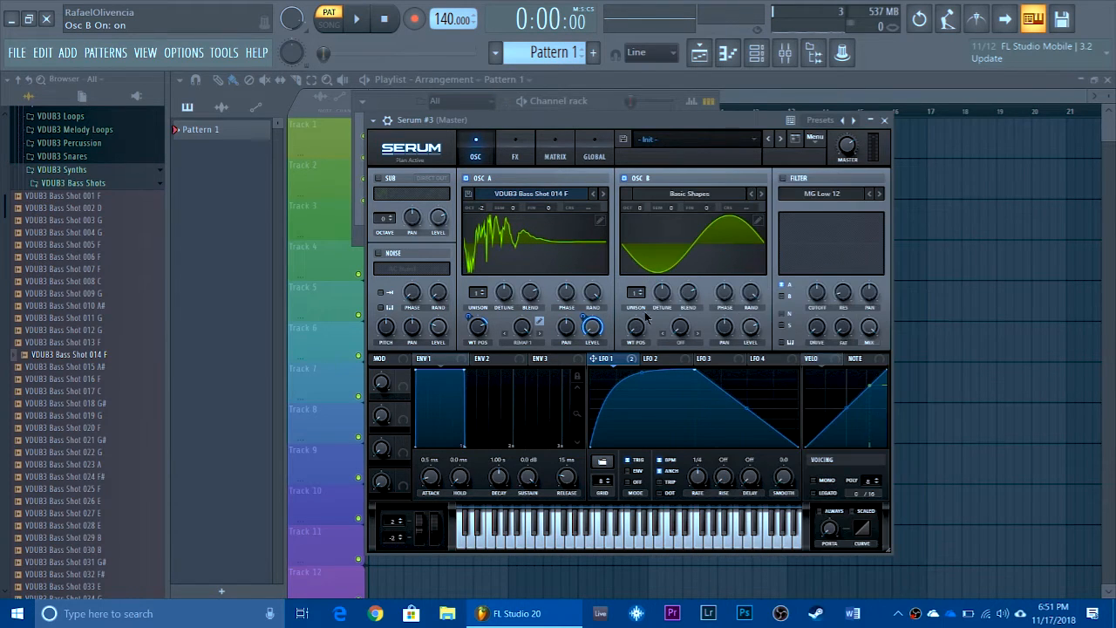
drag(640, 208, 642, 235)
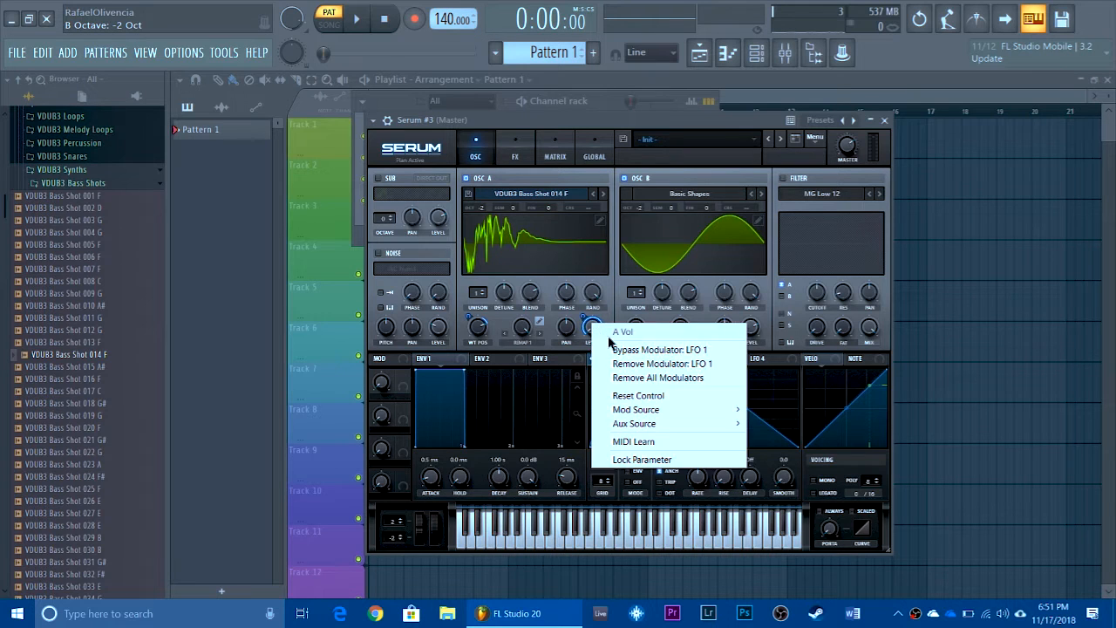
Remove all modulators from oscillator A's level
right_click(603, 324)
click(680, 378)
Set oscillator B's warp to FM (from A), audition it at about 8% and turn the amount back down
click(707, 345)
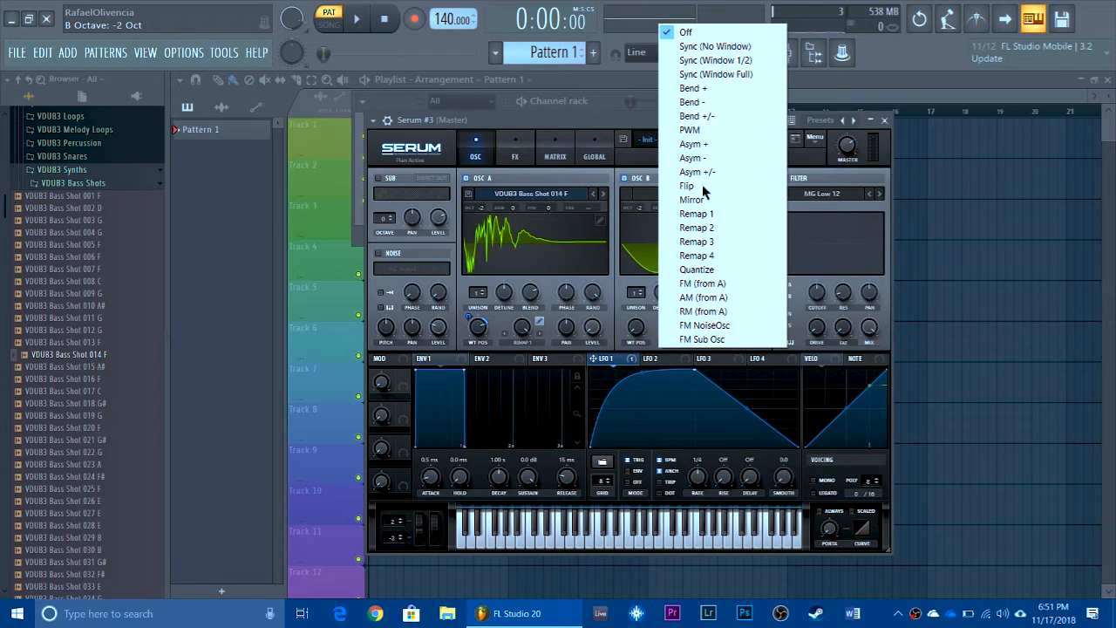
drag(672, 326, 683, 312)
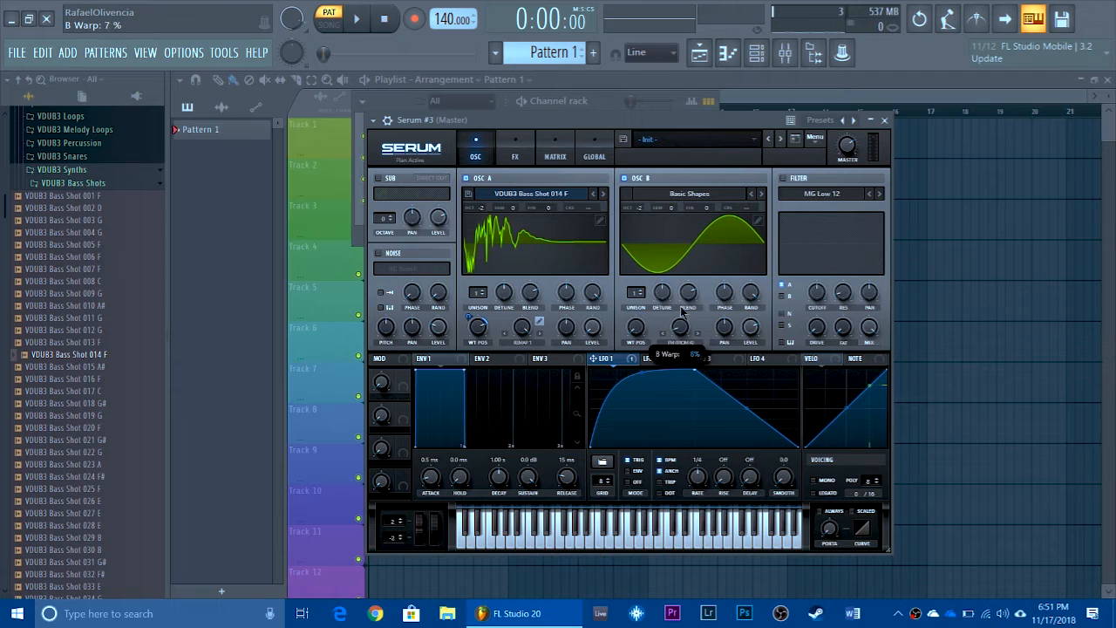
key(b)
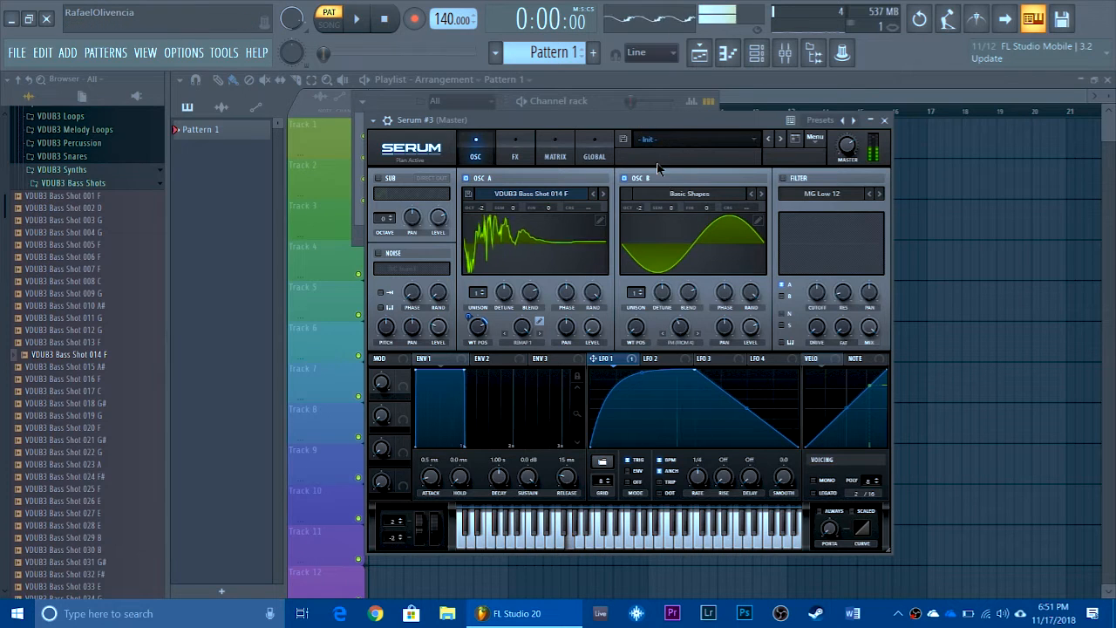
drag(686, 320, 689, 453)
Reshape LFO 1 into two peaks, round the first peak's fall and the second peak's rise, and set the rate to 1/2
drag(743, 400, 748, 356)
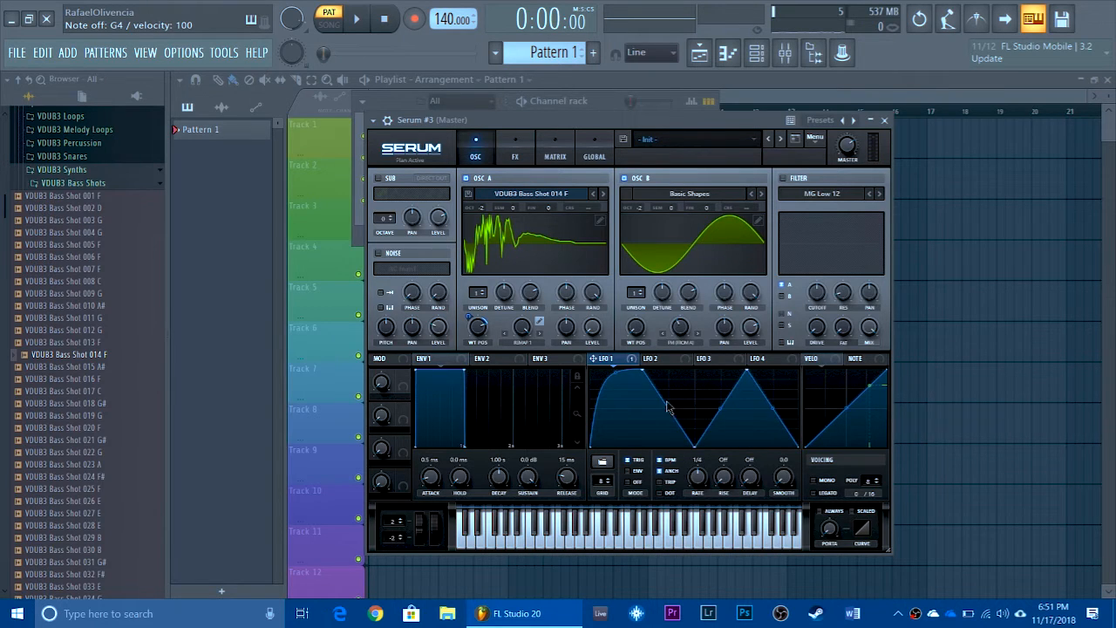
drag(667, 408, 678, 390)
drag(754, 376, 732, 369)
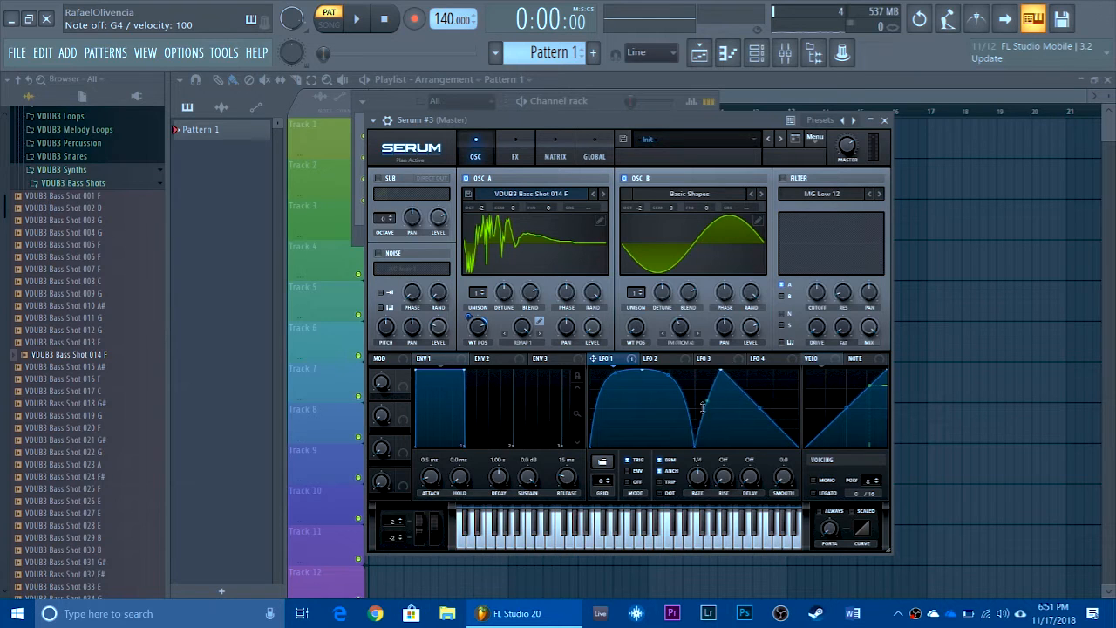
drag(703, 407, 703, 393)
drag(694, 482, 693, 493)
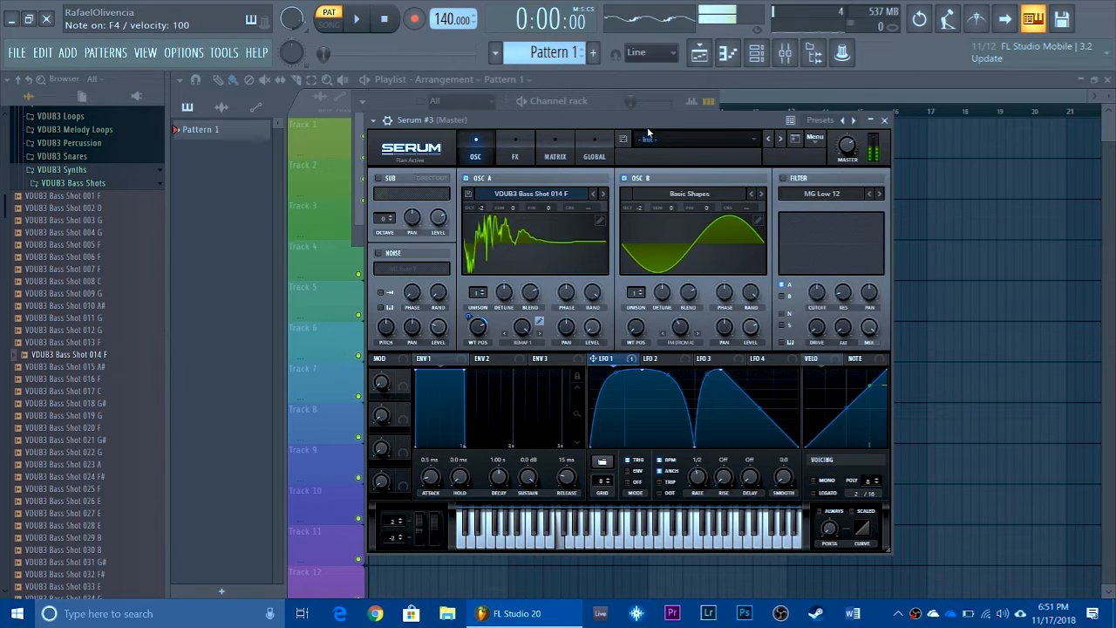
Modulate oscillator B's FM warp amount with LFO 1 and set oscillator B's wavetable position to 3
drag(618, 360, 678, 331)
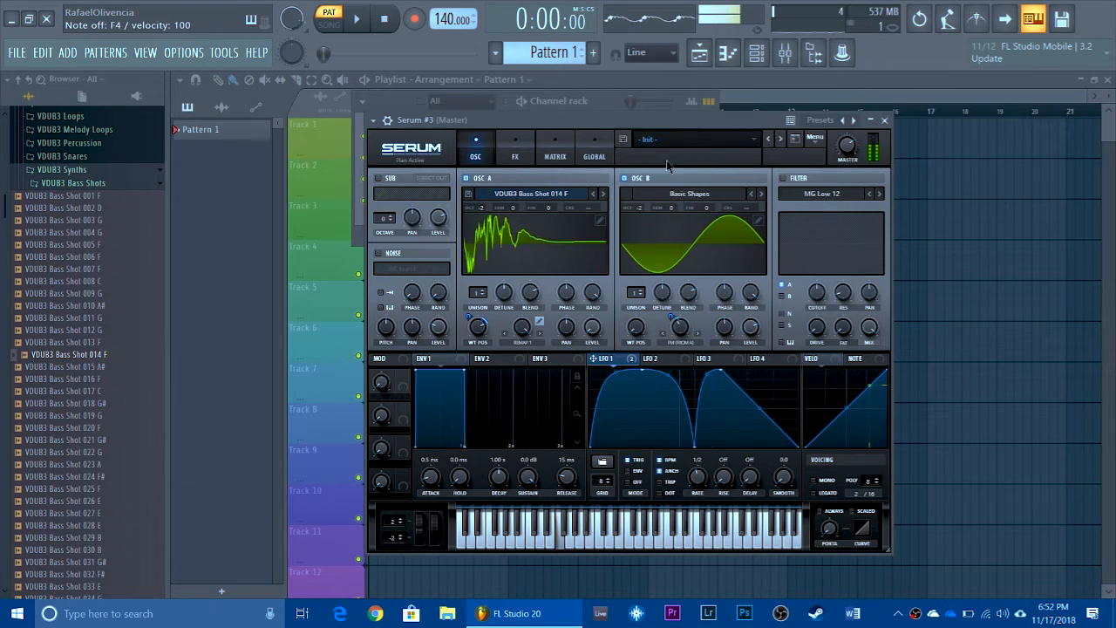
drag(636, 327, 636, 315)
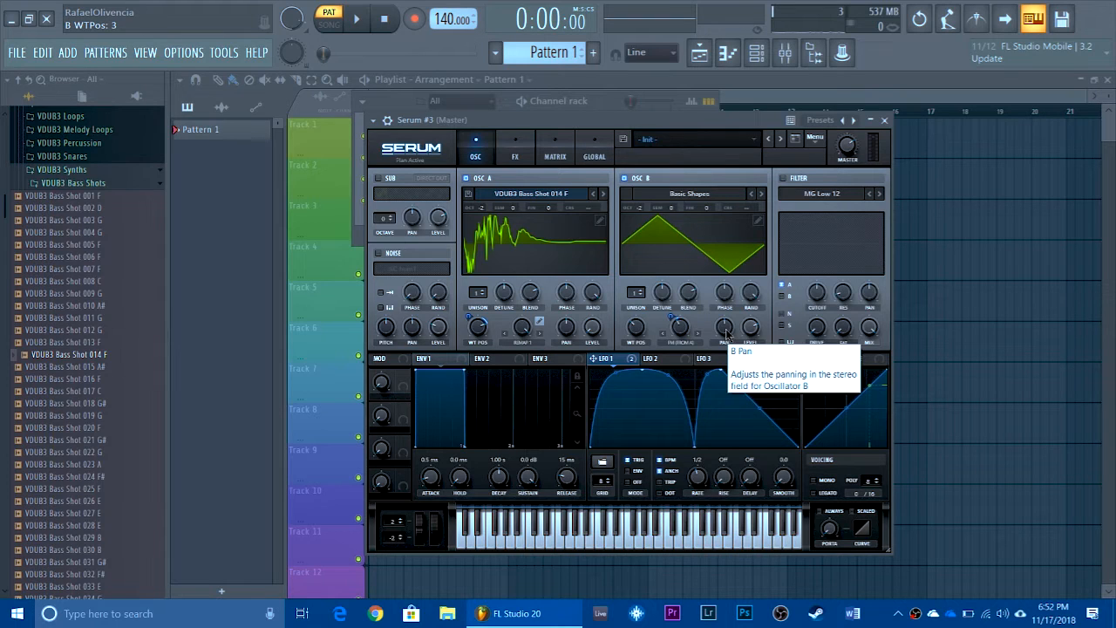
Bend LFO 1's final falling segment into a concave curve and audition the bass note
drag(759, 410, 760, 427)
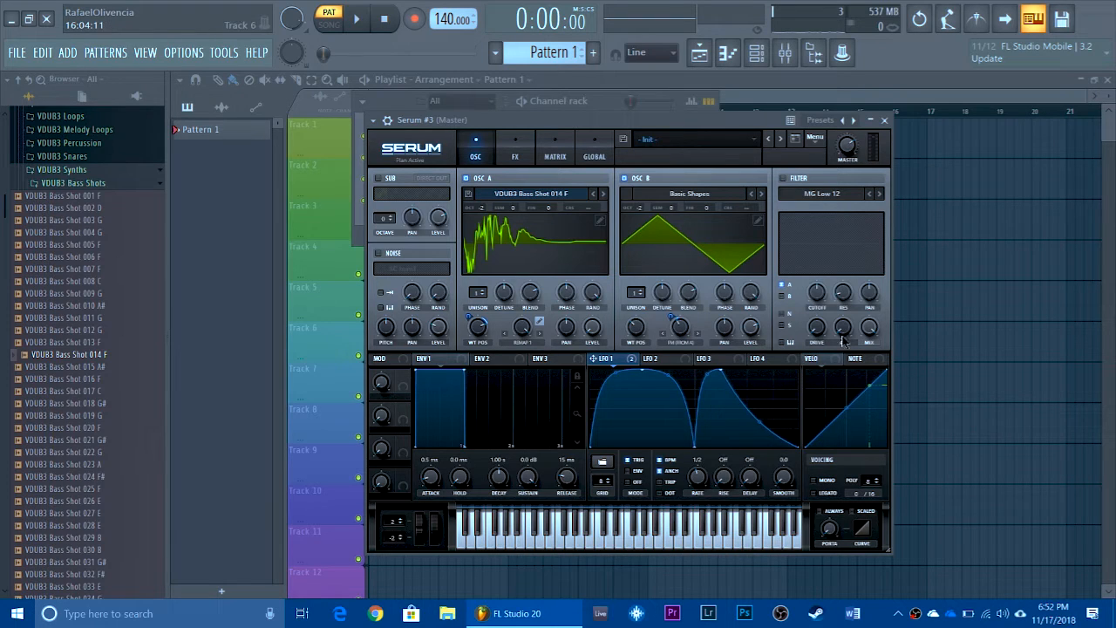
drag(587, 124, 574, 108)
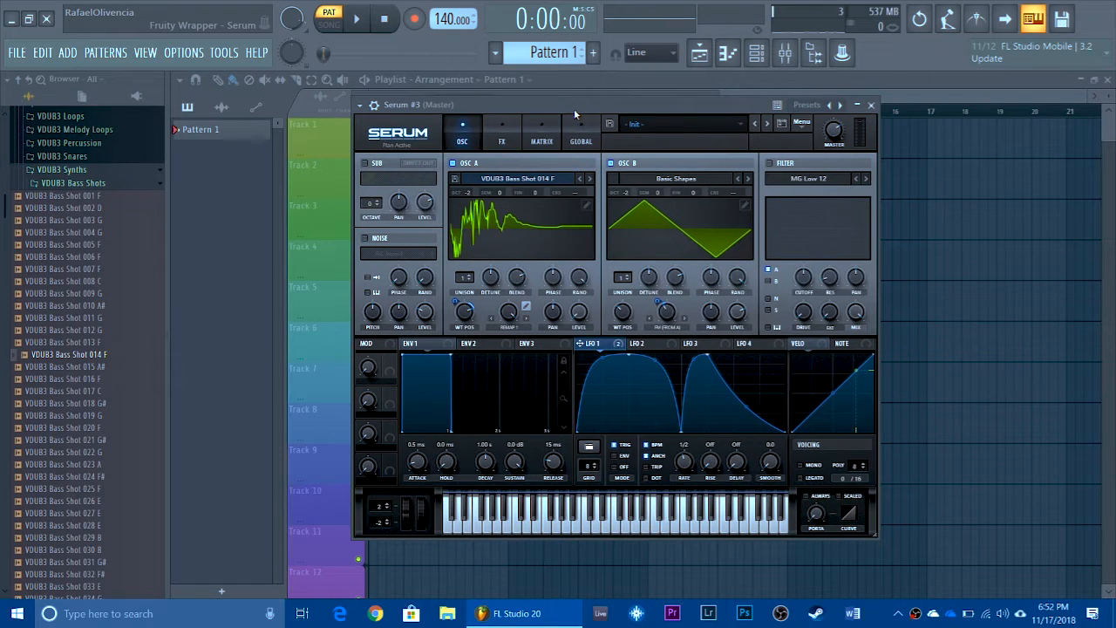
key(v)
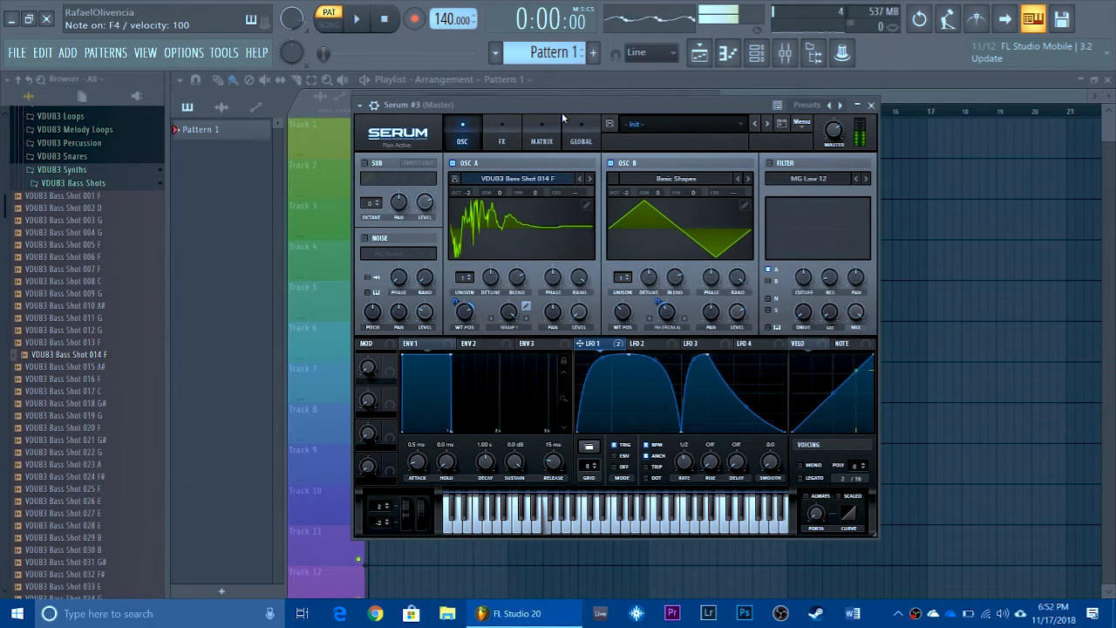
Enable the filter with the Phs 48- type and route oscillator B through it as well
click(769, 163)
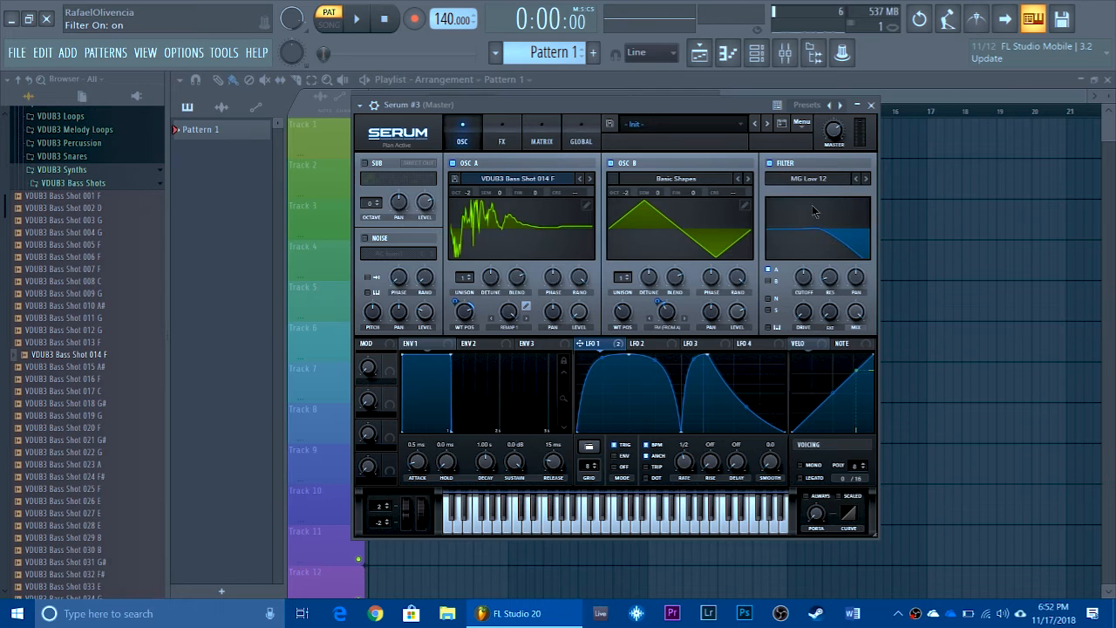
click(806, 189)
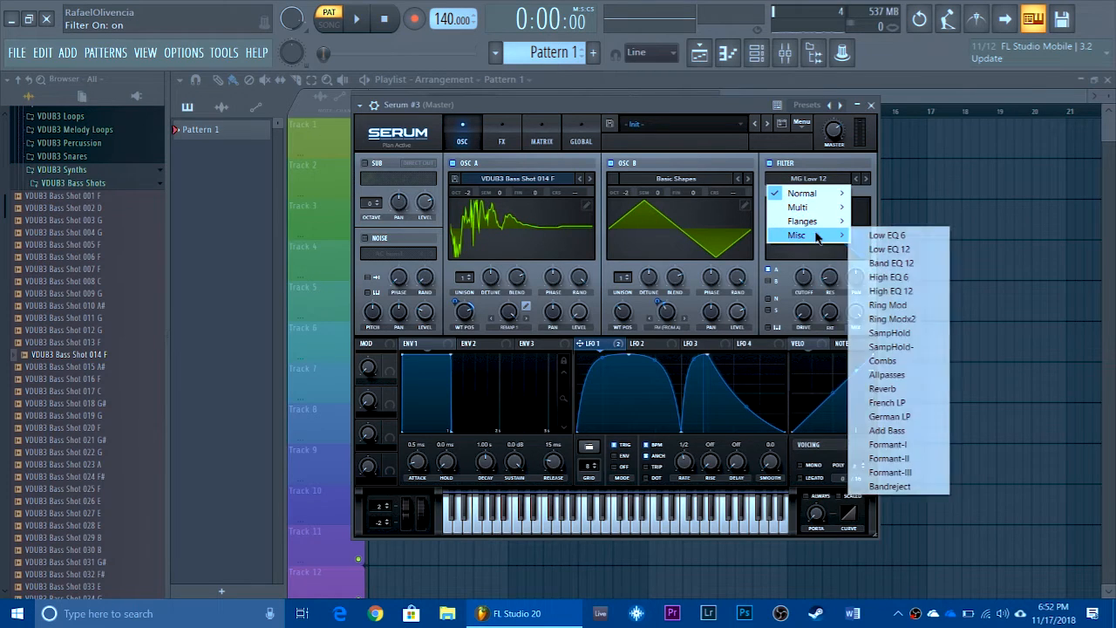
mouse_move(854, 228)
click(922, 506)
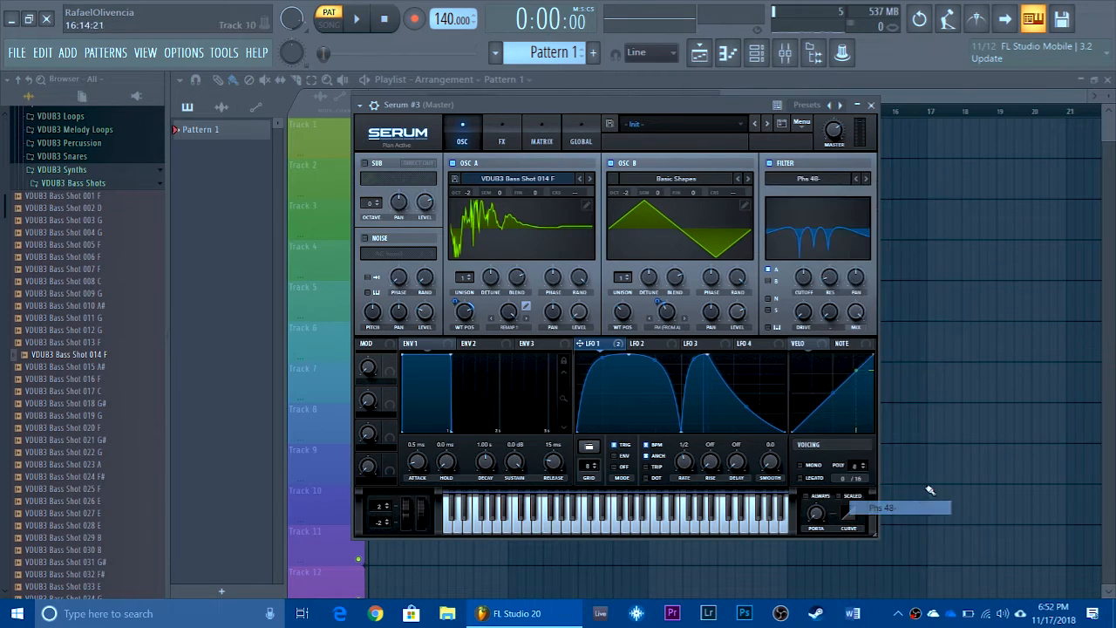
click(769, 280)
click(708, 96)
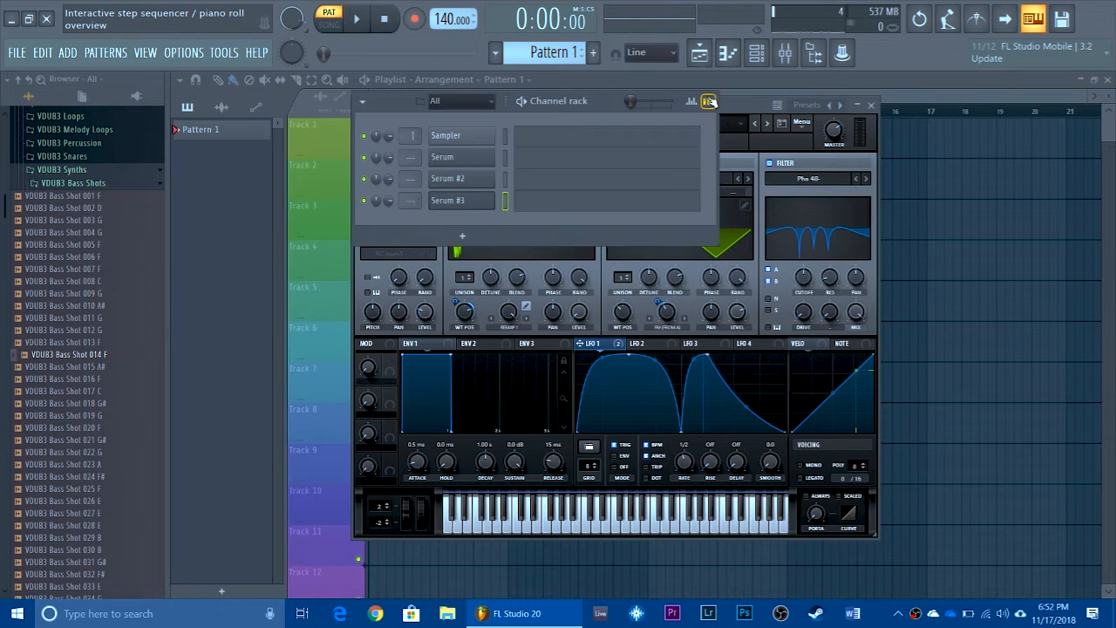
click(731, 102)
drag(717, 103, 703, 140)
click(709, 101)
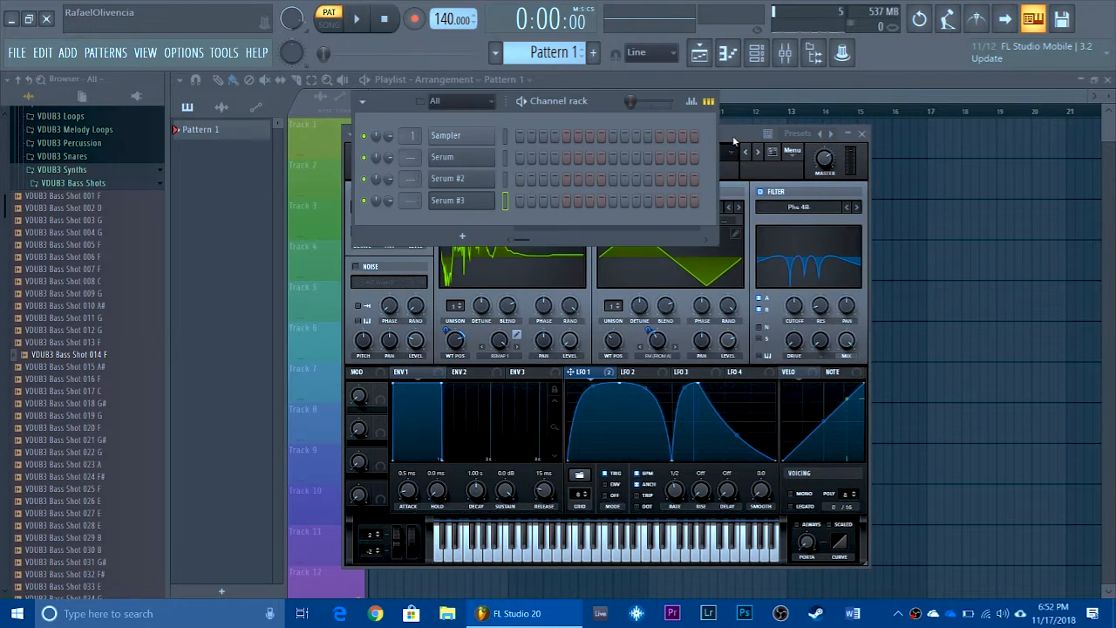
click(734, 137)
Raise the Phs 48- filter's cutoff while auditioning the bass note
drag(799, 312, 837, 265)
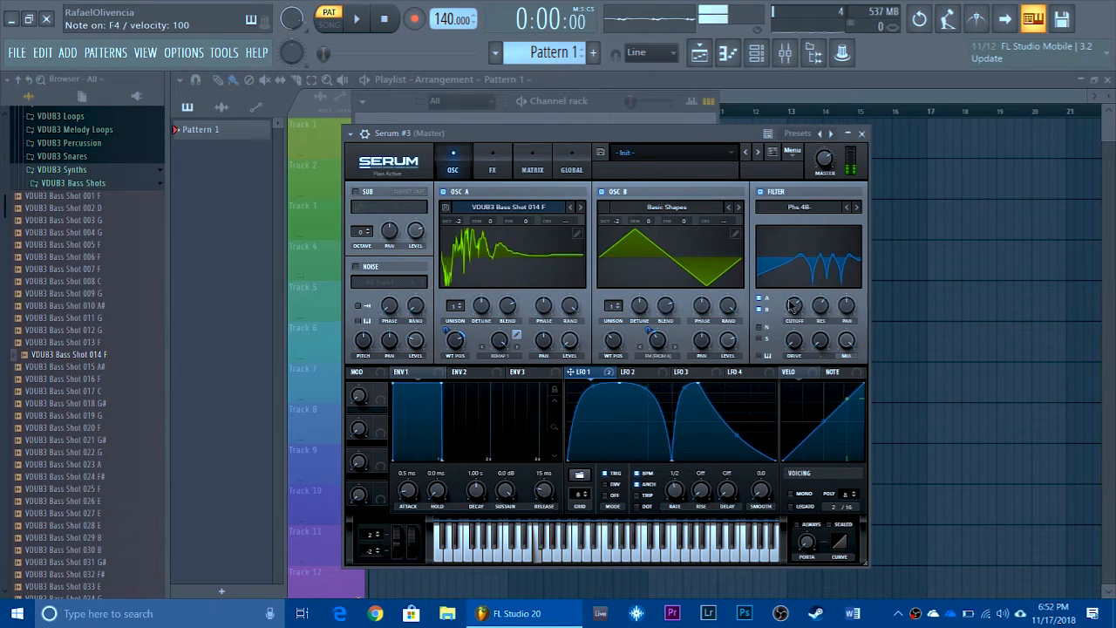
drag(793, 310, 796, 308)
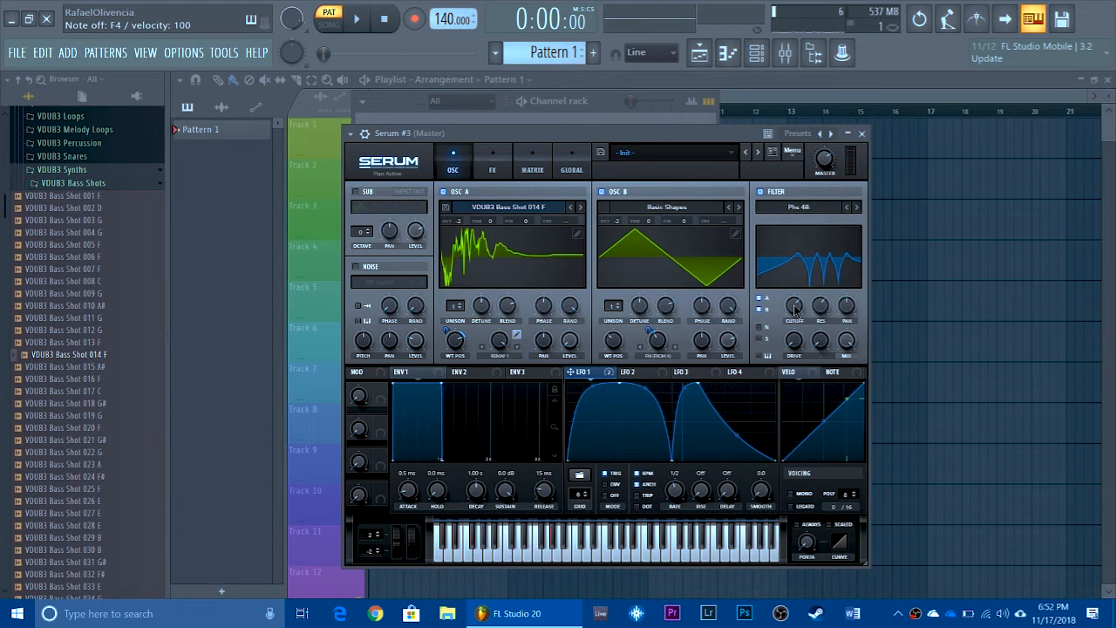
key(v)
Enable the sub oscillator
click(356, 192)
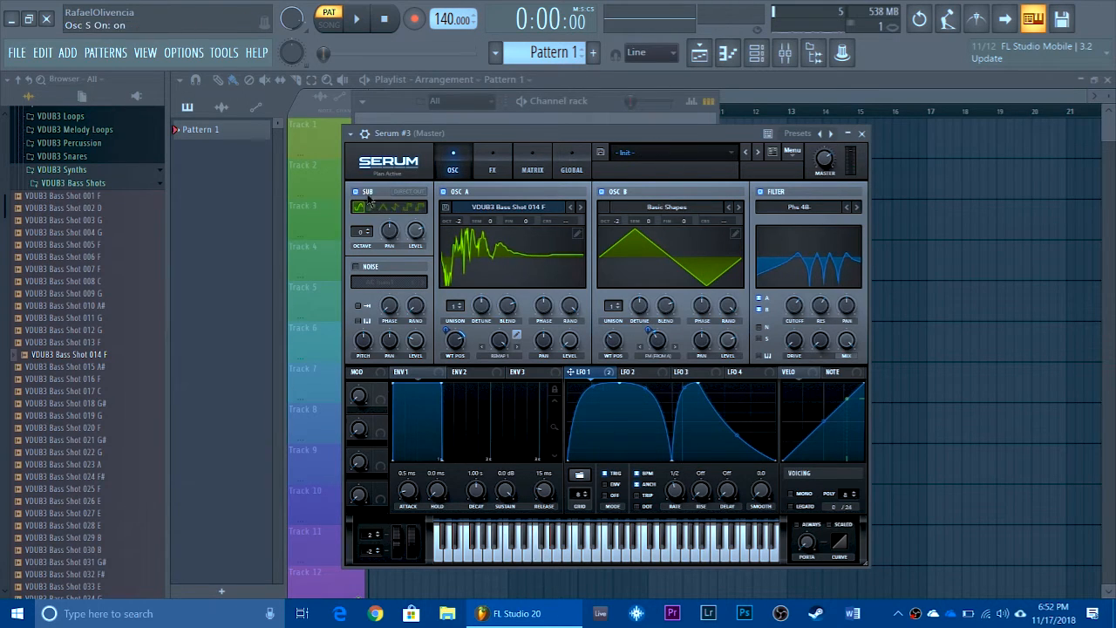
Set the sub oscillator to octave -2 with direct output, reset its level to 75%, and audition the bass note
drag(364, 229, 416, 364)
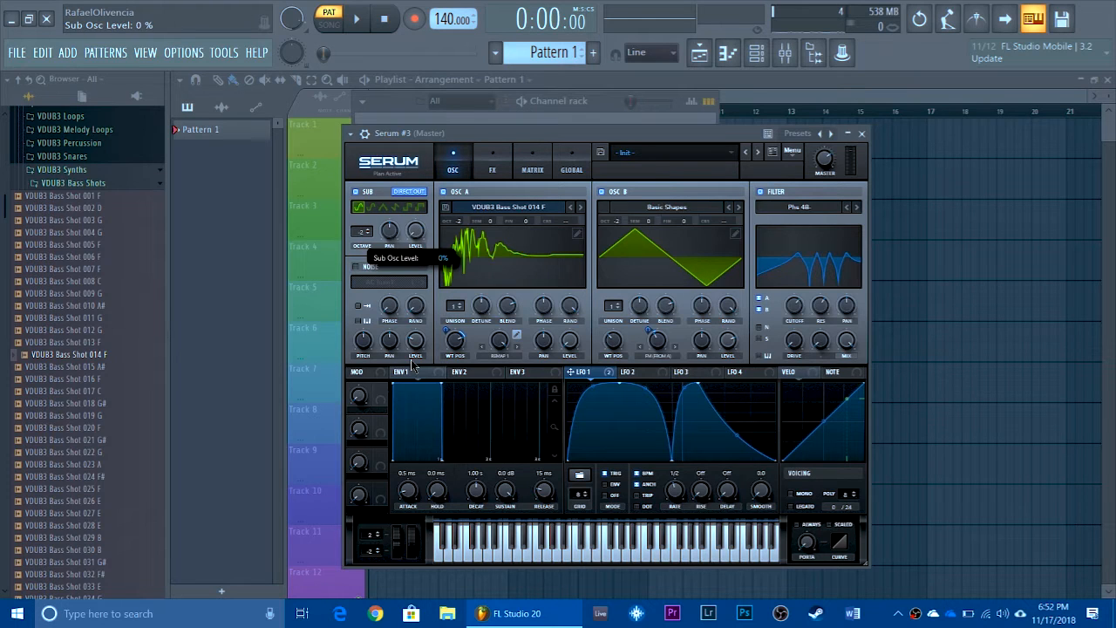
drag(417, 265, 417, 257)
right_click(415, 230)
click(462, 298)
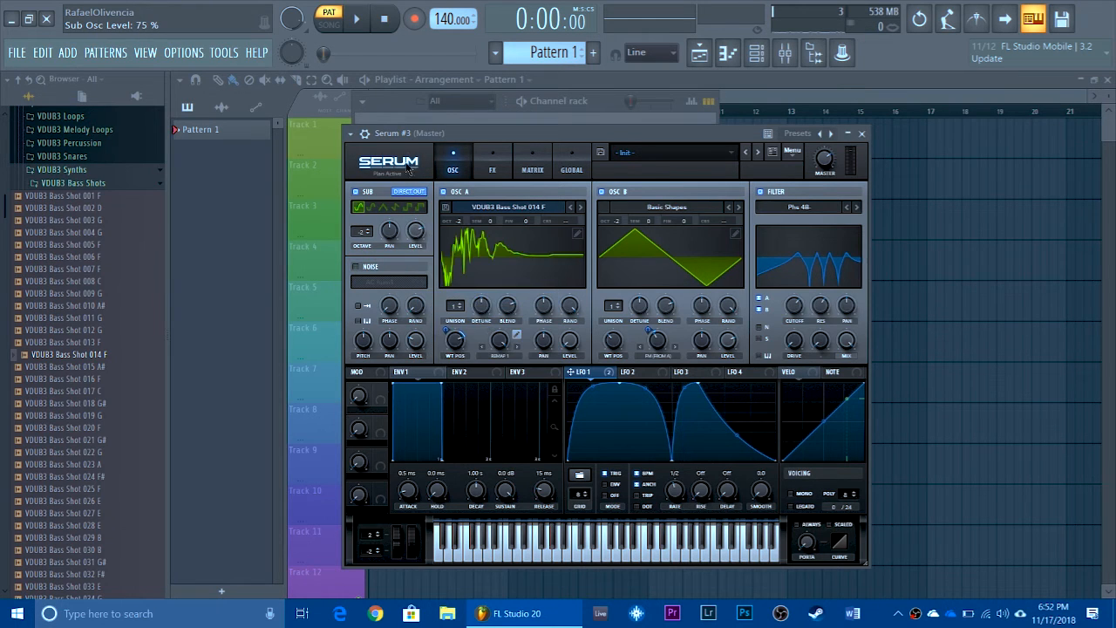
key(v)
Enable a filter in the effects chain and set its type to Band 24
click(492, 169)
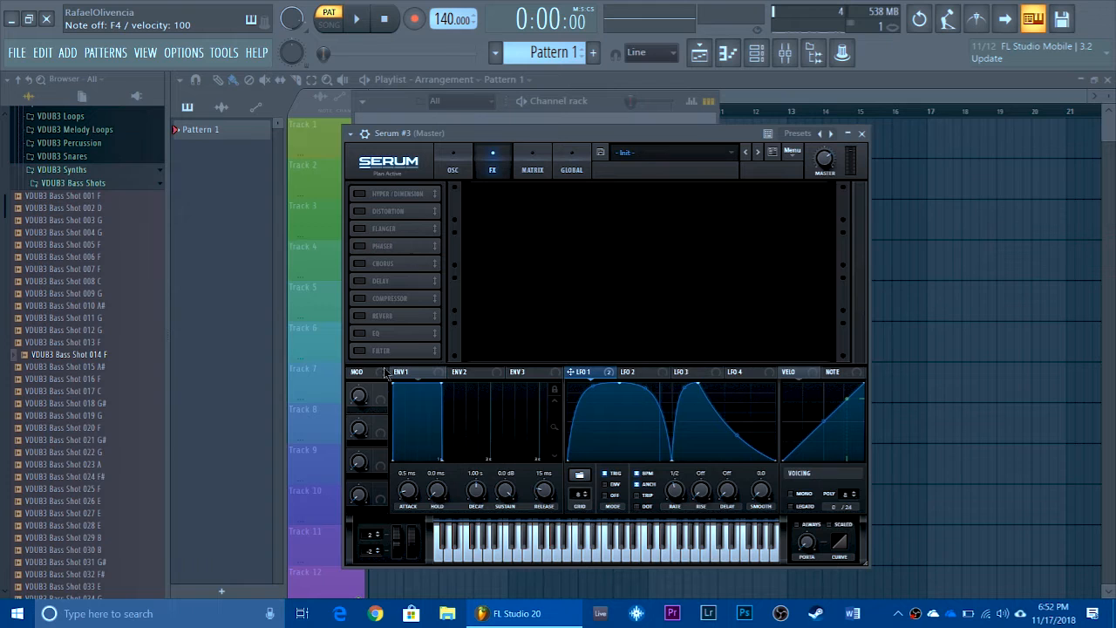
click(359, 351)
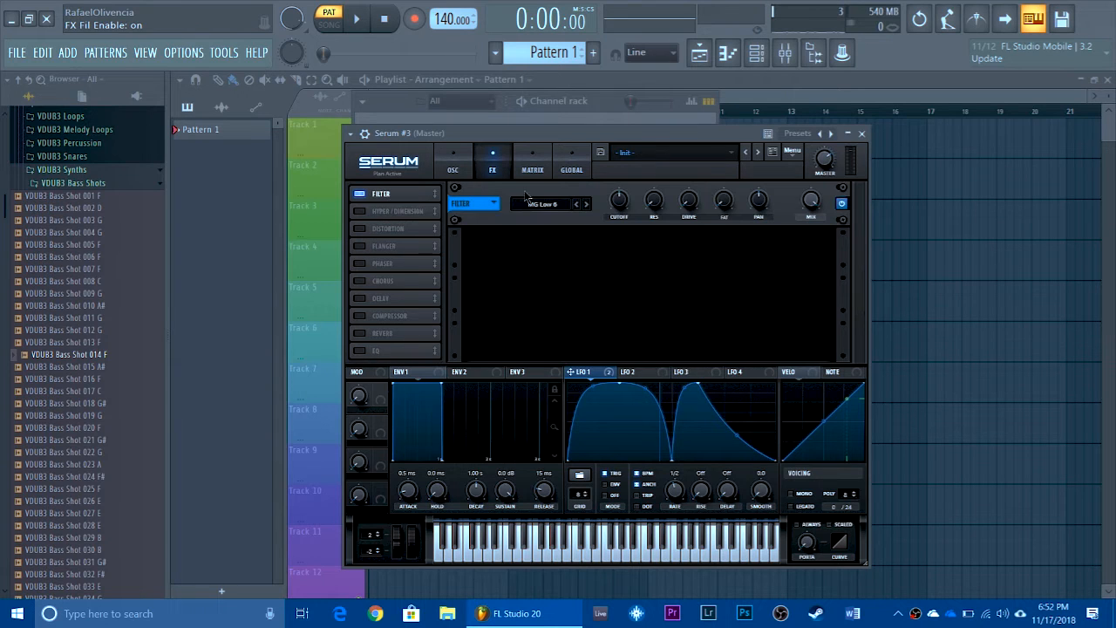
click(567, 205)
mouse_move(563, 224)
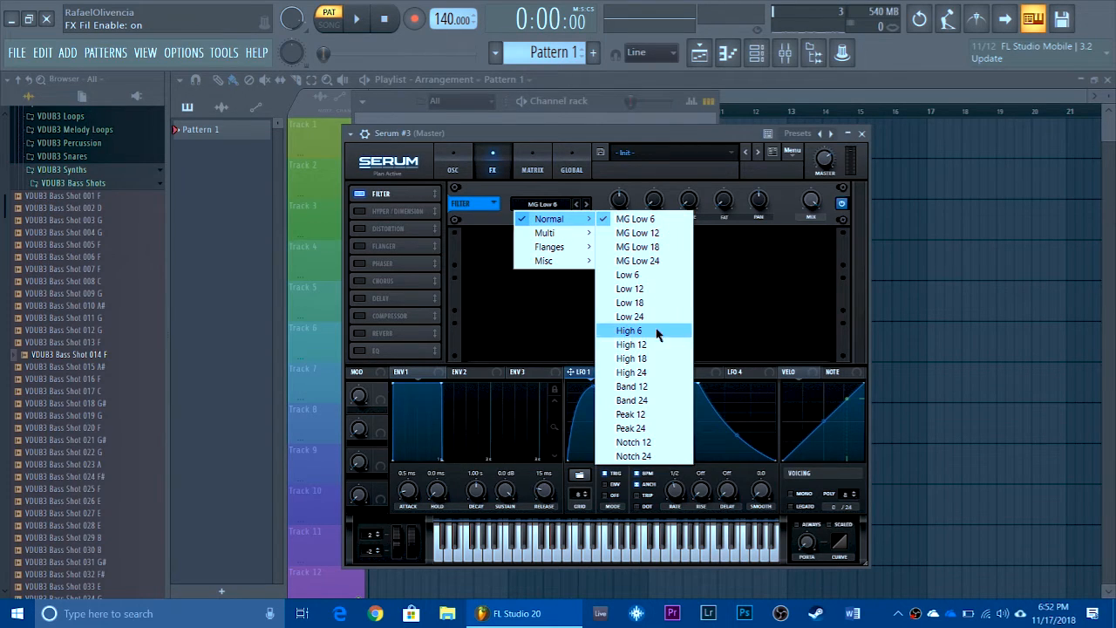
click(652, 400)
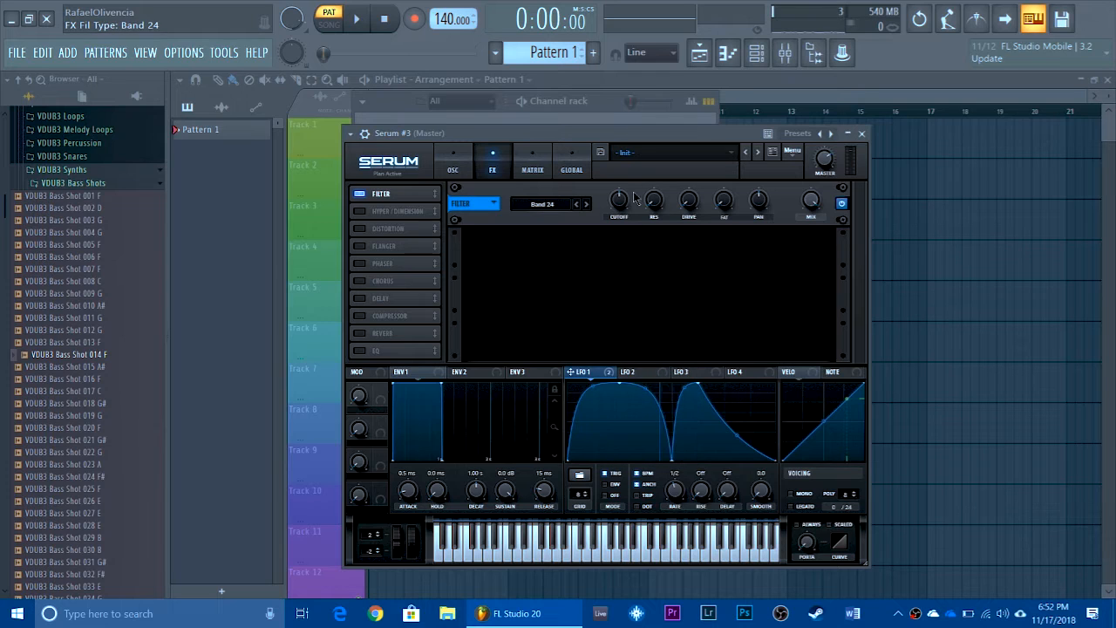
Lower the Band 24 filter's cutoff, modulate it with LFO 1 by about 52, and audition the bass note
drag(619, 203, 624, 242)
drag(602, 373, 615, 202)
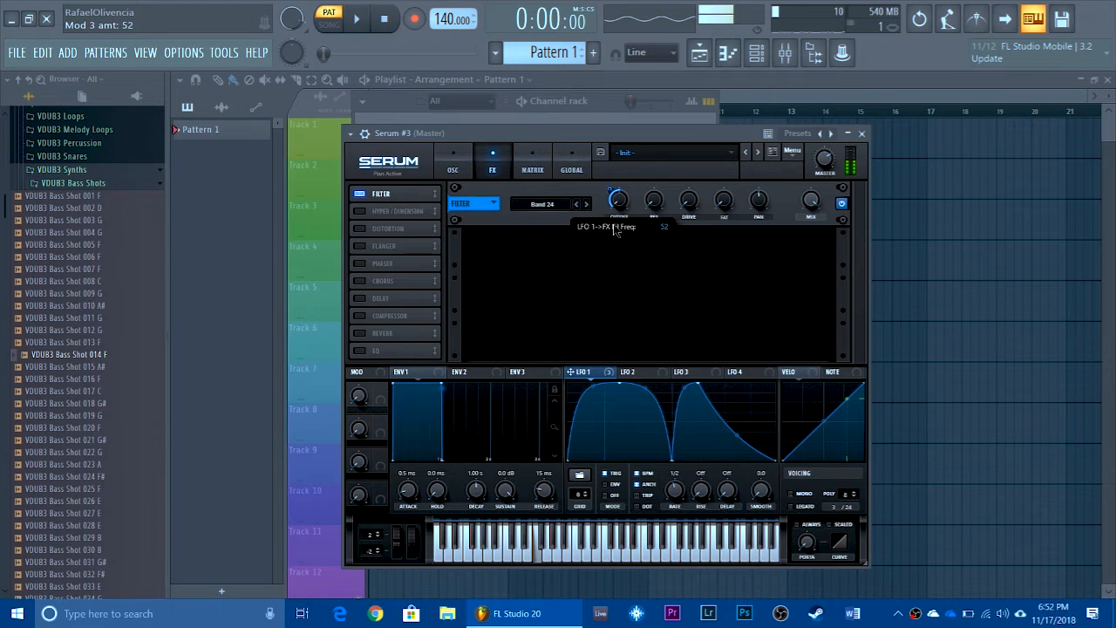
drag(693, 201, 696, 154)
key(v)
key(v)
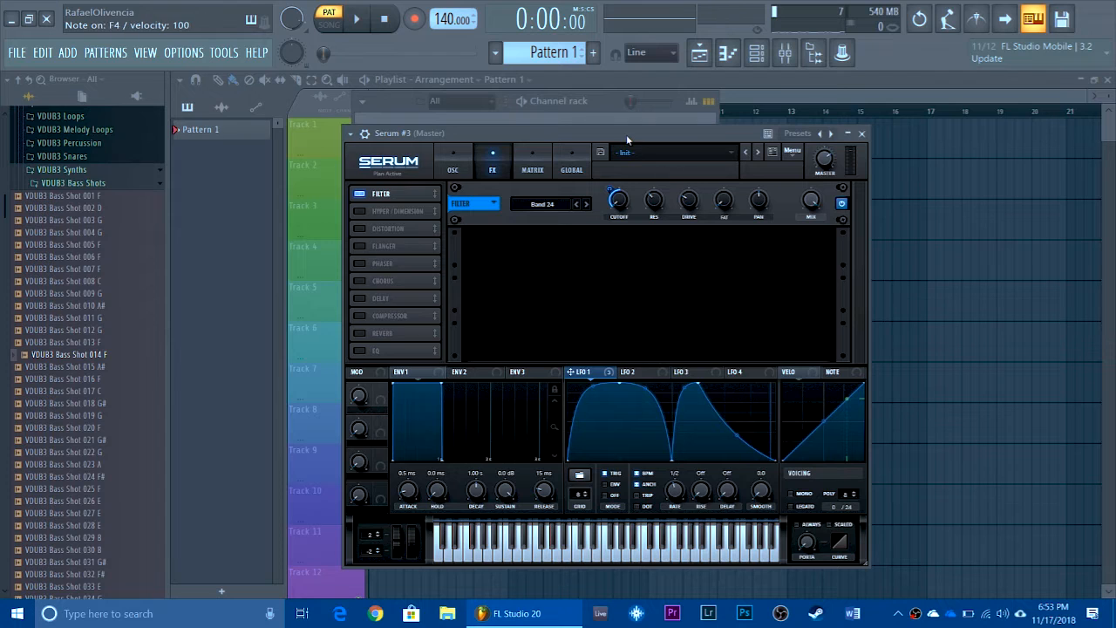
key(v)
key(v)
key(v)
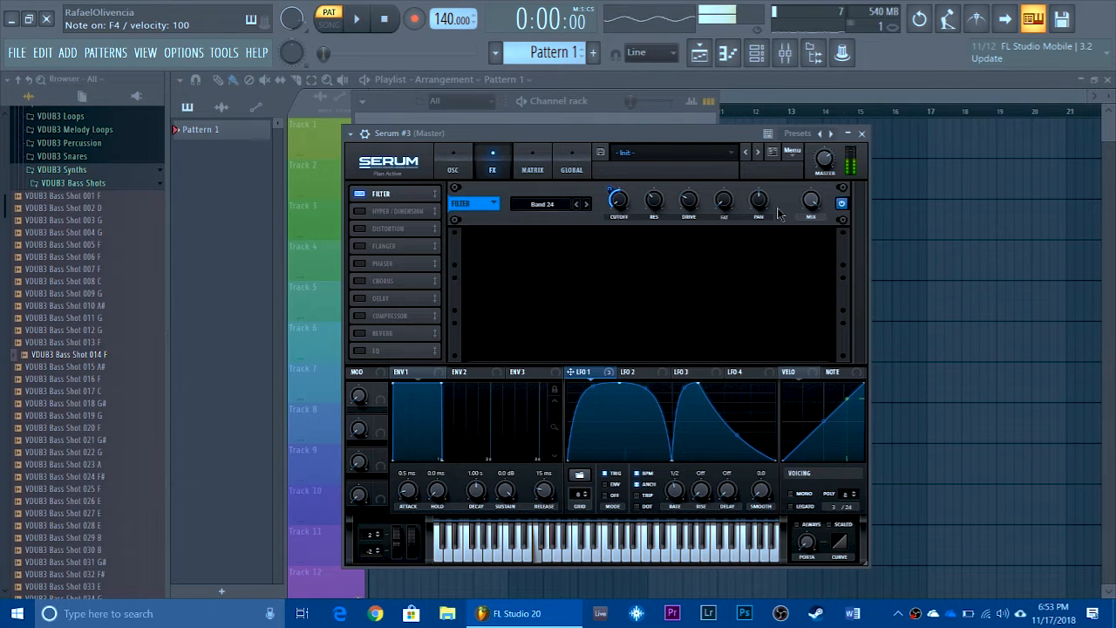
Enable the compressor in multiband mode with 9.2 dB of gain, and fine-tune LFO 1's amount on the filter cutoff
click(457, 166)
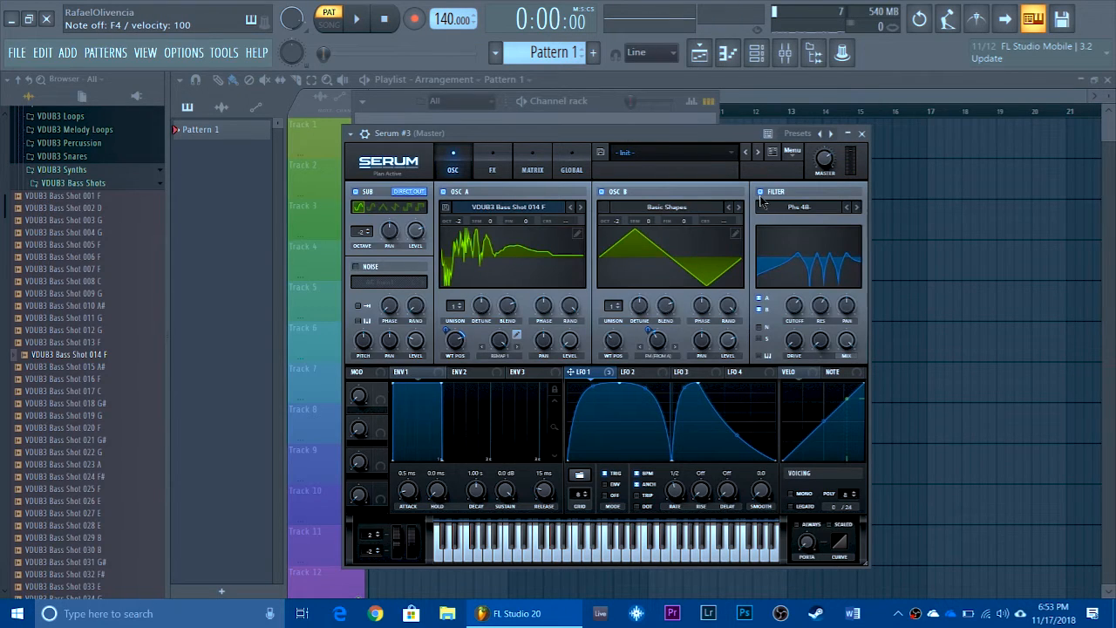
key(v)
key(v)
click(492, 166)
click(360, 316)
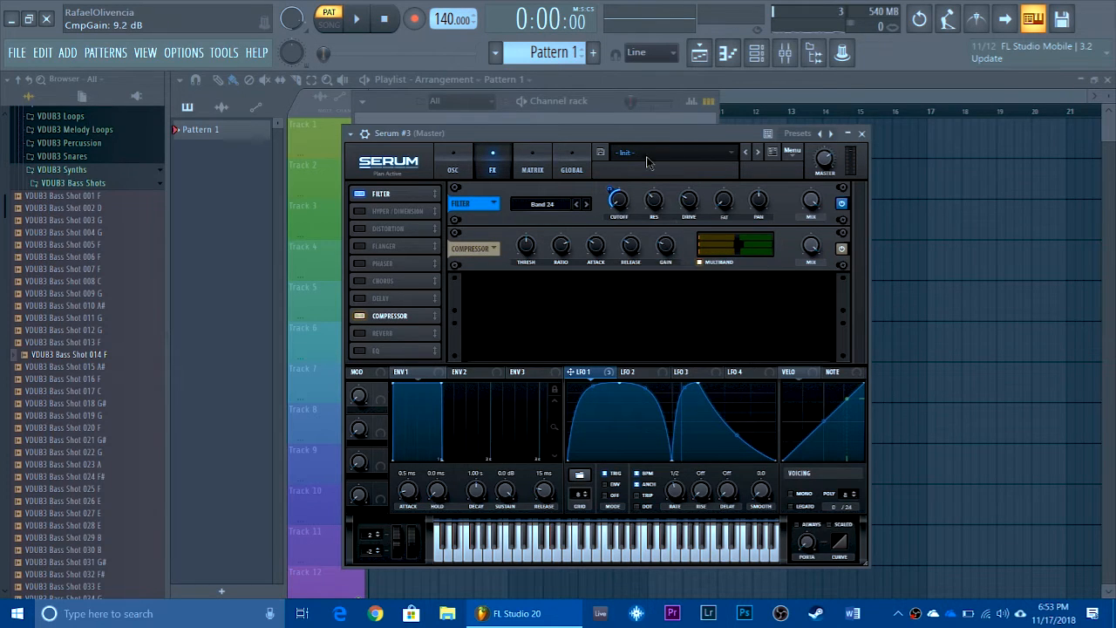
key(v)
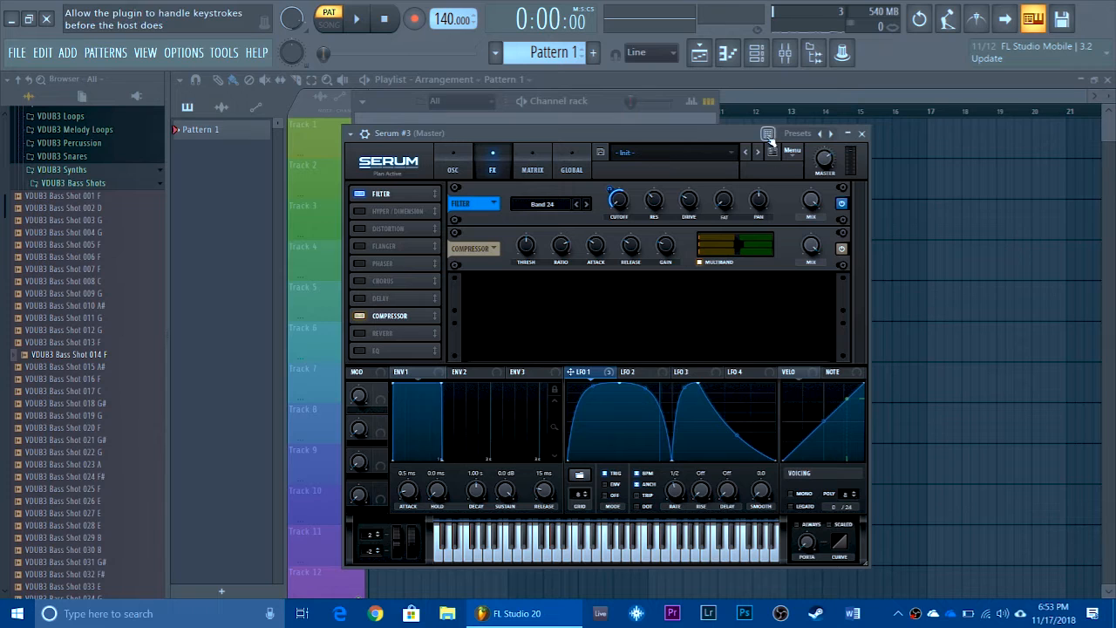
drag(613, 194, 610, 195)
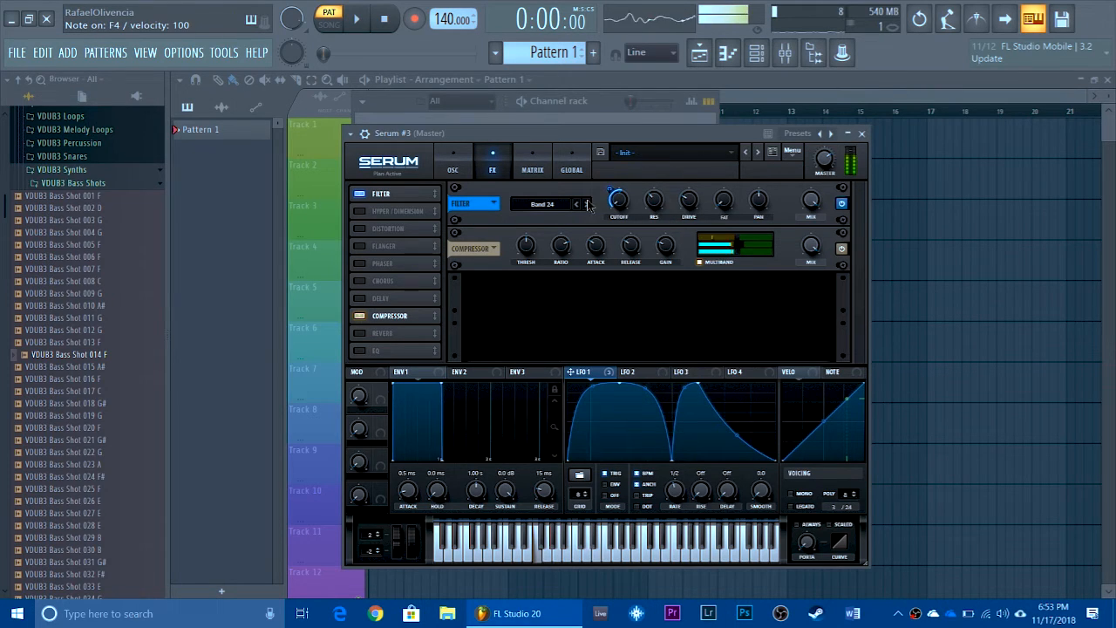
Enable Hyper/Dimension, drop the hyper mix to 0% and modulate that mix with LFO 1
click(360, 212)
drag(671, 246, 676, 333)
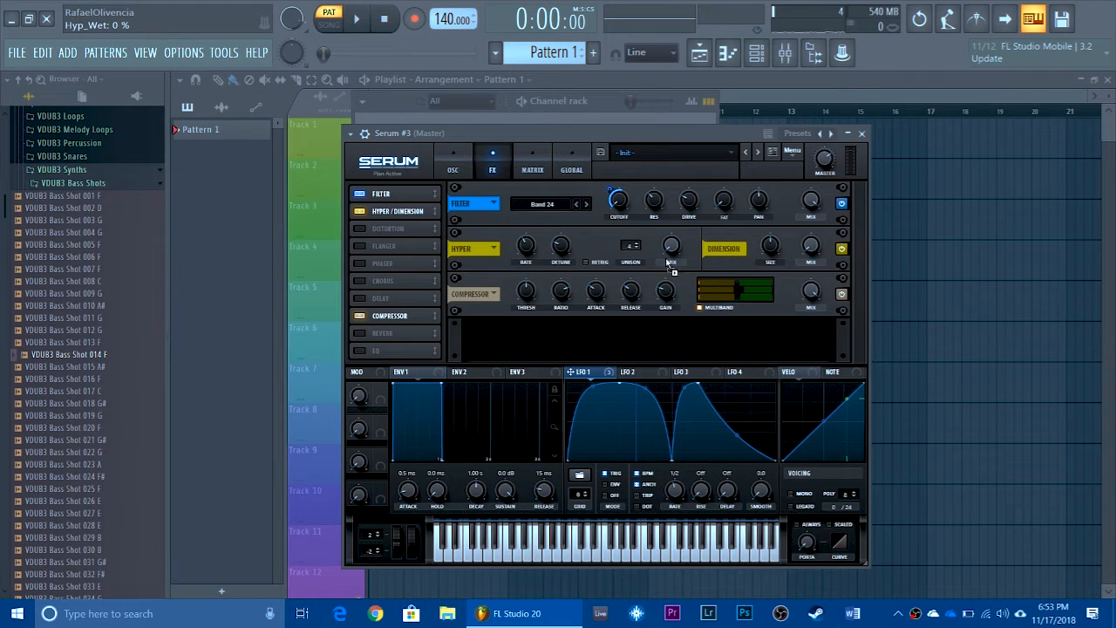
drag(669, 264, 662, 253)
Set the dimension mix to 32% and its size to 4% while auditioning the bass note
key(v)
key(v)
key(v)
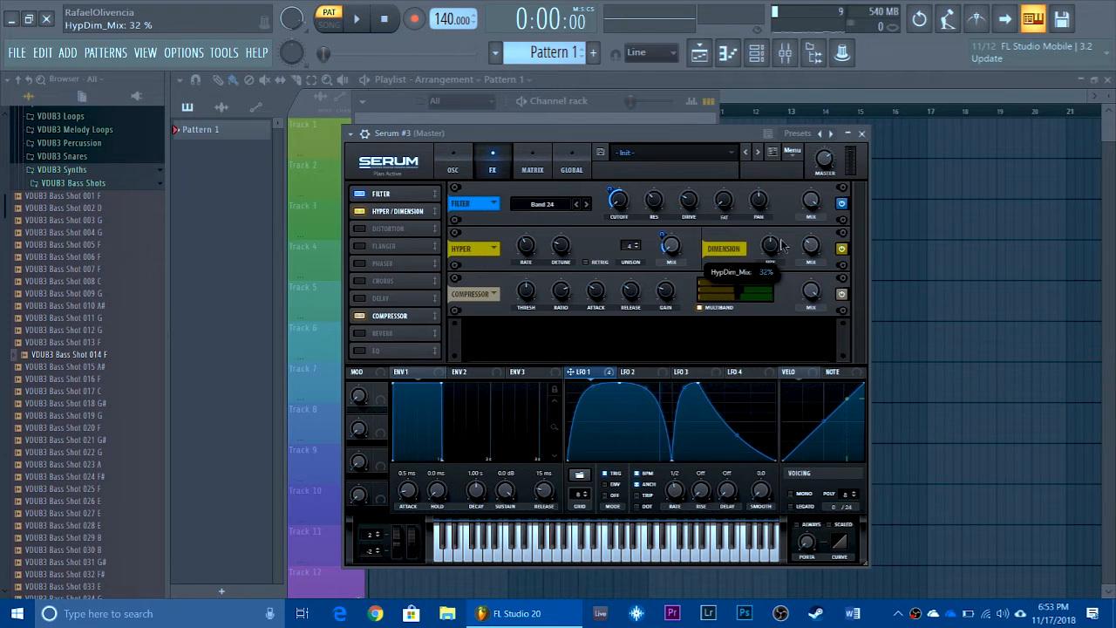
drag(782, 246, 782, 292)
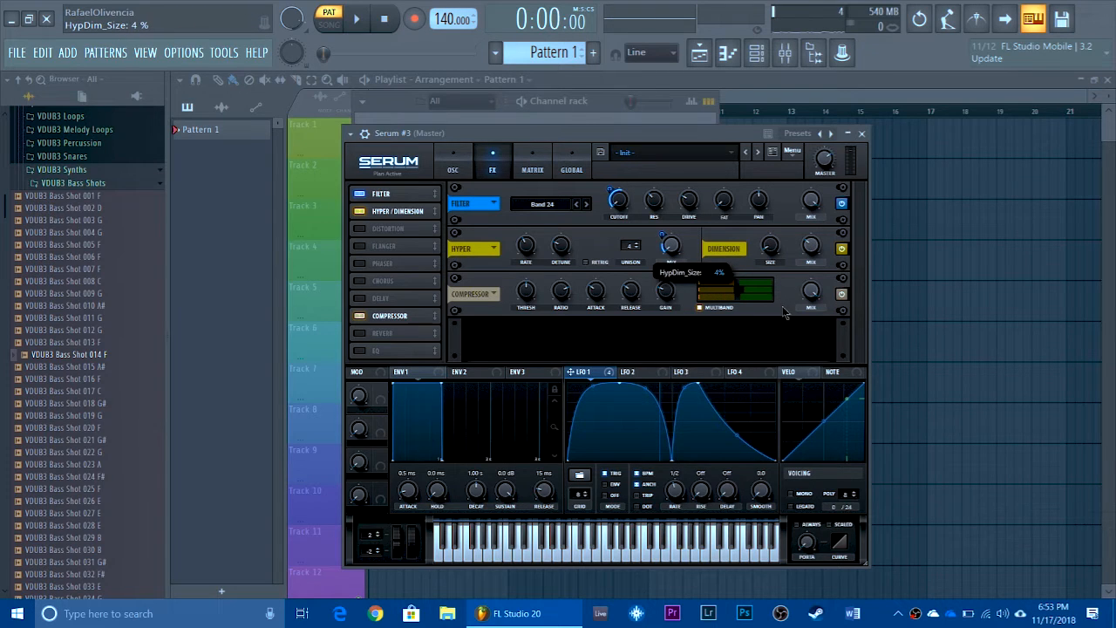
key(v)
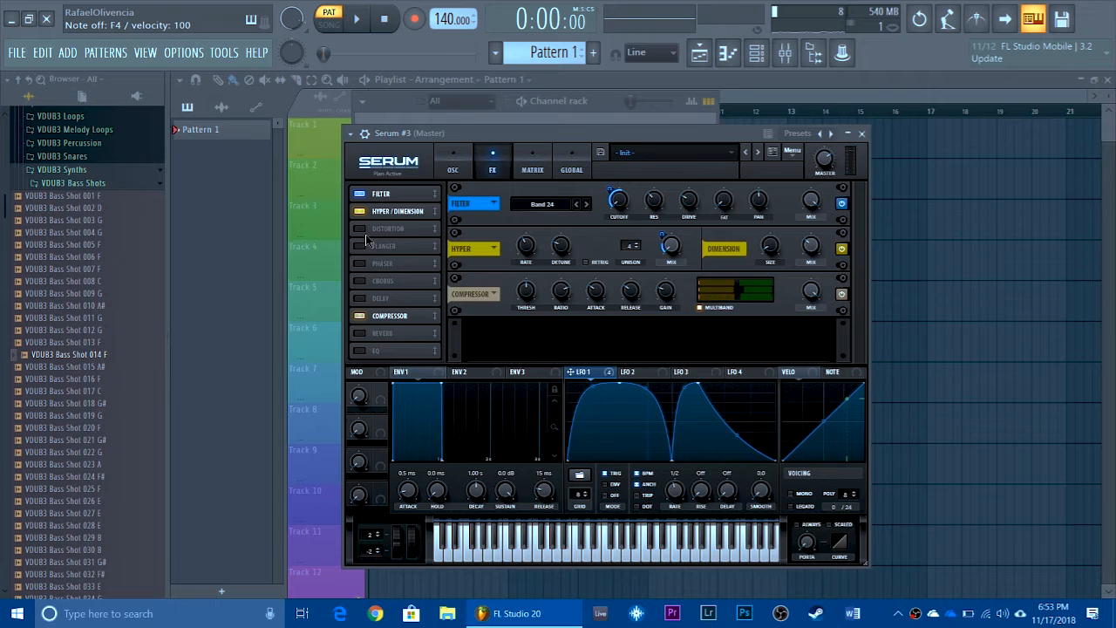
Enable the distortion effect and place it ahead of Hyper/Dimension in the chain
click(360, 228)
key(v)
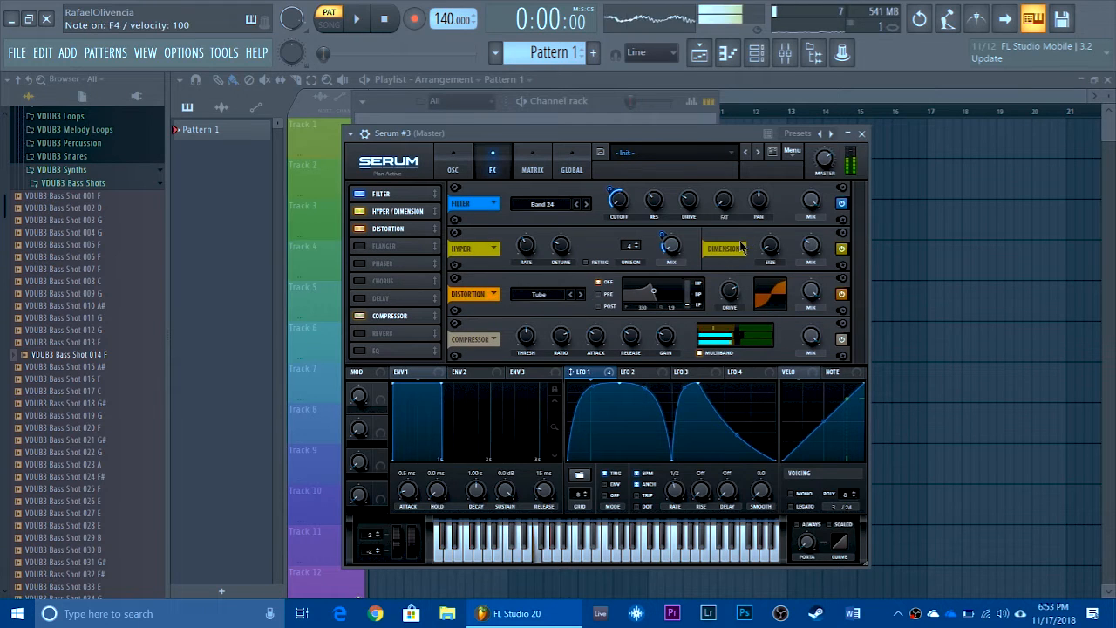
drag(418, 228, 418, 211)
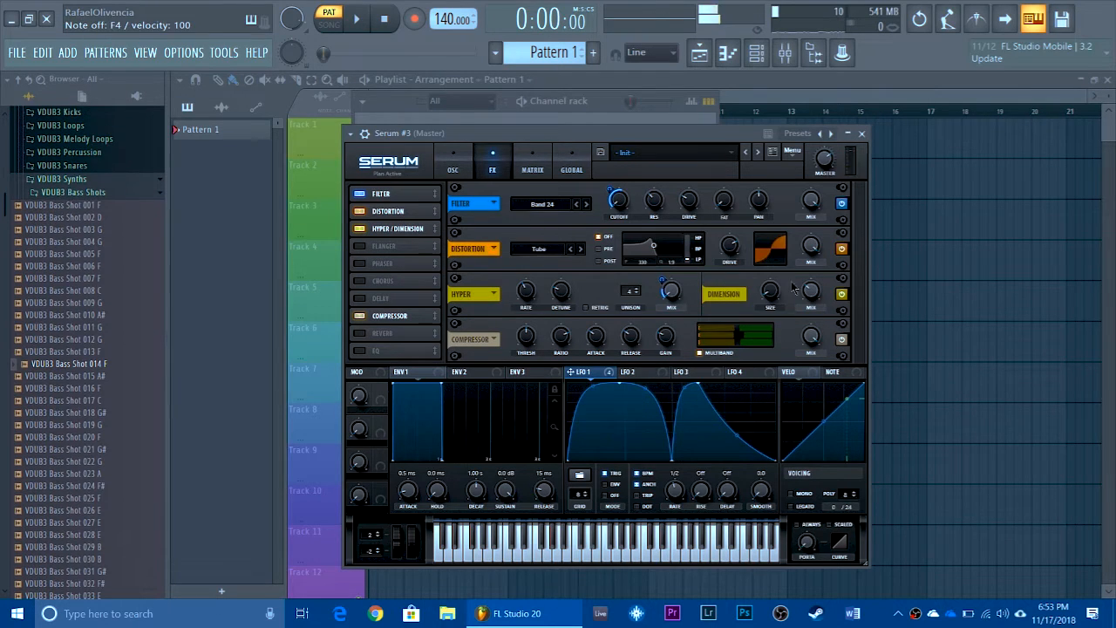
Adjust the Band 24 filter's resonance while auditioning, and switch the distortion type to SoftClip
mouse_move(659, 207)
key(v)
key(v)
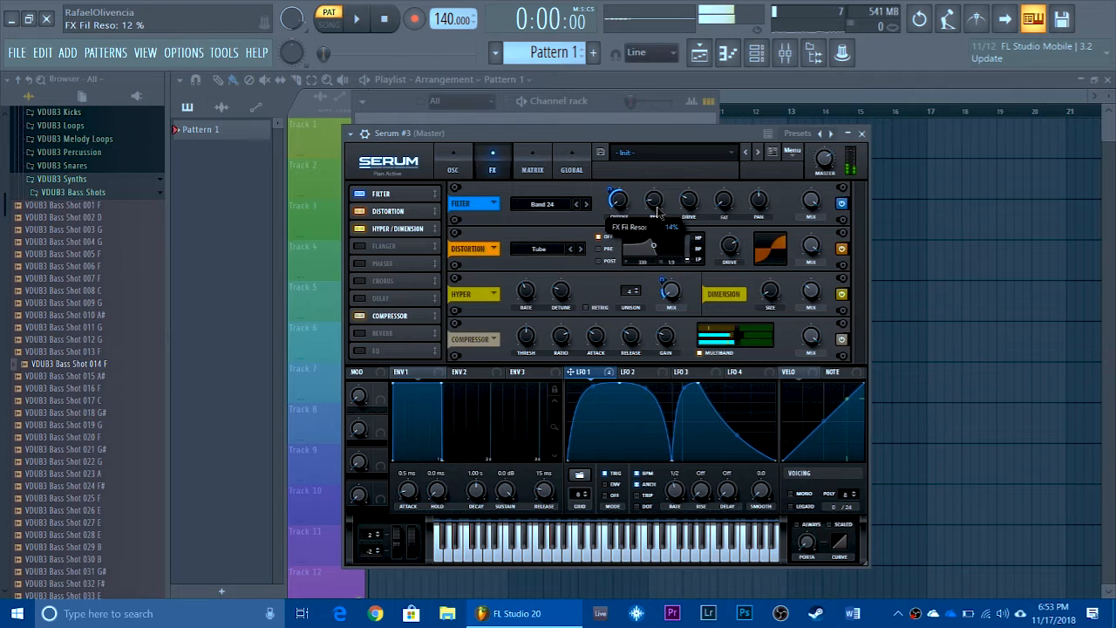
click(581, 249)
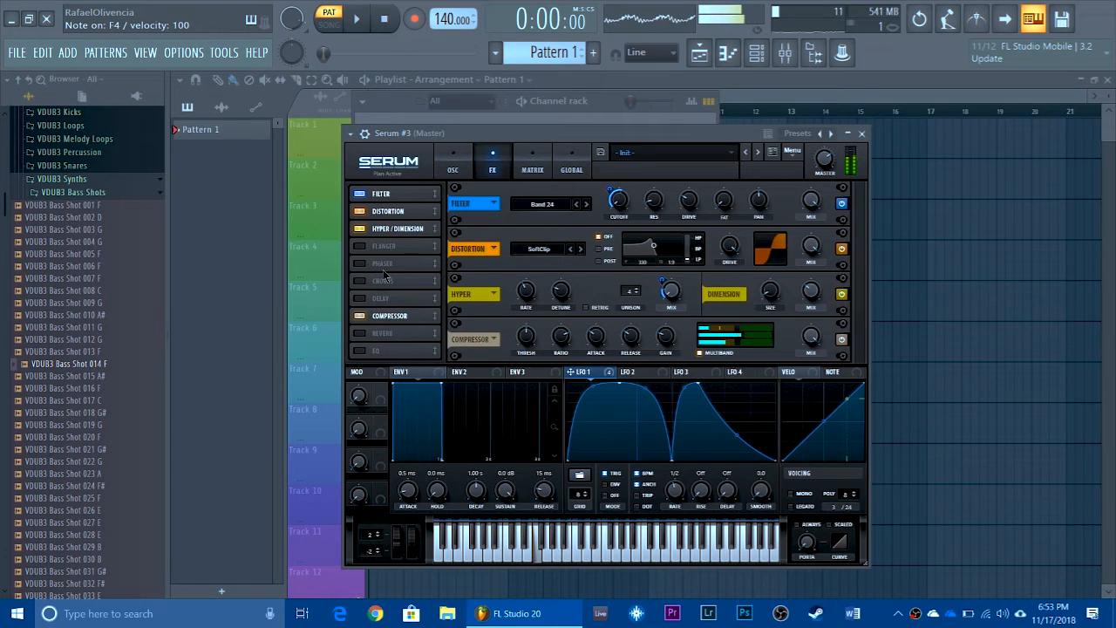
Enable the EQ, place it ahead of the reverb, and modulate its low band frequency with LFO 1 by about 16
click(361, 351)
drag(379, 351, 381, 333)
drag(614, 347, 526, 339)
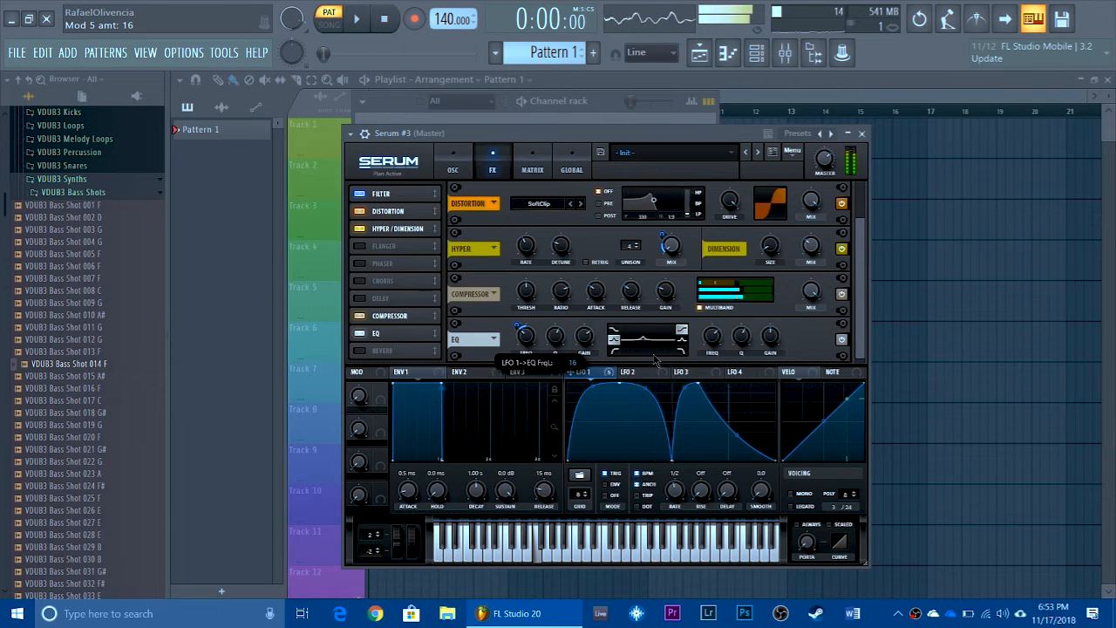
Make the EQ's high band a peak cut at about 2233 Hz and modulate its frequency with LFO 1
click(682, 340)
drag(708, 337, 772, 360)
drag(570, 371, 706, 336)
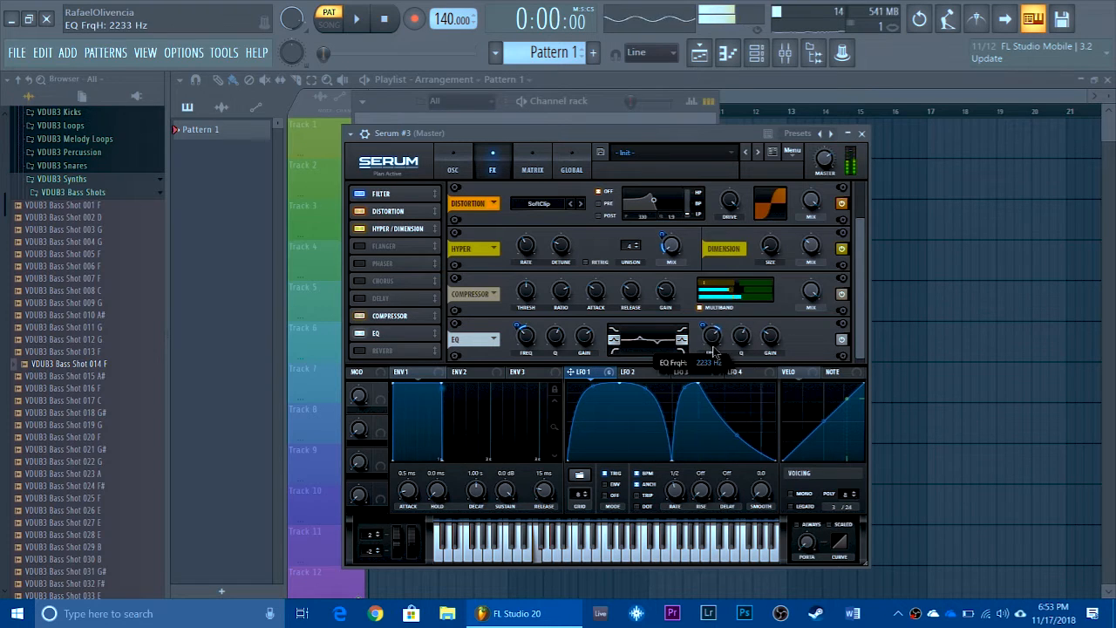
Change the EQ's low band to a low cut at 22 Hz and increase LFO 1's amount on its frequency while auditioning
click(614, 349)
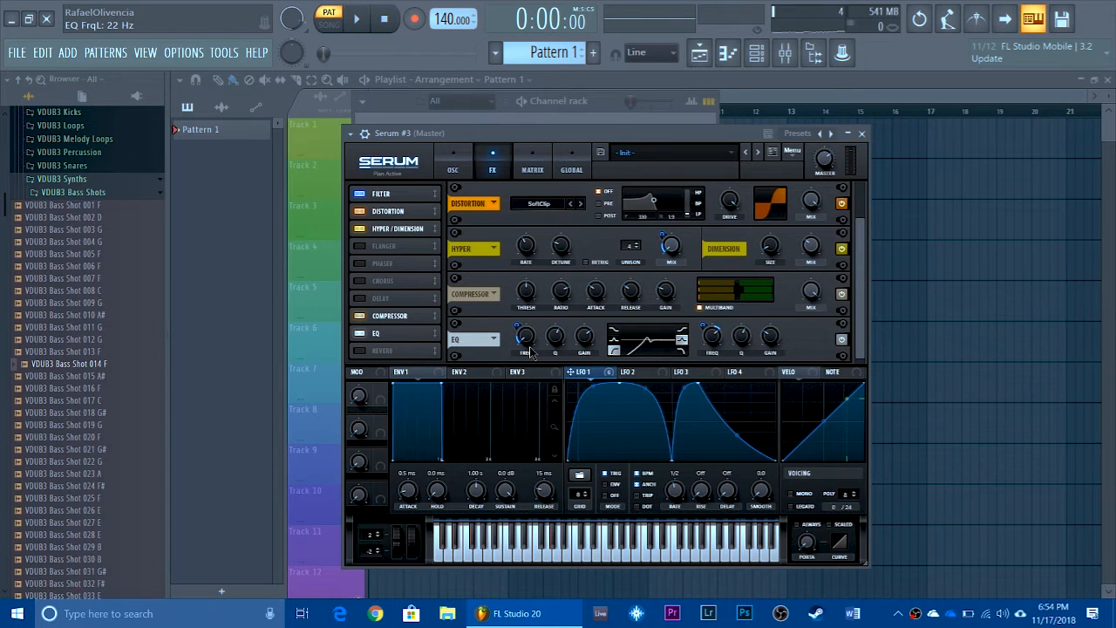
drag(521, 326, 523, 314)
key(v)
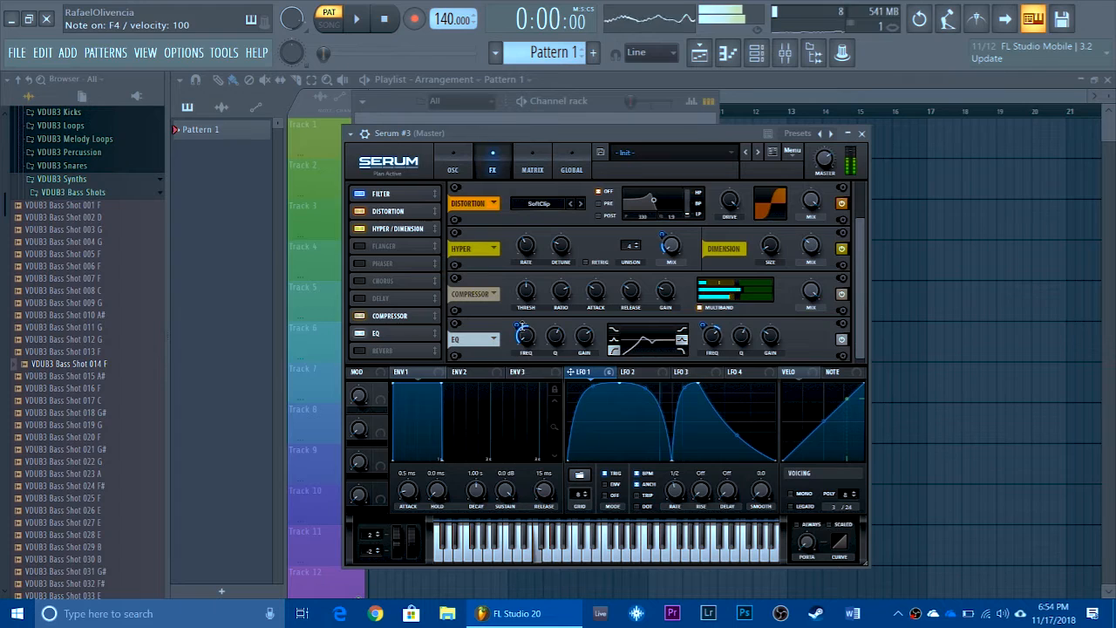
key(v)
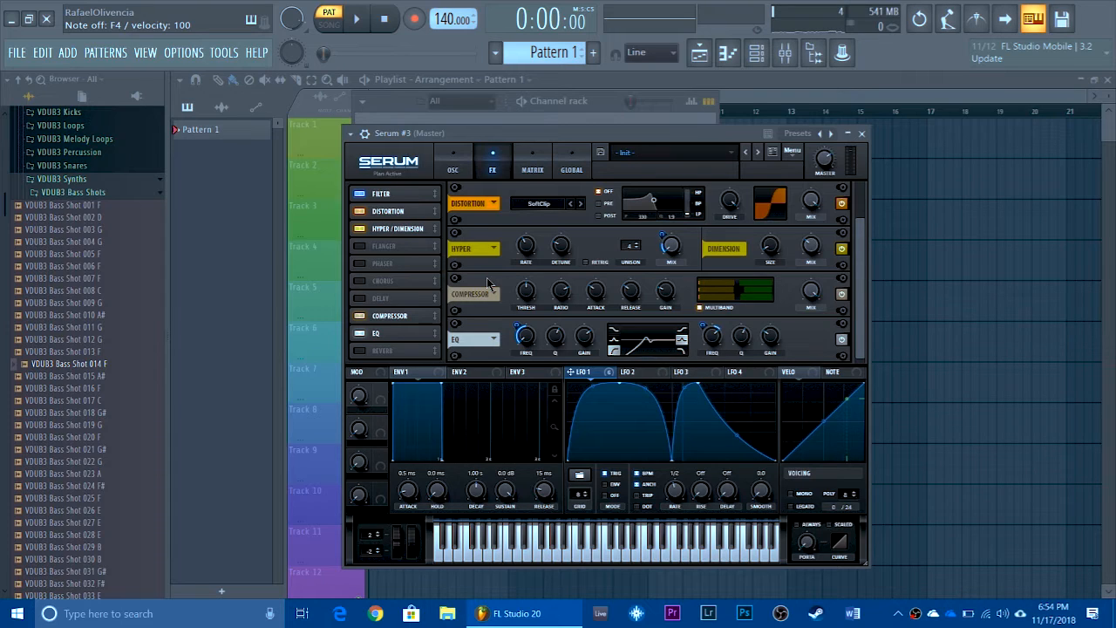
key(v)
Set LFO 1's amount on the EQ's high band frequency to about -15 and audition the bass note
drag(706, 326, 709, 325)
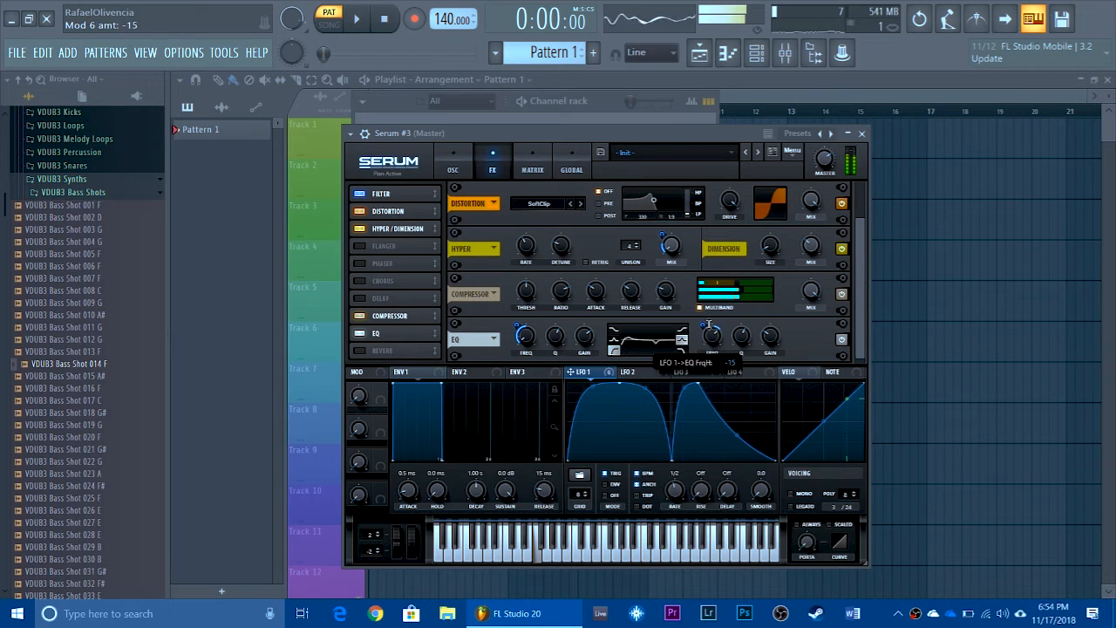
key(v)
key(v)
key(v)
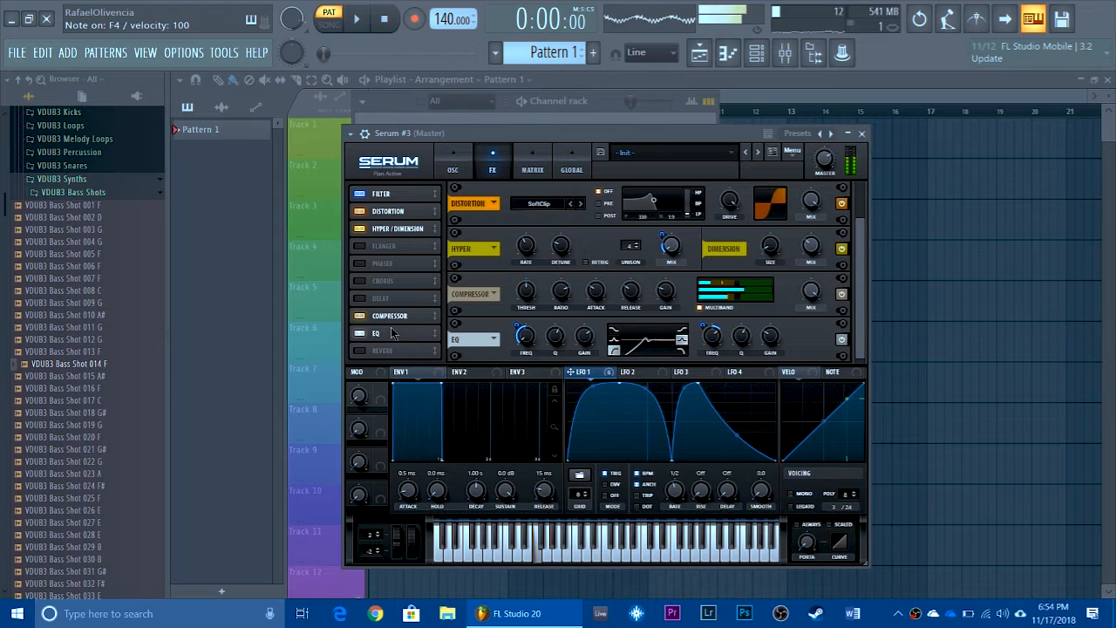
Play the finished bass on several different notes, including F4 and F#4, to audition the effects chain
key(v)
key(v)
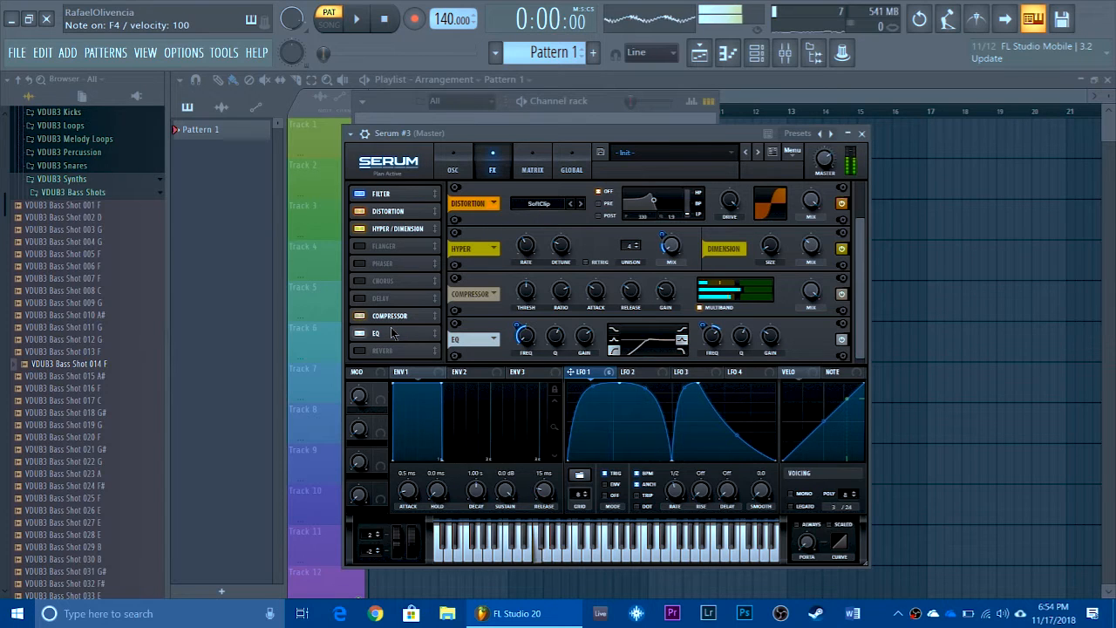
key(g)
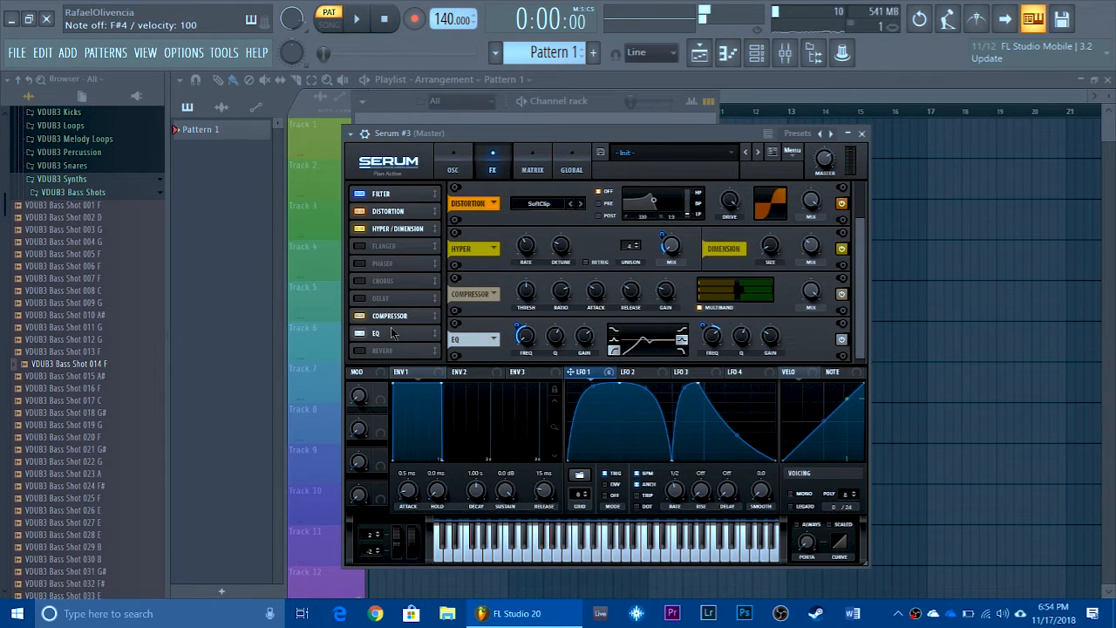
key(v)
key(d)
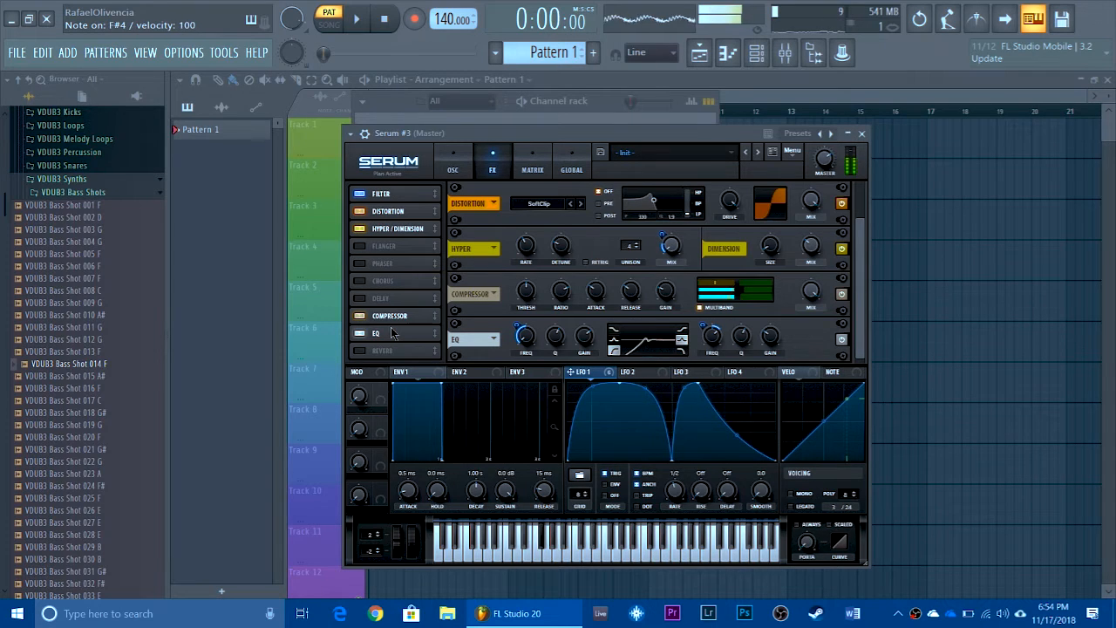
key(v)
Show the oscillator settings again, move the synth window higher, and audition the bass note
click(452, 163)
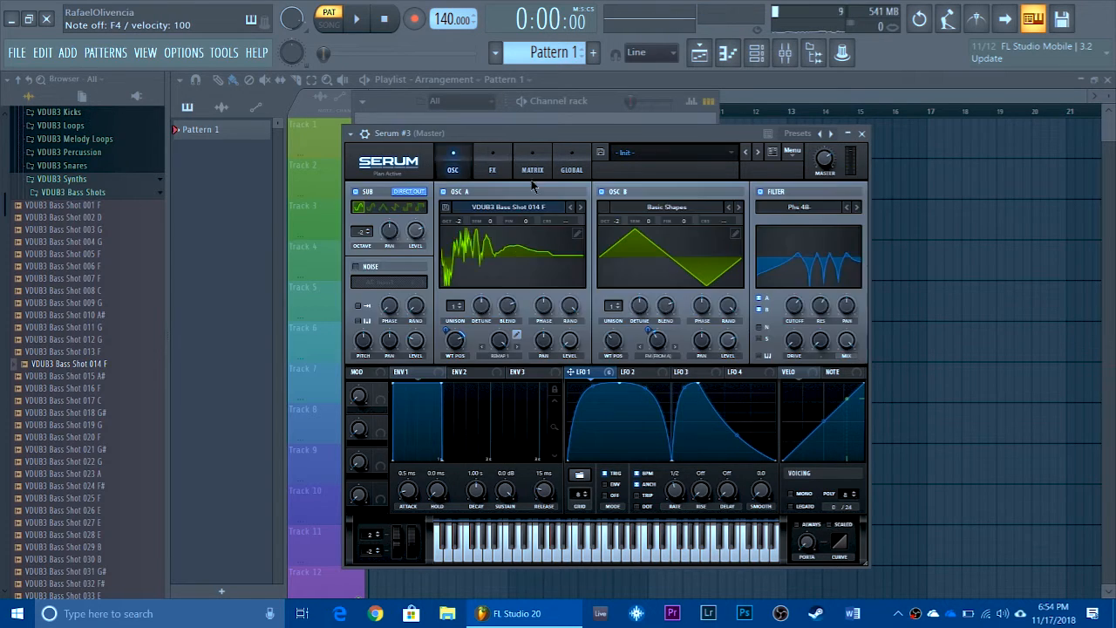
key(v)
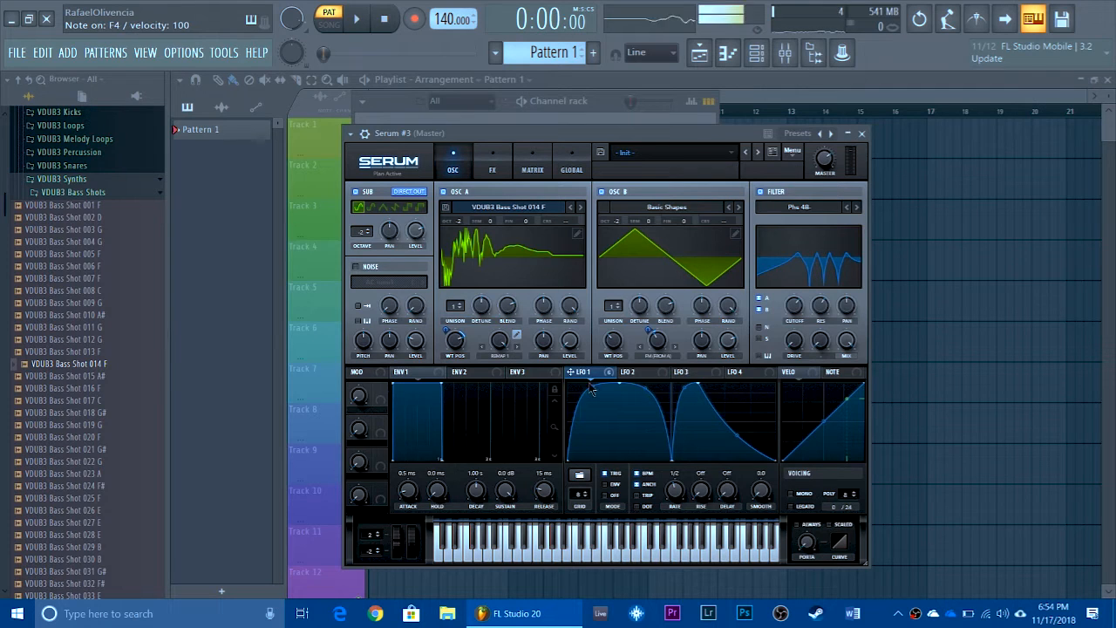
mouse_move(660, 344)
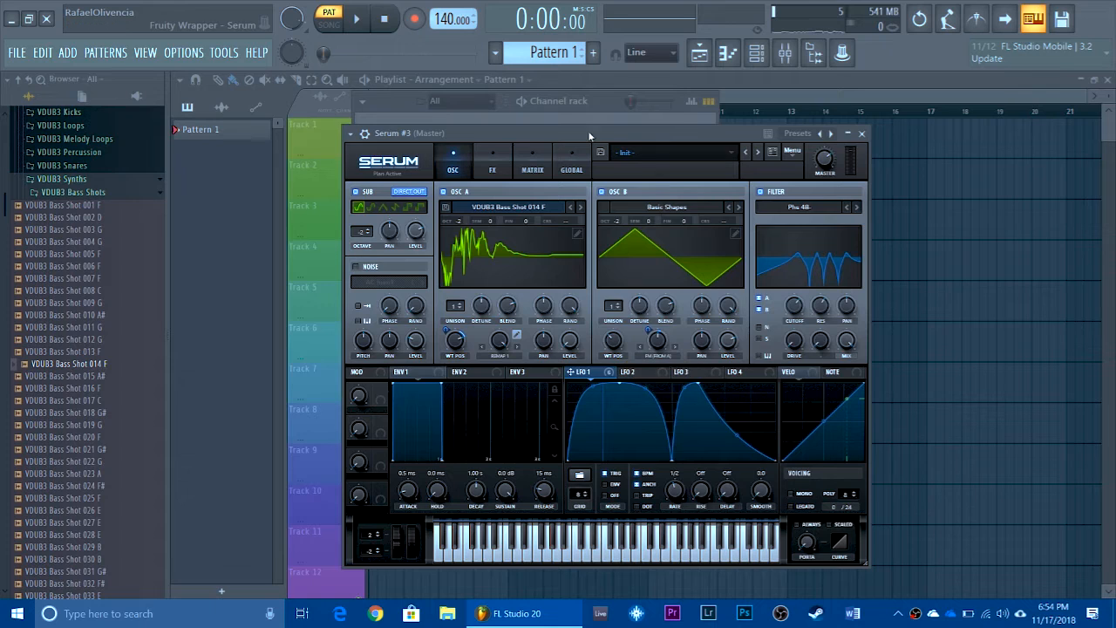
drag(597, 129, 597, 104)
key(v)
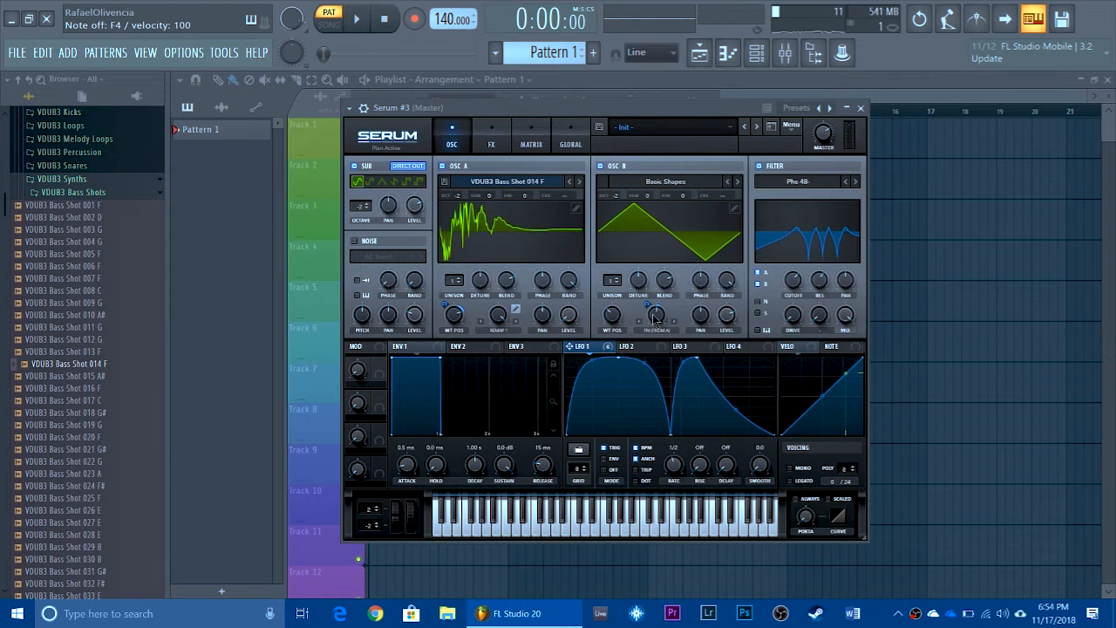
Set oscillator B's FM warp amount to about 40% while auditioning the F4 bass note
drag(658, 325, 659, 321)
key(v)
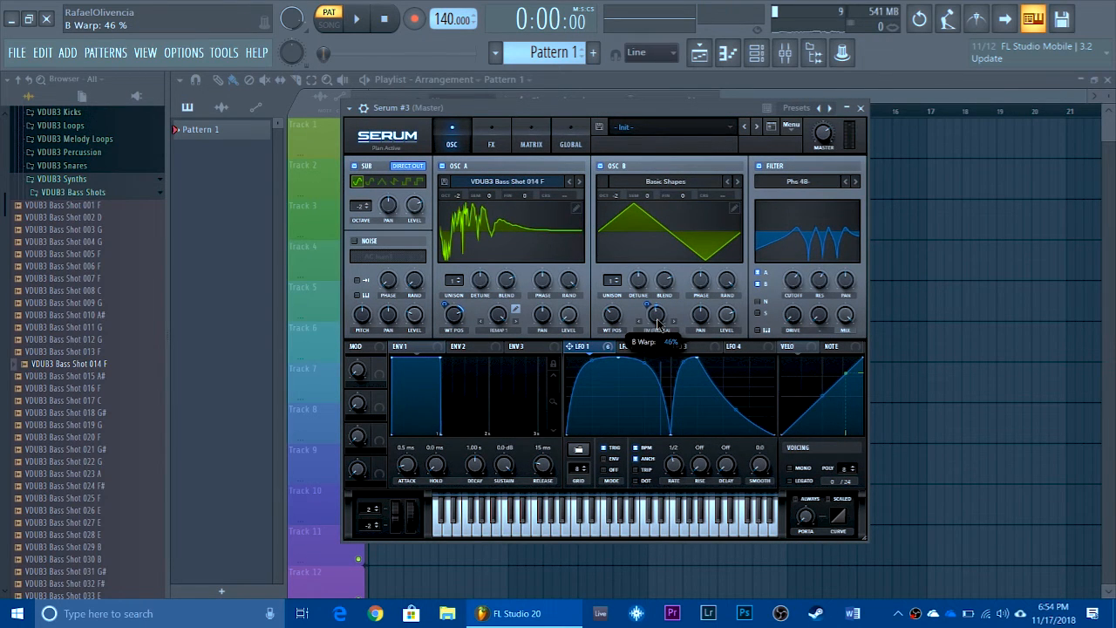
key(v)
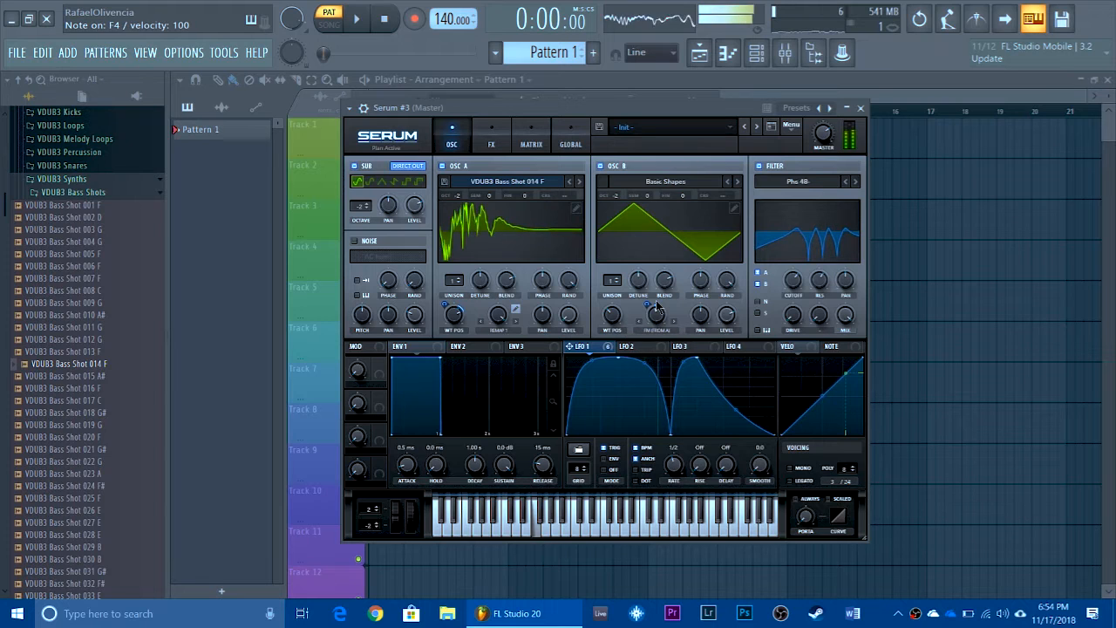
drag(657, 323, 658, 327)
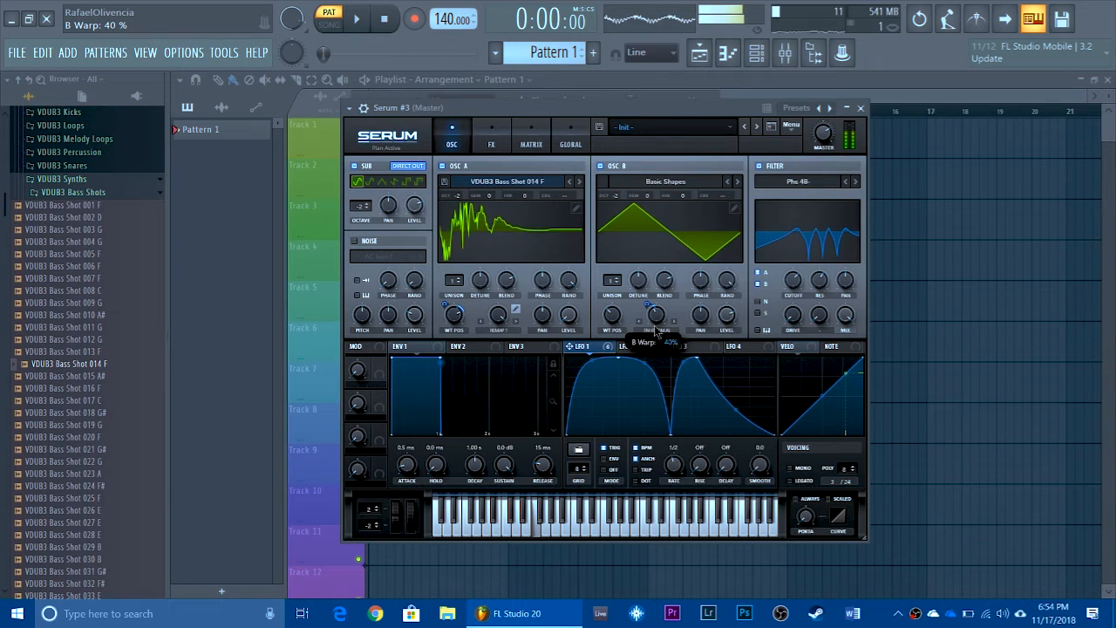
Fine-tune the phaser filter's cutoff while auditioning F4, and turn on the noise oscillator with the AC hum1 sample
drag(793, 283, 795, 282)
key(v)
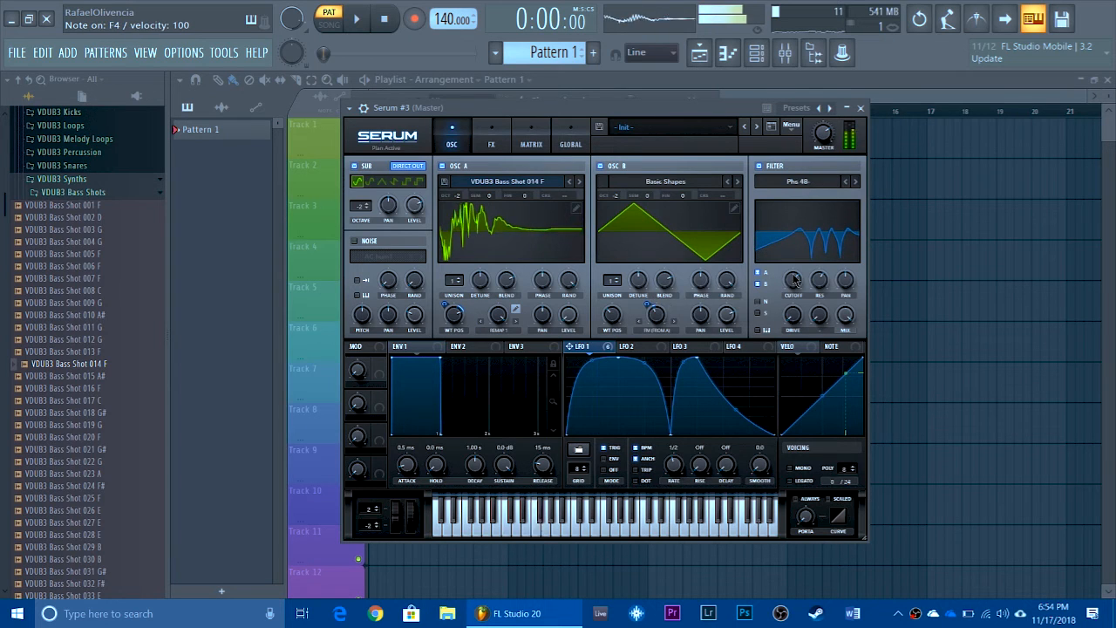
key(v)
drag(796, 282, 799, 282)
key(v)
key(v)
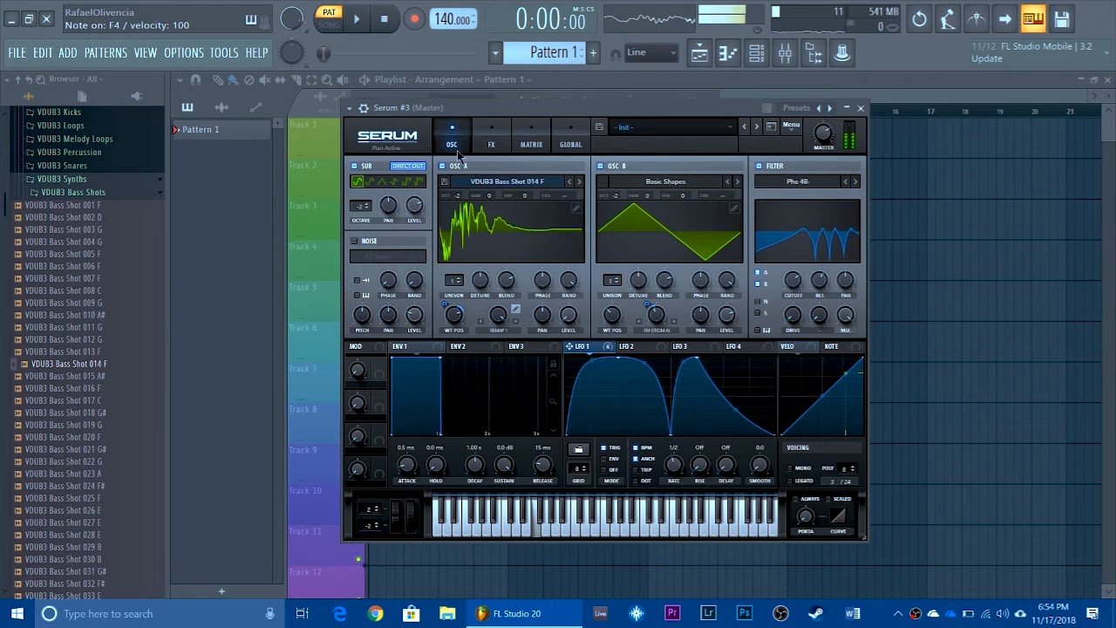
click(354, 241)
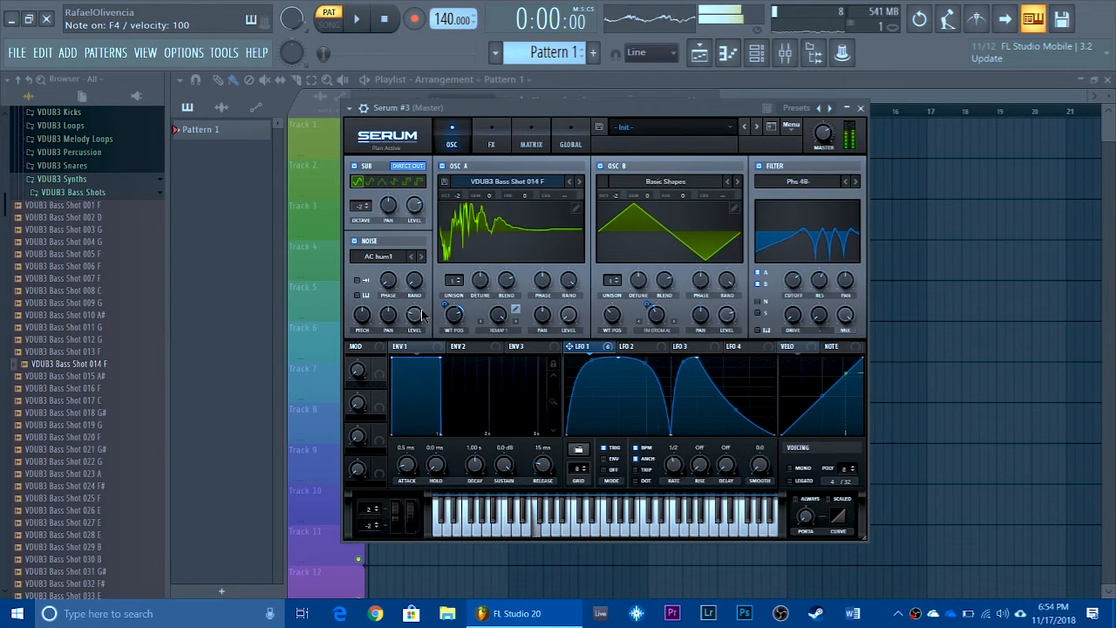
Enable the Phaser effect, modulate its mix with LFO 1, and audition the result on F4 and D#4
click(491, 150)
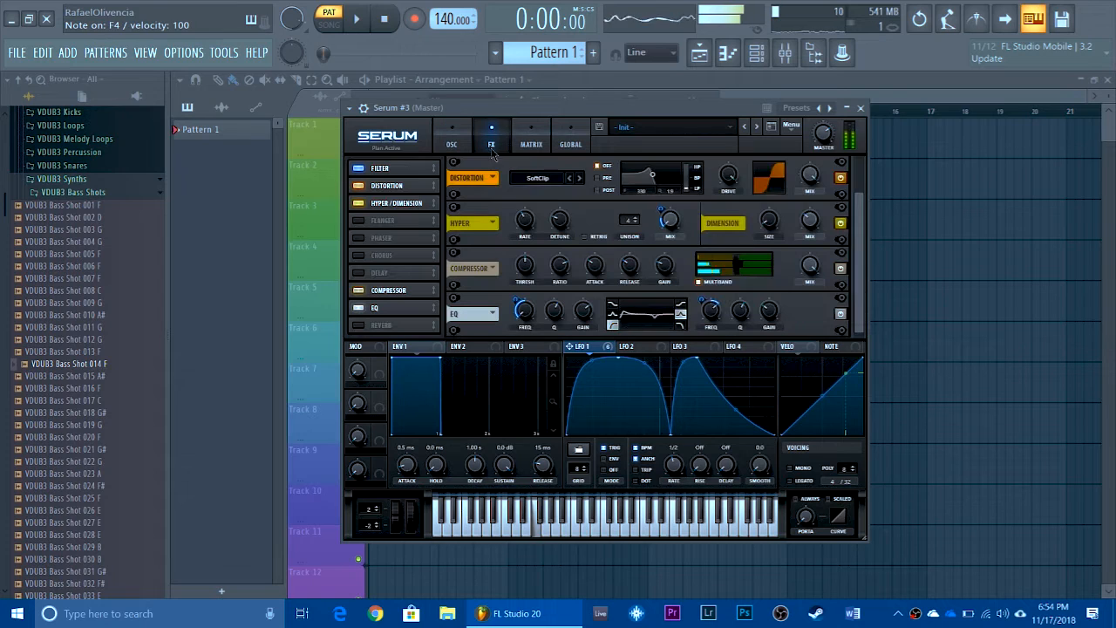
click(357, 237)
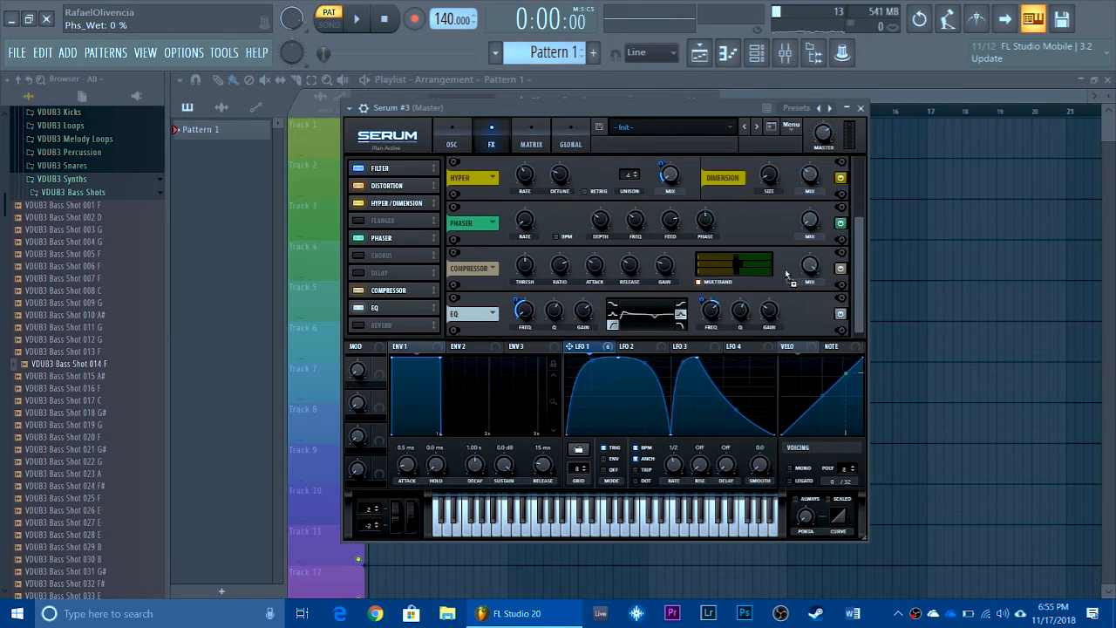
drag(809, 225, 804, 234)
key(v)
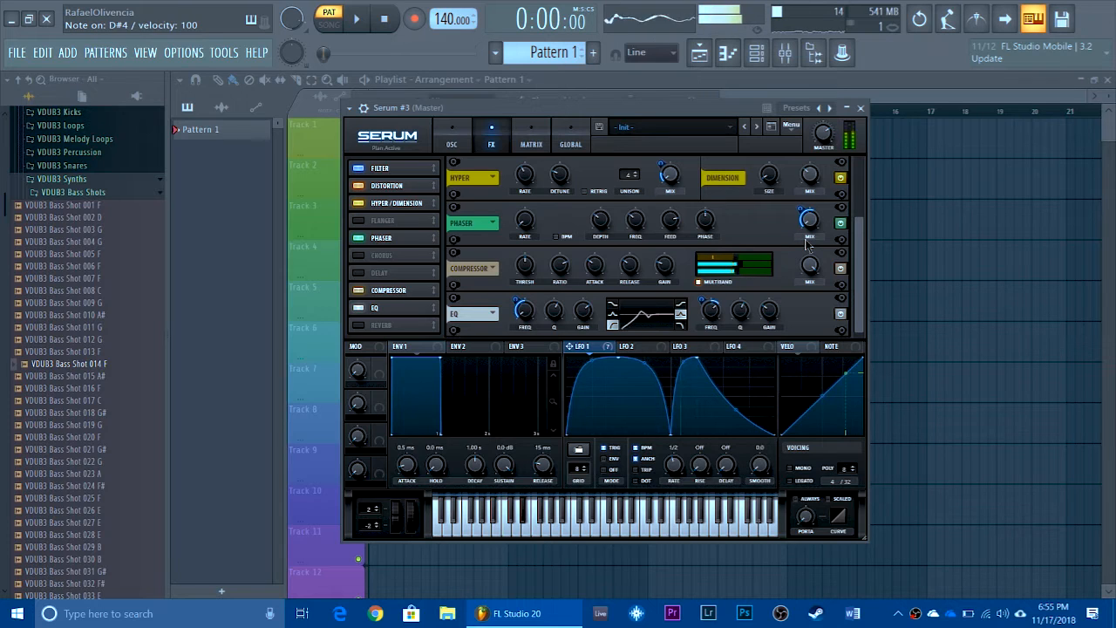
key(d)
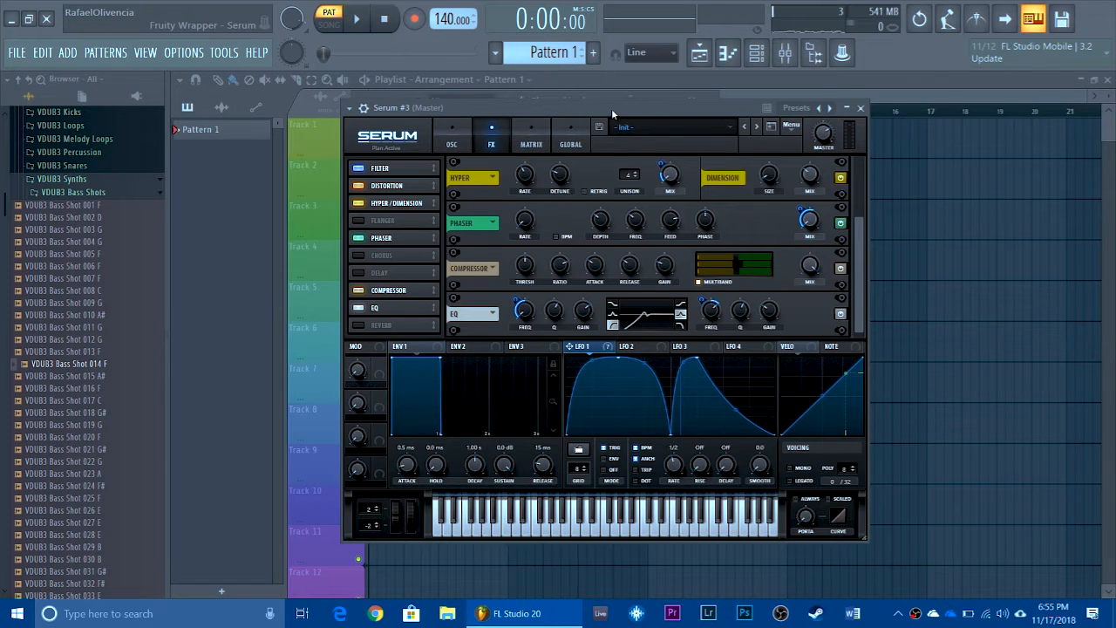
Move the synth window slightly higher and play F4 and F#4 to audition the added phaser
drag(611, 108, 579, 105)
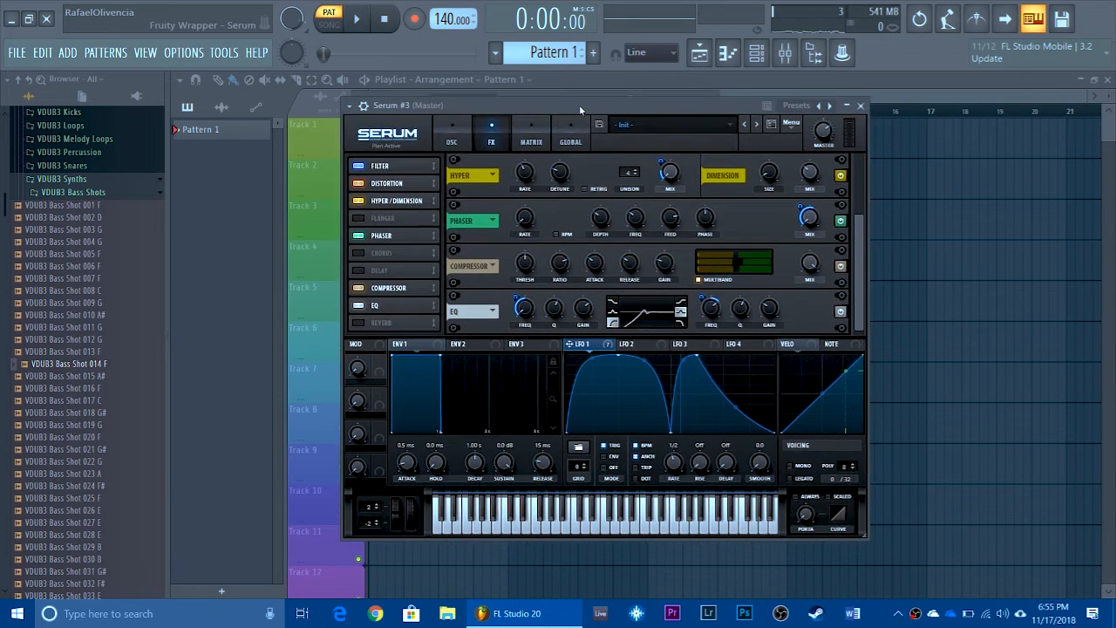
key(v)
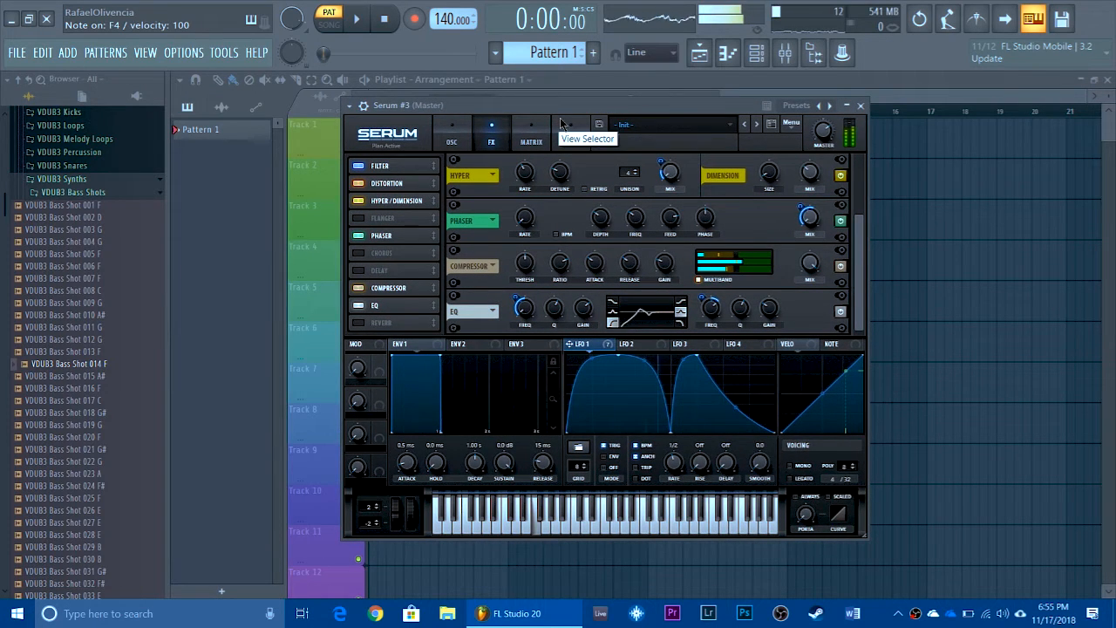
key(g)
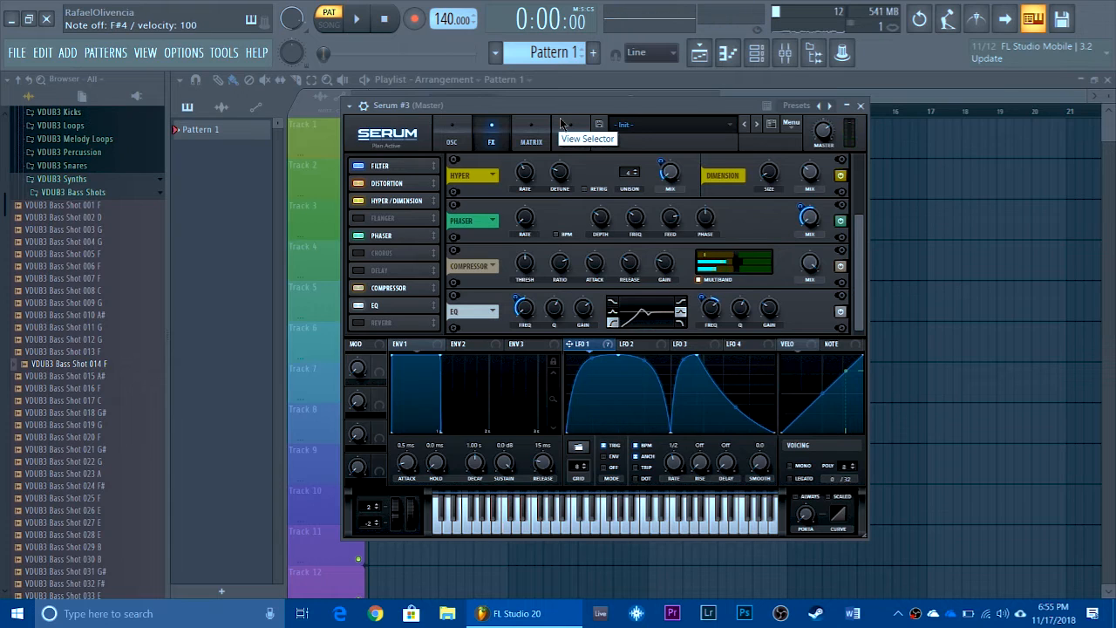
key(v)
Enable the Reverb effect and set its mix to about 9% while auditioning F4
click(362, 321)
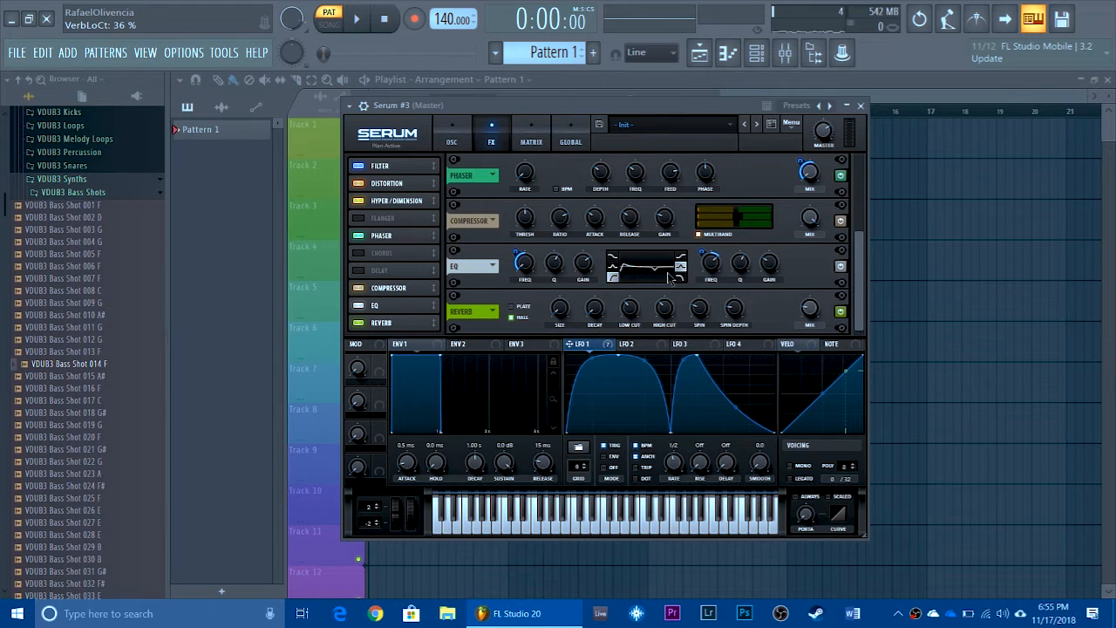
key(v)
key(v)
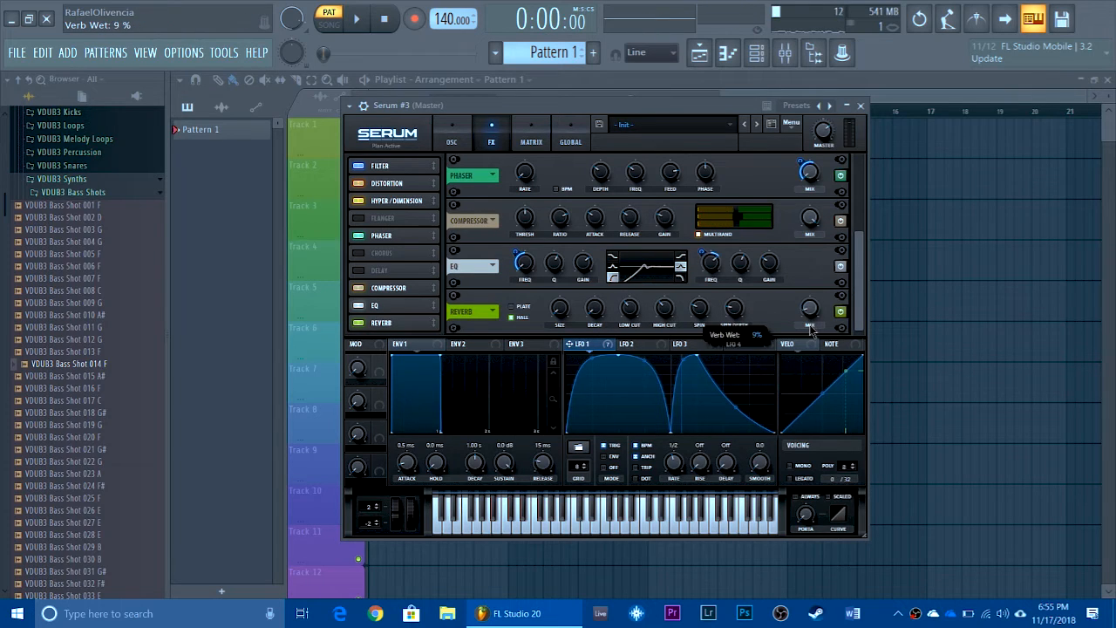
key(v)
key(v)
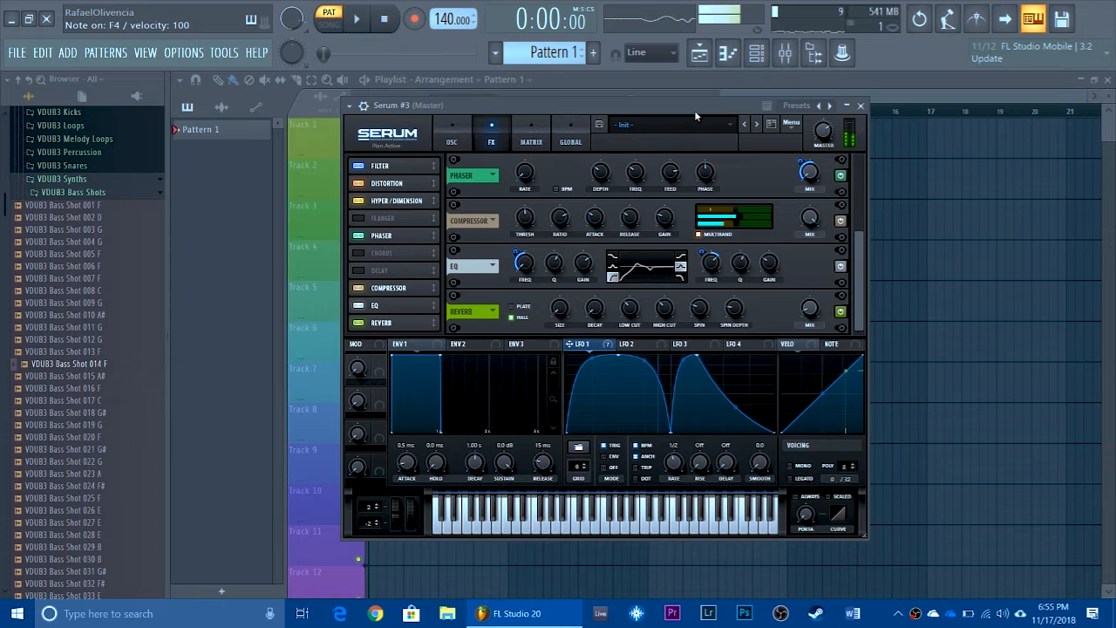
Play the bass on different notes, including F#4, D#4 and F4, to audition the effects chain with reverb
key(g)
key(g)
key(g)
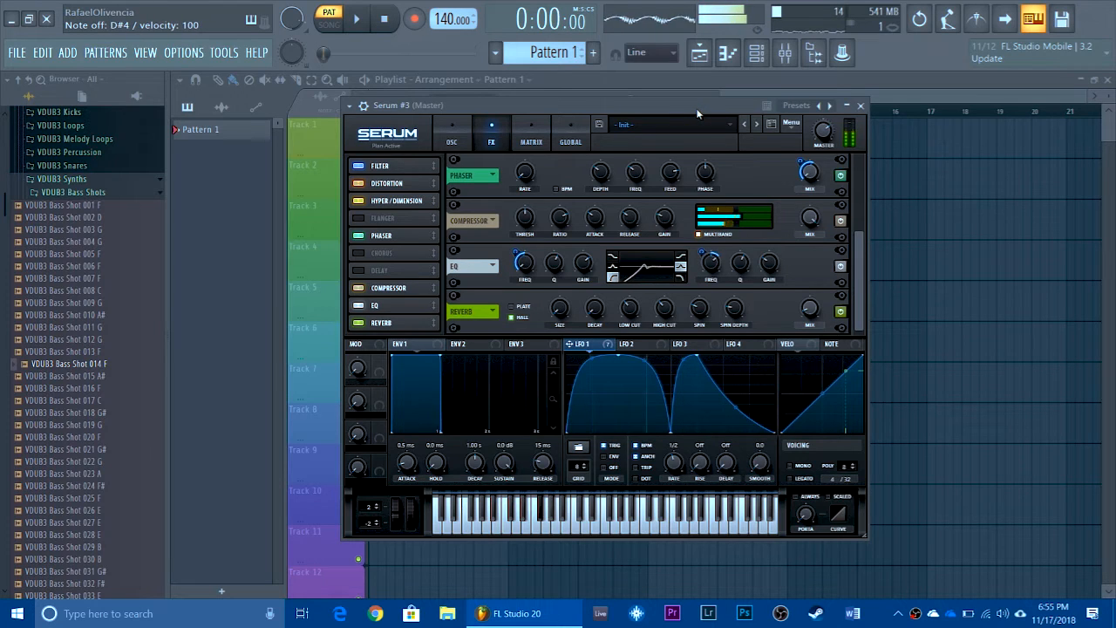
key(v)
key(v)
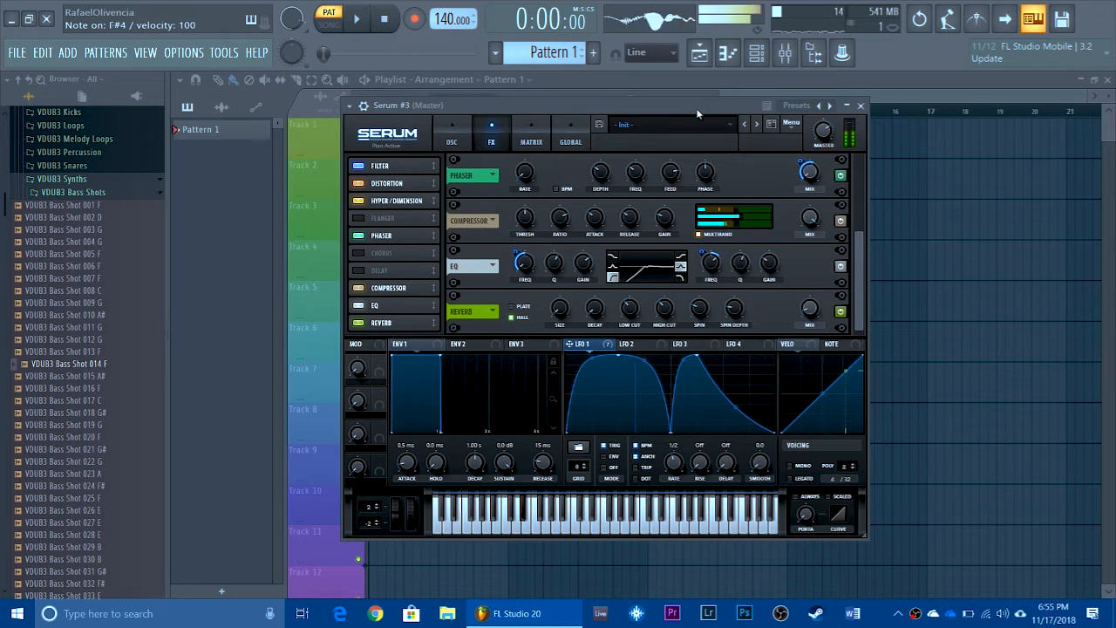
key(g)
key(g)
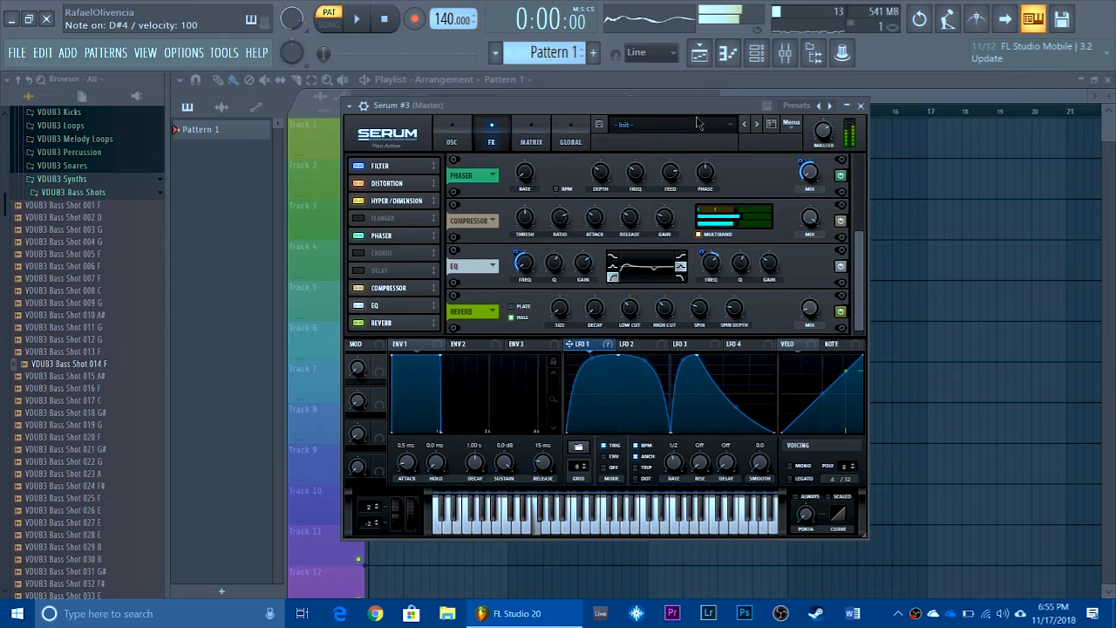
key(v)
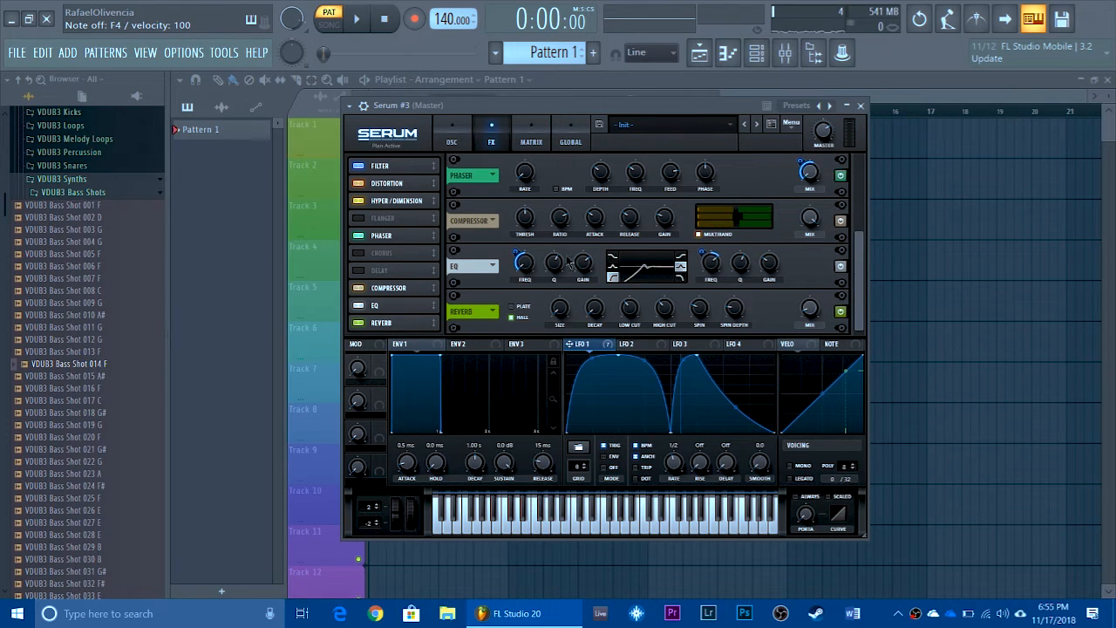
Set the effects filter's resonance to about 29% and fine-tune LFO 1's amount on its cutoff while auditioning F4
click(462, 131)
click(490, 133)
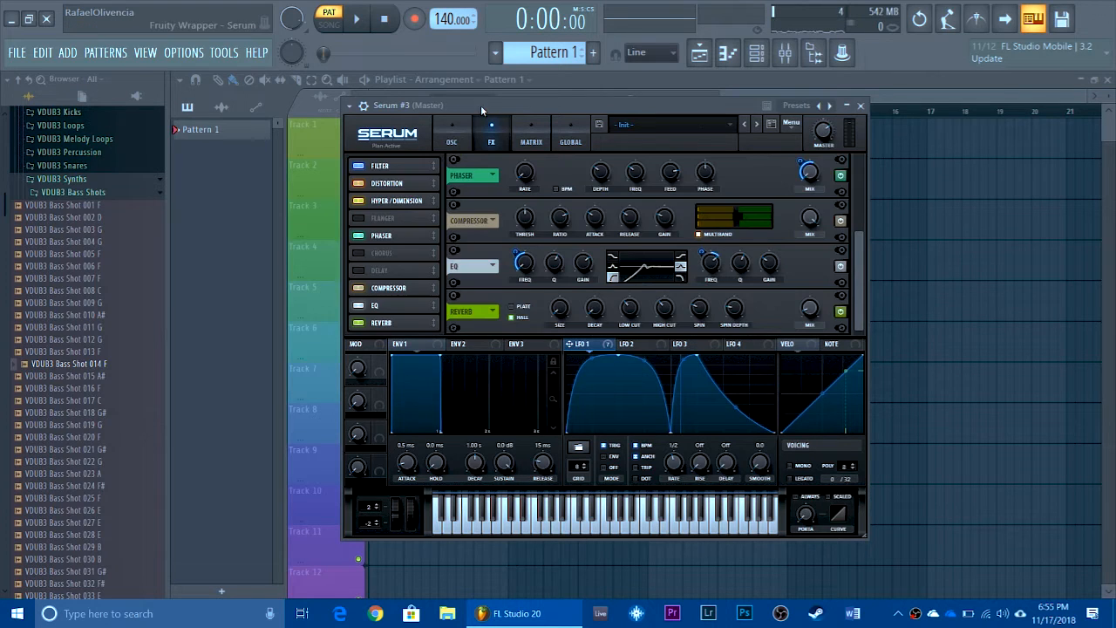
scroll(554, 177, up, 5)
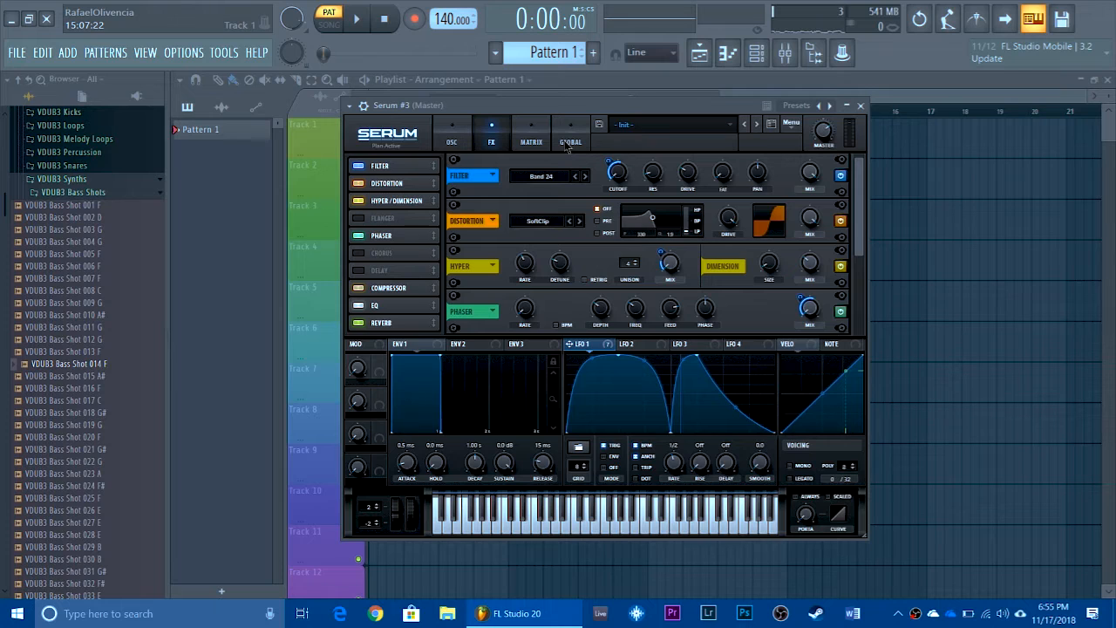
drag(609, 161, 661, 121)
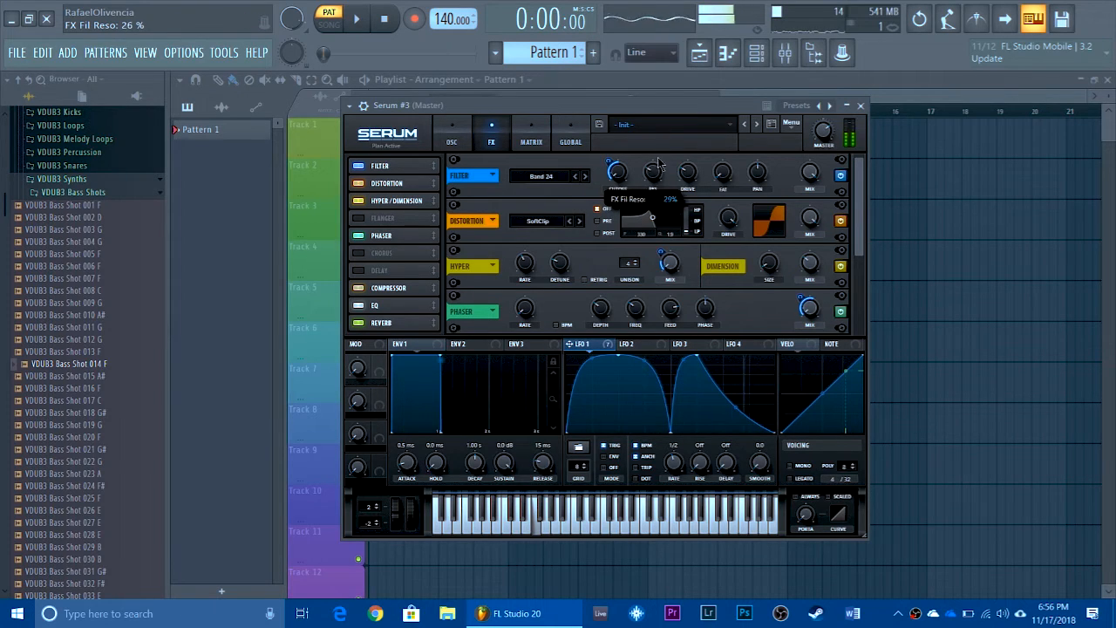
drag(609, 162, 611, 162)
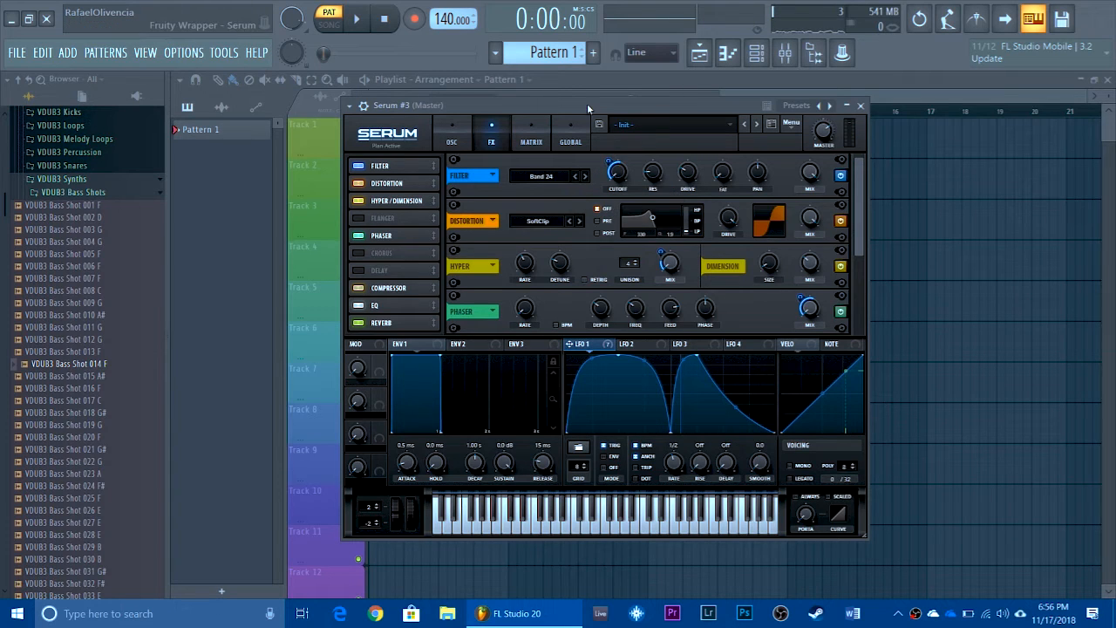
key(v)
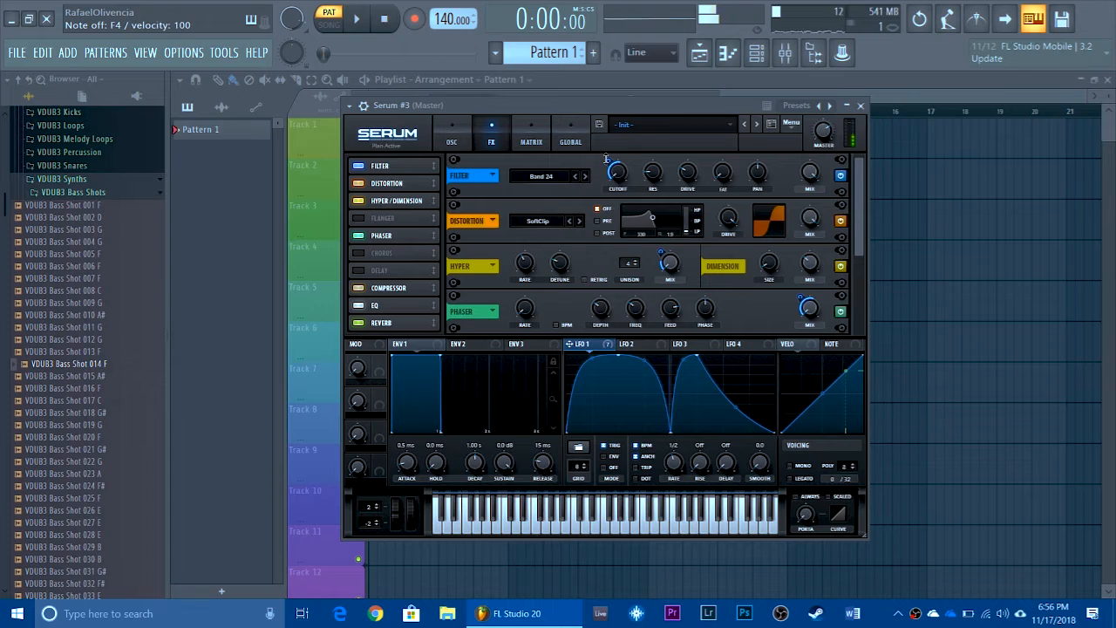
drag(607, 162, 606, 160)
Play alternating F4 and D#4 notes to audition the adjusted filter modulation
key(v)
key(v)
key(d)
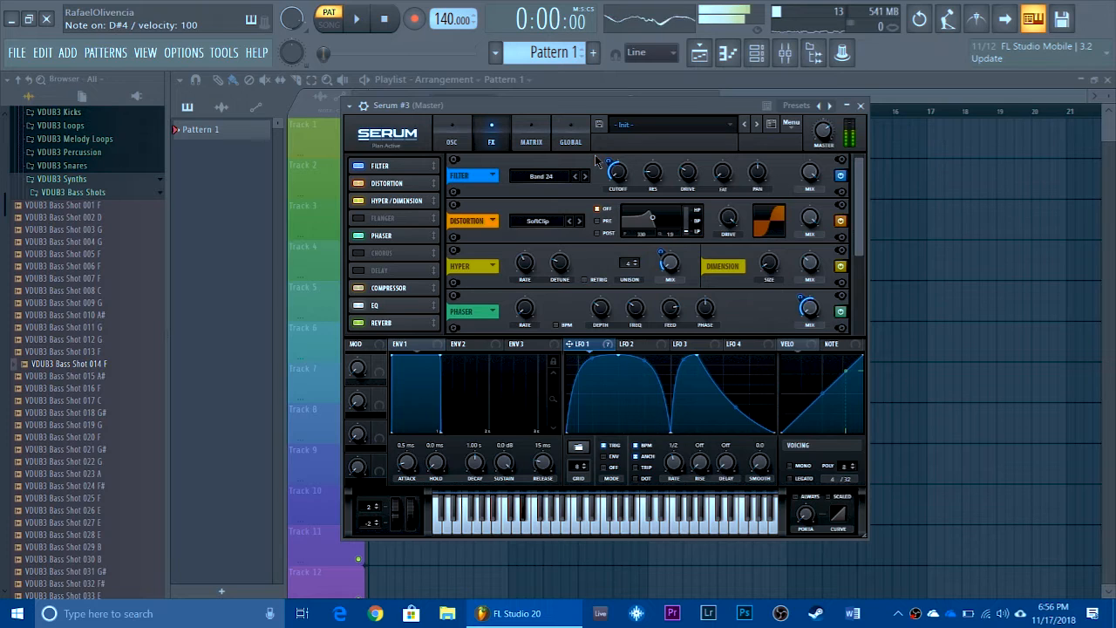
key(v)
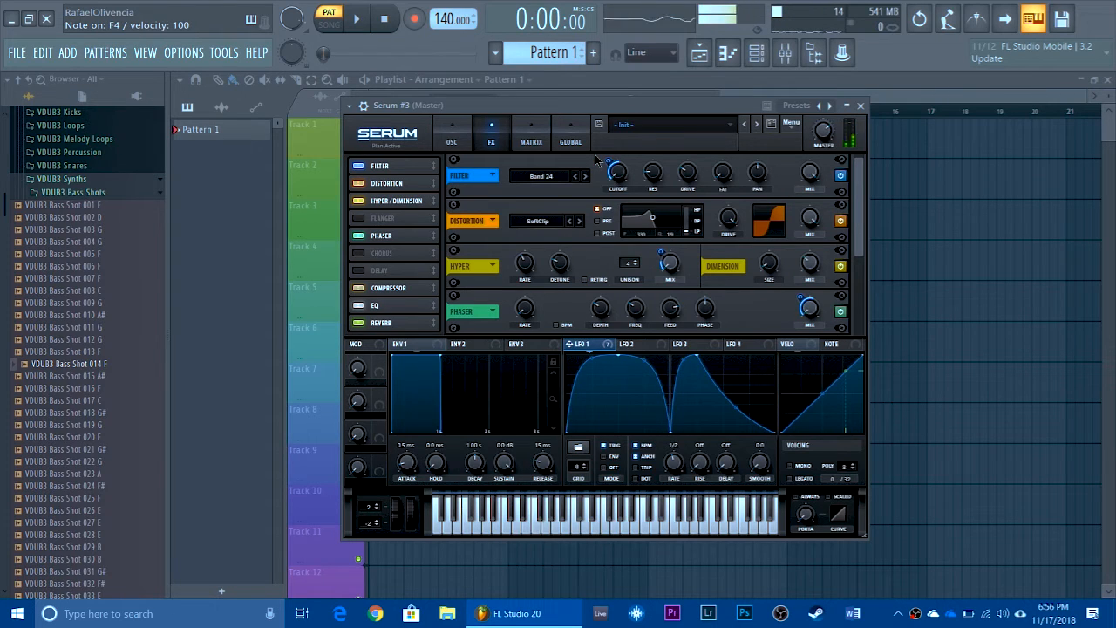
key(d)
key(v)
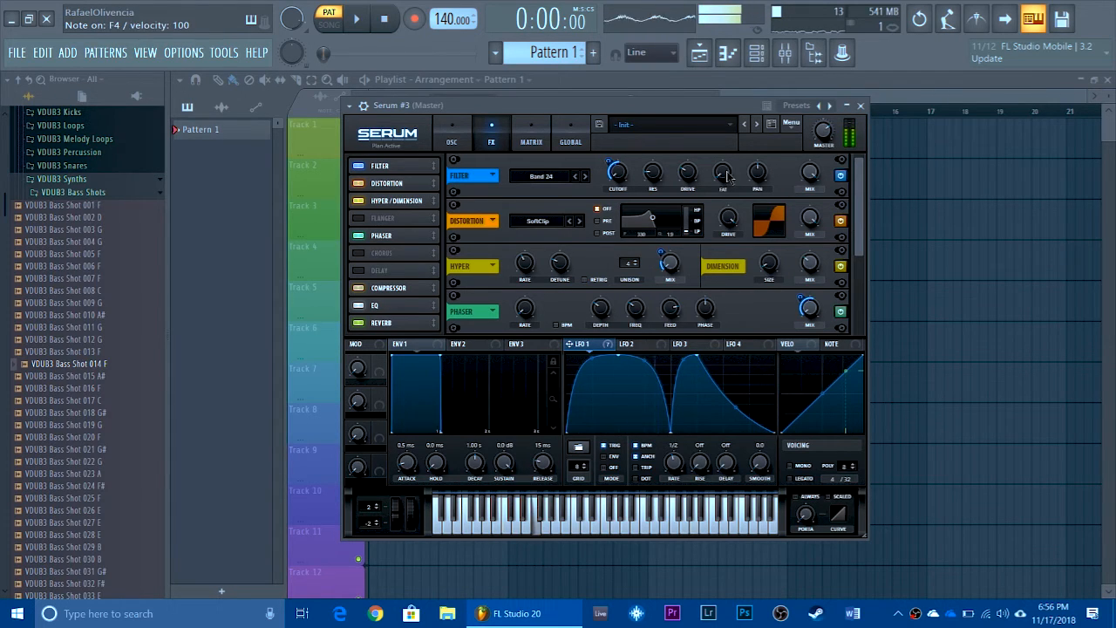
Route Serum #3 to mixer track 2 and load OTT in its first effect slot
click(366, 105)
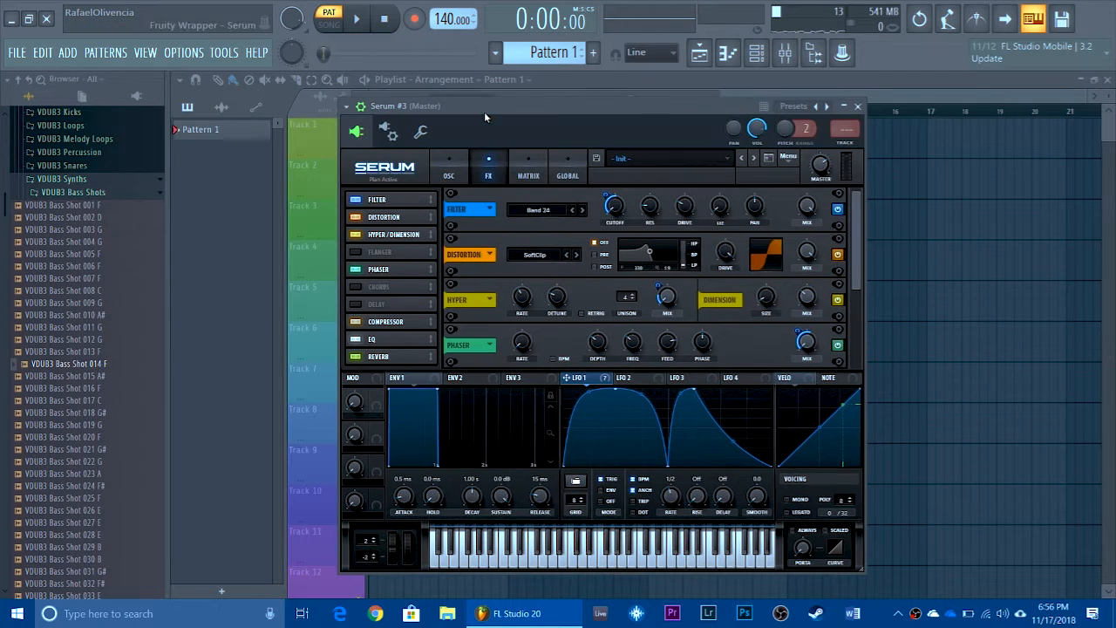
click(846, 148)
click(959, 197)
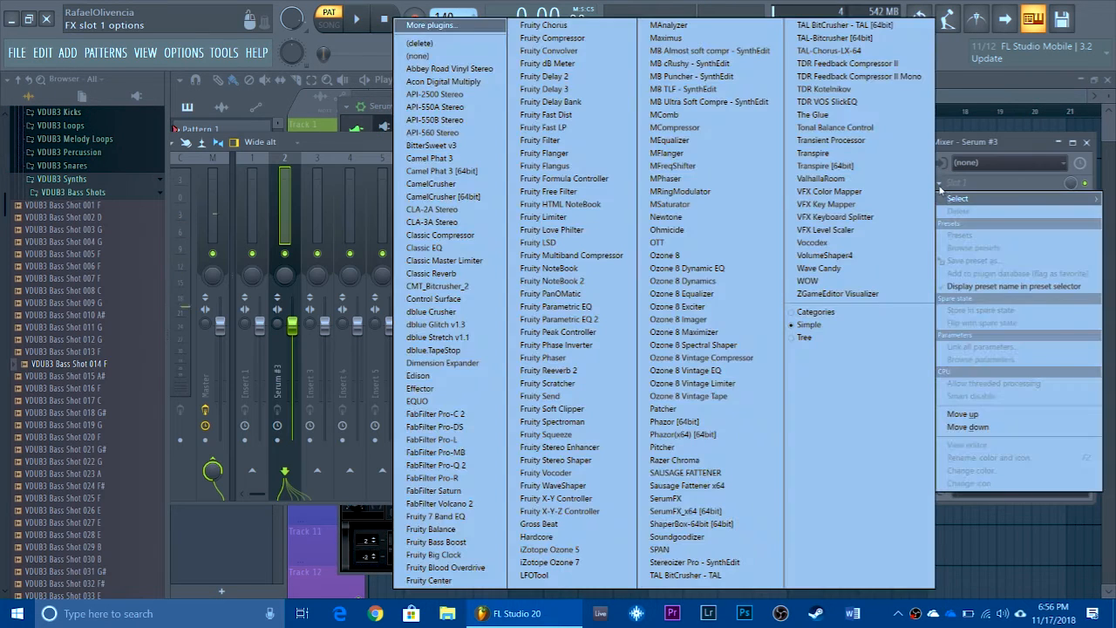
click(689, 243)
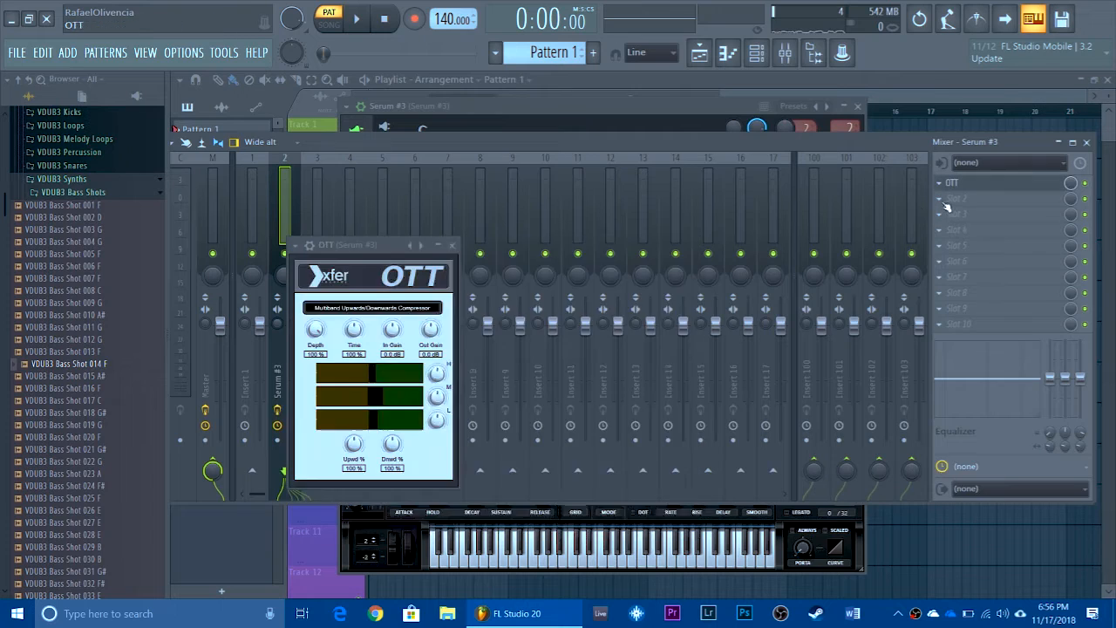
Load Phazor [64bit] in the Serum #3 mixer track's second effect slot and audition F#4 and F4 through it
click(958, 198)
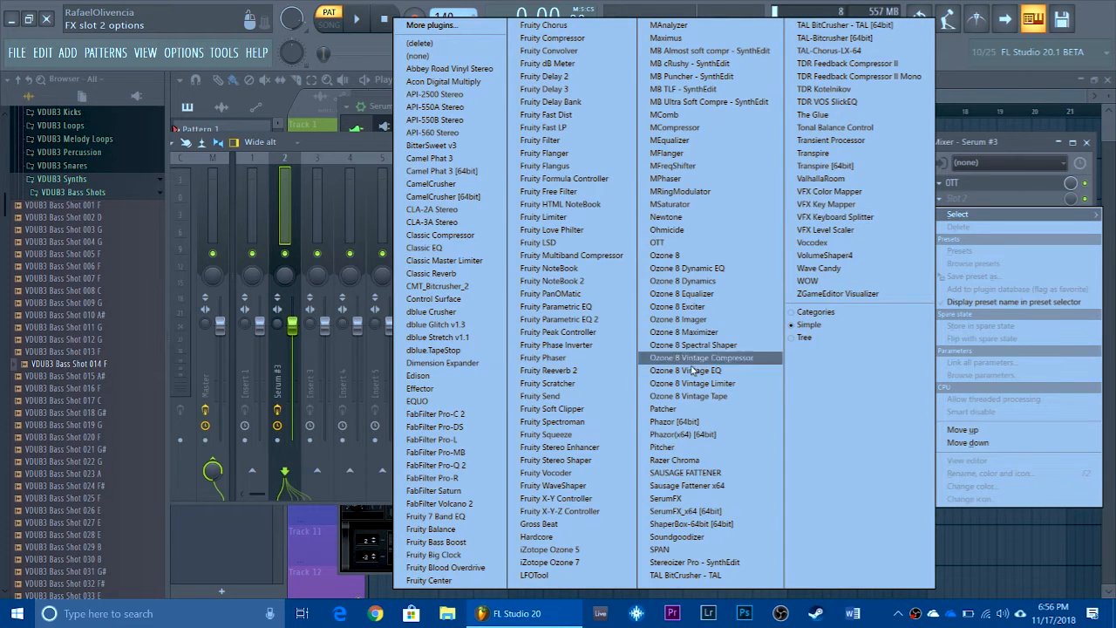
click(674, 421)
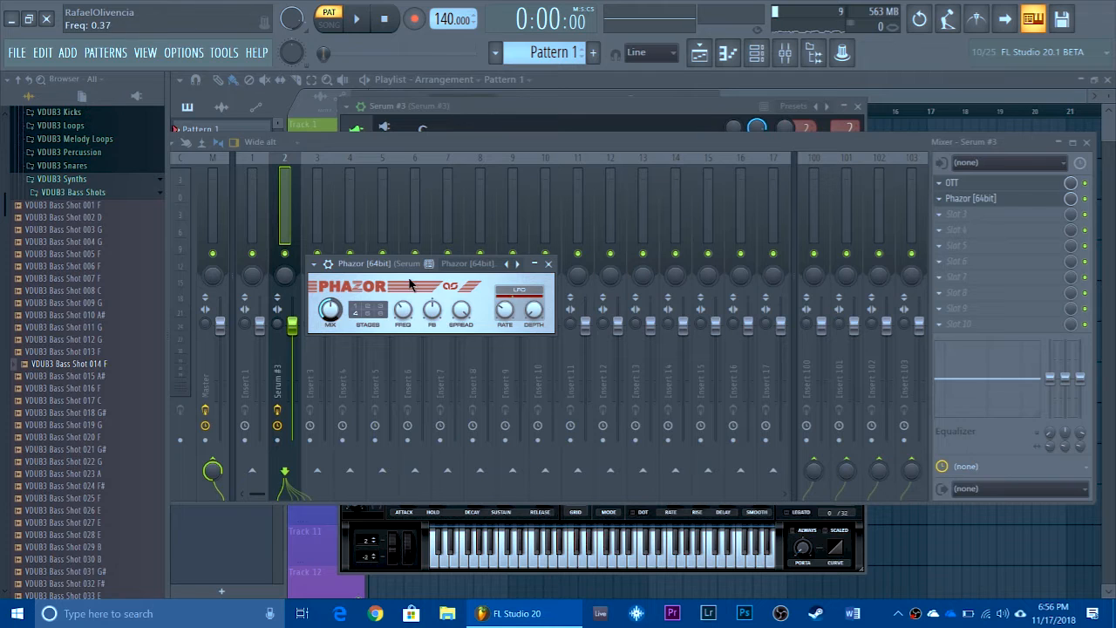
key(g)
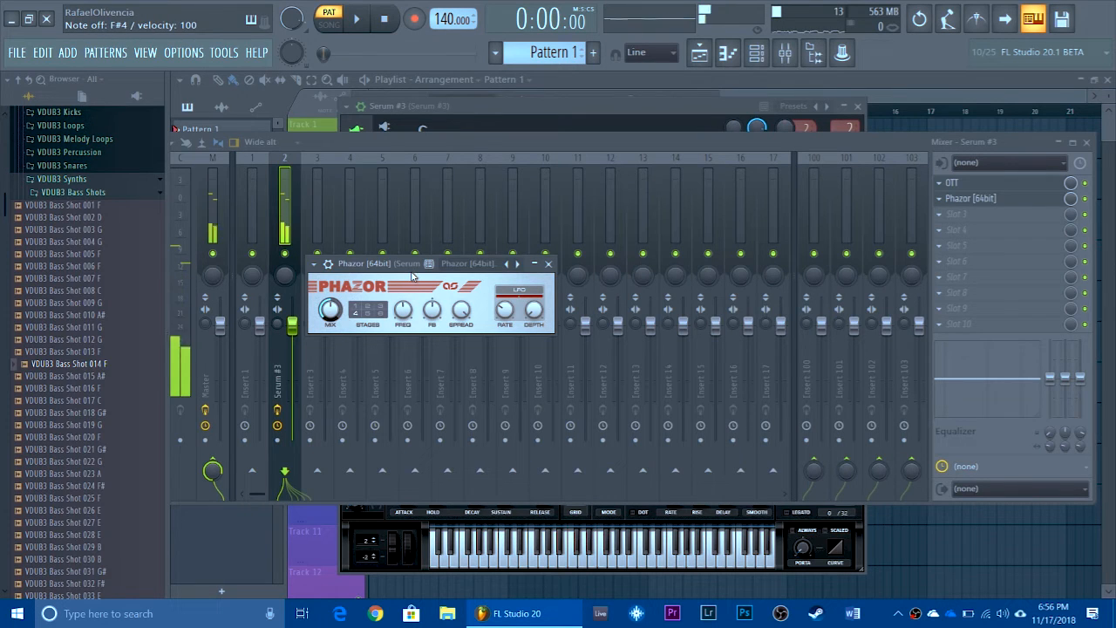
key(v)
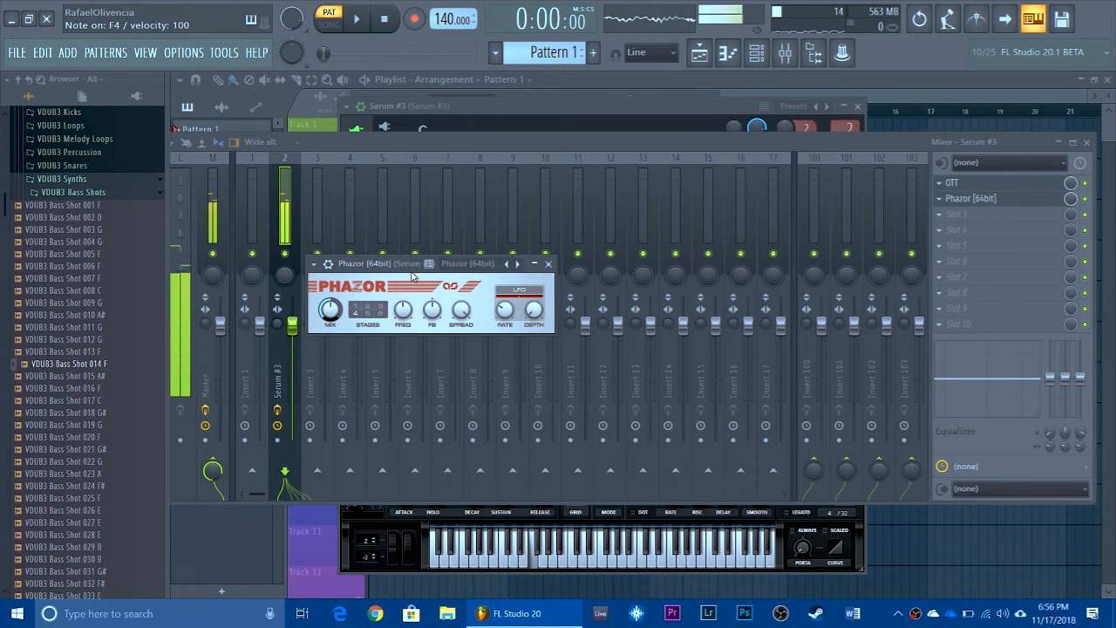
Load a second OTT in the Serum #3 mixer track's third effect slot and audition the bass through it
click(954, 233)
mouse_move(958, 230)
click(733, 243)
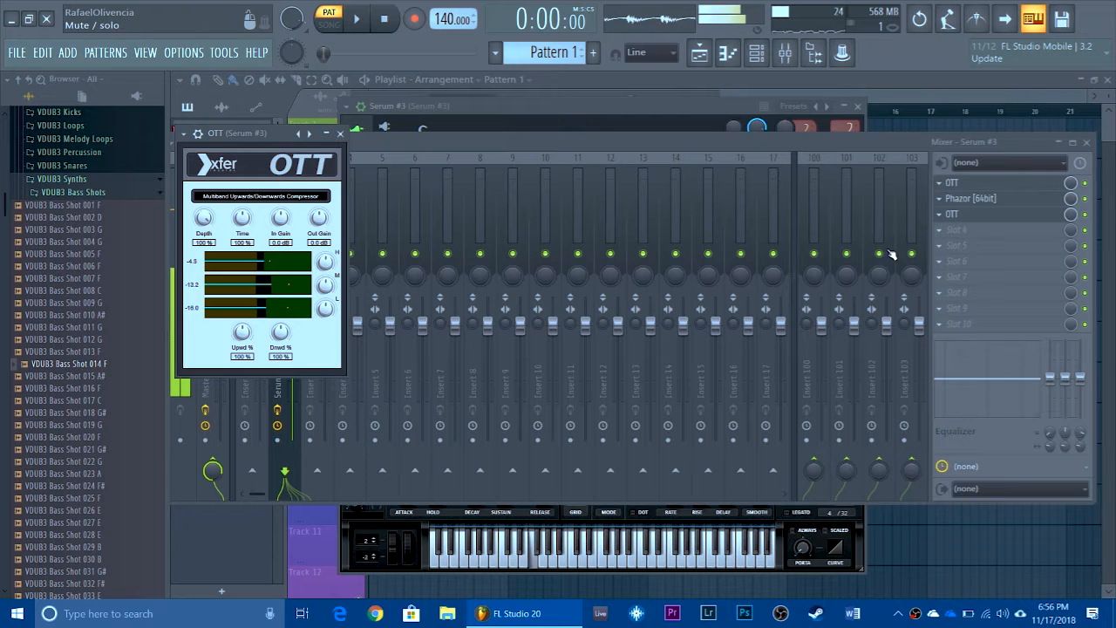
Modulate the reverb's mix with envelope 1 in Serum #3's effects rack and audition the bass
click(954, 229)
mouse_move(957, 245)
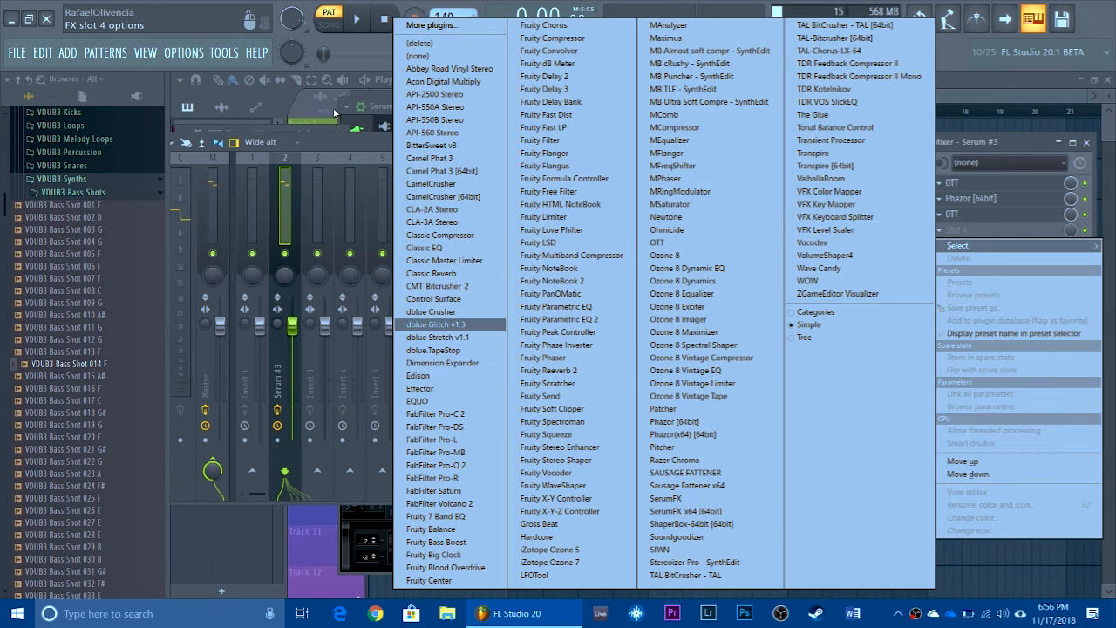
click(349, 111)
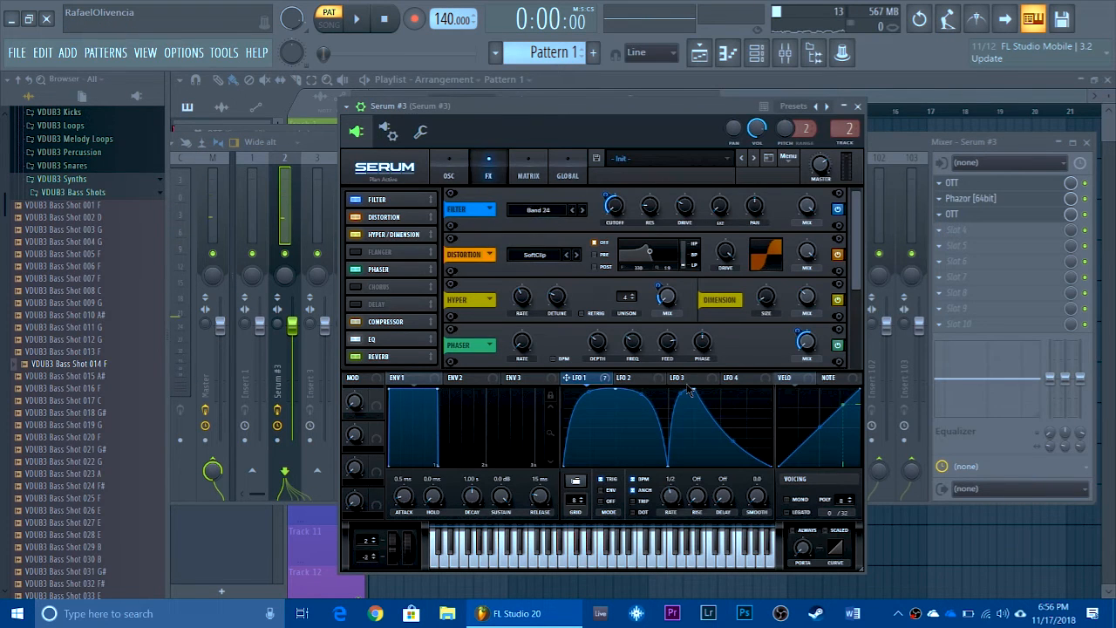
scroll(859, 275, down, 3)
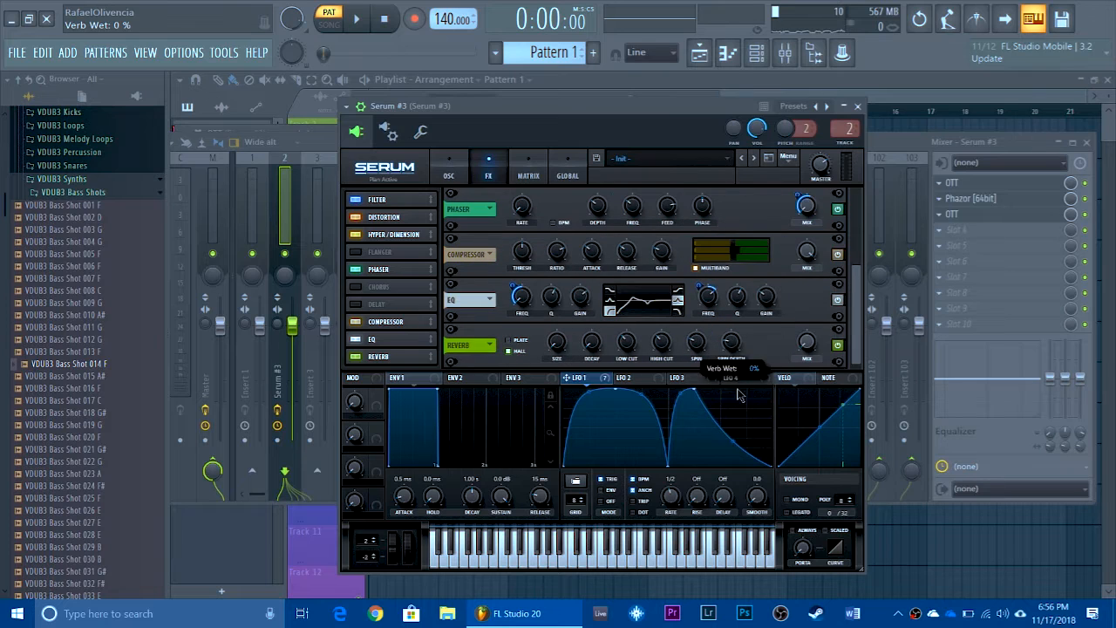
drag(801, 356, 799, 367)
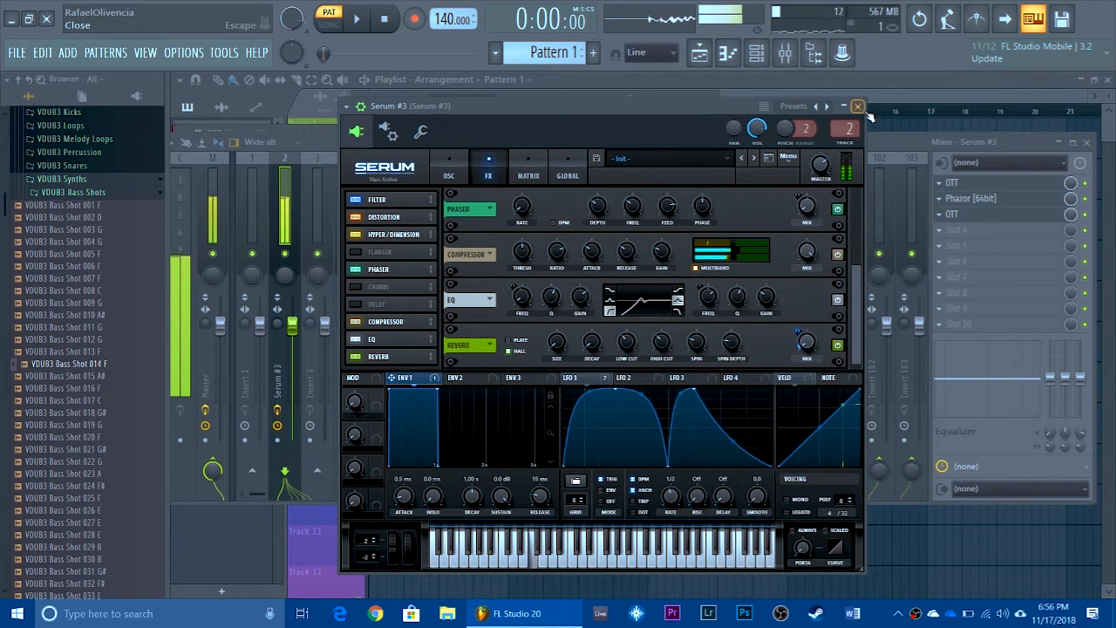
Load Fruity parametric EQ 2 in the Serum #3 mixer track's fourth effect slot
click(951, 183)
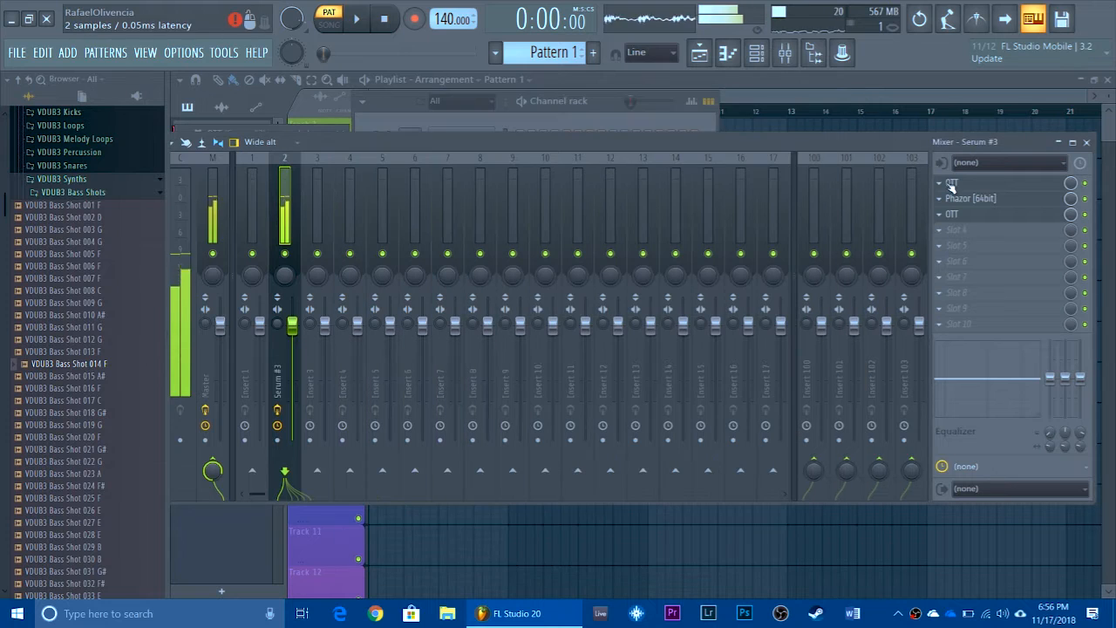
click(957, 230)
click(567, 319)
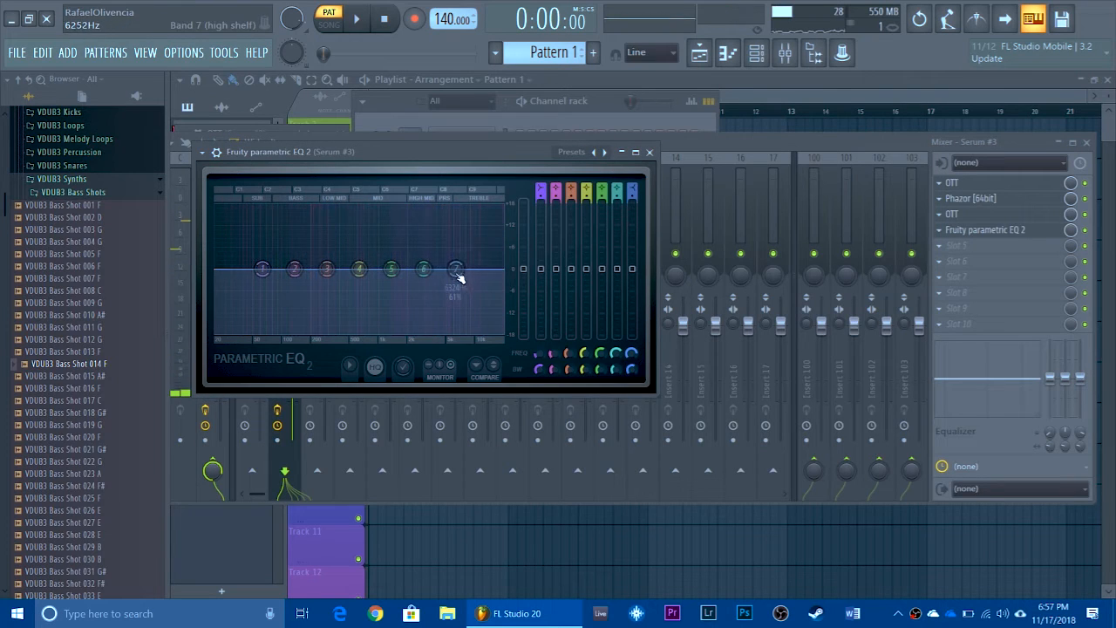
Reset EQ band 7 and try a narrow treble cut with band 6 starting from about 9870 Hz
right_click(477, 274)
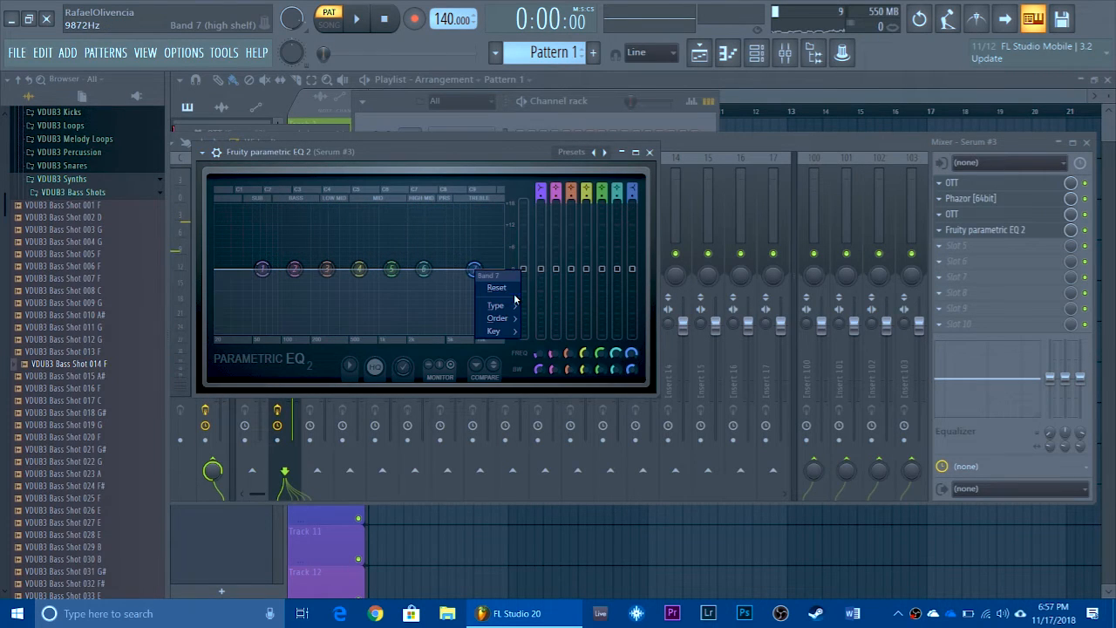
click(497, 282)
drag(426, 269, 474, 287)
drag(617, 369, 617, 388)
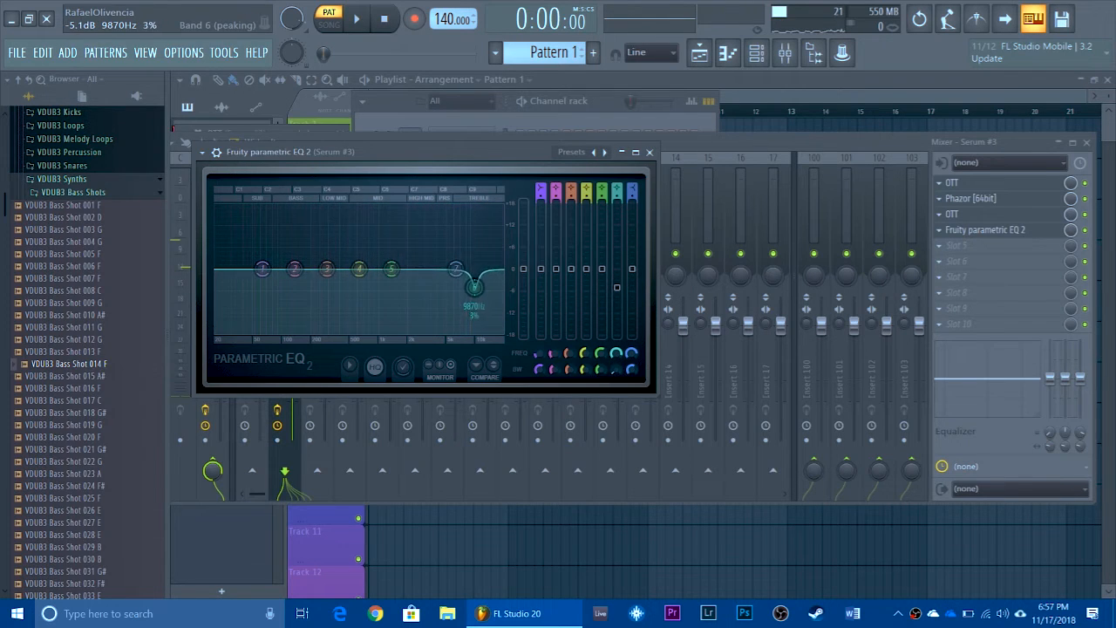
mouse_move(474, 287)
mouse_down()
mouse_move(478, 244)
mouse_move(479, 296)
mouse_up()
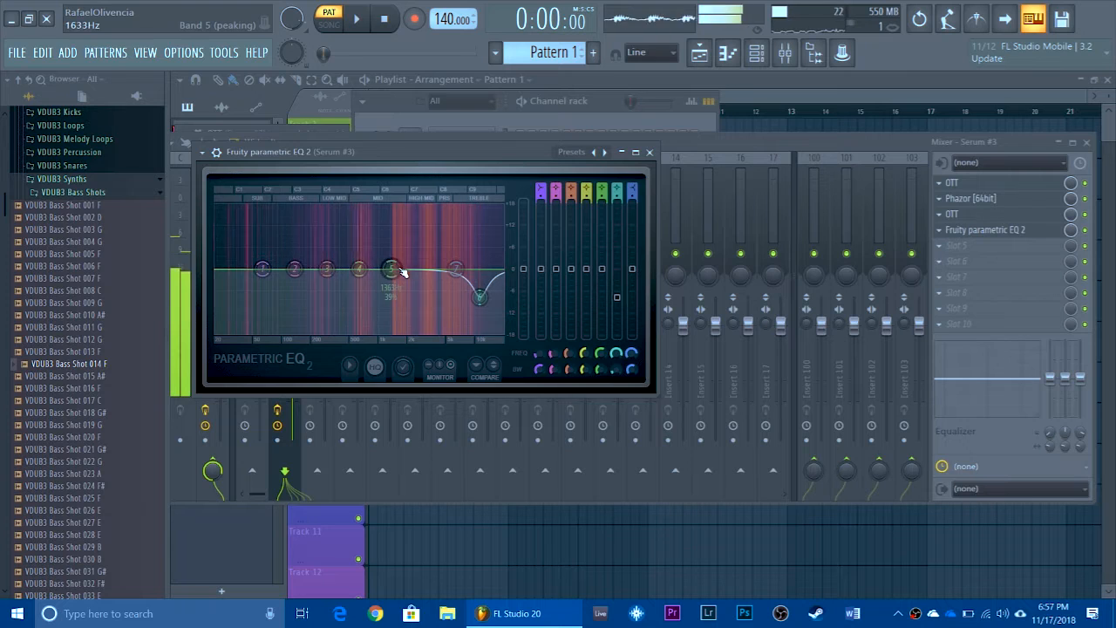
Cut the high mids with EQ band 5 and slightly dip band 3 around 250 Hz while auditioning the bass
drag(394, 267, 444, 286)
scroll(438, 286, down, 2)
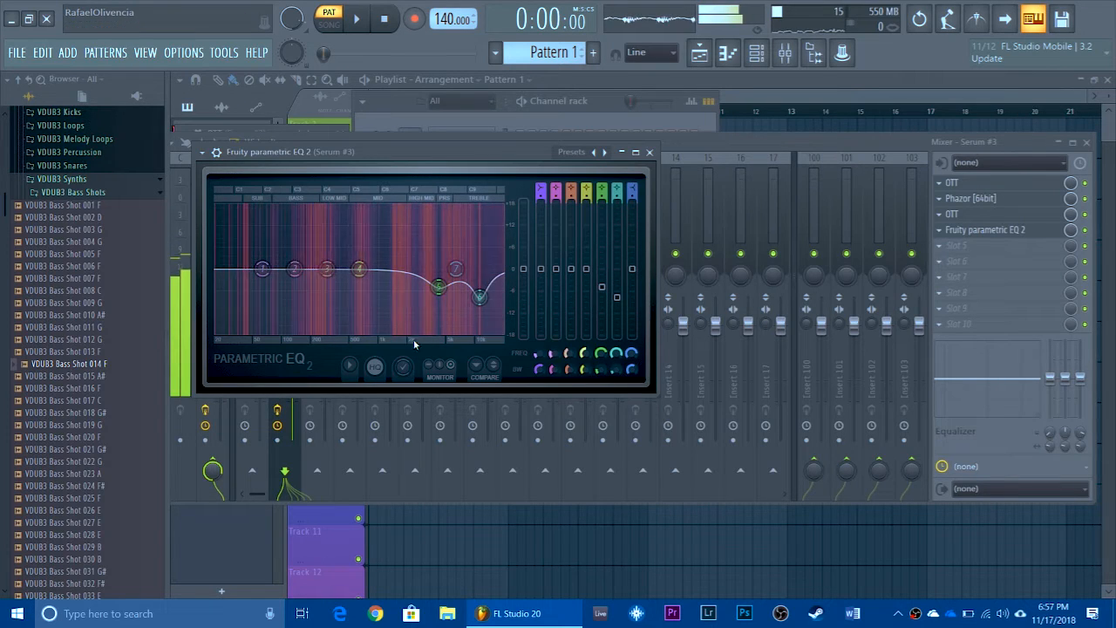
drag(327, 268, 322, 280)
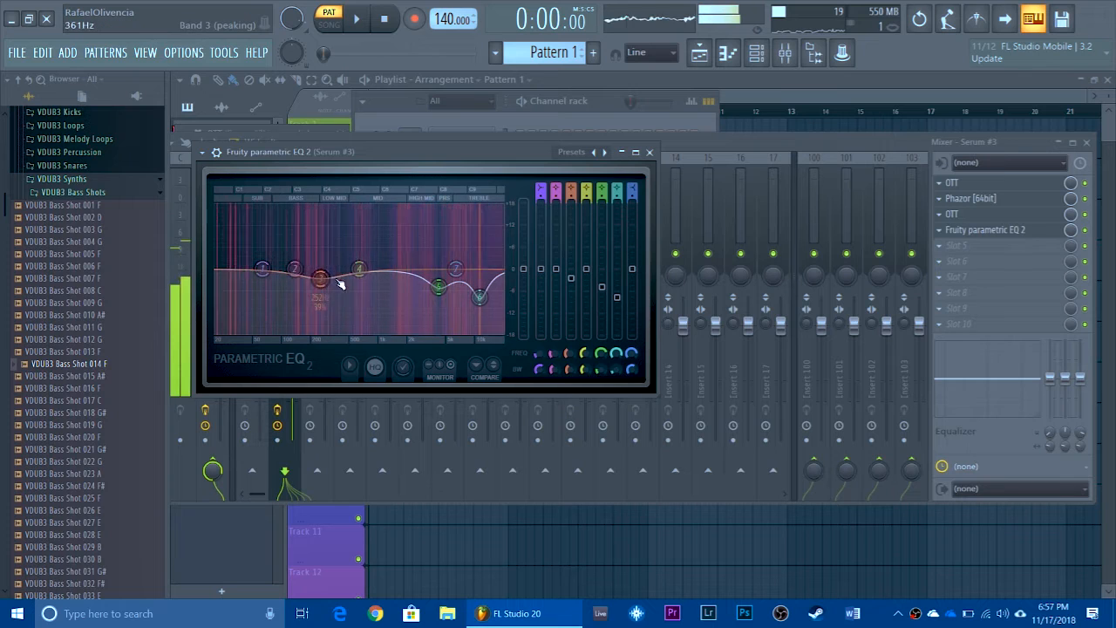
Try an 18 dB cut with EQ band 6 at about 11750 Hz and reset the band
drag(480, 296, 482, 331)
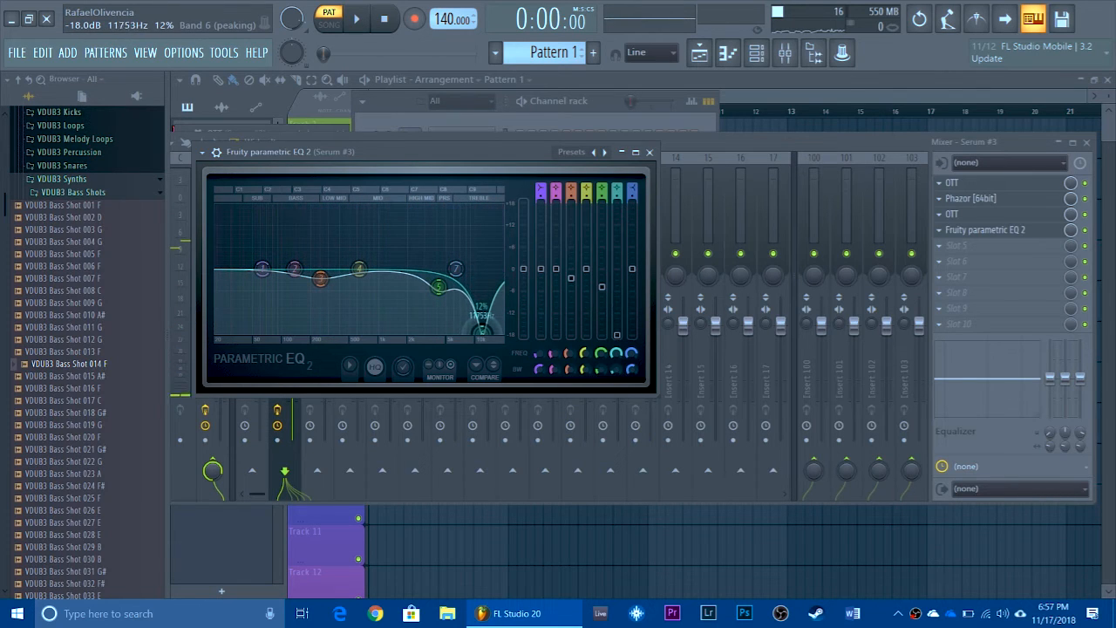
right_click(483, 331)
click(520, 356)
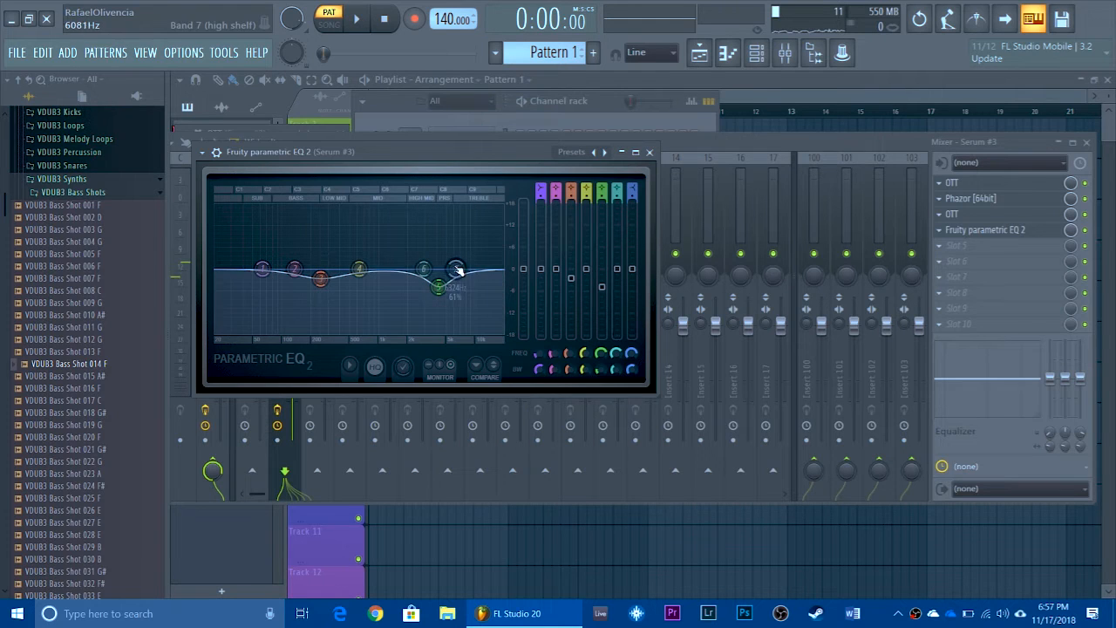
Turn EQ band 7 into a steep low-pass filter and lower its cutoff while auditioning F4 and D#4
scroll(635, 188, down, 4)
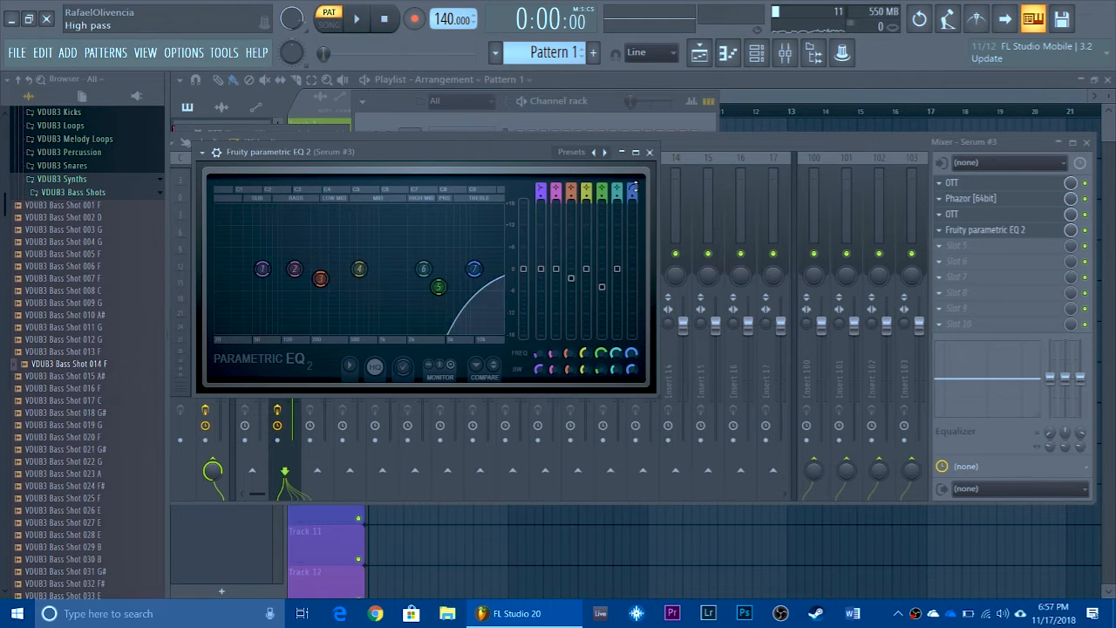
scroll(635, 188, down, 3)
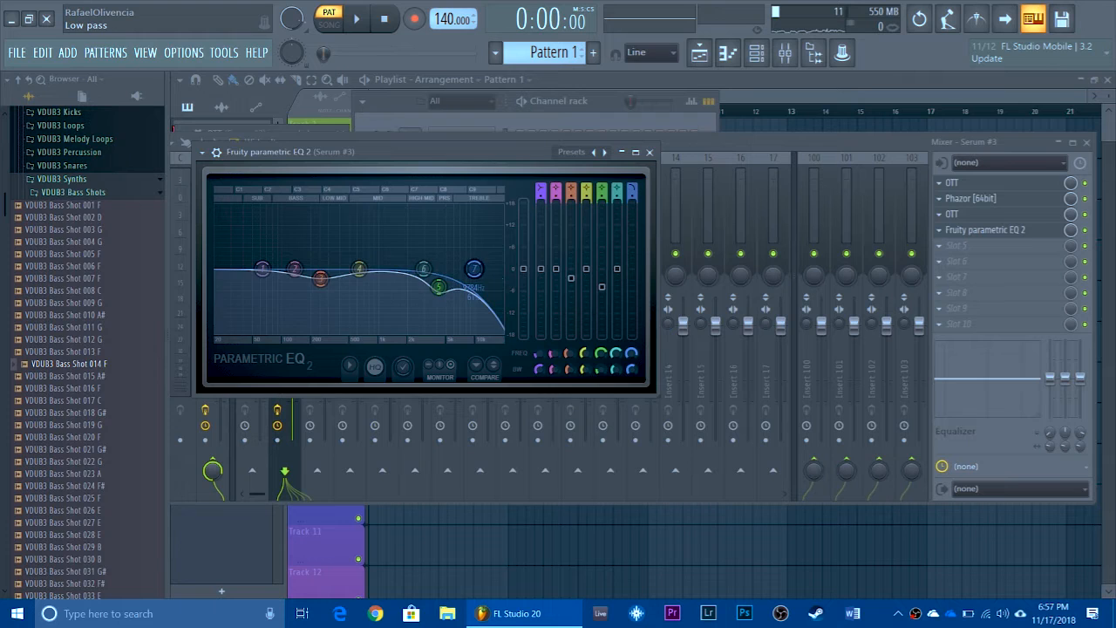
drag(632, 360, 632, 349)
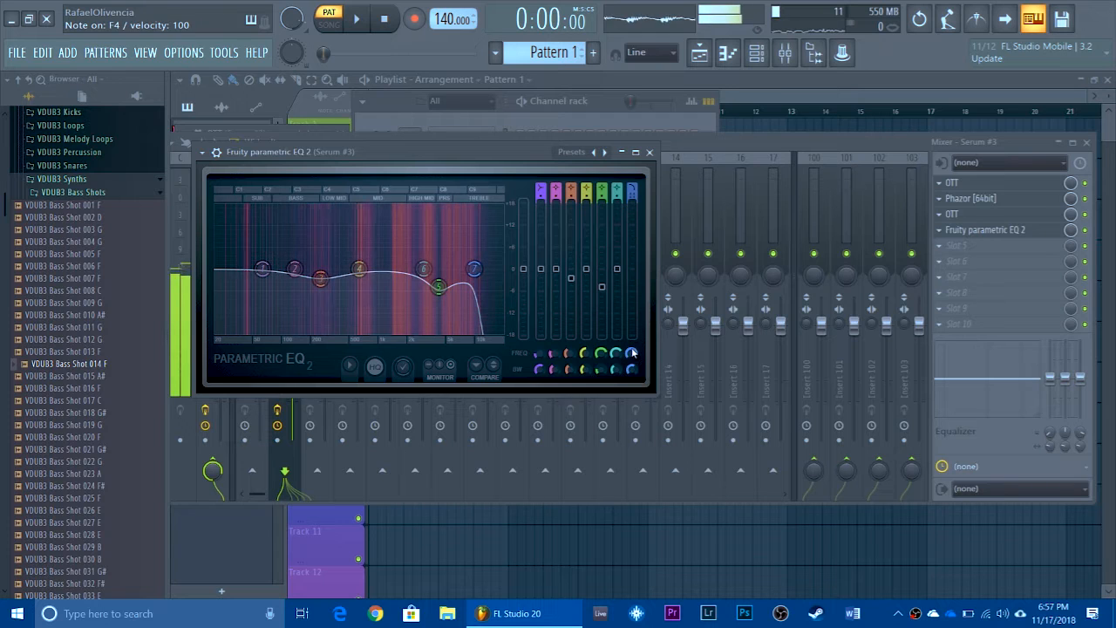
drag(633, 356, 633, 362)
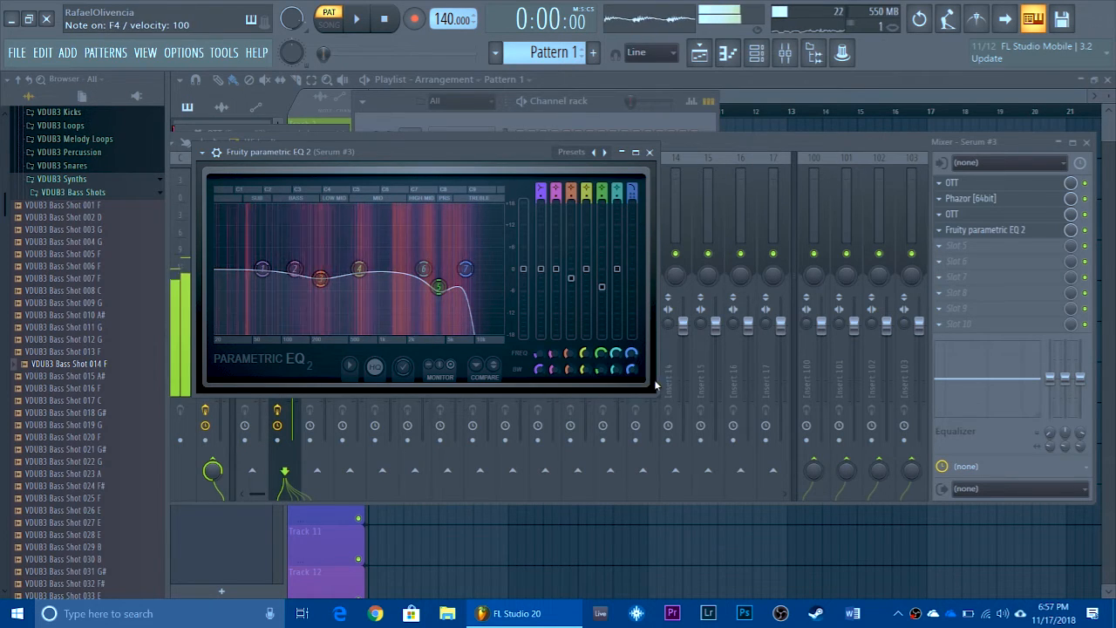
drag(634, 355, 633, 361)
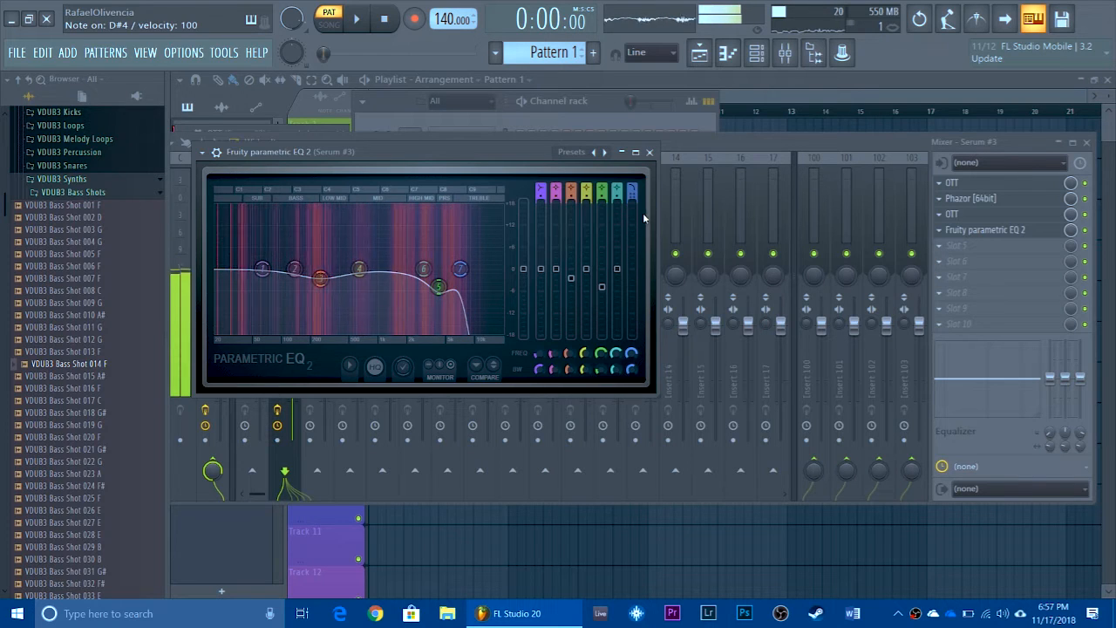
click(649, 152)
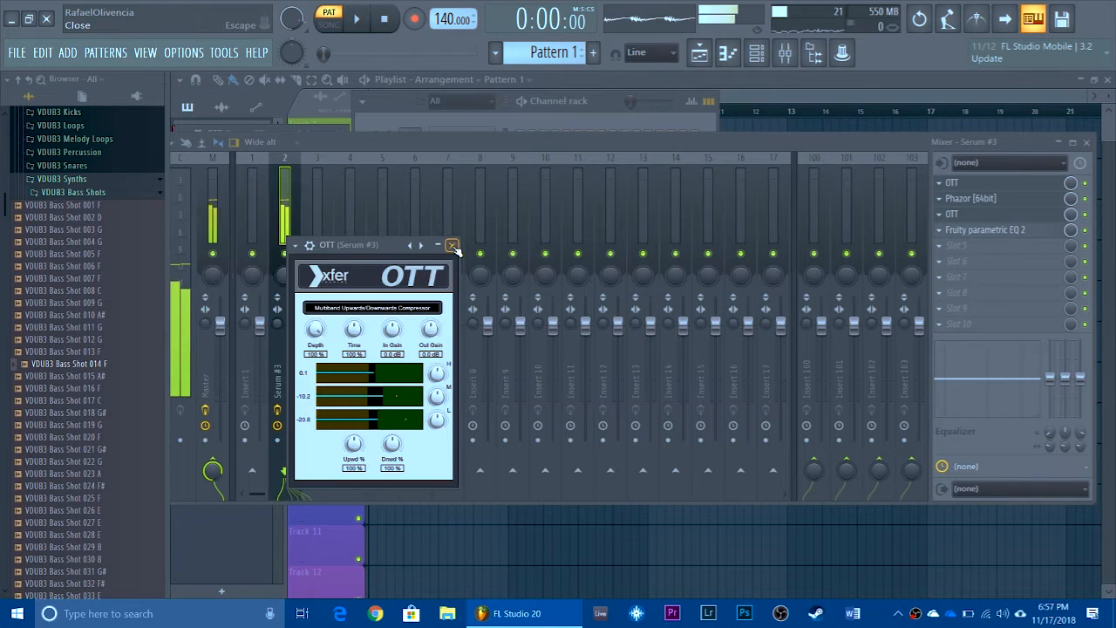
Load dblue Crusher in the Serum #3 mixer track's fifth effect slot and set its reduction to 2 samples
click(971, 198)
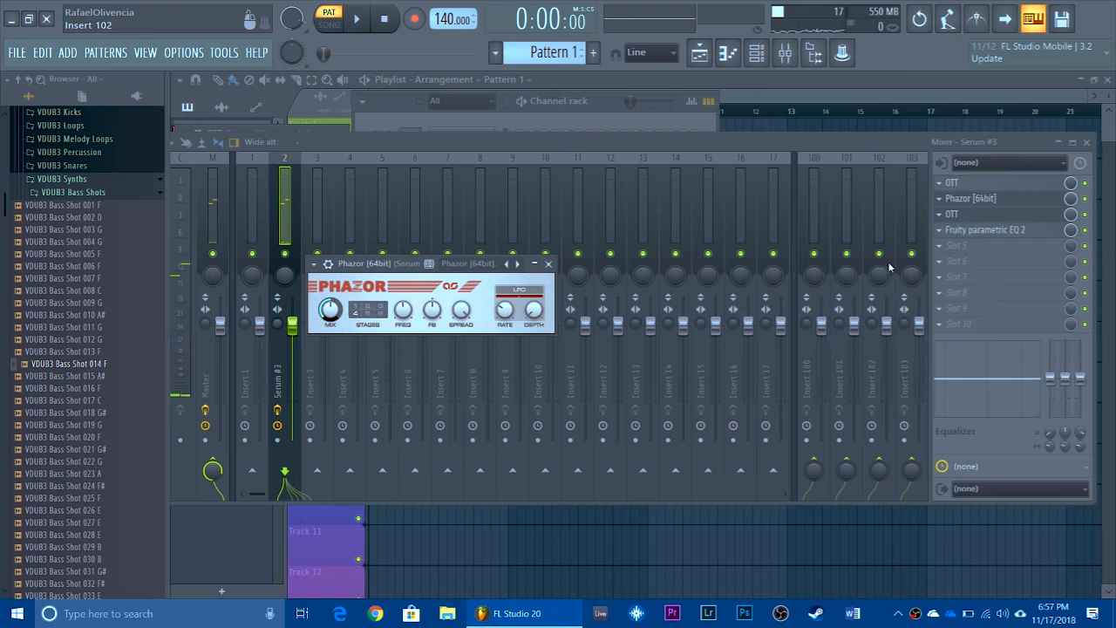
click(534, 263)
click(548, 264)
click(940, 247)
mouse_move(949, 262)
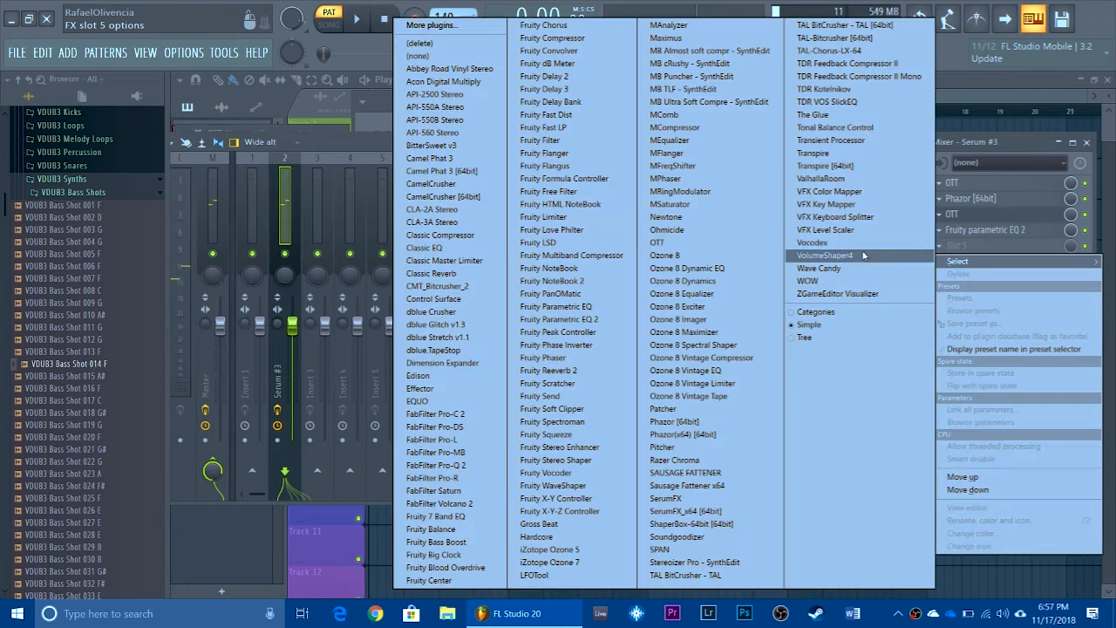
click(432, 312)
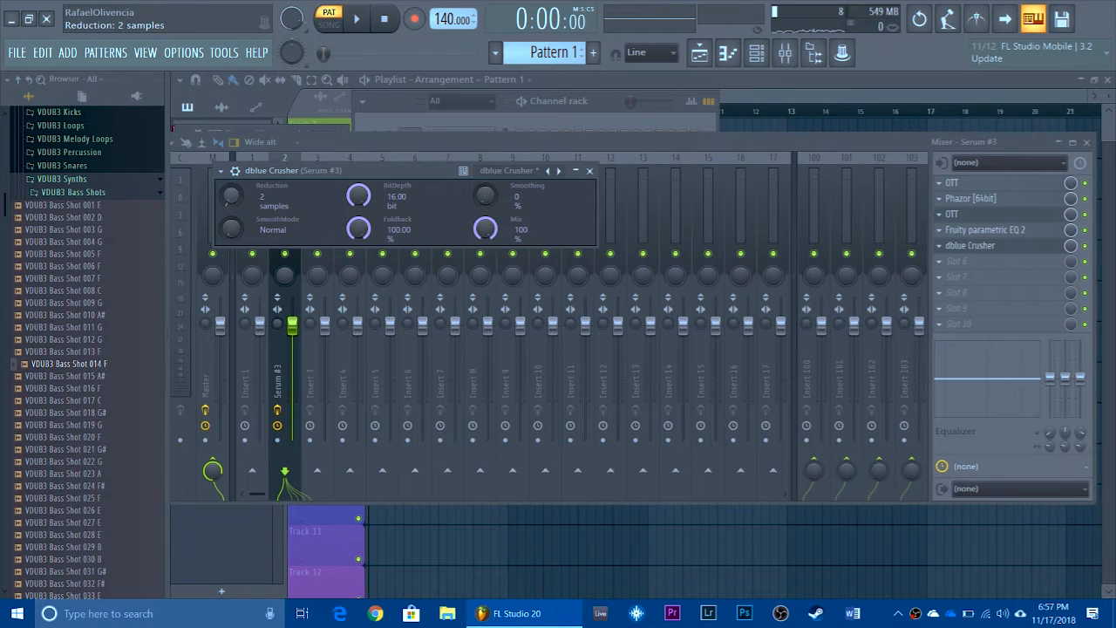
click(590, 170)
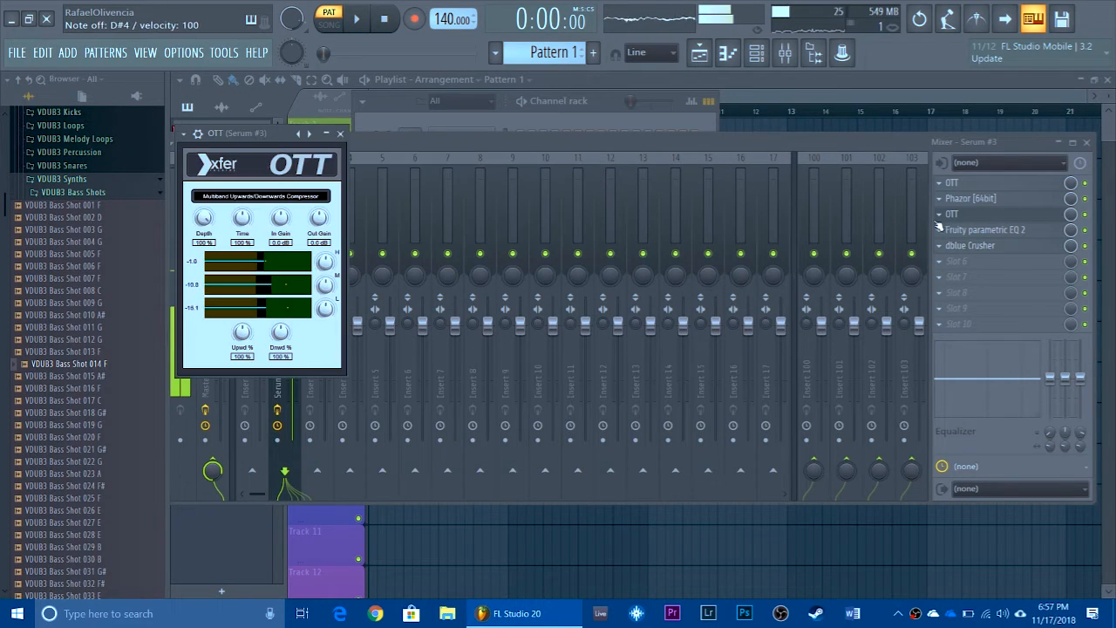
Load a third OTT in the Serum #3 mixer track's sixth effect slot and audition F4 through it
click(941, 261)
click(703, 240)
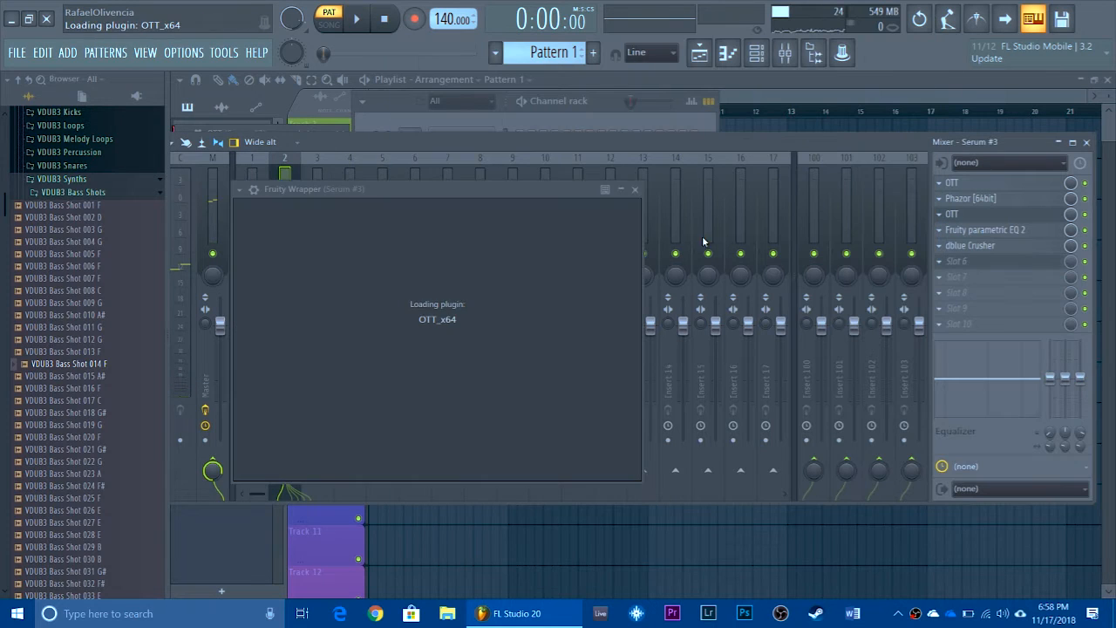
click(397, 191)
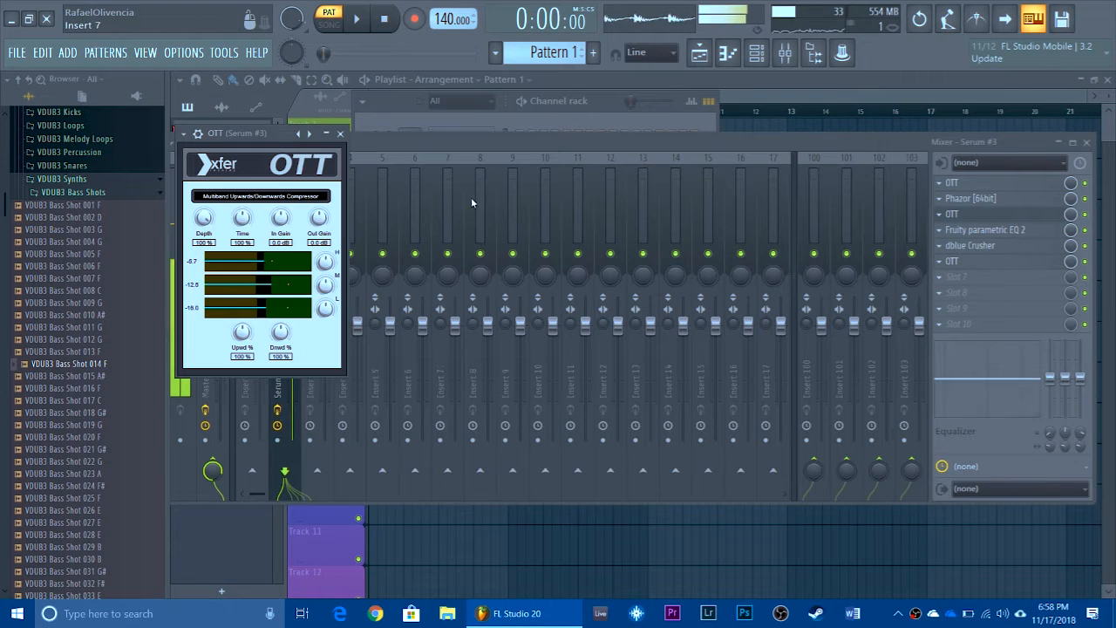
click(340, 133)
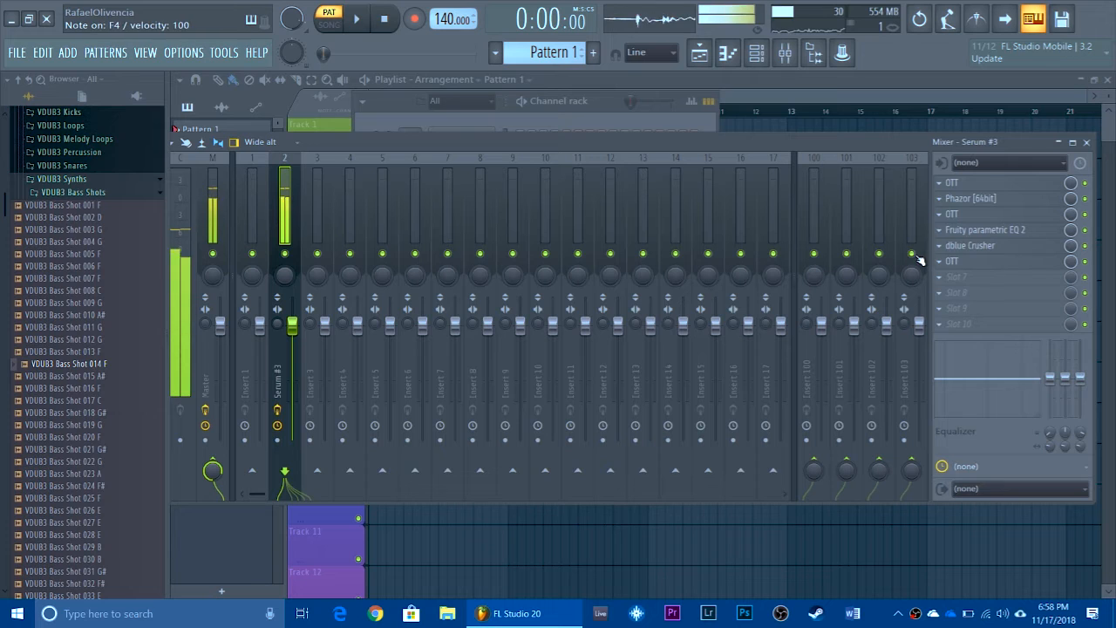
Load Soundgoodizer in the Serum #3 mixer track's seventh effect slot and audition F4 with preset A
click(952, 276)
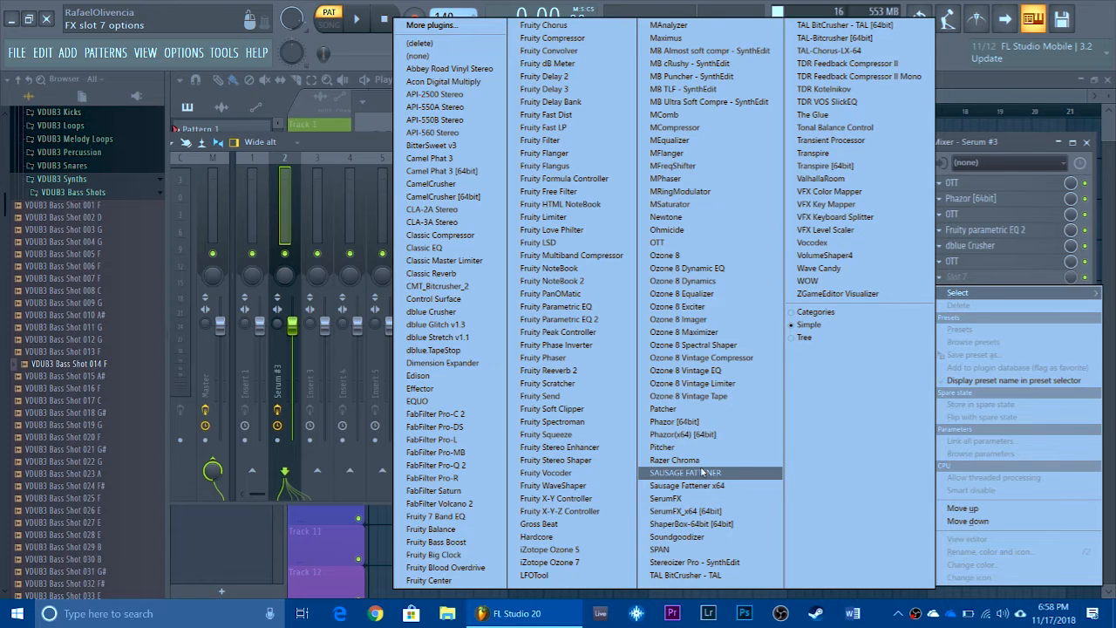
click(709, 538)
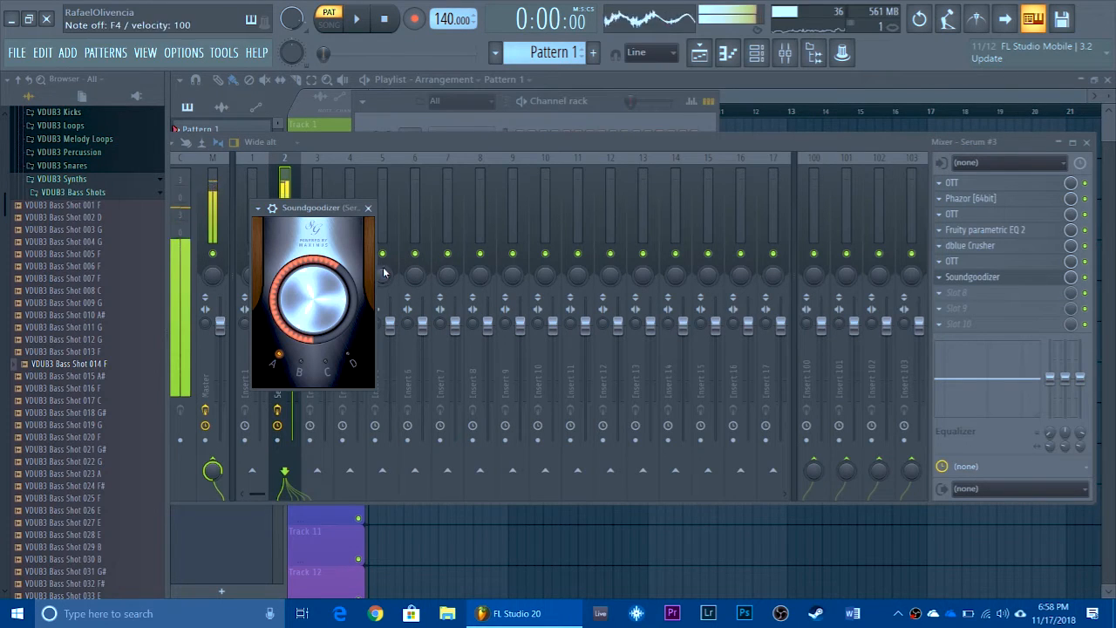
click(368, 208)
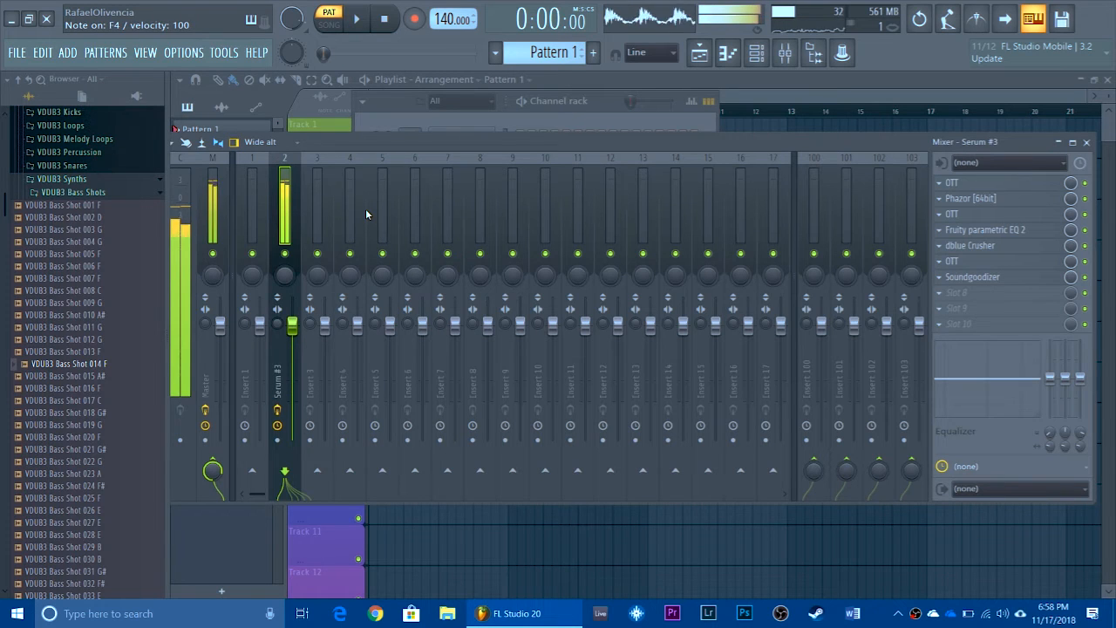
Compare Serum #3 on mixer track 1 with the processed track 2 and route Serum #2 to track 2 as well
click(581, 107)
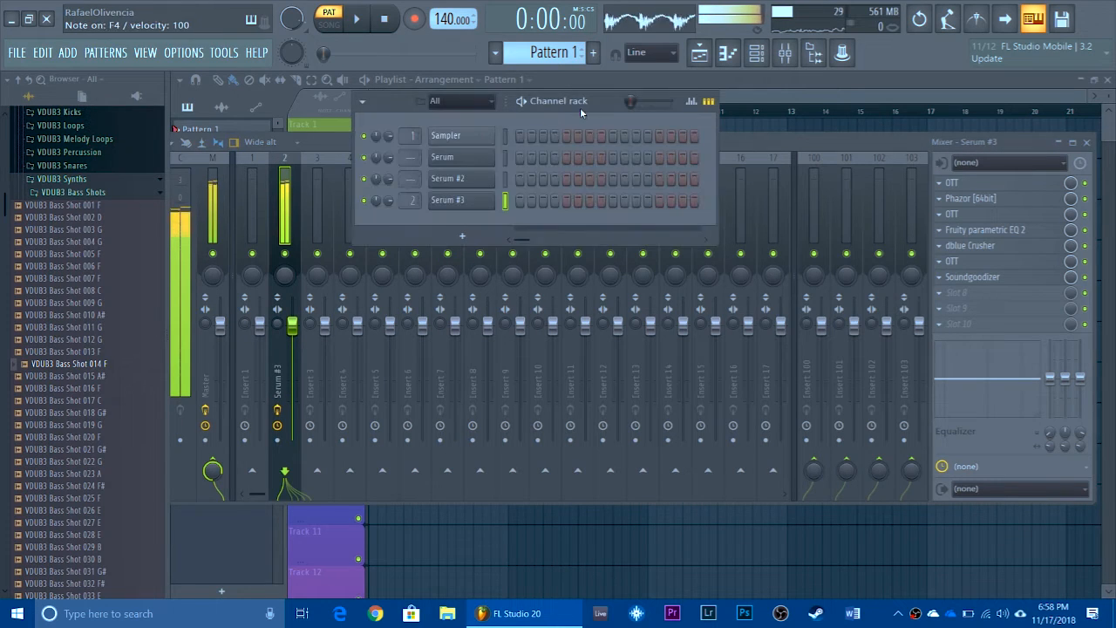
scroll(414, 197, down, 1)
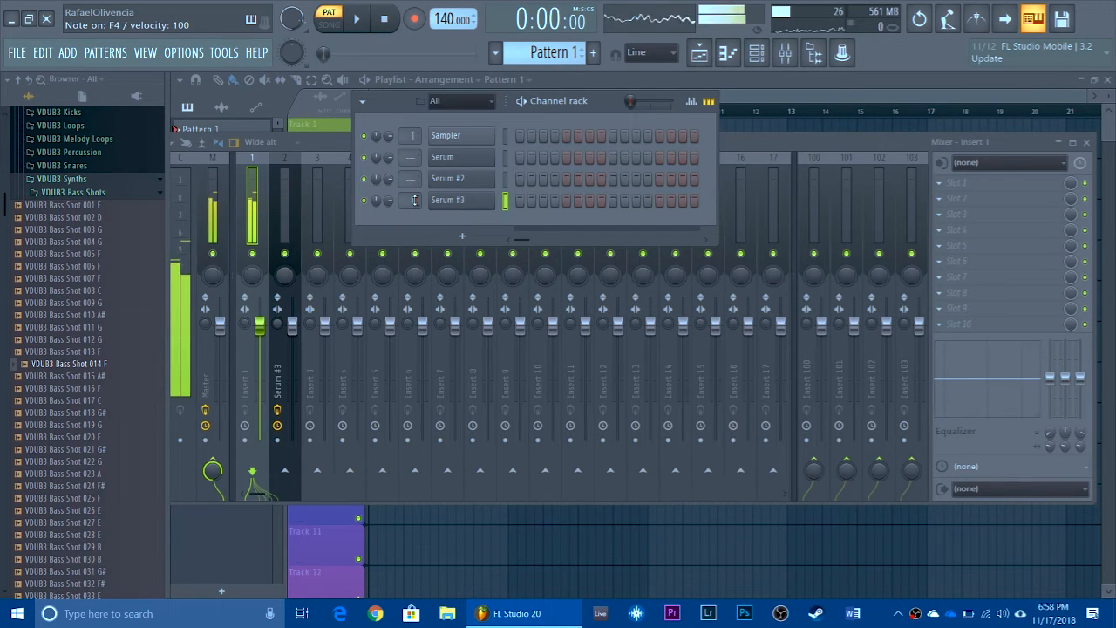
click(414, 200)
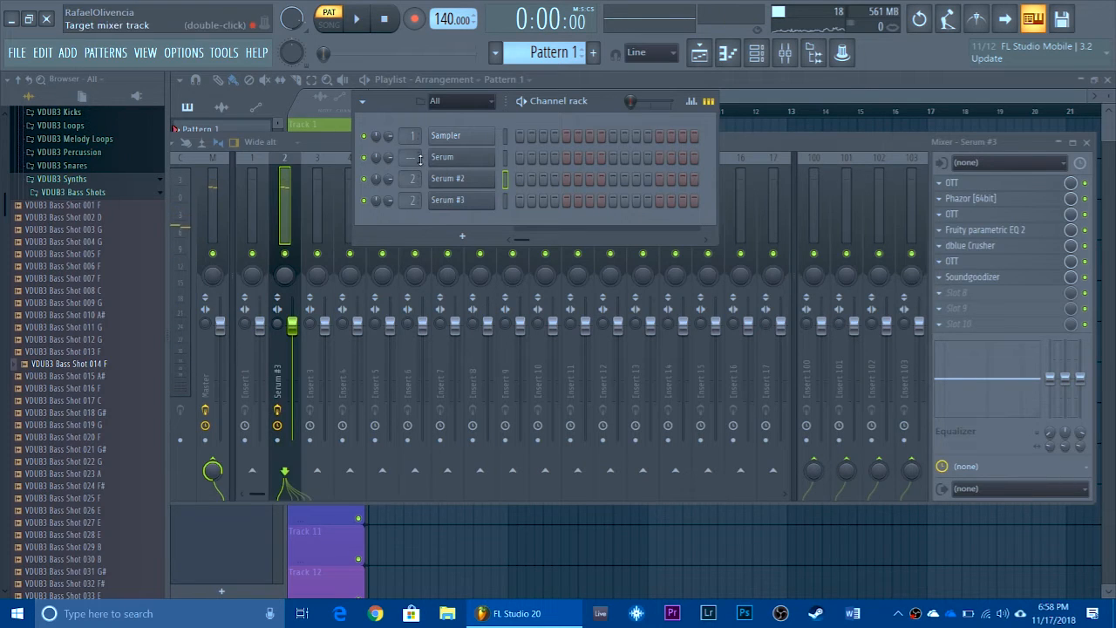
Route the first Serum channel to mixer track 2 and audition F4 on Serum, Serum #2 and Serum #3
click(506, 157)
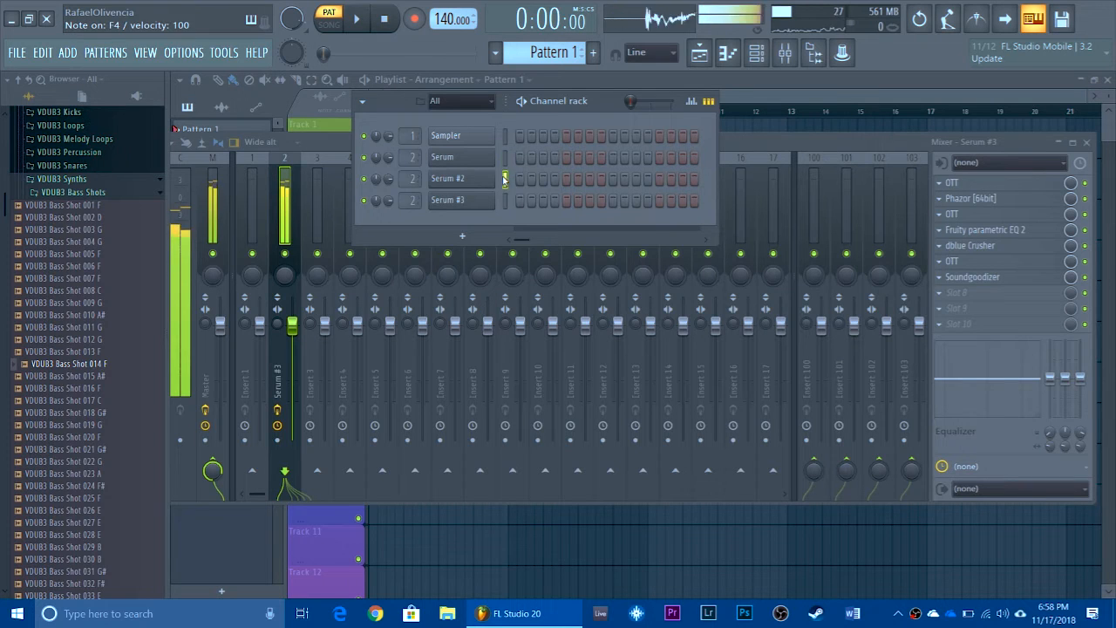
click(505, 178)
click(505, 200)
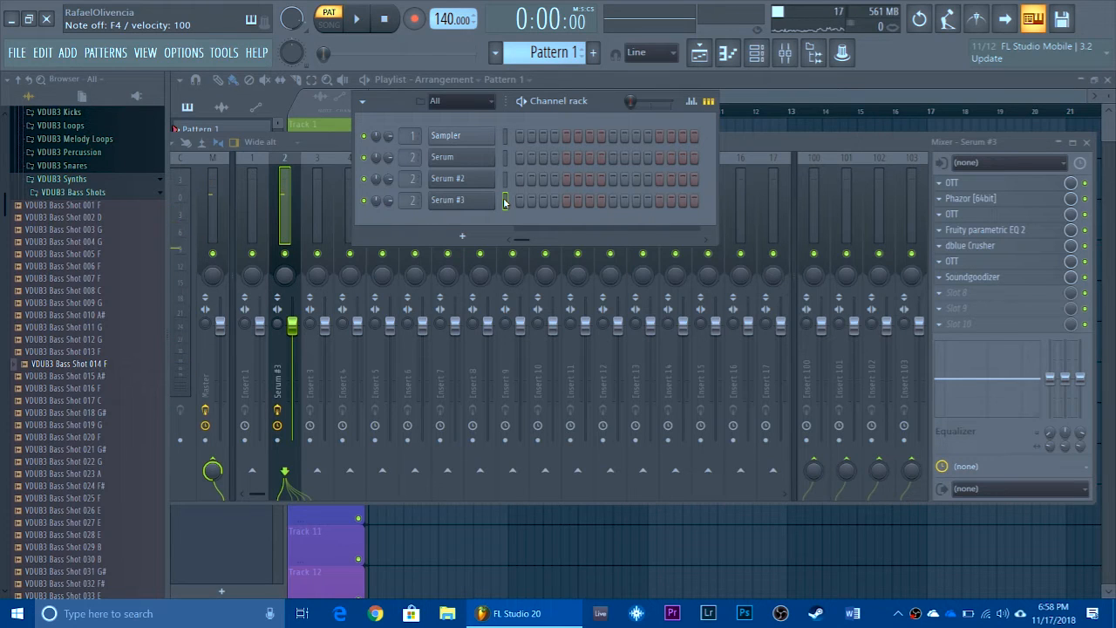
Route the first Serum channel to mixer track 3 and audition E4 through it
click(473, 159)
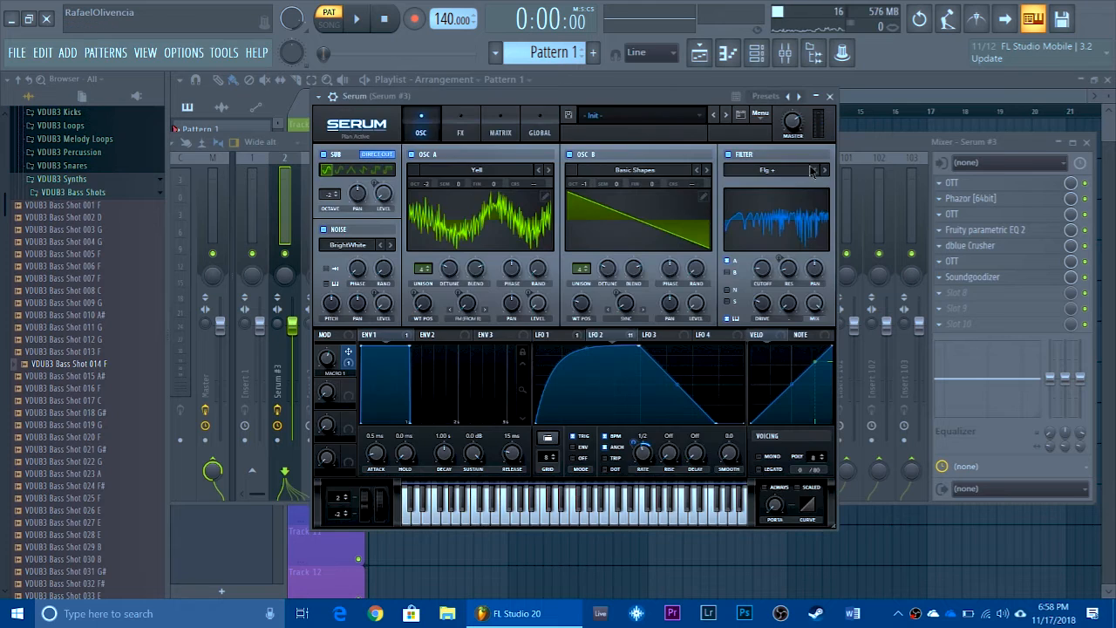
click(321, 96)
click(817, 135)
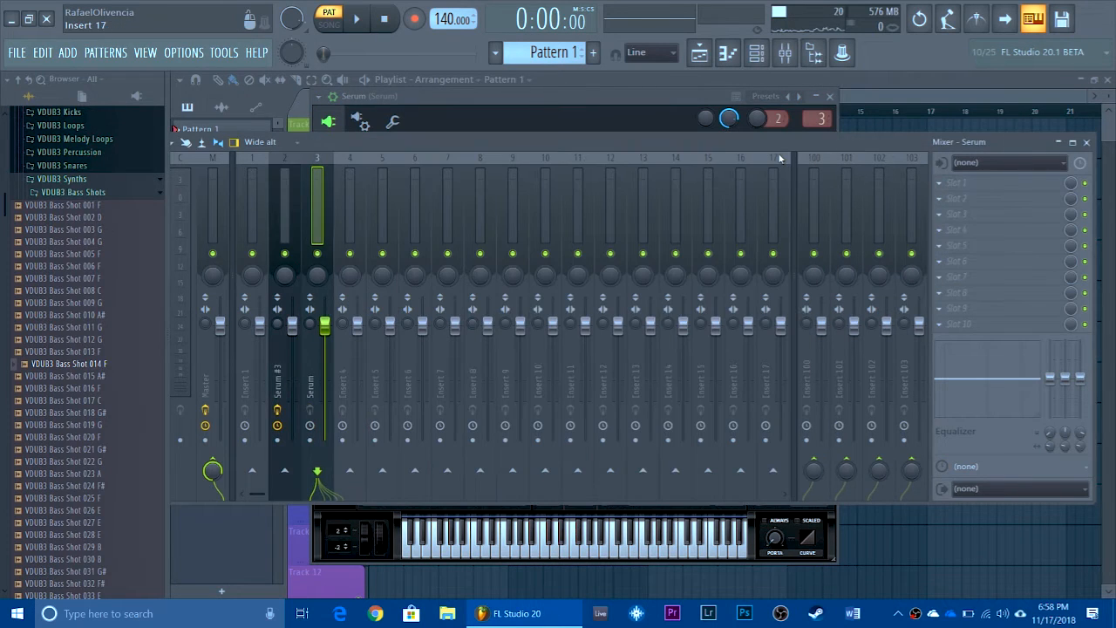
key(c)
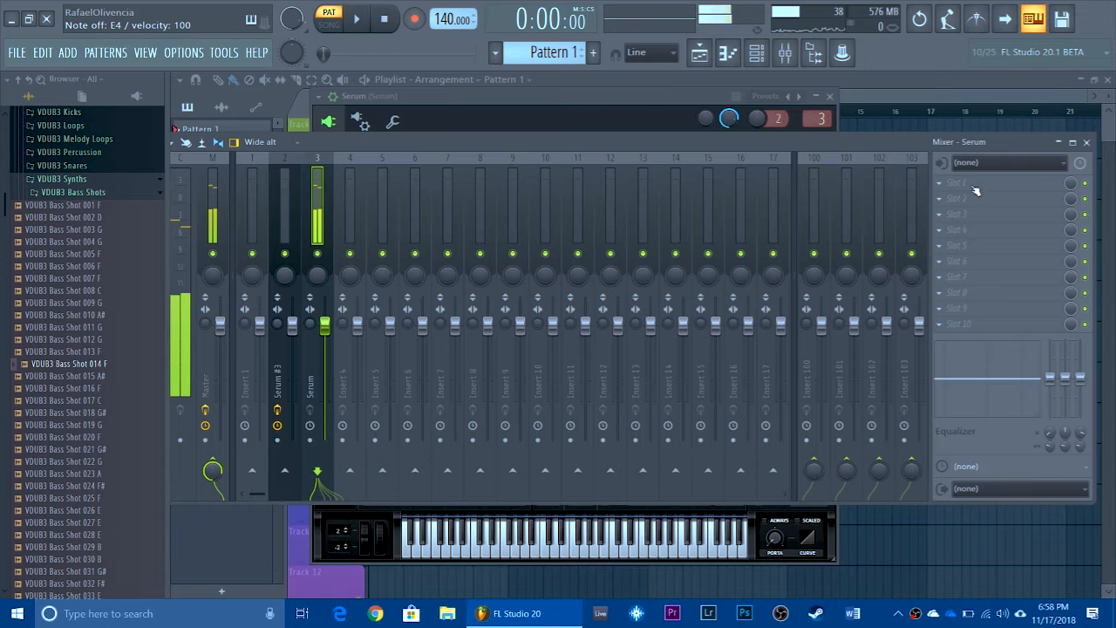
Load OTT in the Serum mixer track's first effect slot and set its Depth to 32 %
click(976, 191)
click(698, 247)
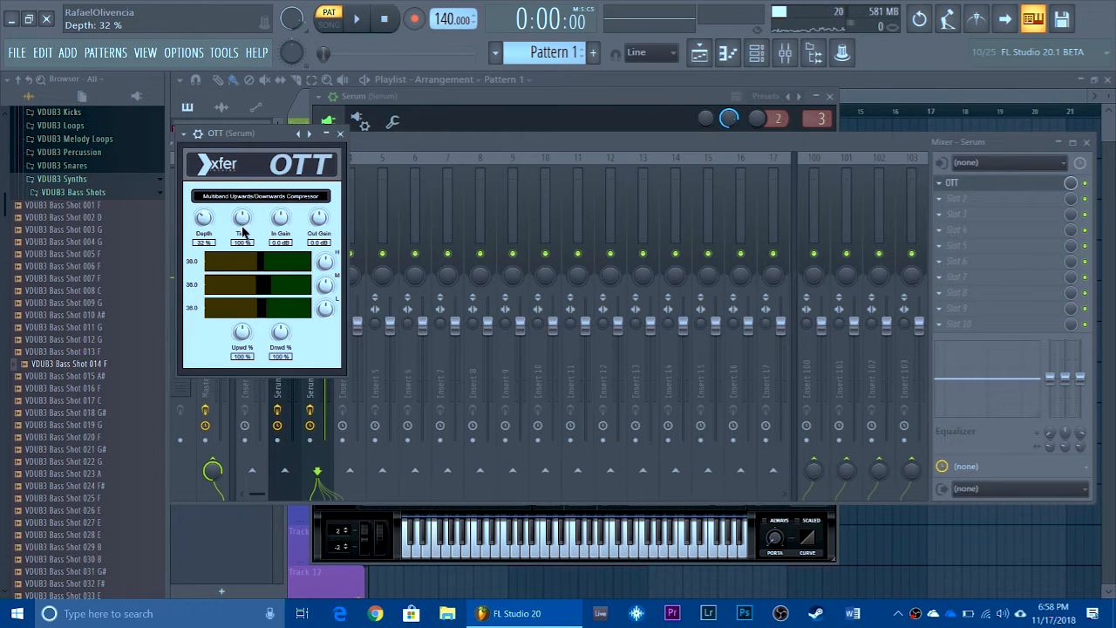
click(341, 134)
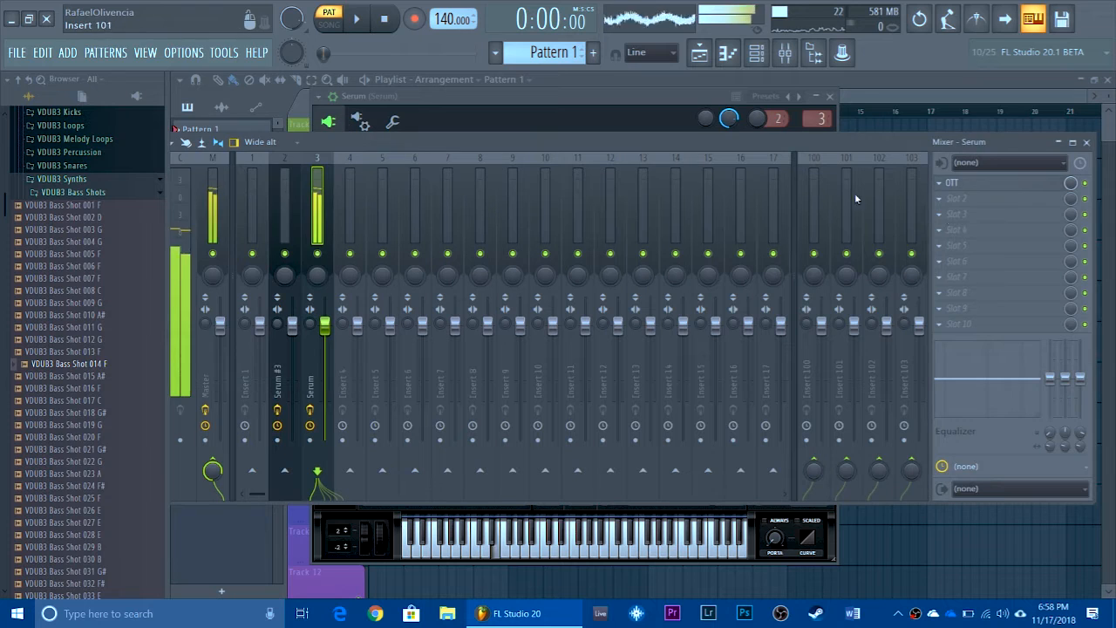
Load Phazor [64bit] in the Serum track's second effect slot and fine-tune its Freq while auditioning E4
click(959, 198)
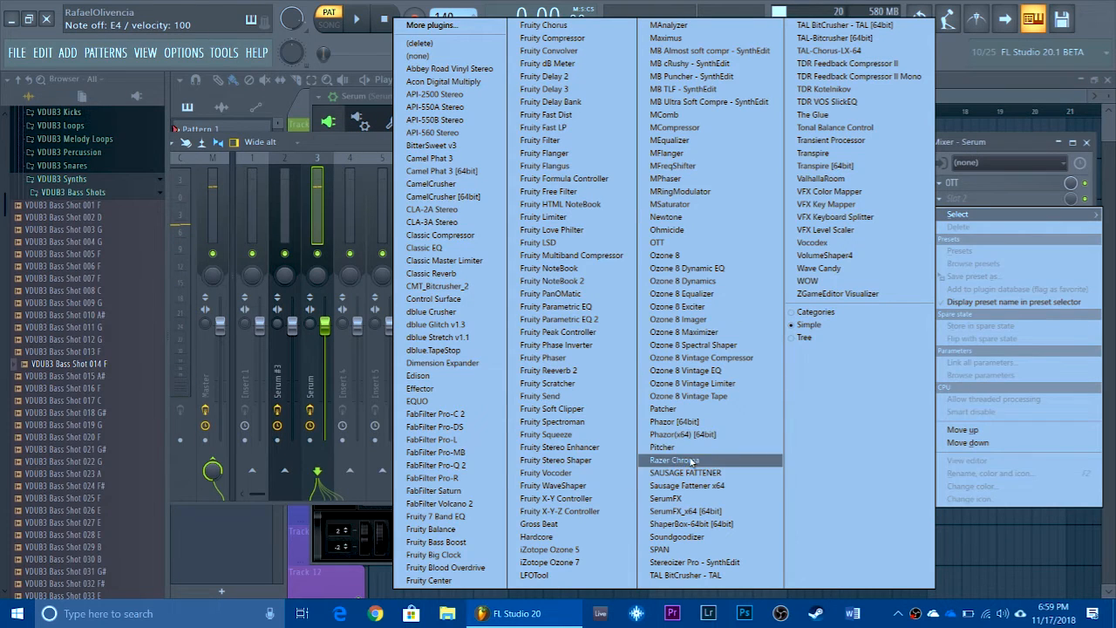
click(689, 422)
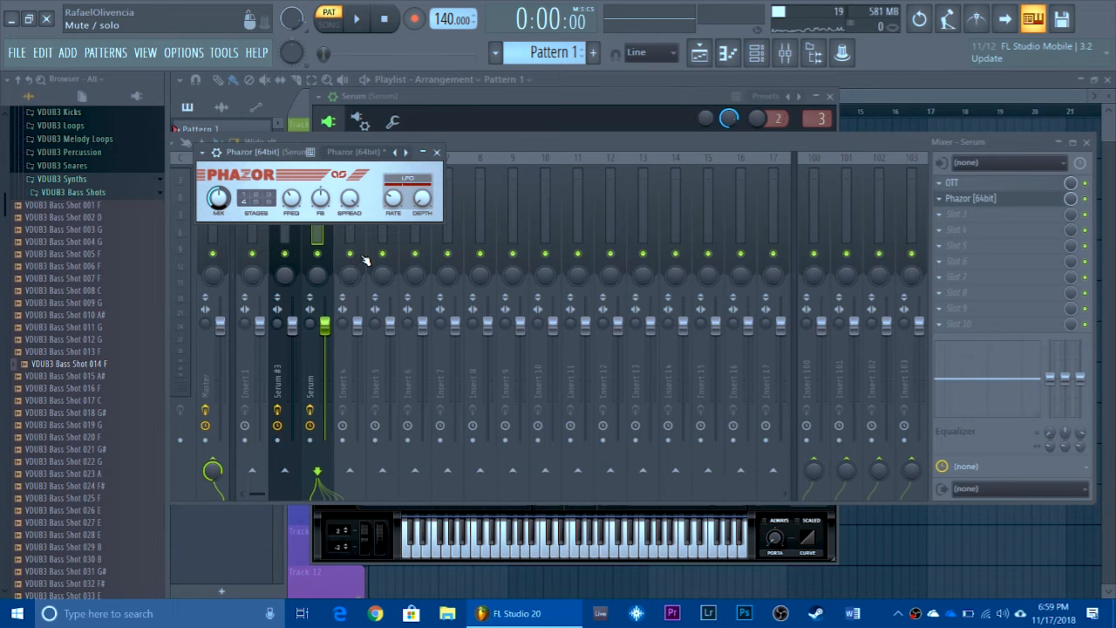
key(c)
key(c)
drag(295, 201, 295, 195)
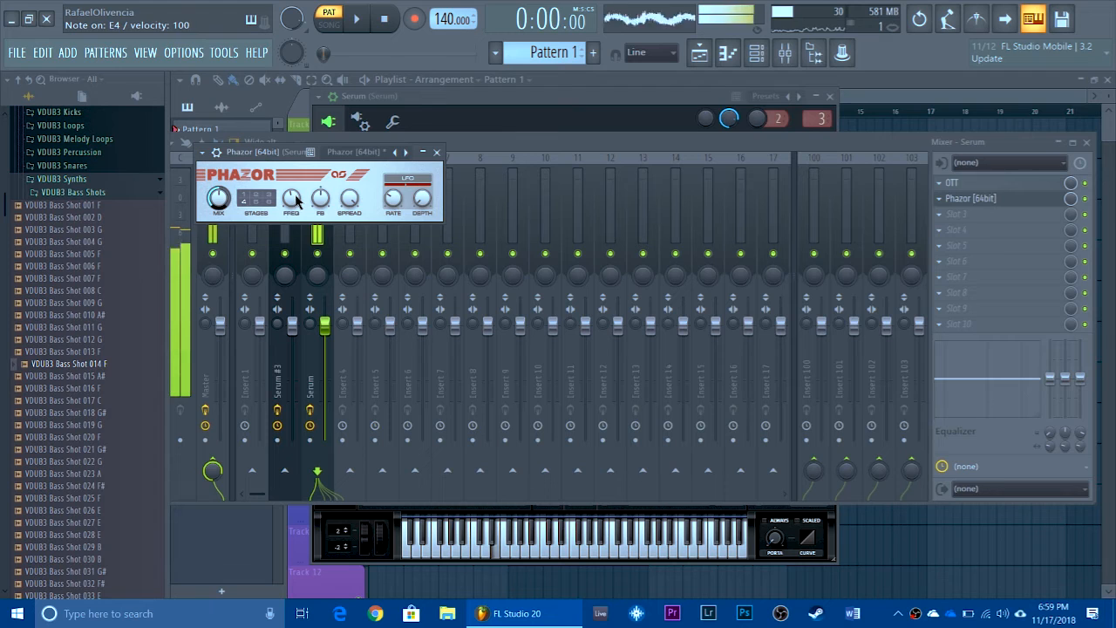
key(c)
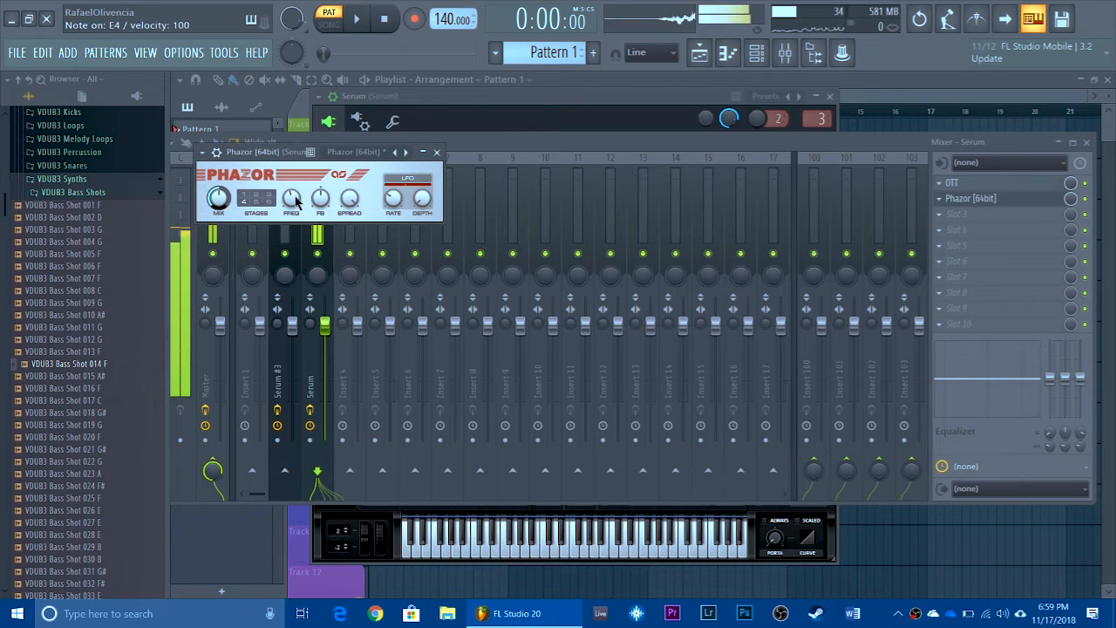
key(c)
key(c)
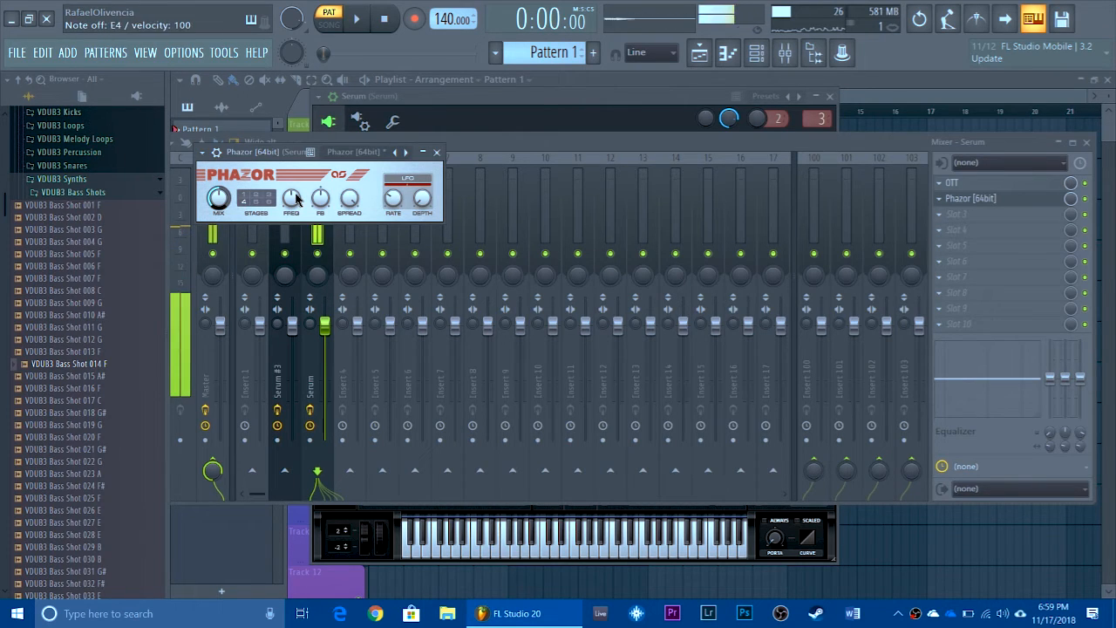
key(c)
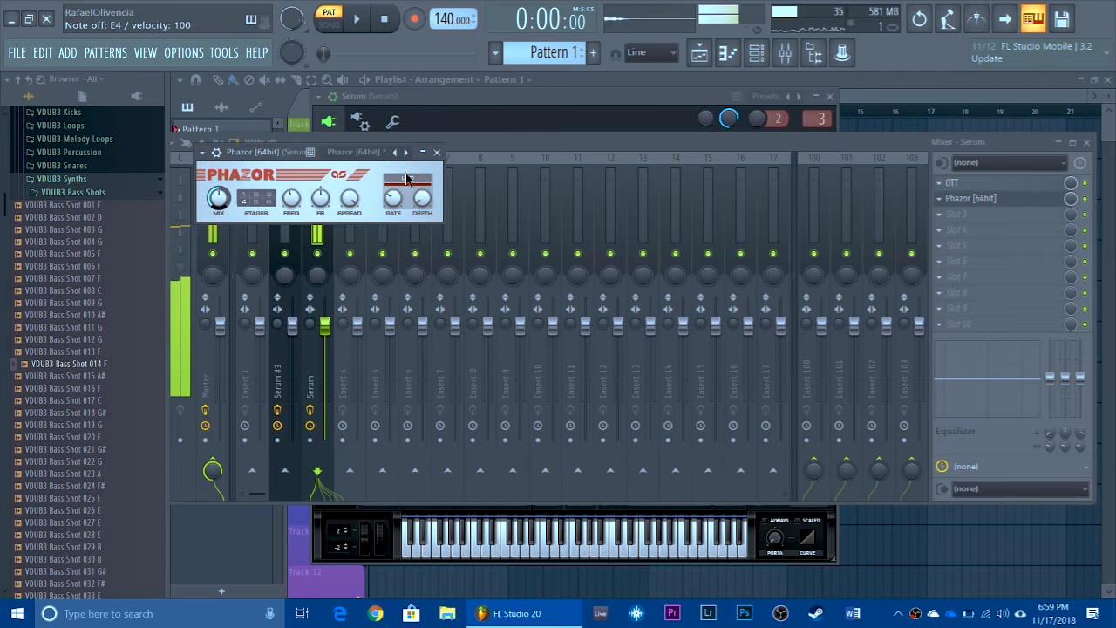
click(437, 152)
Load Fruity parametric EQ 2 in slot 3 and cut 6.7 dB at 7124 Hz, slightly near 1.6 kHz, and 4.4 dB at 152 Hz
click(959, 216)
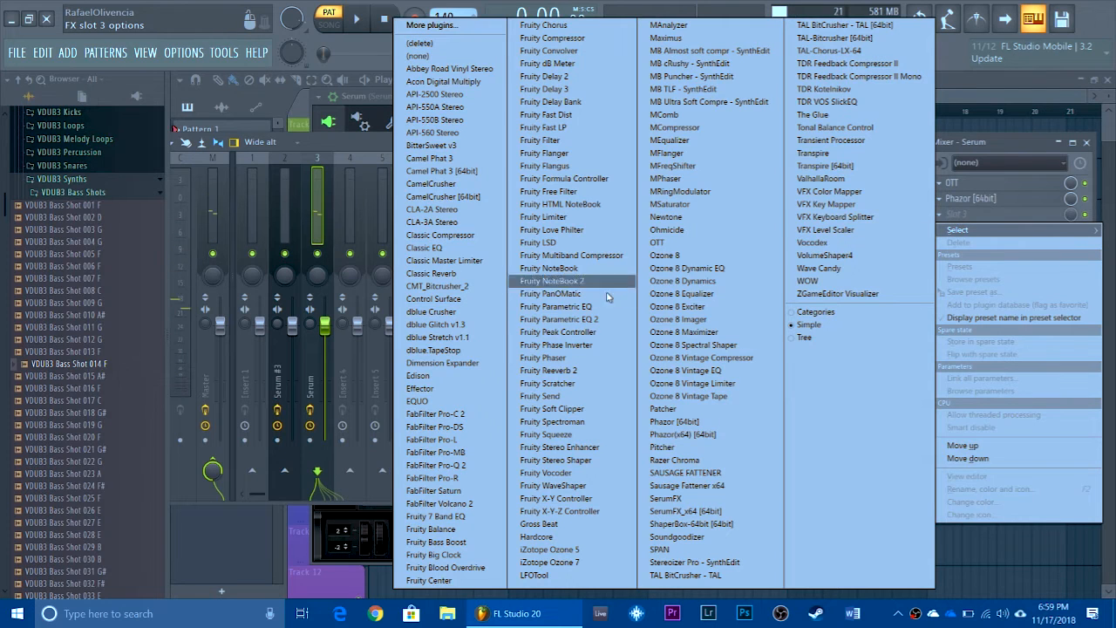
click(571, 319)
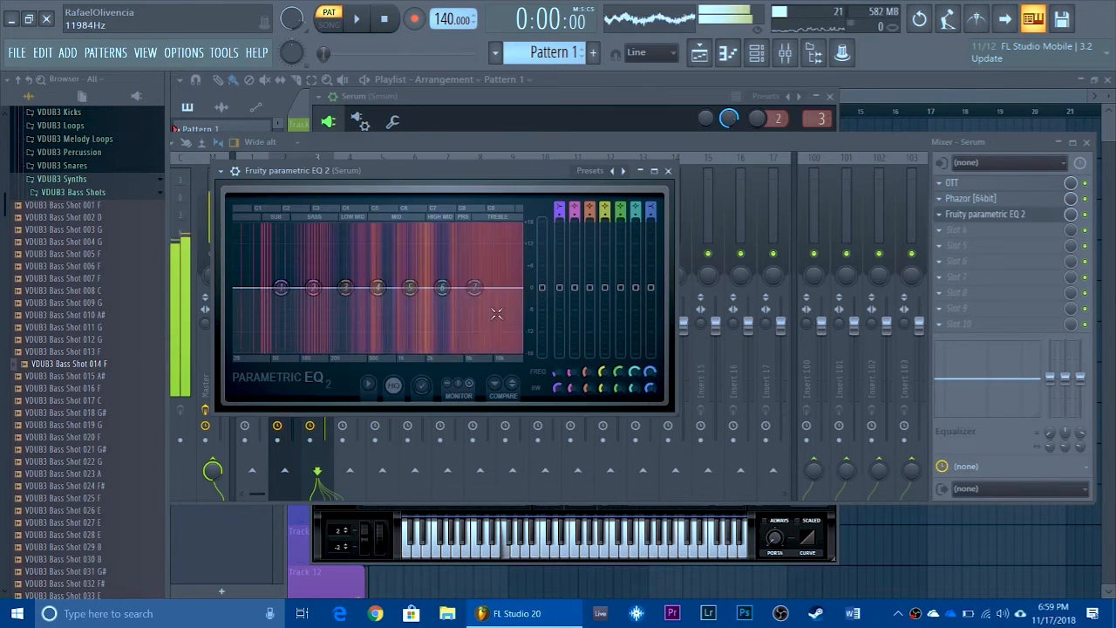
drag(443, 287, 479, 311)
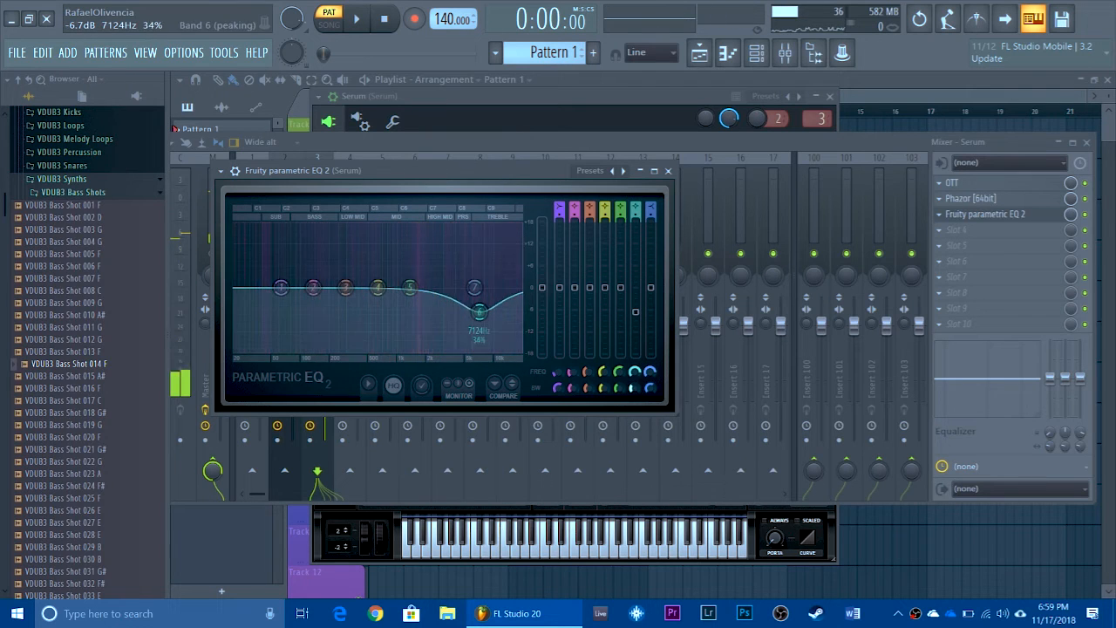
drag(410, 287, 419, 297)
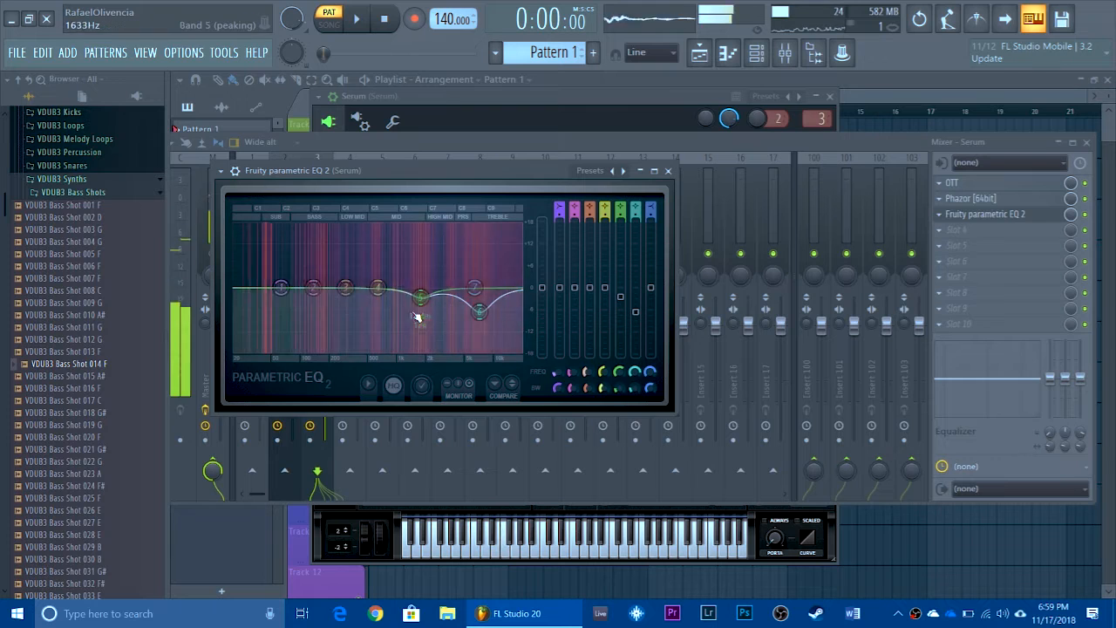
drag(313, 287, 318, 303)
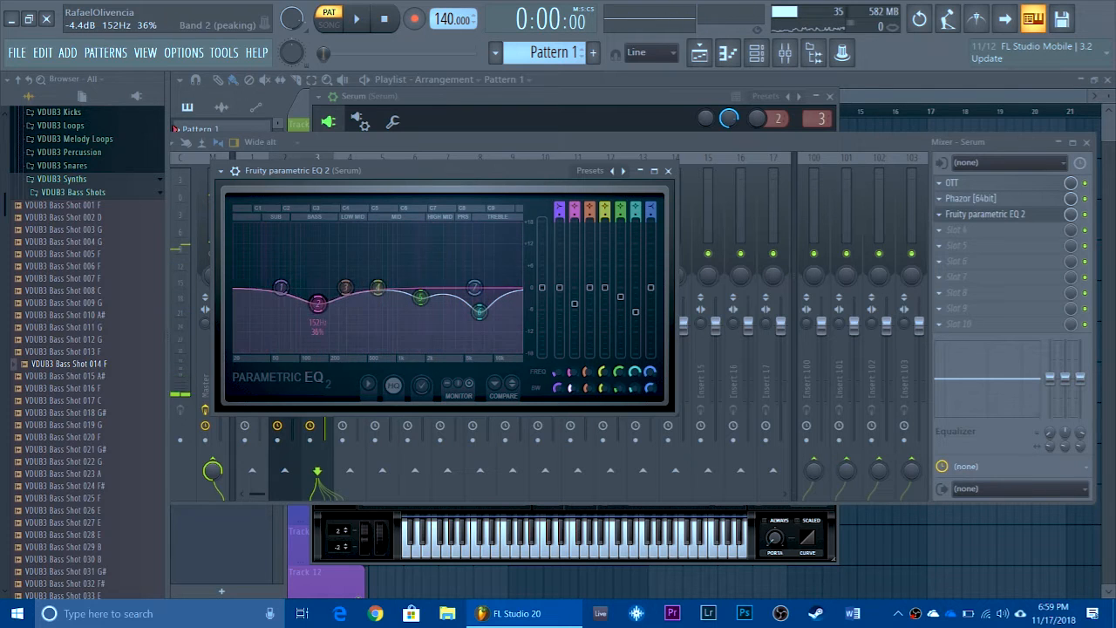
click(968, 216)
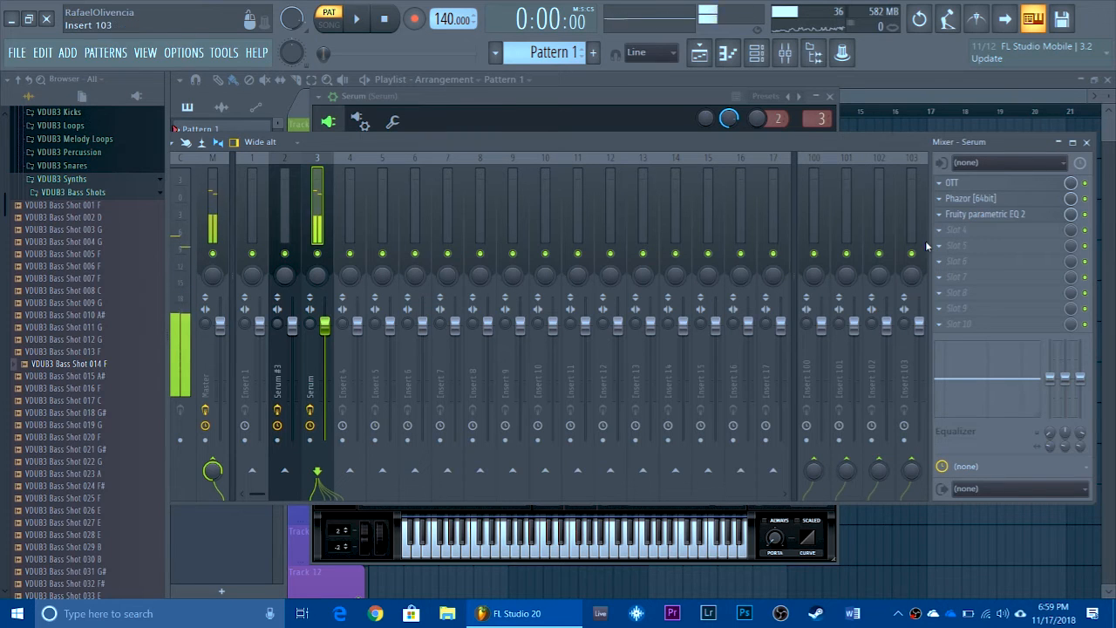
Load a second OTT in the Serum track's fourth effect slot and raise its Time to about 600 %
click(940, 230)
mouse_move(958, 245)
click(667, 245)
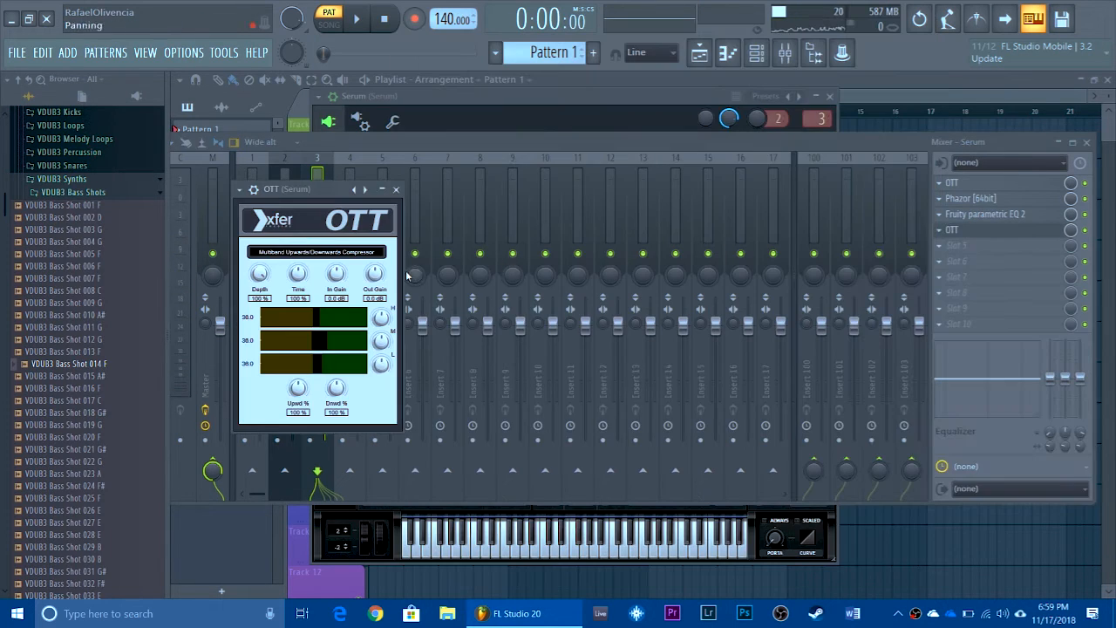
click(397, 190)
click(952, 229)
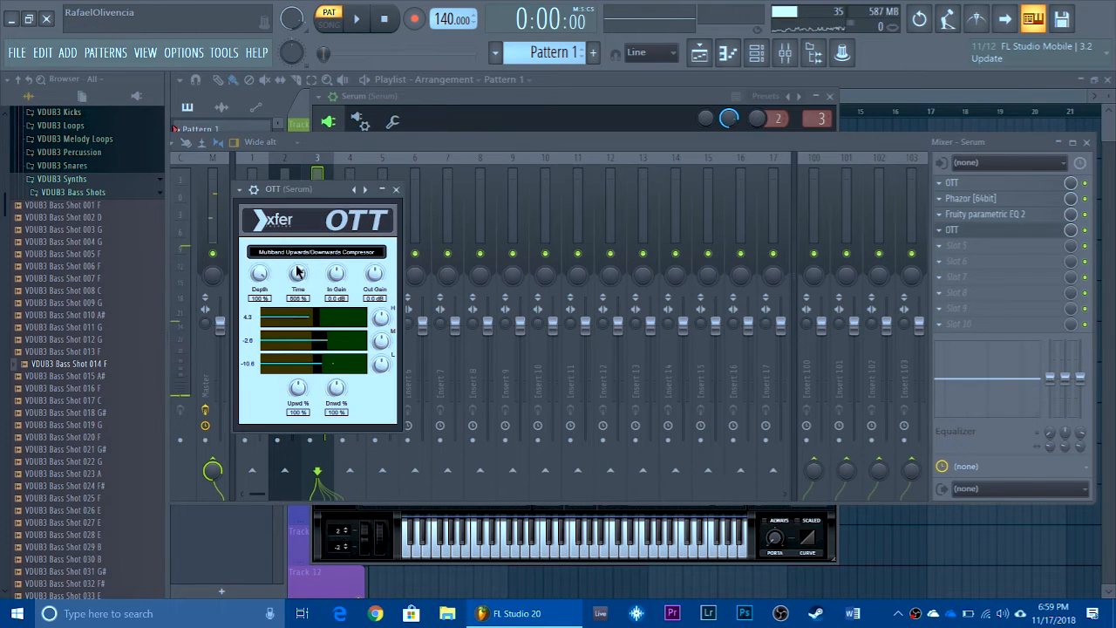
click(396, 189)
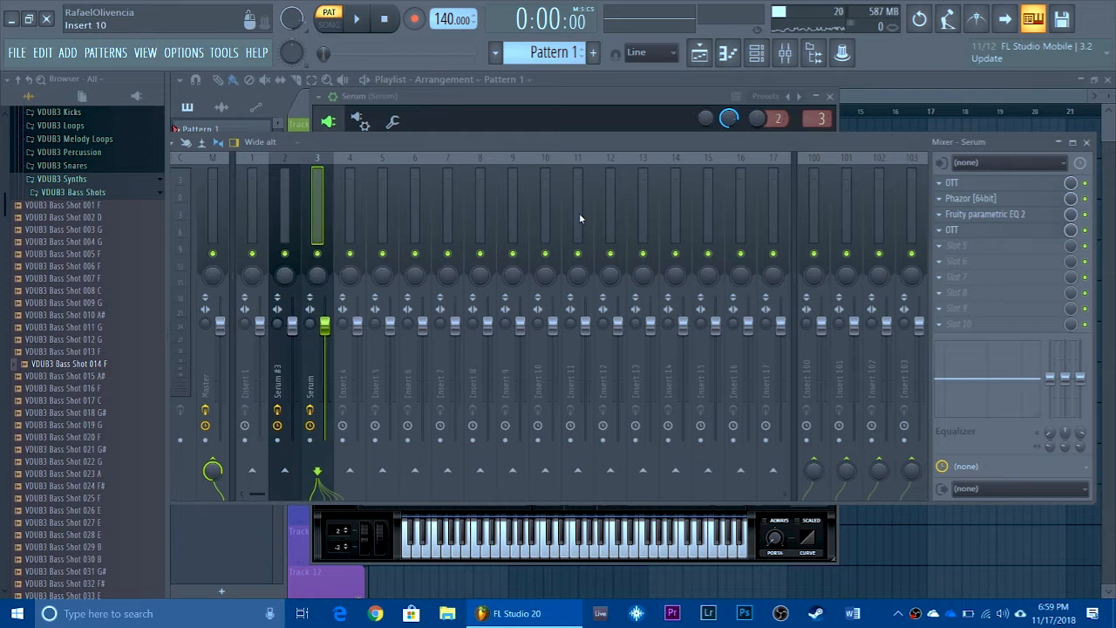
Load Fruity Chorus in the Serum track's fifth effect slot and open its editor
click(946, 253)
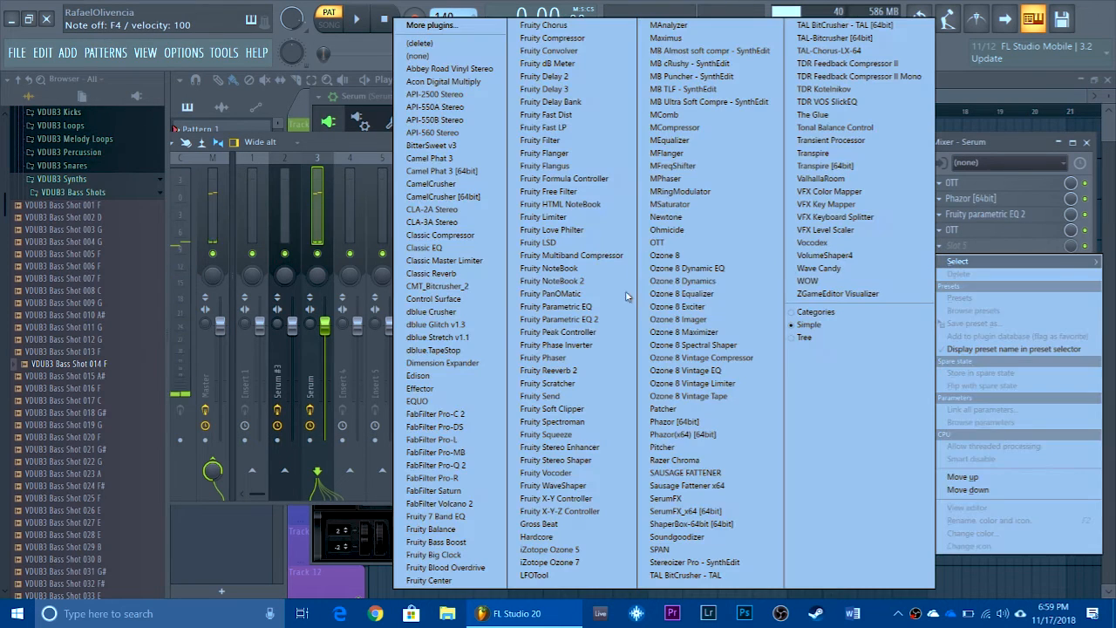
click(558, 26)
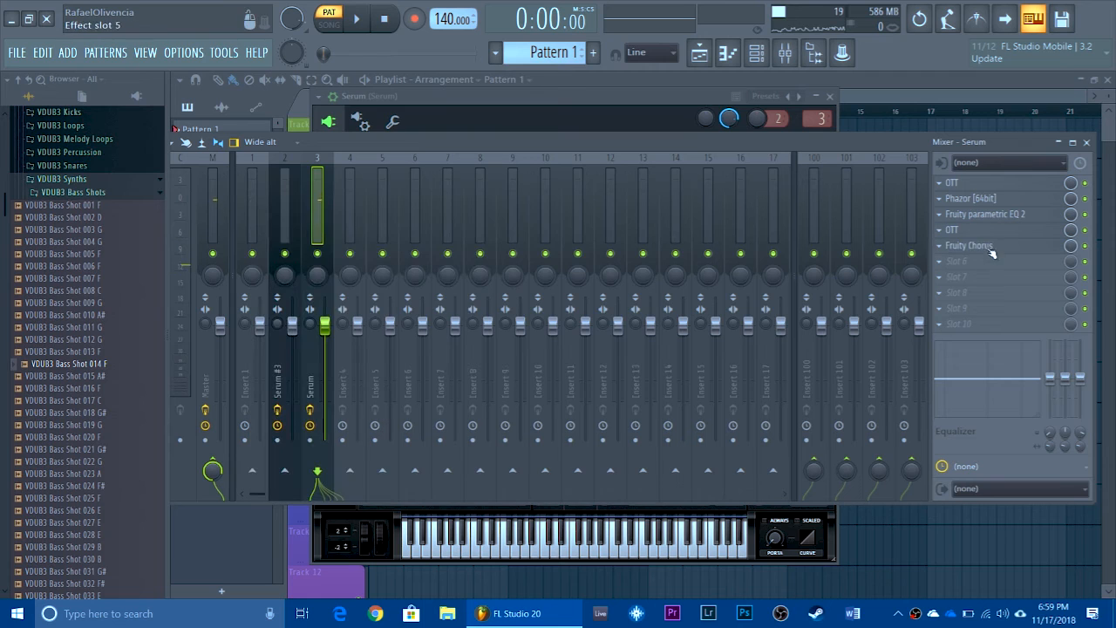
click(991, 250)
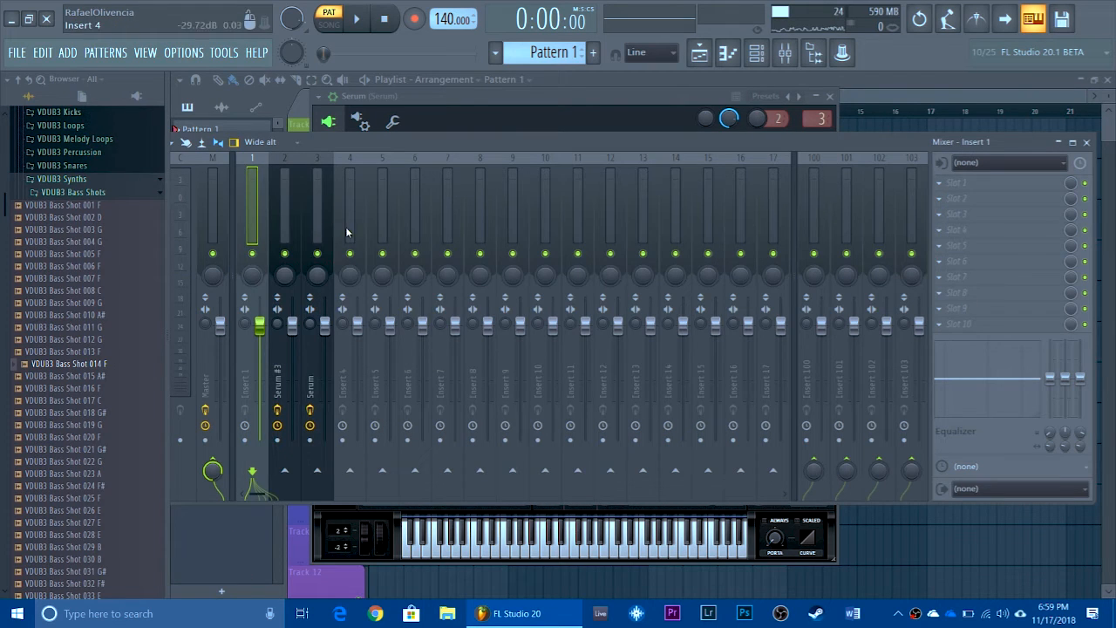
click(317, 227)
click(968, 245)
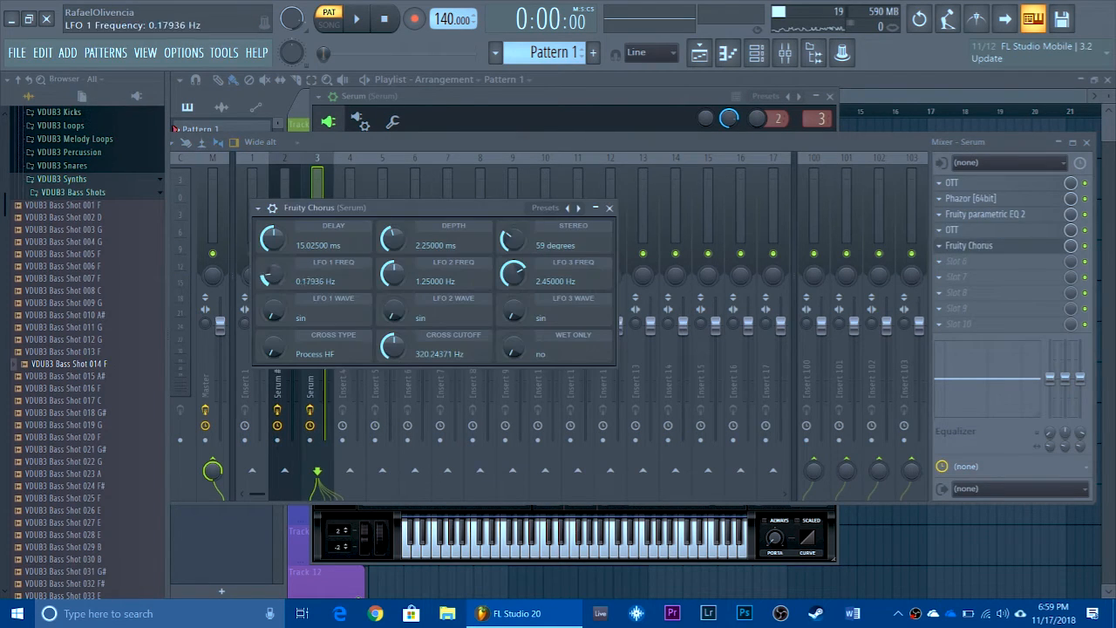
Set Fruity Chorus's three LFO frequencies to 0 Hz, delay to about 7.19 ms and depth to about 0.56 ms
drag(392, 275, 393, 314)
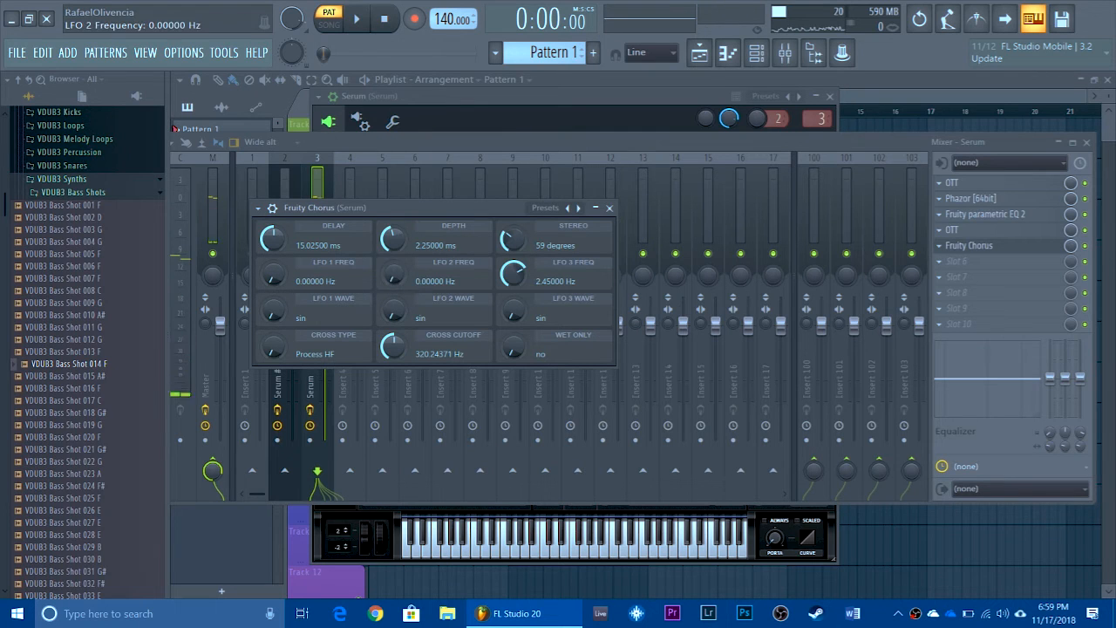
drag(513, 275, 513, 314)
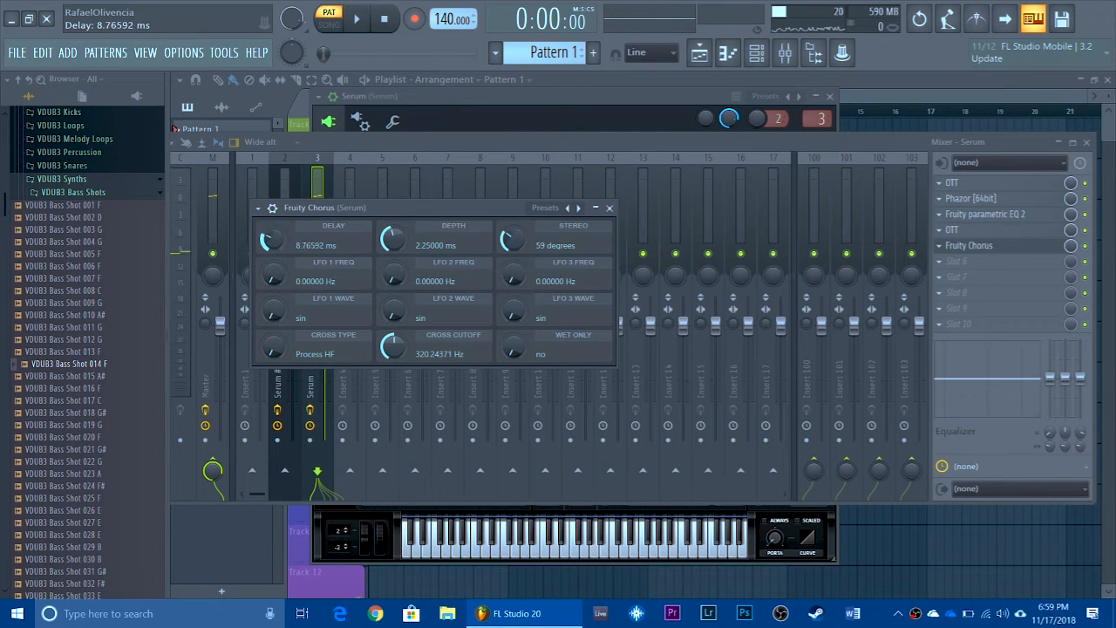
drag(393, 238, 393, 270)
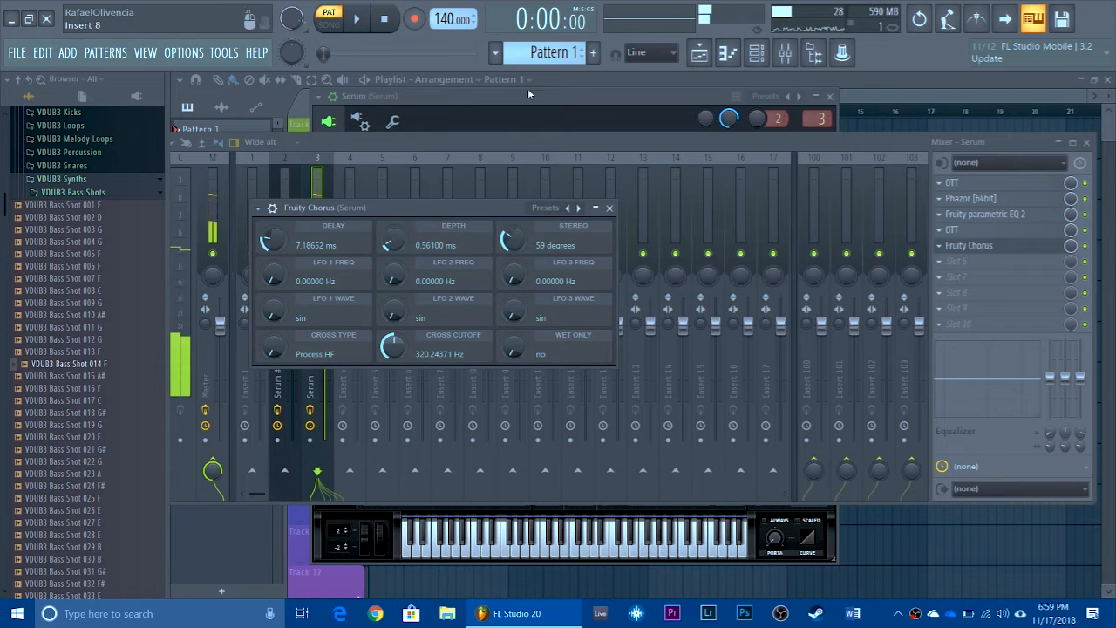
click(609, 208)
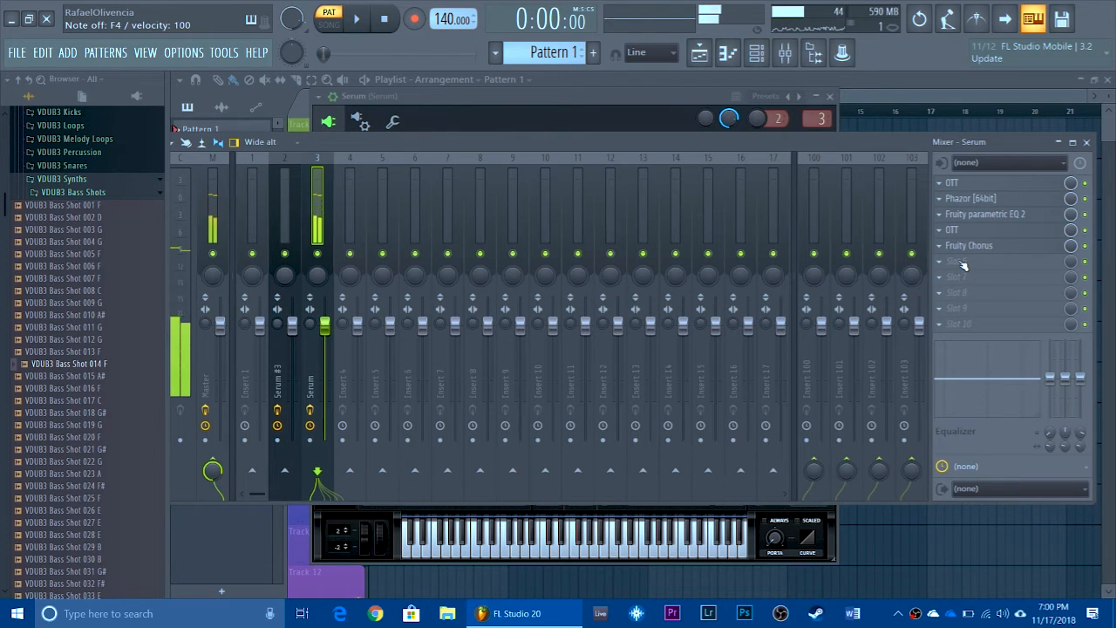
Load a third OTT in the Serum track's sixth effect slot and reduce its Depth to 21 %
click(964, 277)
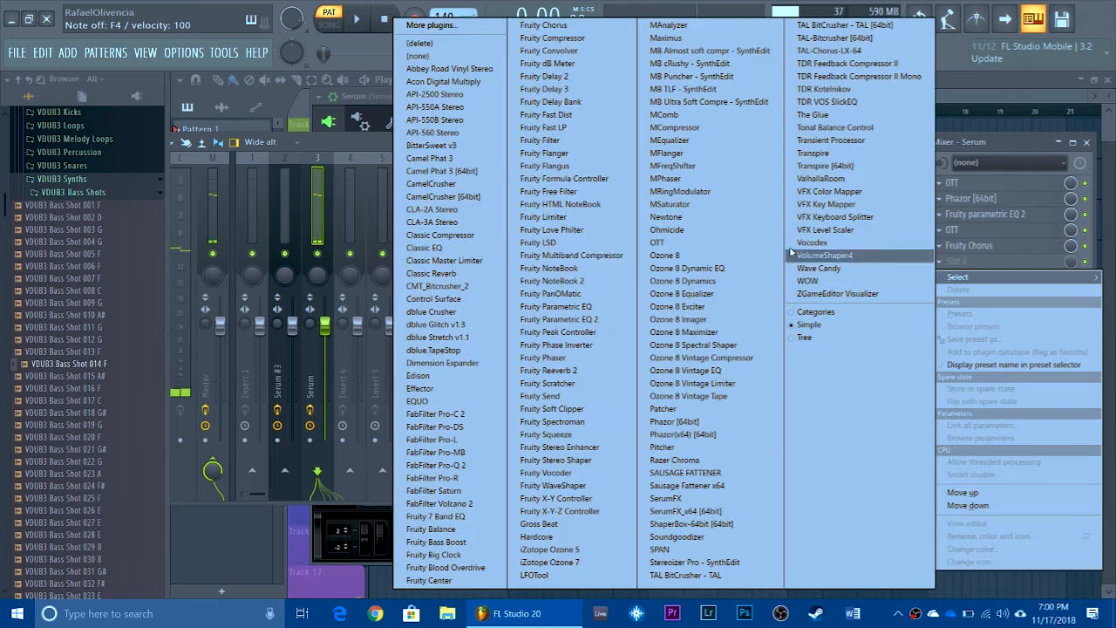
click(663, 243)
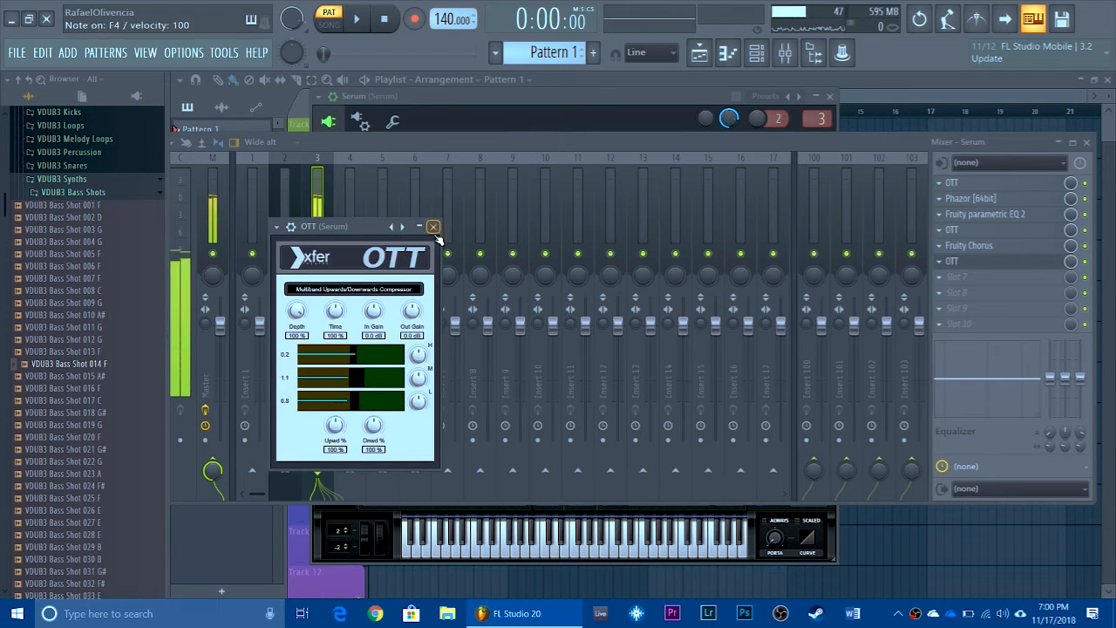
drag(297, 310, 314, 447)
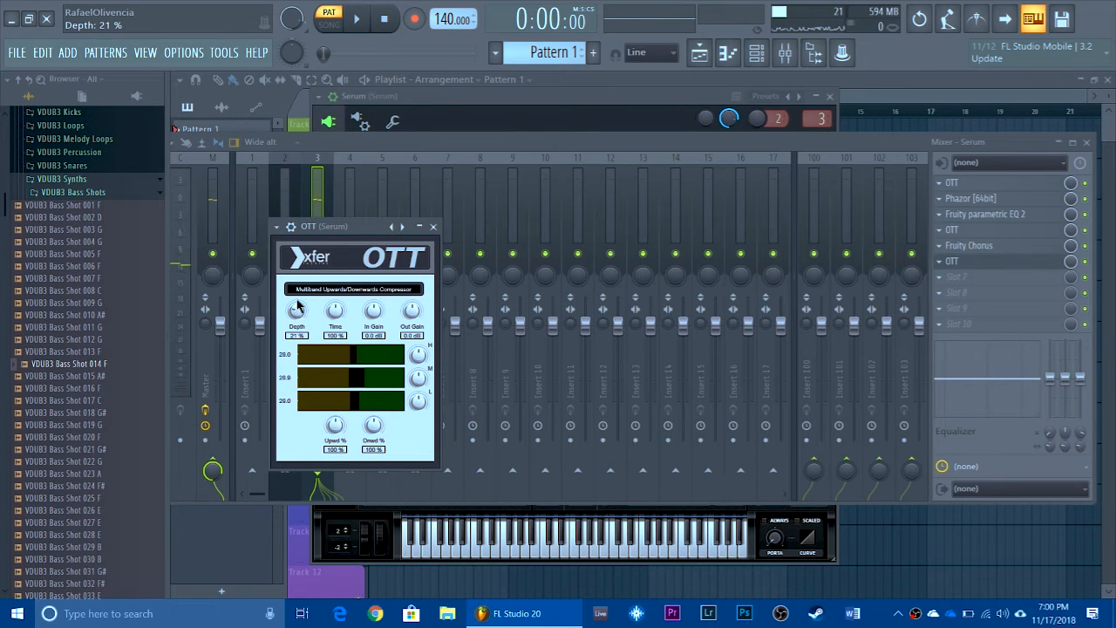
click(433, 227)
Load Soundgoodizer in the Serum track's seventh effect slot and audition the bass with preset A
click(955, 277)
mouse_move(957, 293)
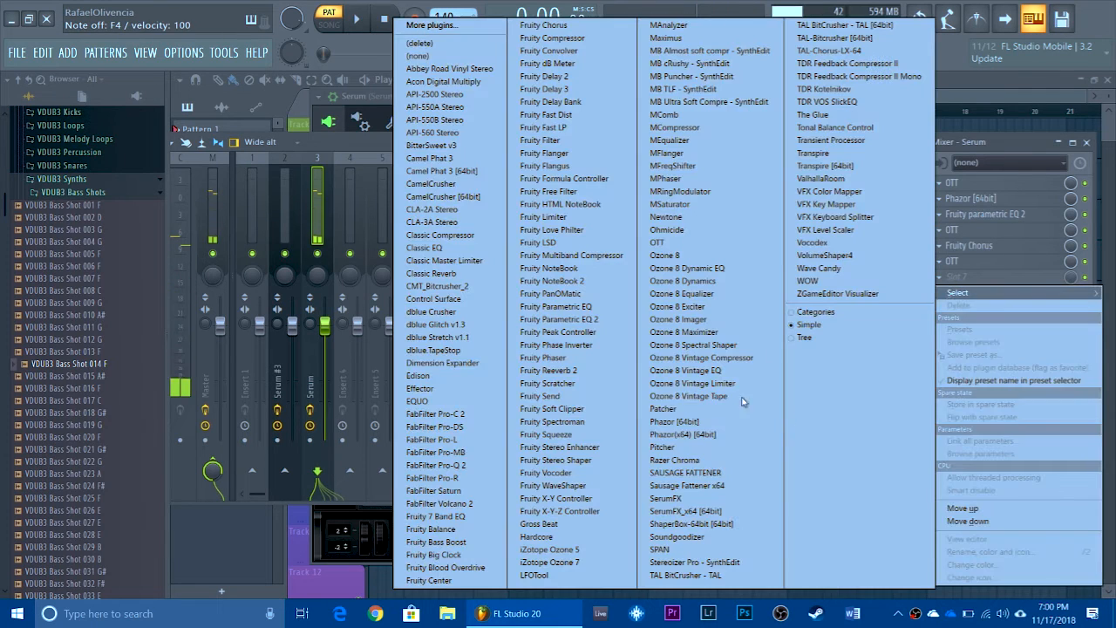
click(679, 537)
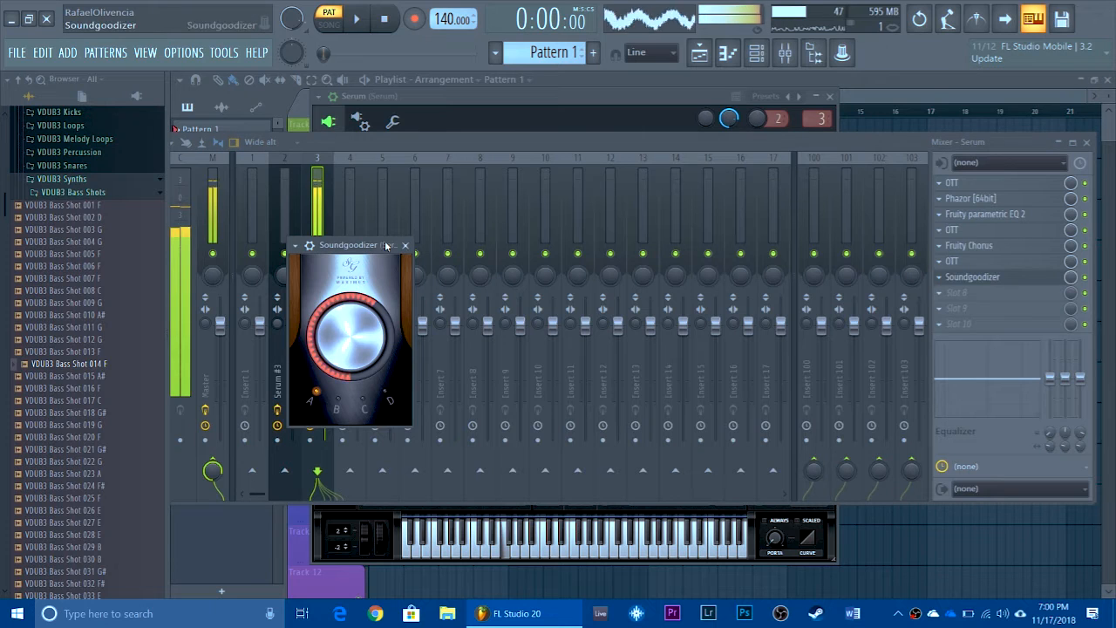
click(405, 245)
Load Fruity Parametric EQ 2 in the Serum track's eighth effect slot and cut the highs with band 6
click(957, 292)
mouse_move(957, 296)
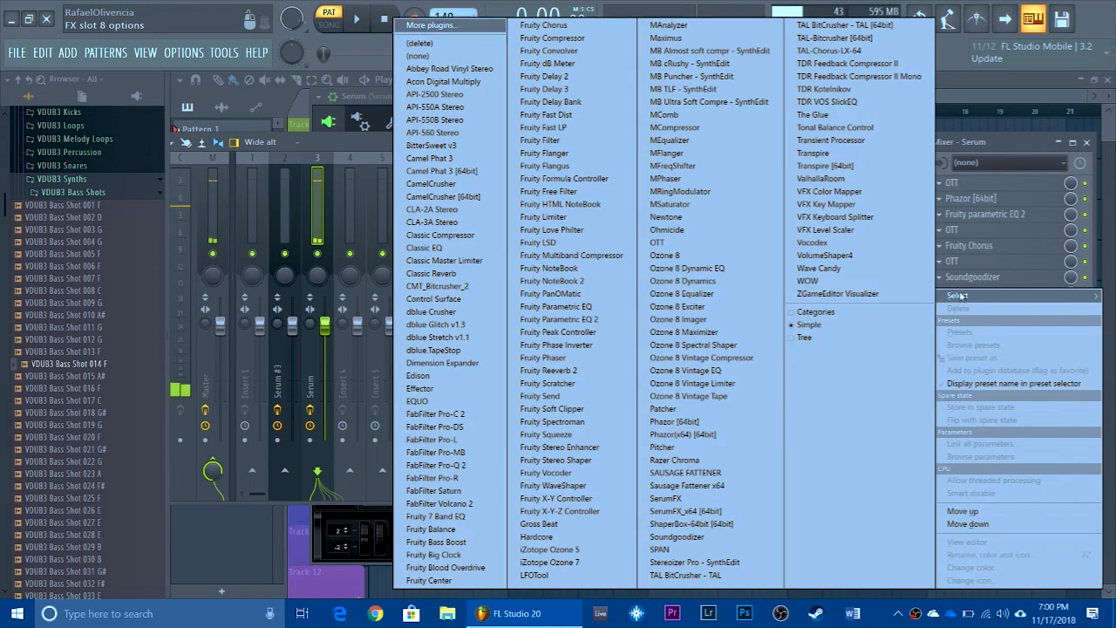
click(580, 319)
drag(535, 381, 569, 407)
key(v)
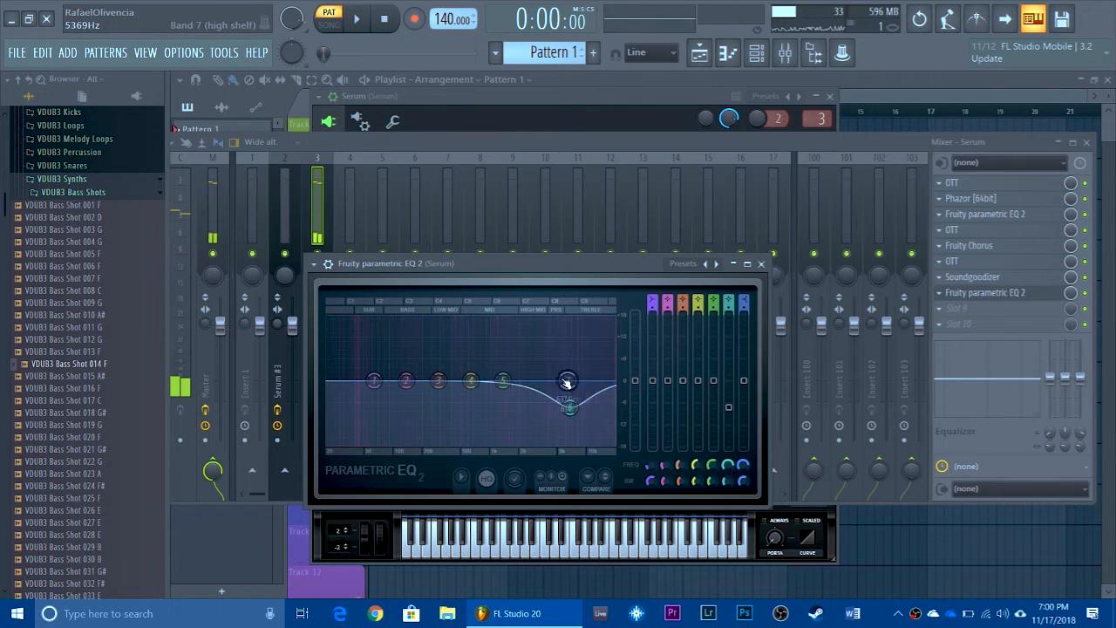
Make EQ band 7 a low pass at 15751 Hz with 60% bandwidth, auditioning the bass
drag(567, 382, 615, 443)
drag(741, 482, 743, 462)
key(v)
key(v)
key(v)
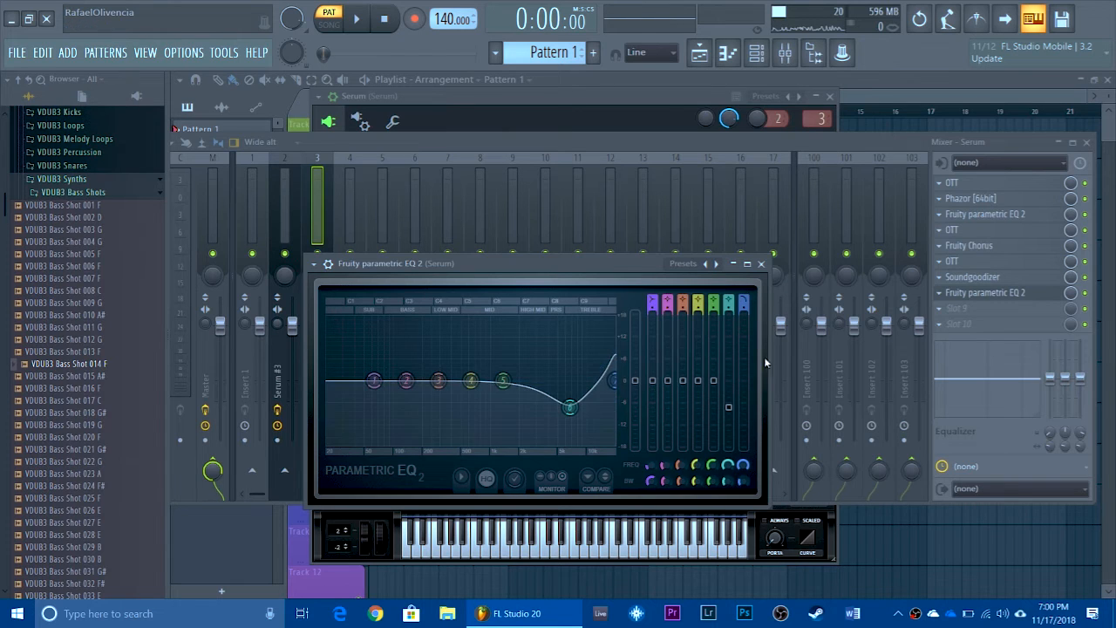
key(v)
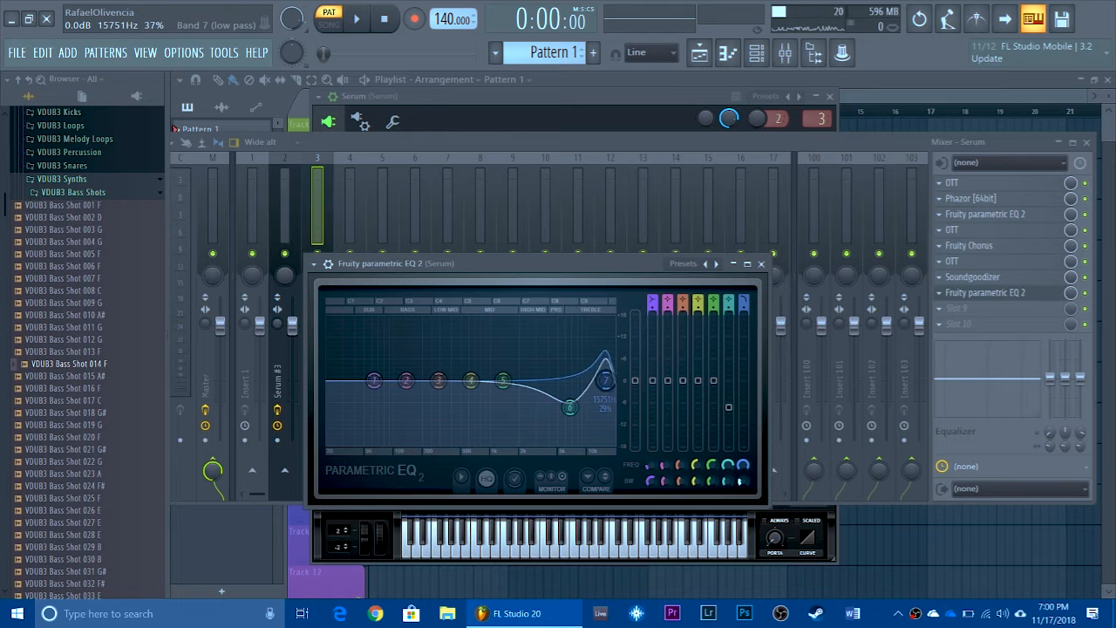
key(v)
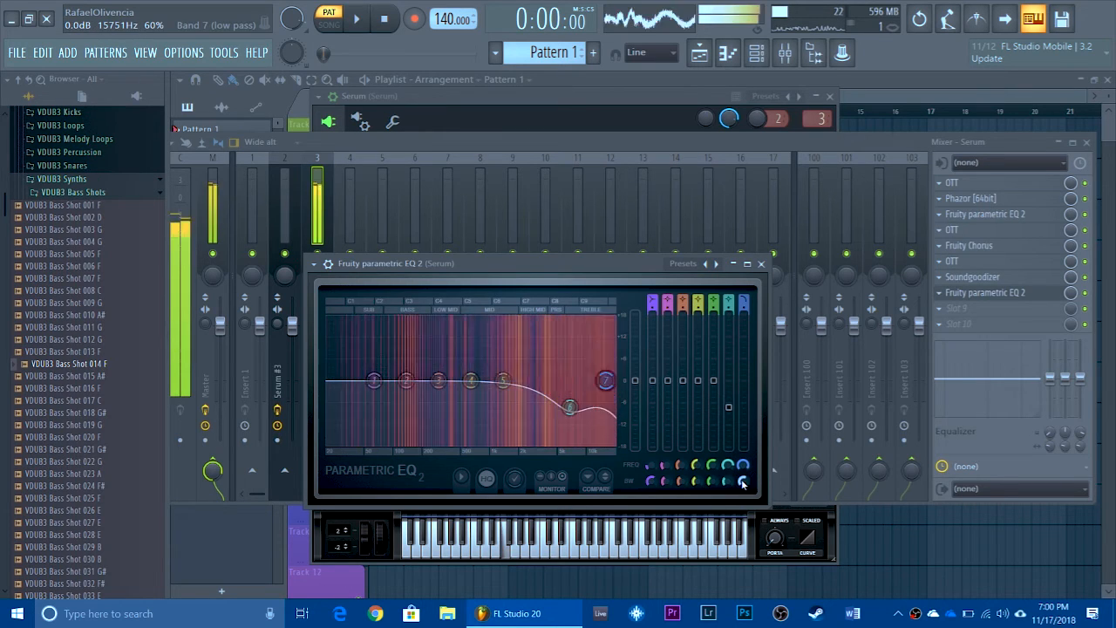
click(760, 264)
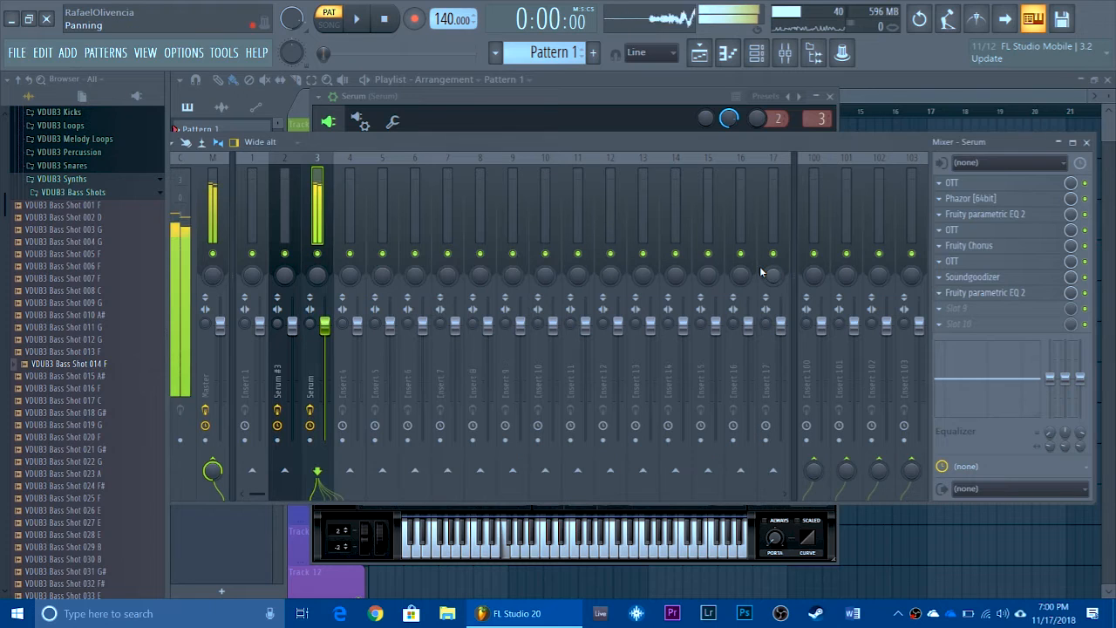
key(v)
Lower band 1 of the eighth-slot Parametric EQ 2 to cut the sub range and audition the bass
click(998, 293)
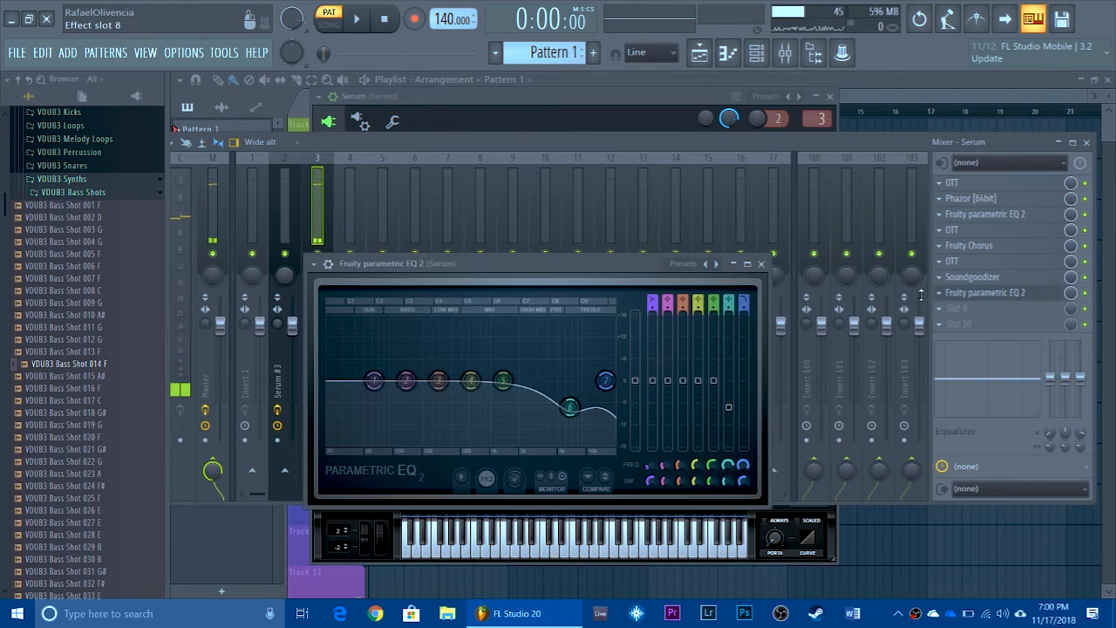
drag(373, 381, 373, 412)
key(v)
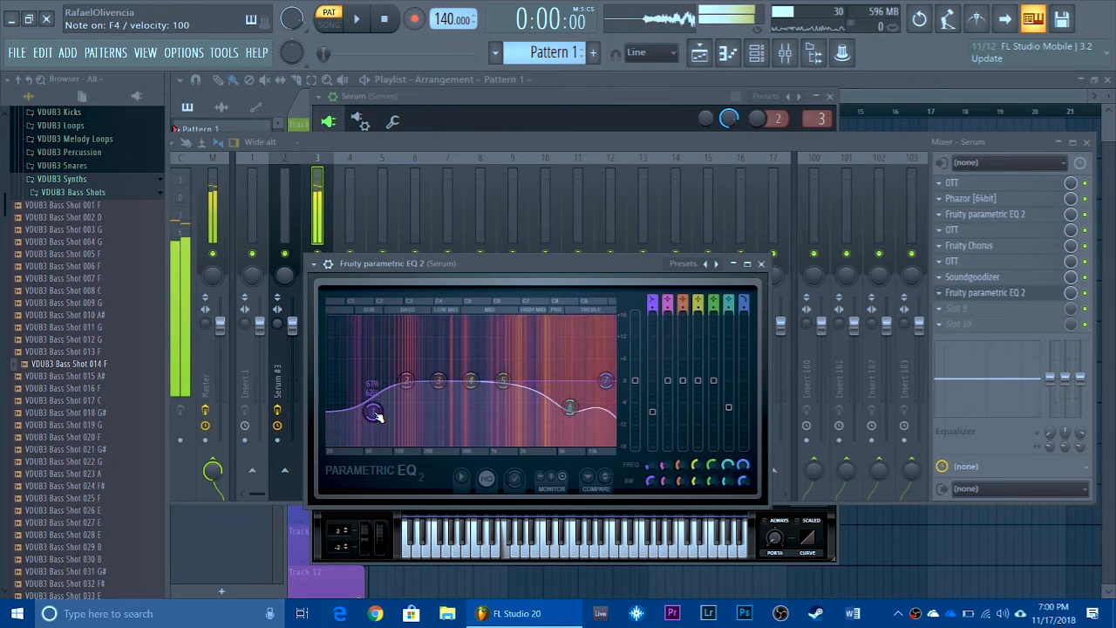
click(760, 263)
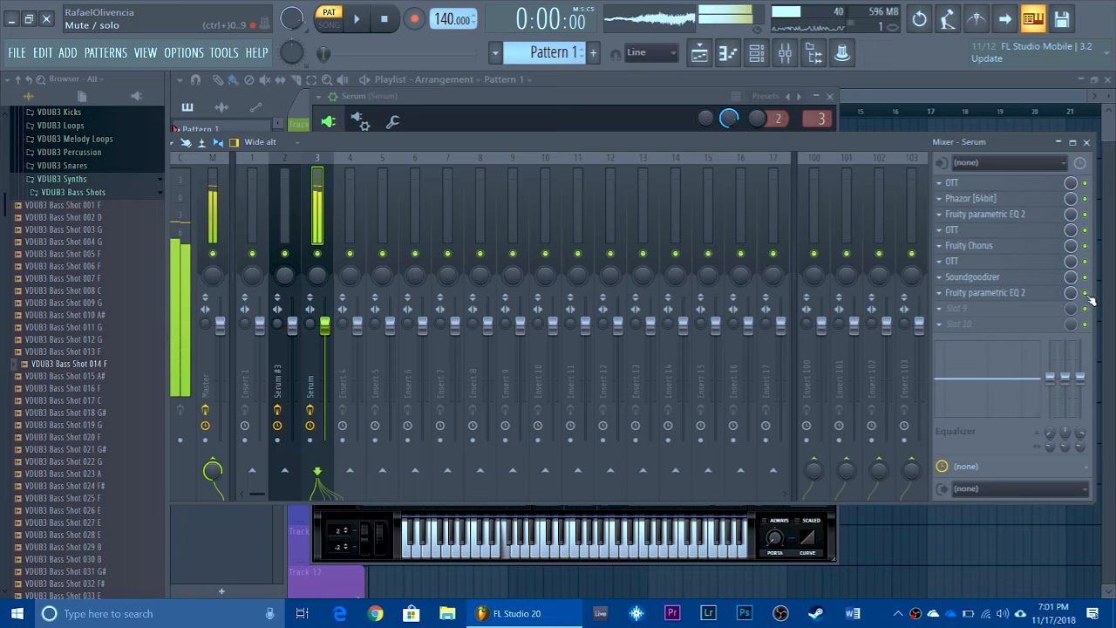
key(v)
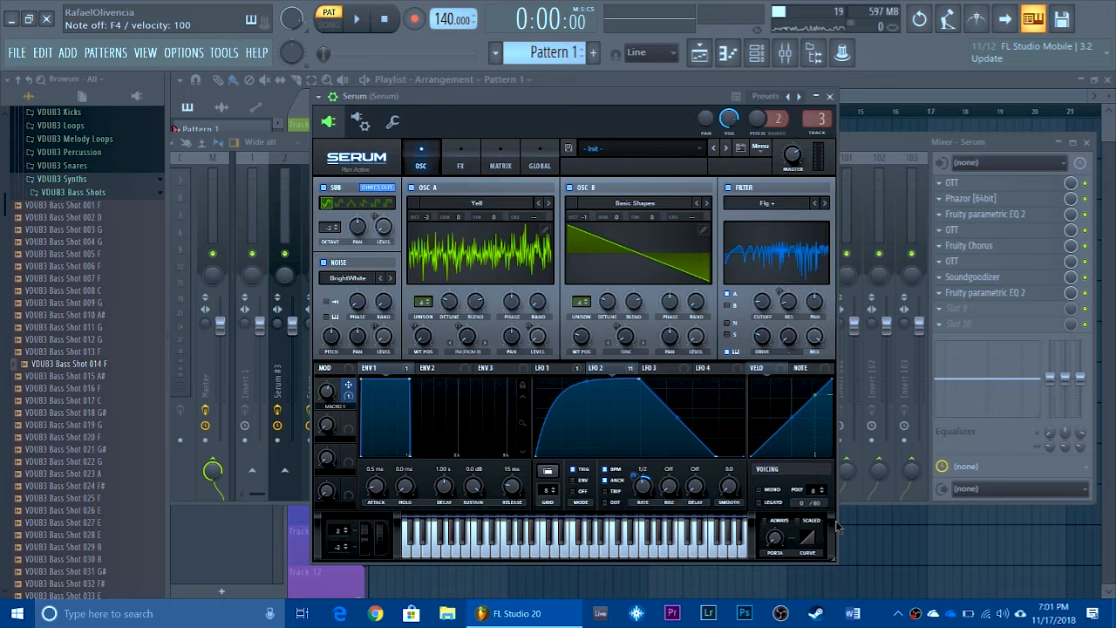
Reopen the Serum channel and apply the Proc:Squarify formula to oscillator A's Yell wavetable
click(830, 97)
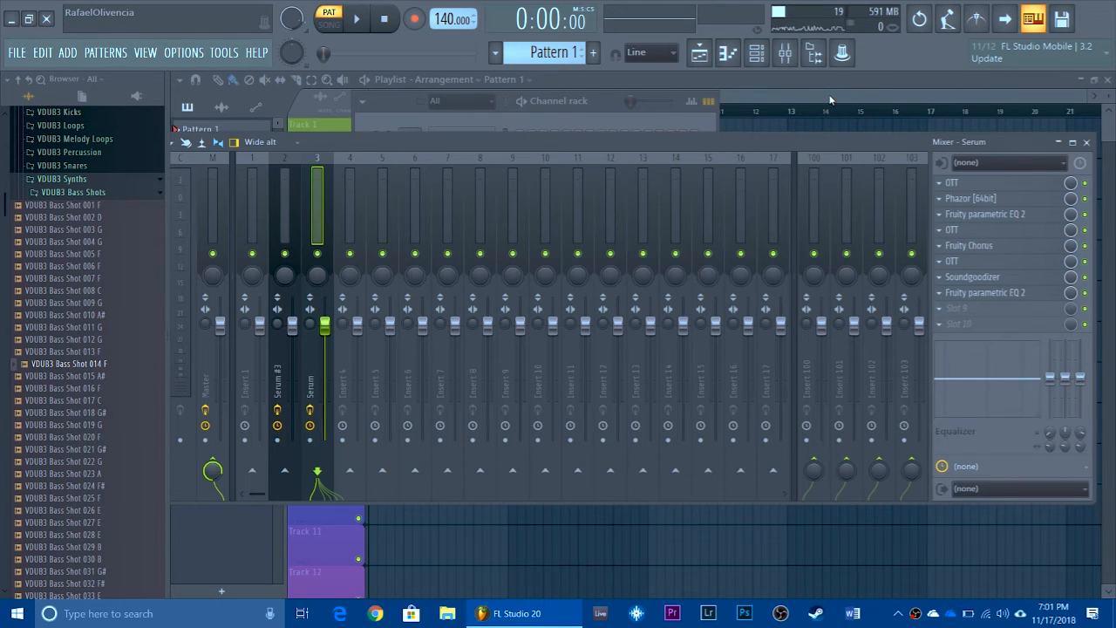
click(546, 103)
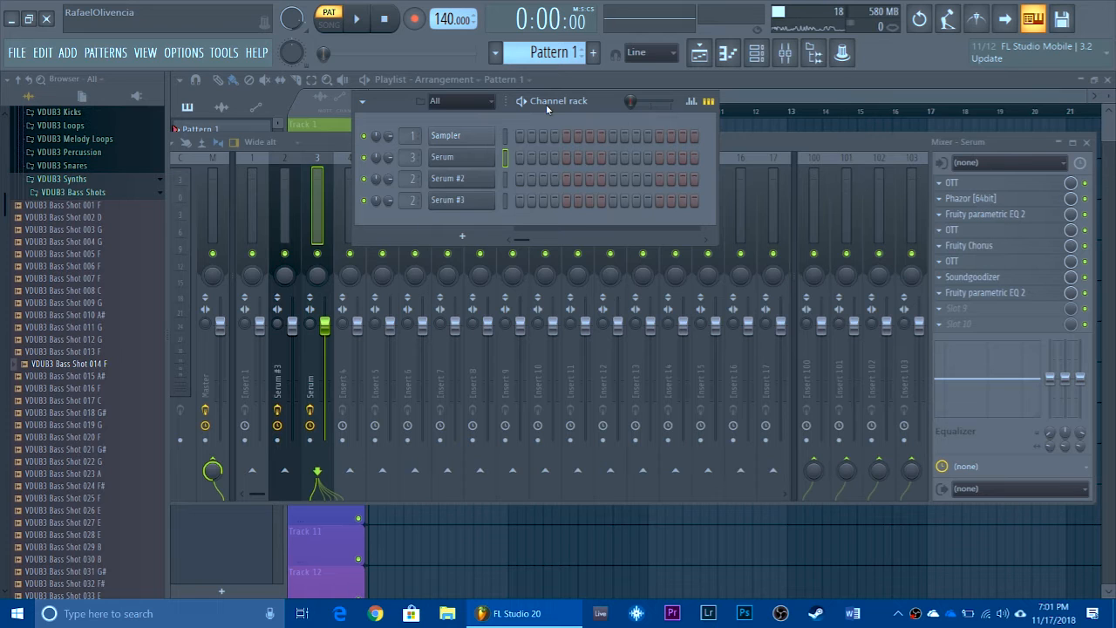
click(485, 158)
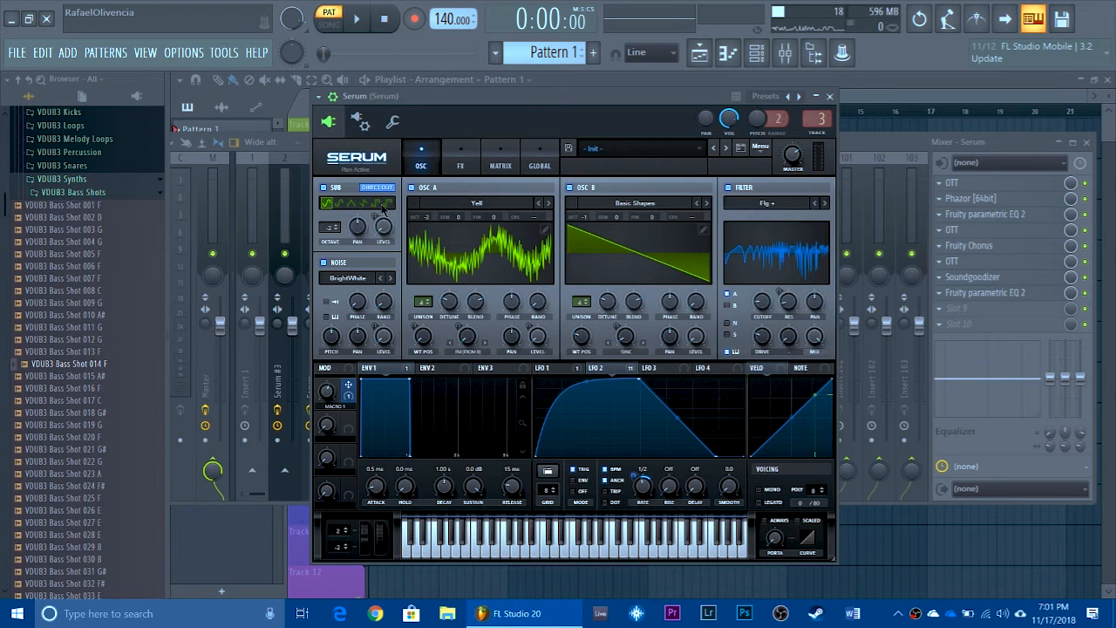
click(544, 231)
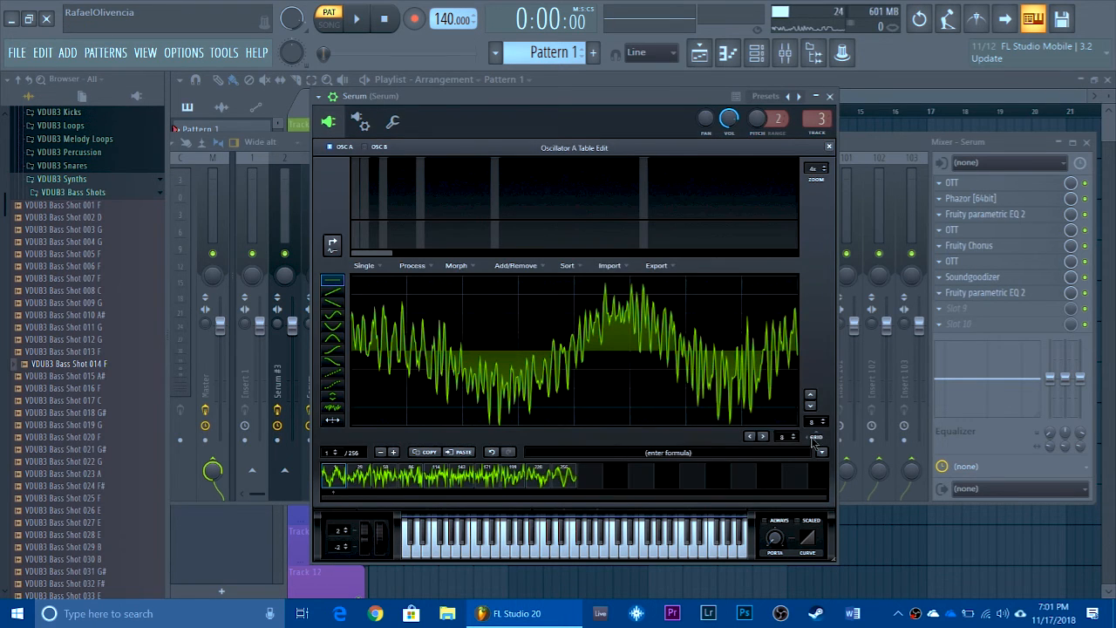
click(821, 451)
mouse_move(848, 478)
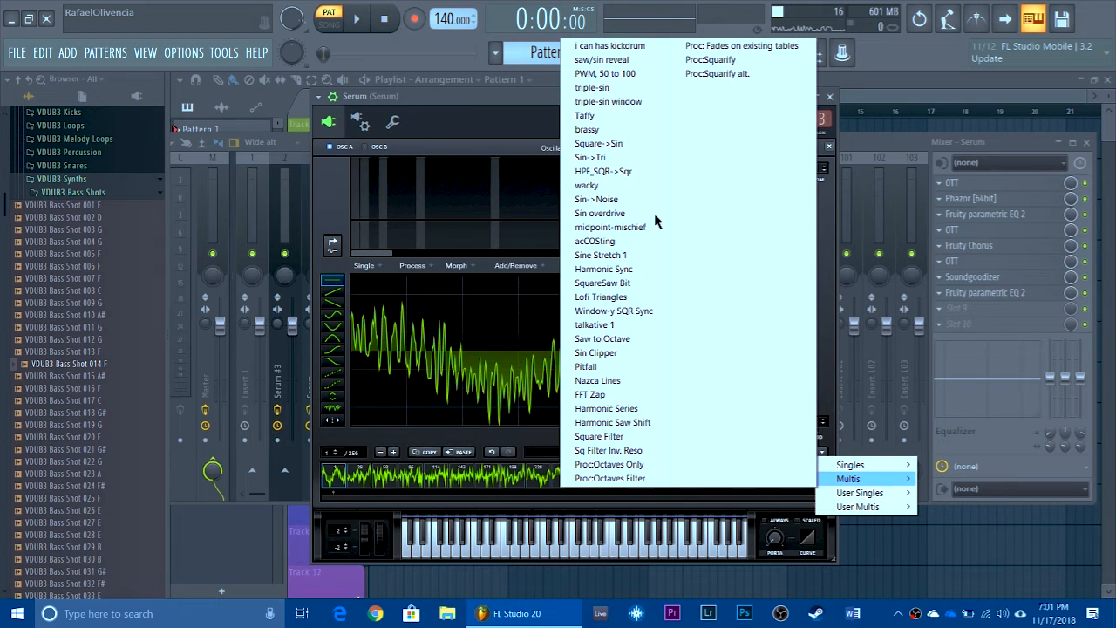
click(702, 59)
click(828, 147)
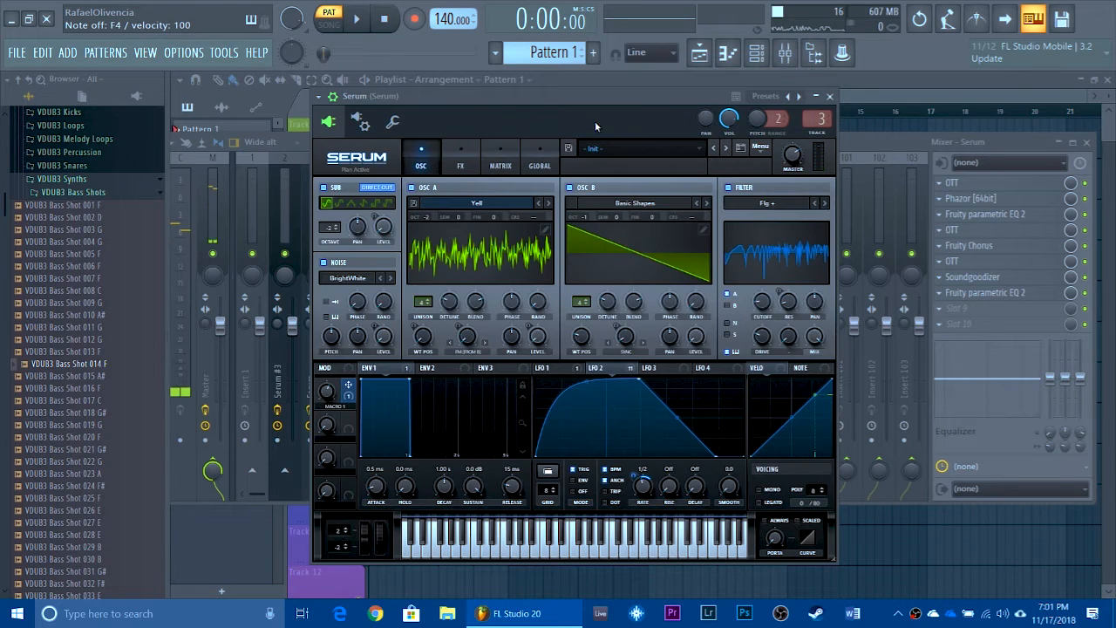
Reposition the Serum window, hide its wrapper controls and audition the bass at F4
drag(583, 97, 530, 93)
click(295, 90)
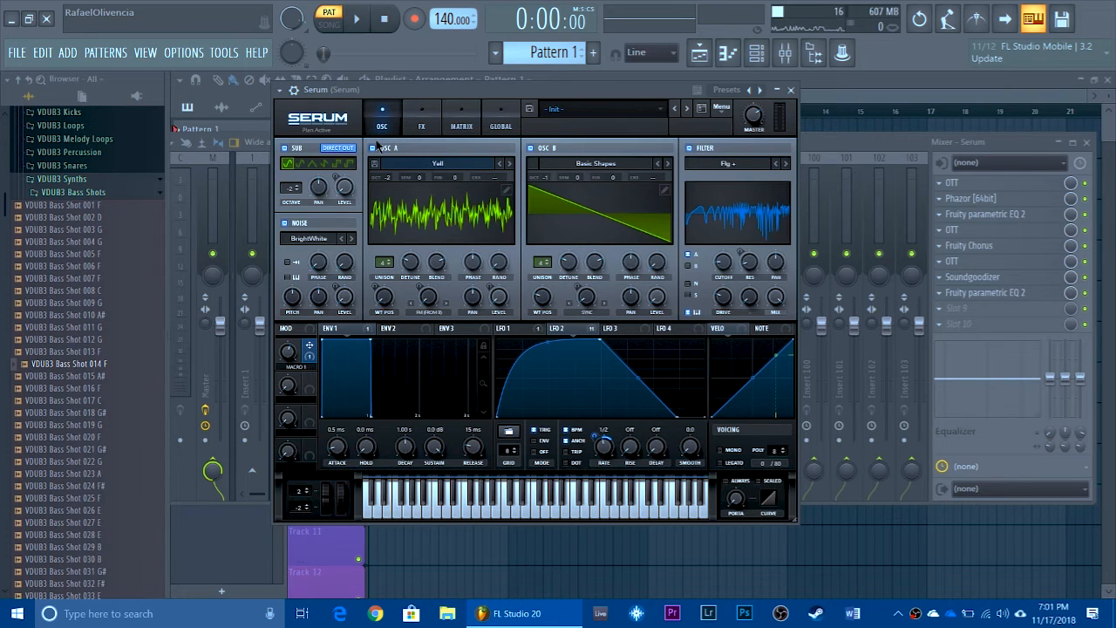
key(v)
key(v)
key(v)
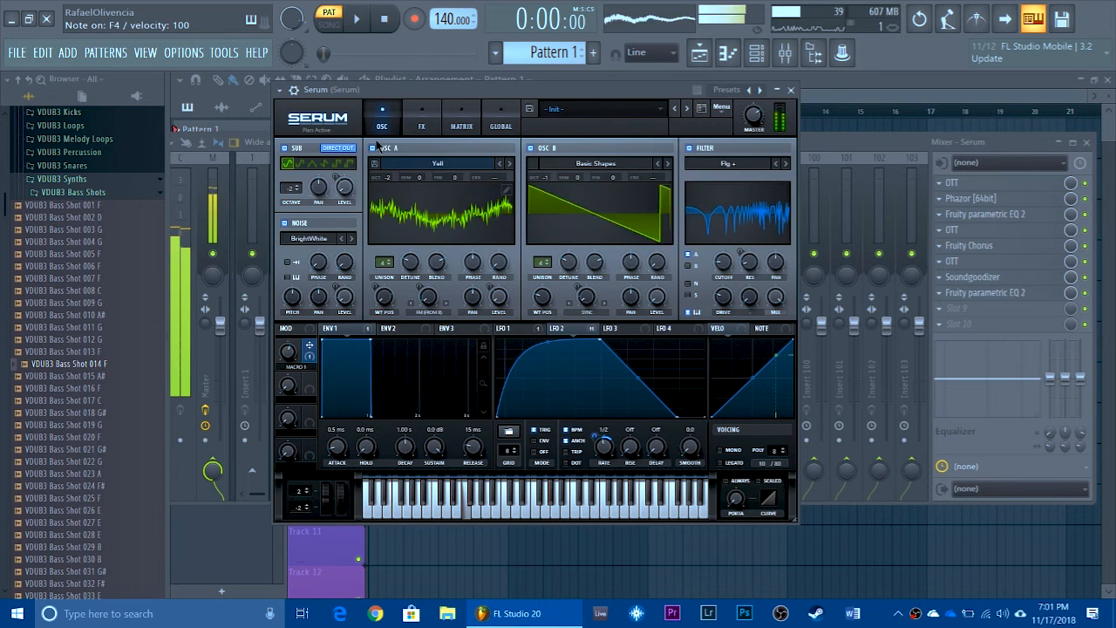
key(v)
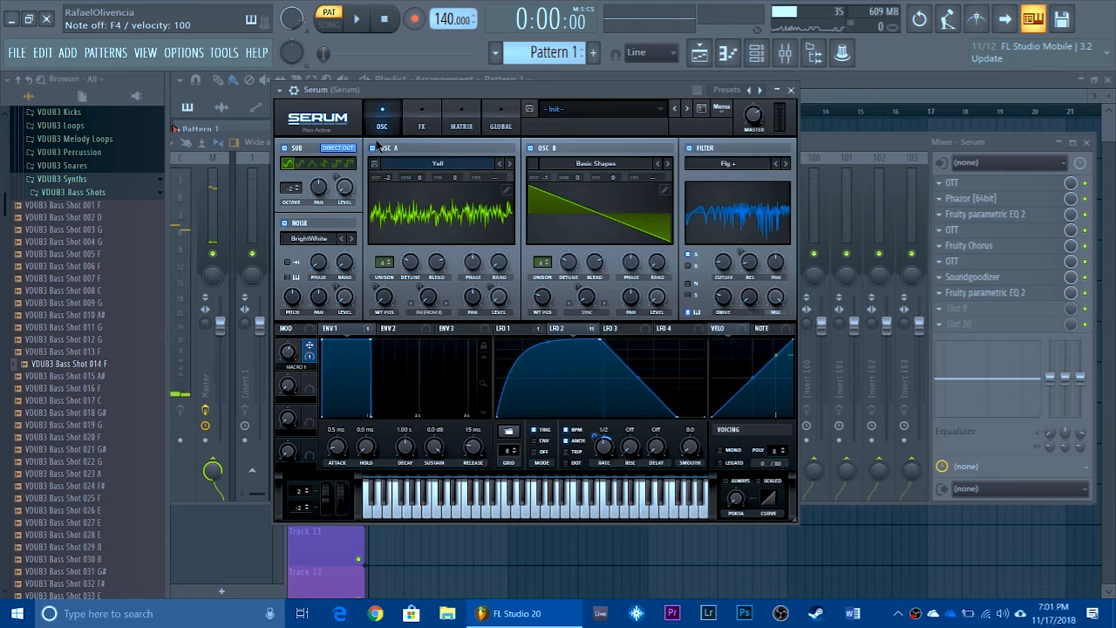
Change oscillator A's wavetable to Transform and audition the bass
click(500, 165)
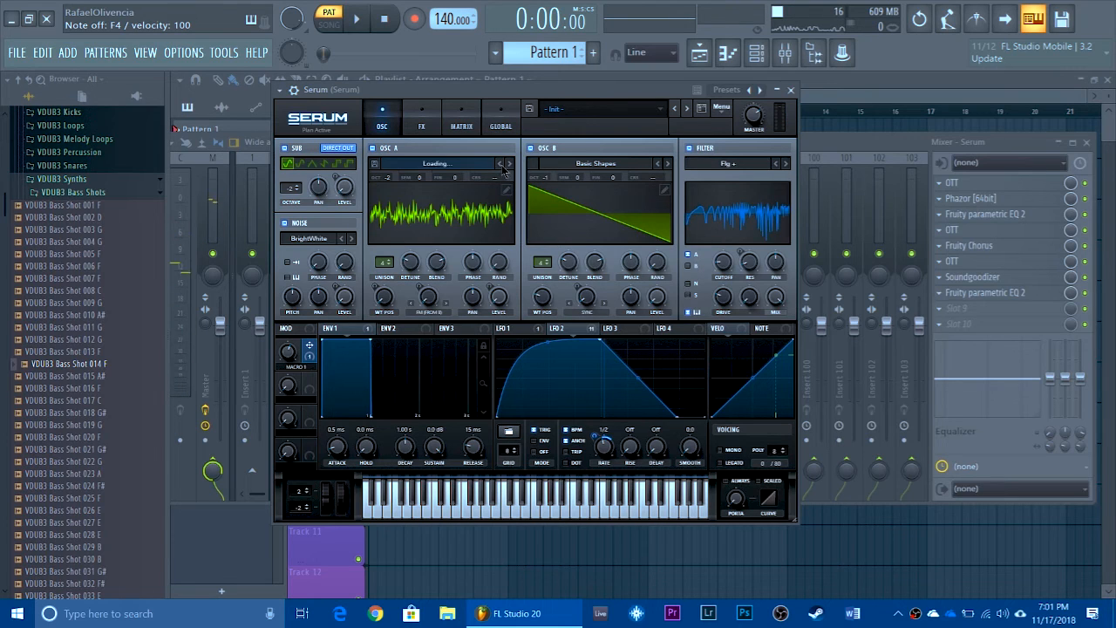
click(499, 164)
click(500, 165)
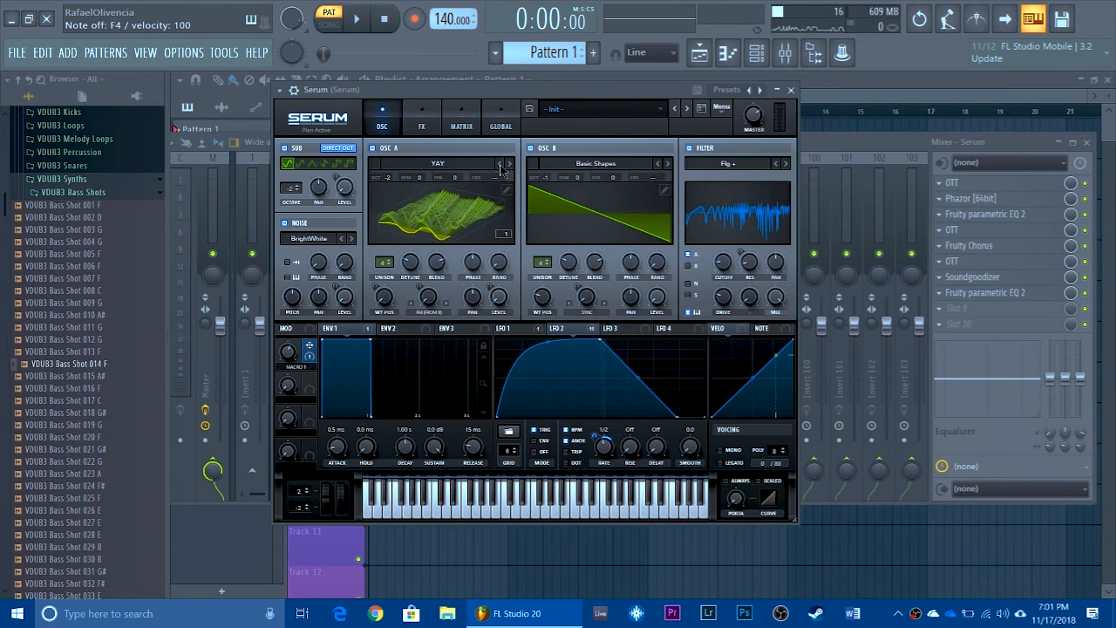
click(499, 165)
click(500, 165)
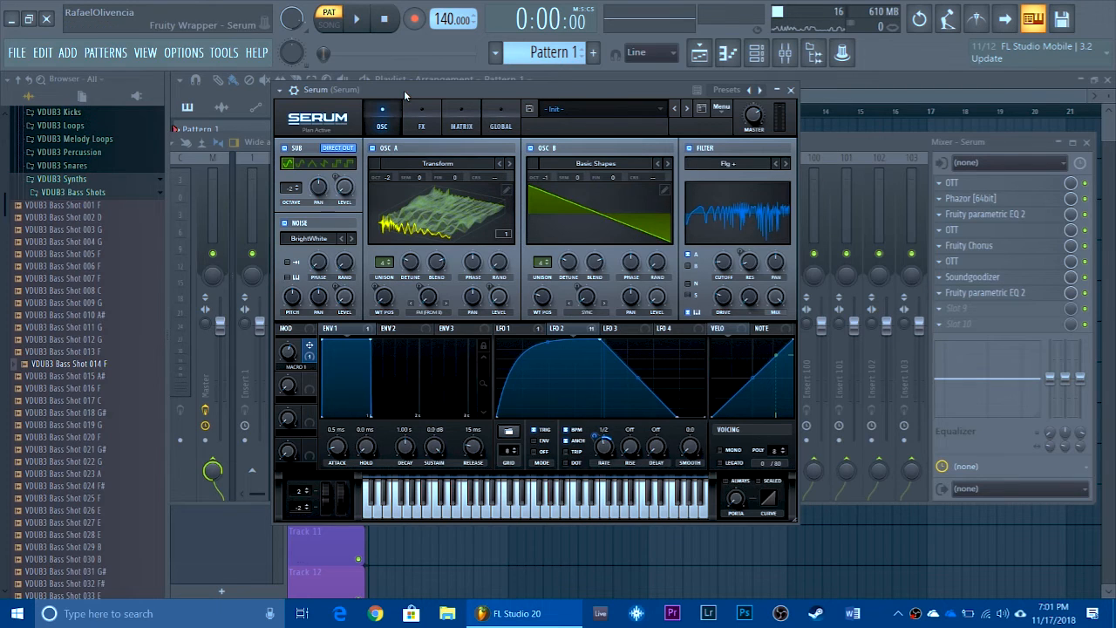
key(v)
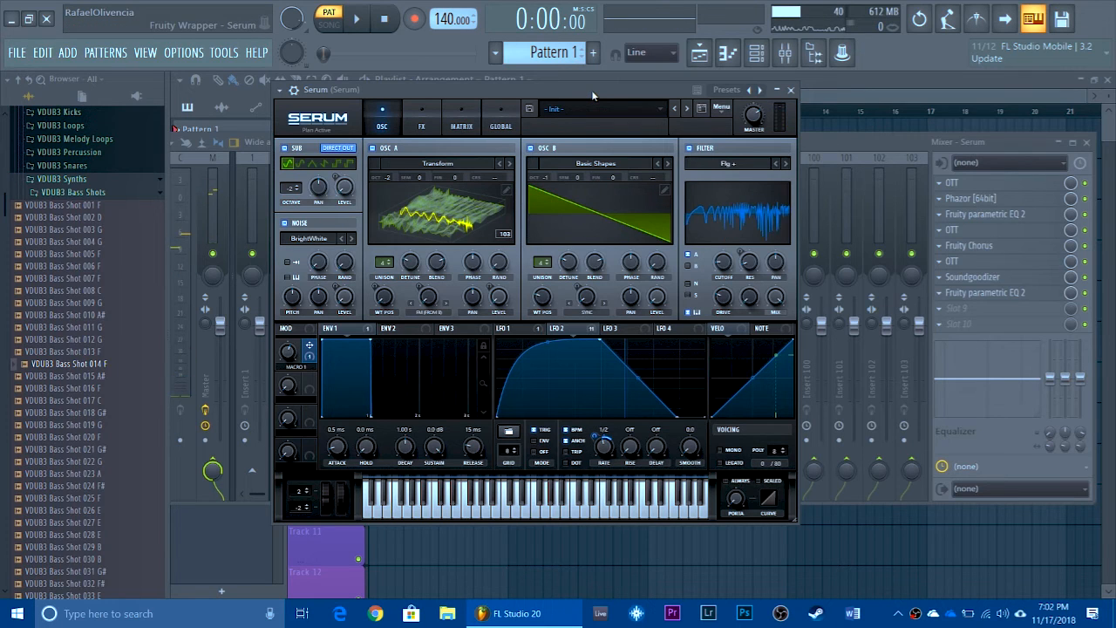
key(v)
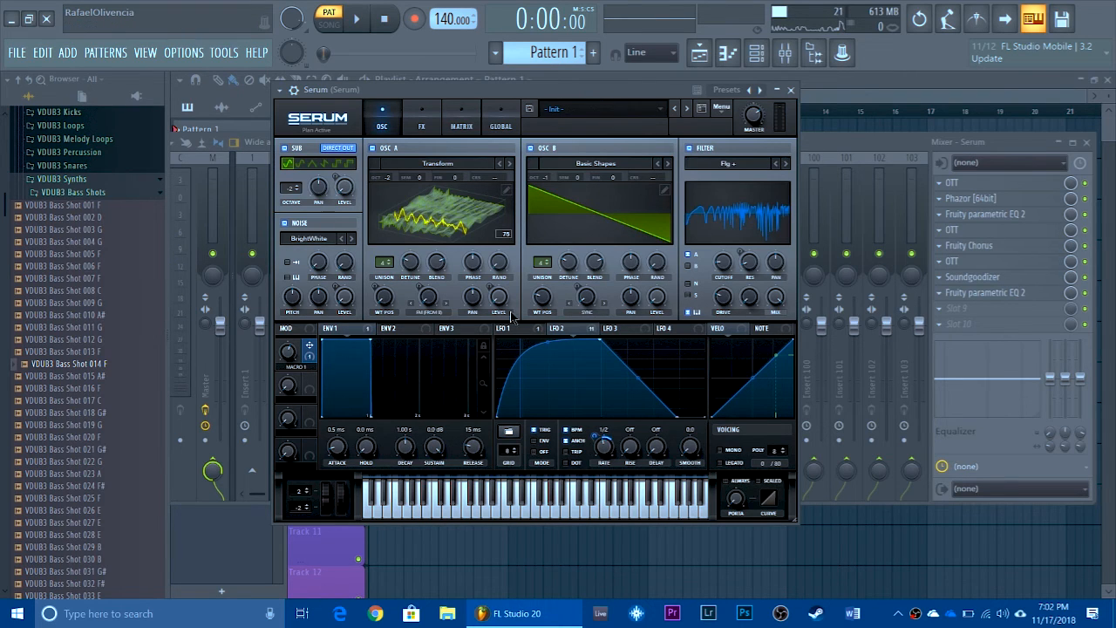
Audition the sine, square and triangle positions of oscillator B's Basic Shapes wavetable, leaving it on the triangle
drag(540, 298, 499, 409)
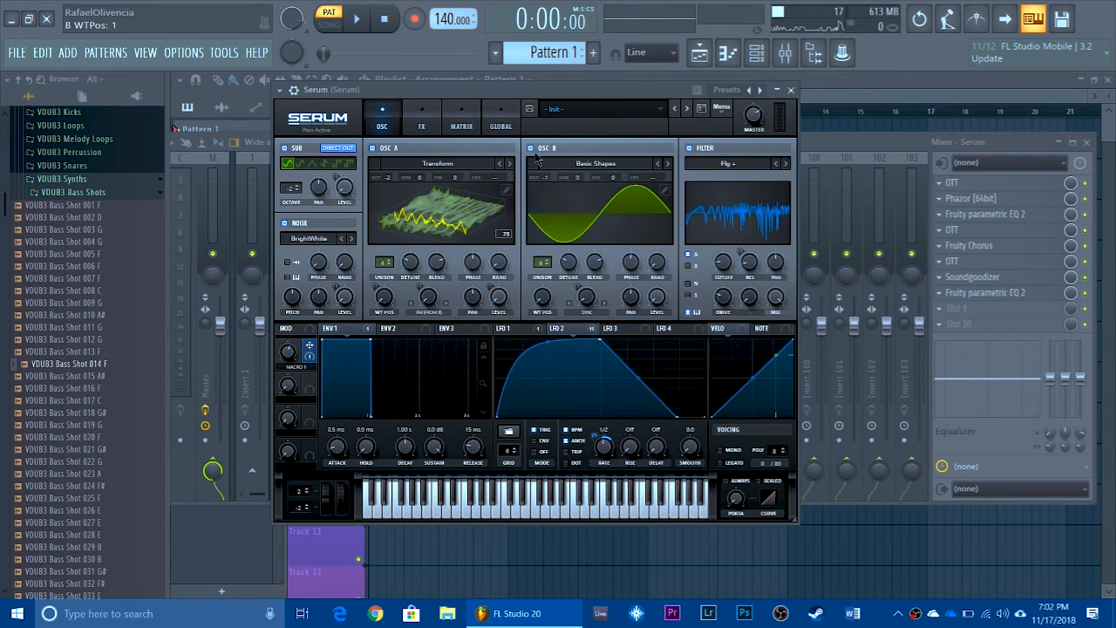
key(b)
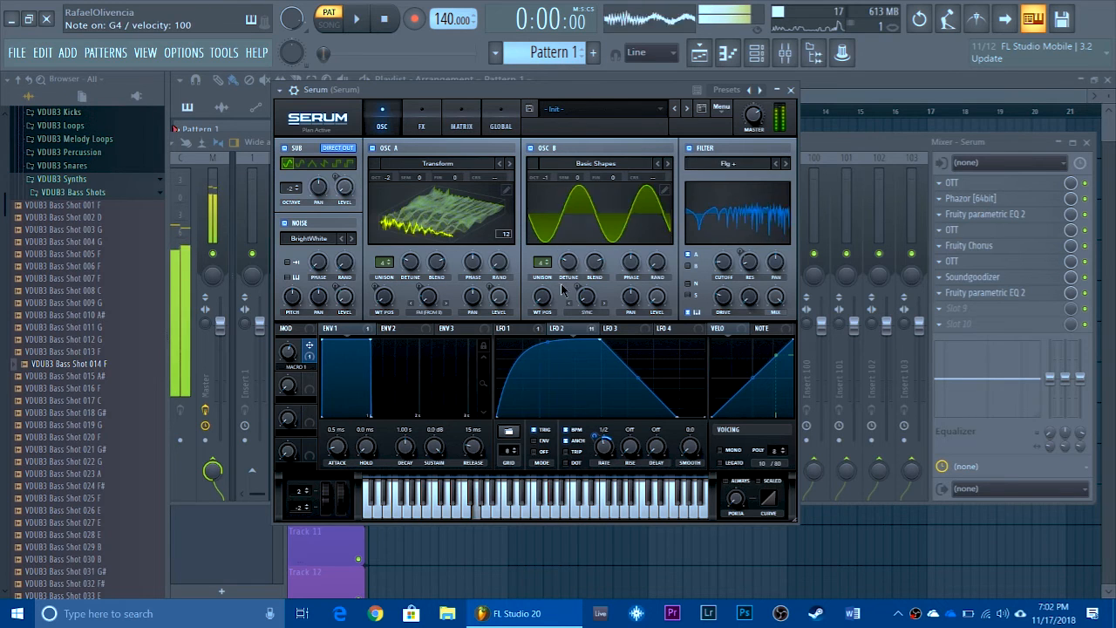
key(v)
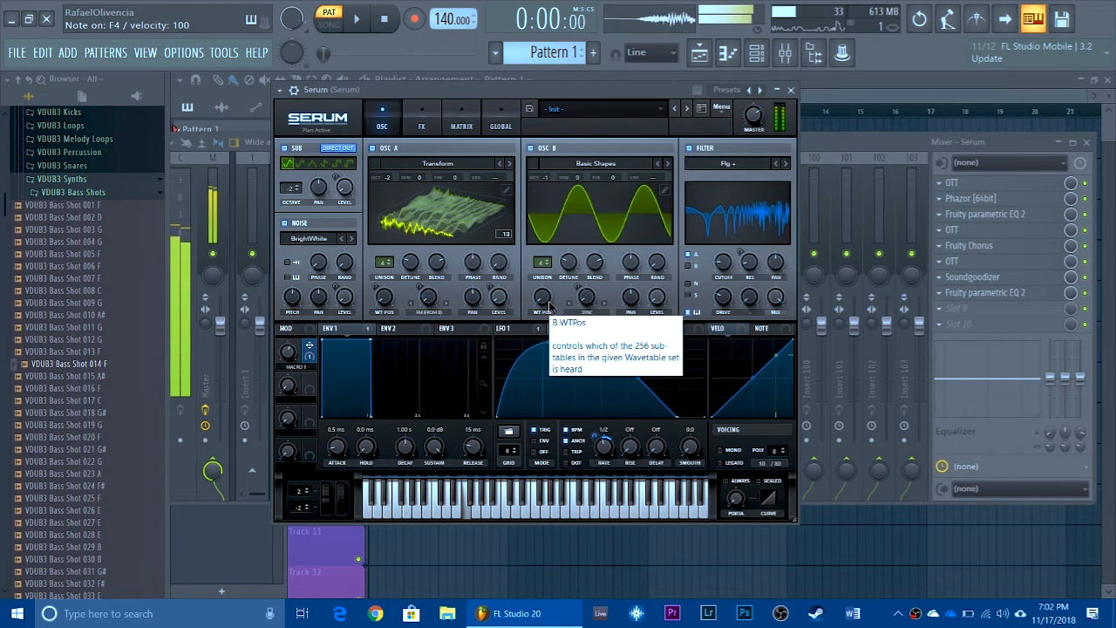
drag(548, 303, 548, 228)
key(v)
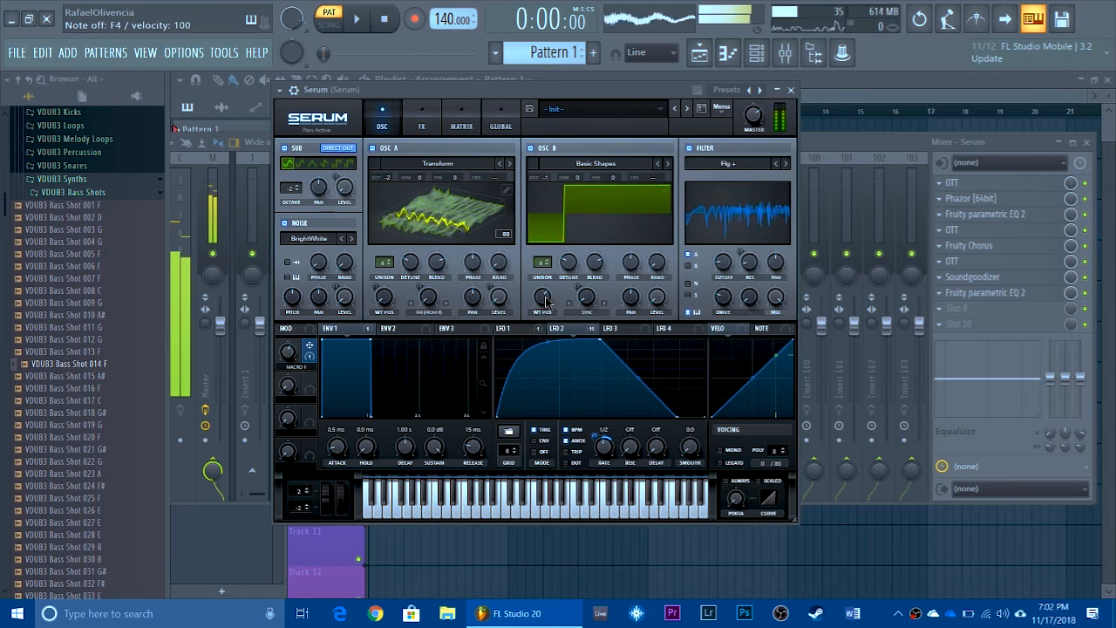
key(v)
drag(546, 302, 553, 356)
key(v)
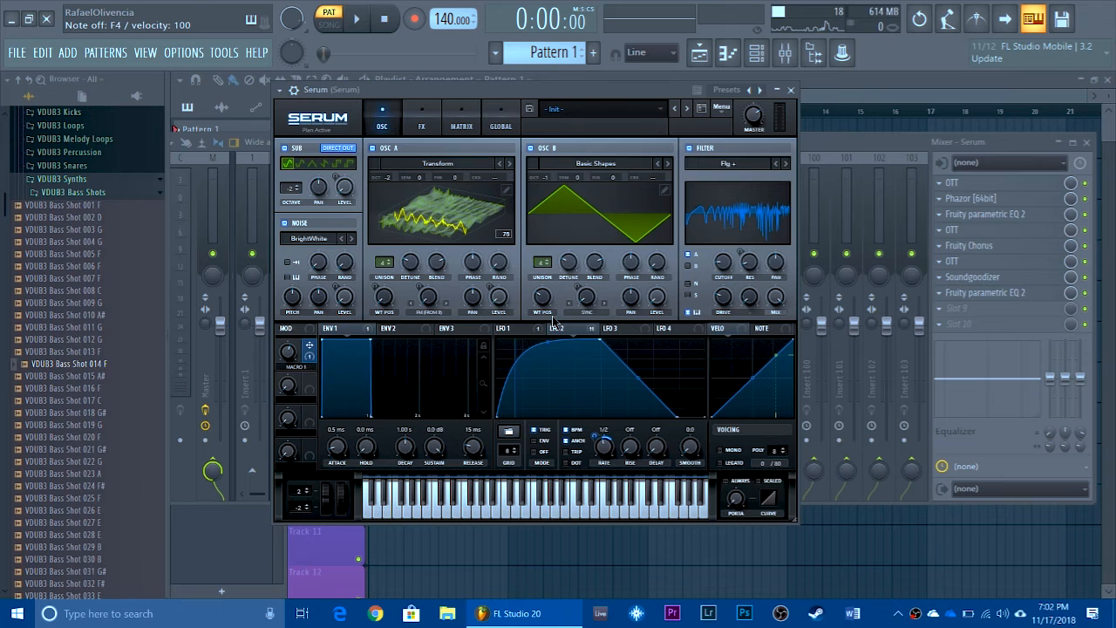
Change Serum's filter type from Flg + to Cmb - and audition the bass at F#4
click(775, 165)
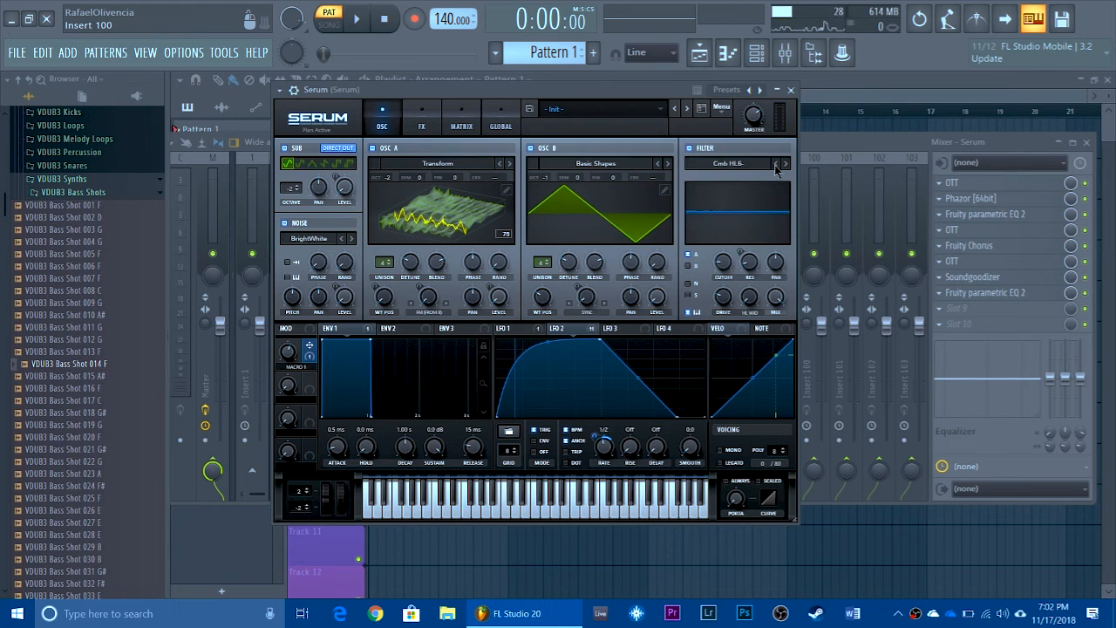
click(774, 165)
click(774, 165)
click(775, 165)
click(774, 165)
click(774, 165)
click(775, 165)
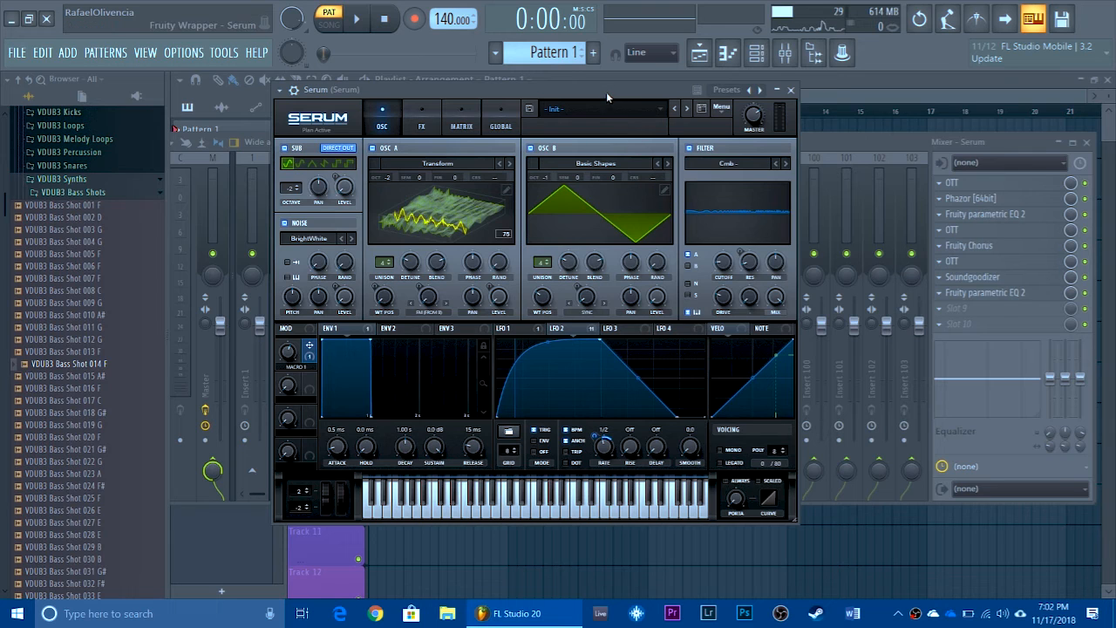
key(g)
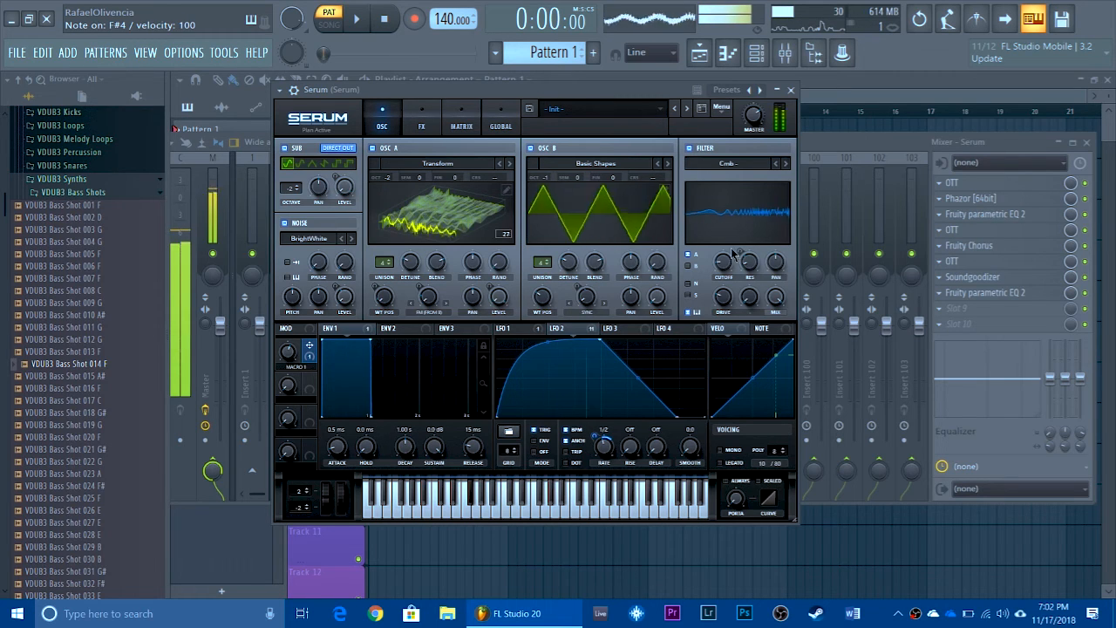
Adjust the comb filter's cutoff to around 649 Hz while auditioning the bass at F#4
drag(733, 253, 724, 269)
key(g)
key(g)
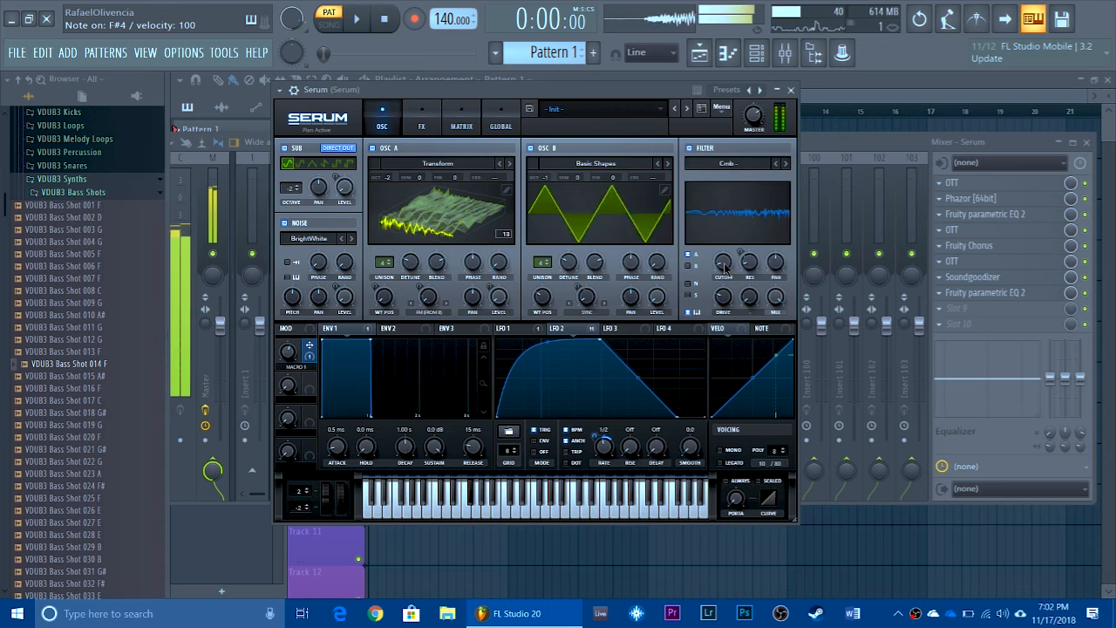
drag(725, 267, 728, 262)
key(g)
key(g)
key(g)
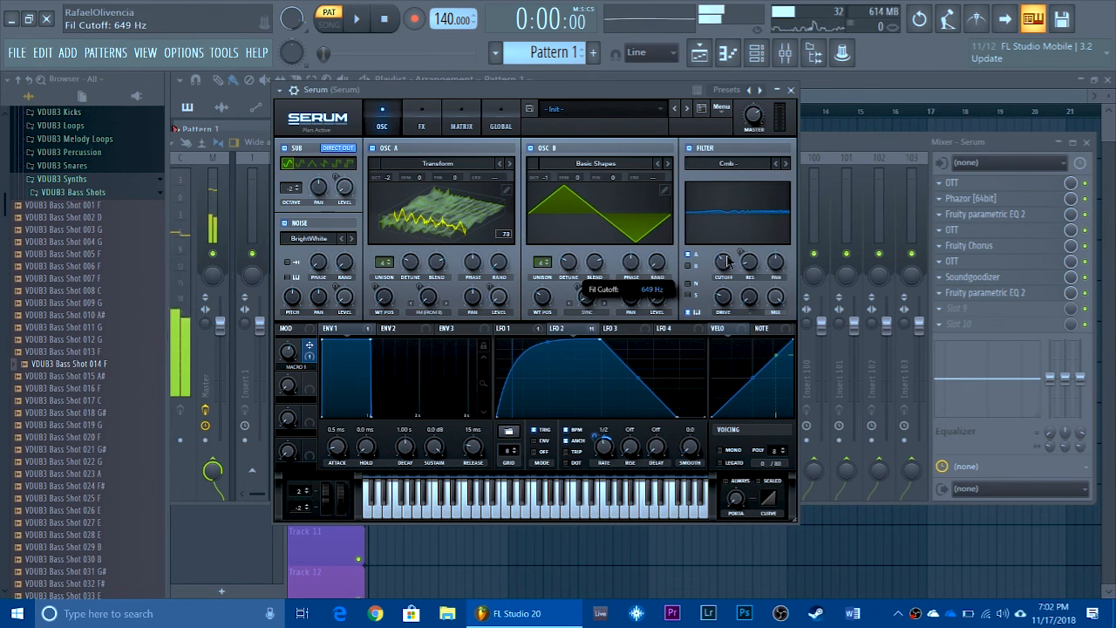
key(g)
key(g)
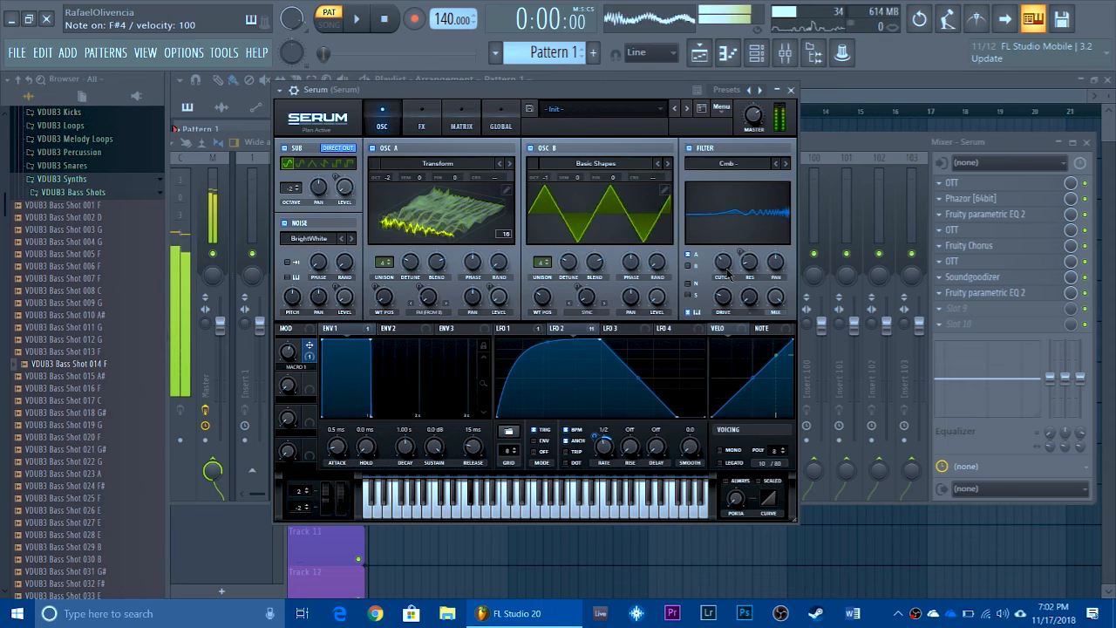
Show the Serum patch's effects chain and close the Serum window
click(417, 118)
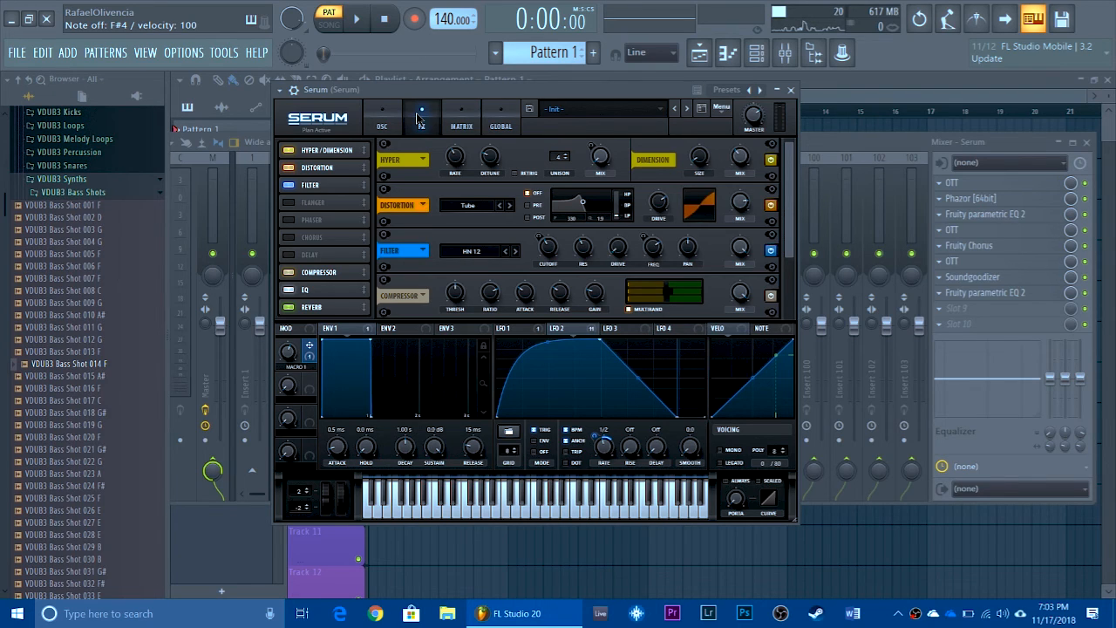
click(791, 89)
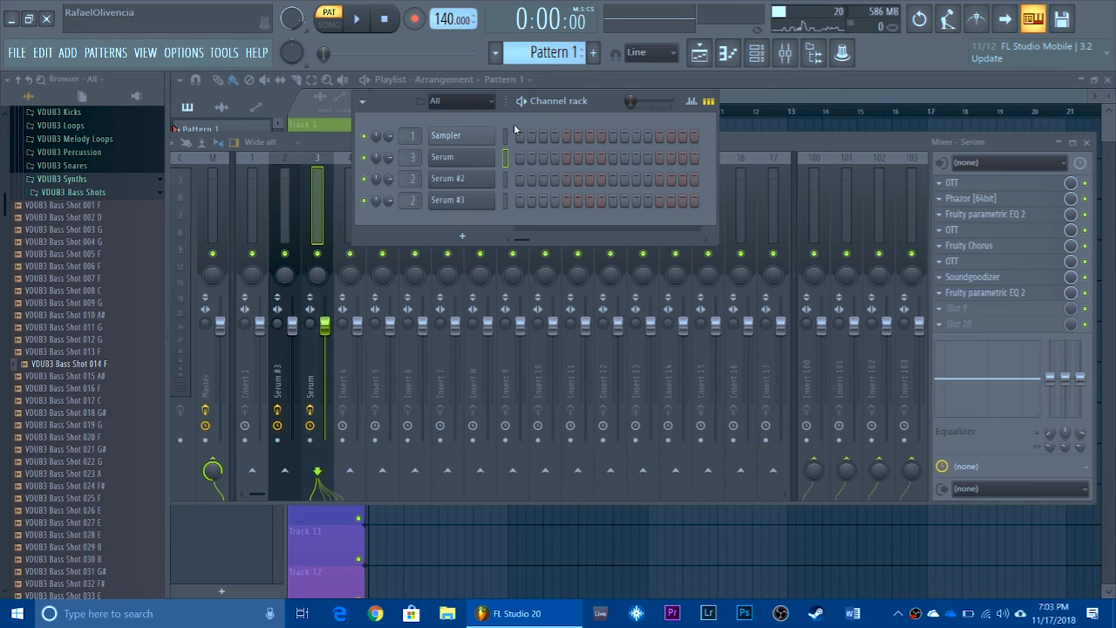